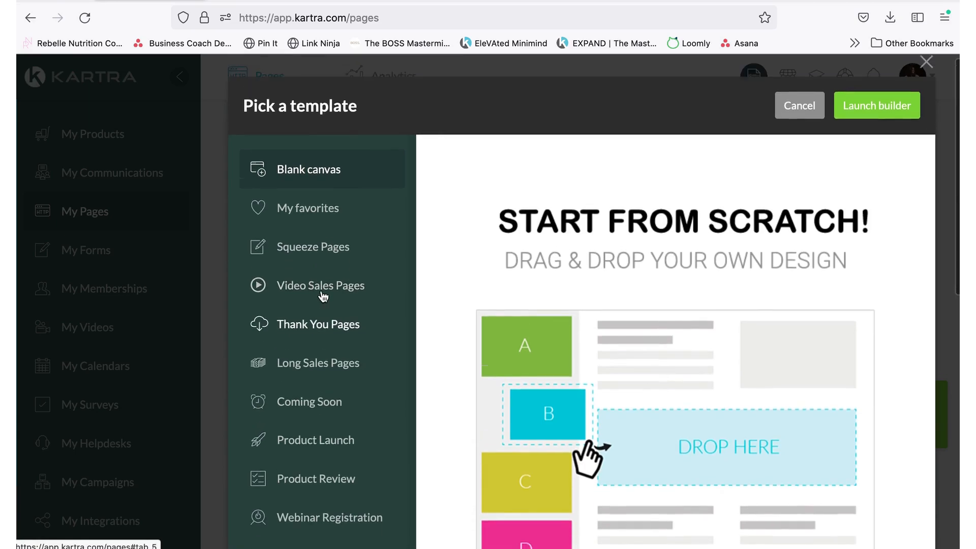
# Start a new page and bring up the Long Sales Pages template category.
pyautogui.click(929, 71)
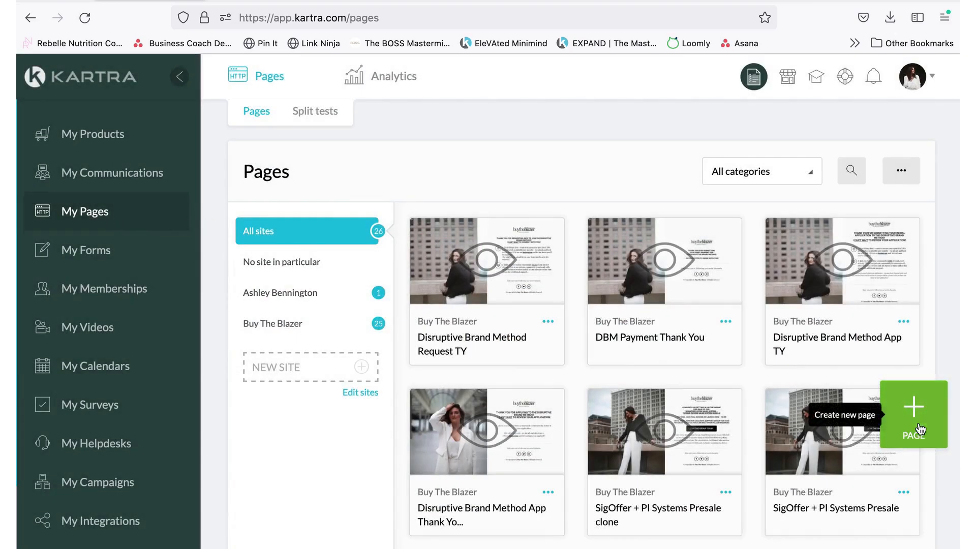
pyautogui.click(920, 428)
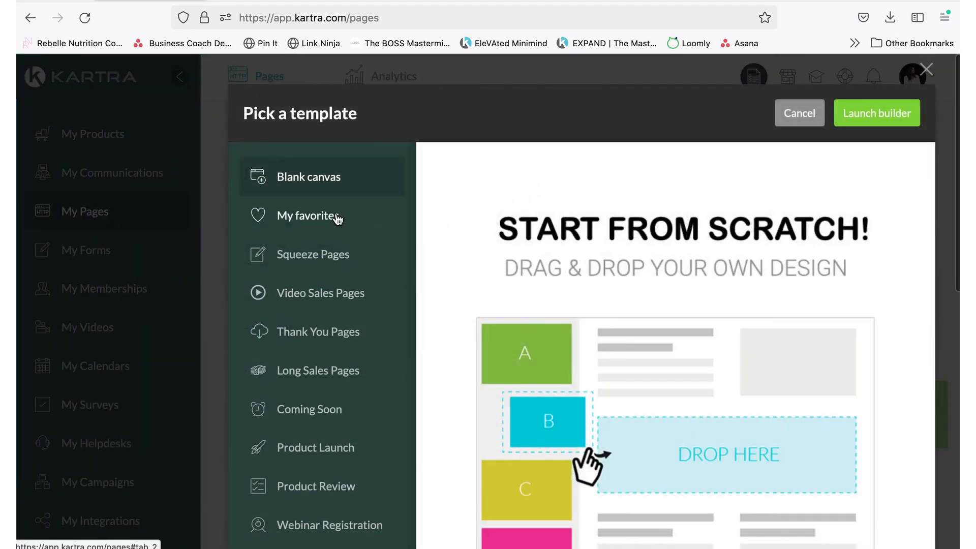
pyautogui.scroll(-3, 338, 224)
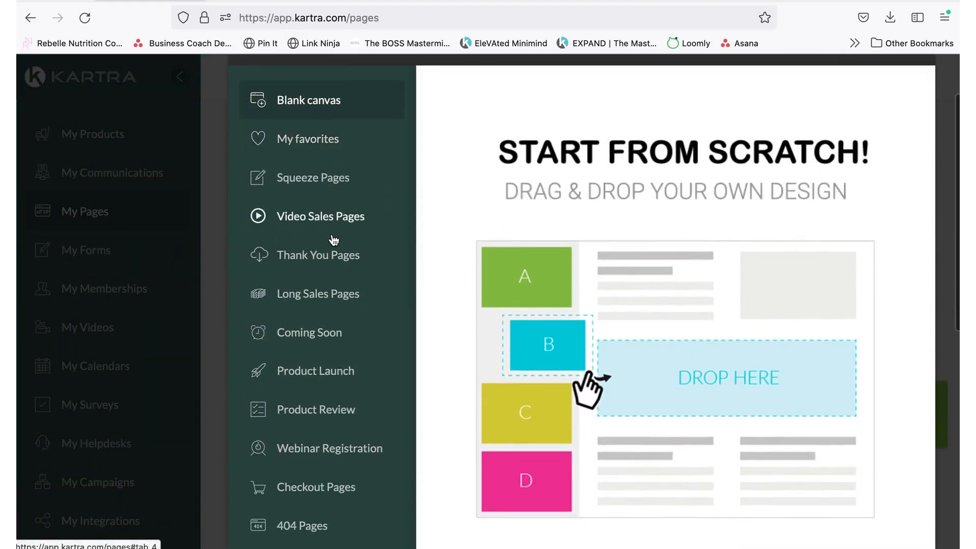
pyautogui.click(327, 301)
# Select the long sales page template with the smiling man on a purple hero.
pyautogui.scroll(-3, 708, 238)
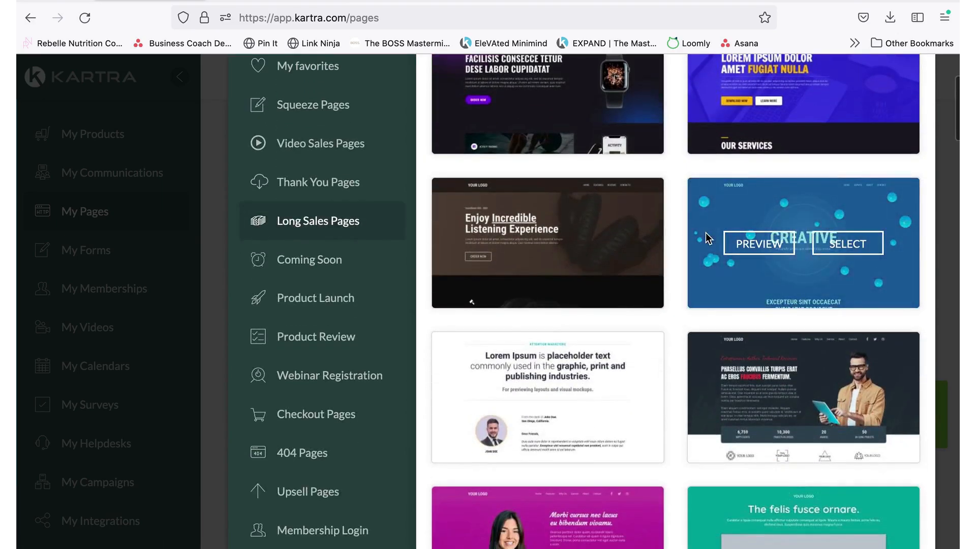
pyautogui.scroll(-10, 711, 213)
pyautogui.scroll(-12, 711, 189)
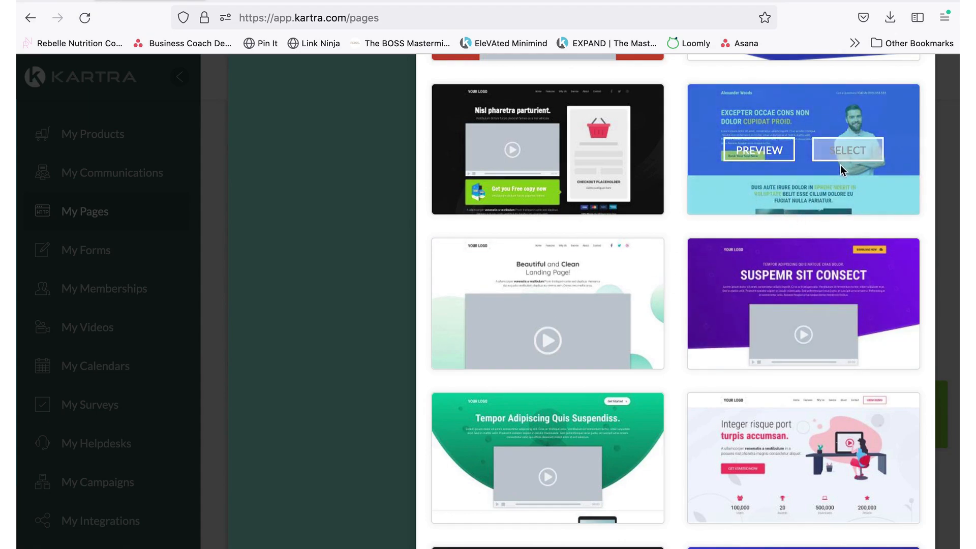
pyautogui.scroll(-15, 807, 211)
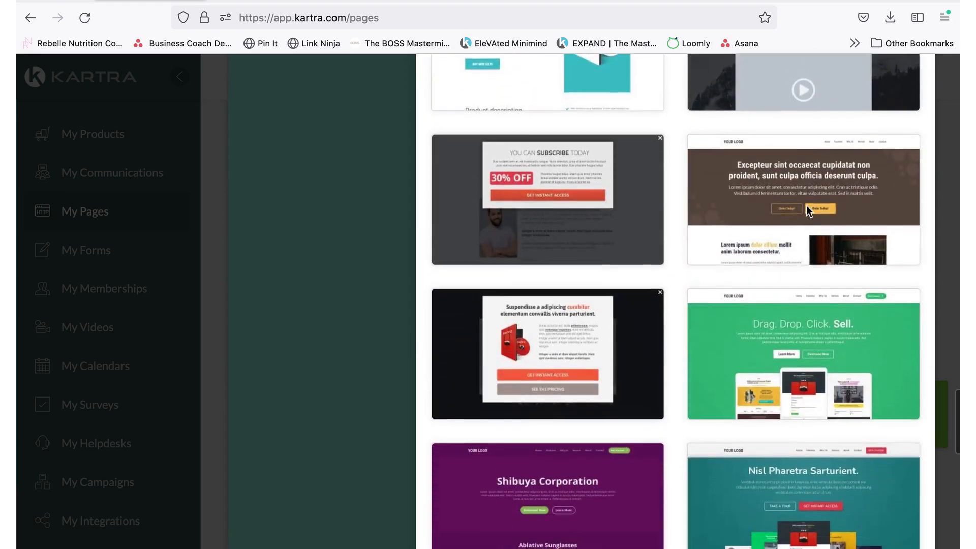
pyautogui.scroll(-10, 795, 282)
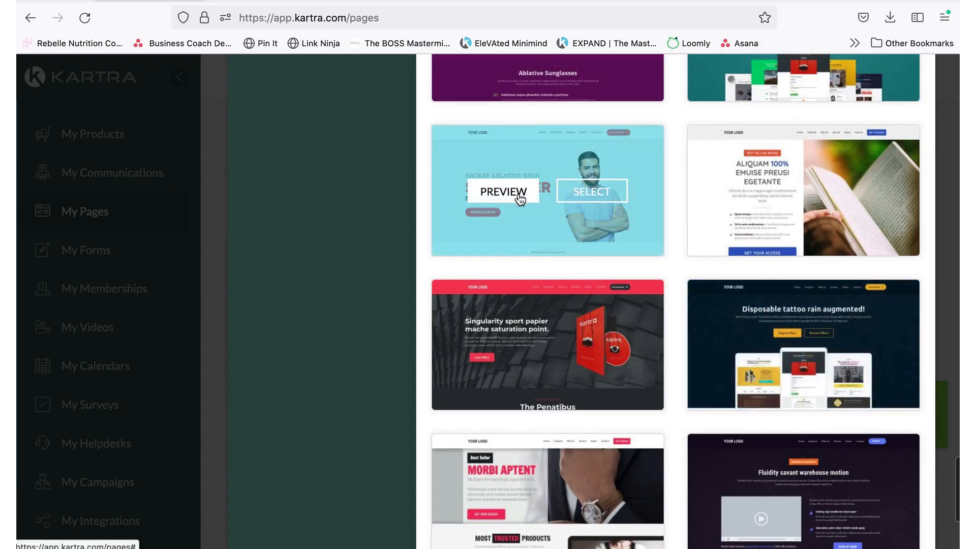
pyautogui.scroll(-5, 582, 247)
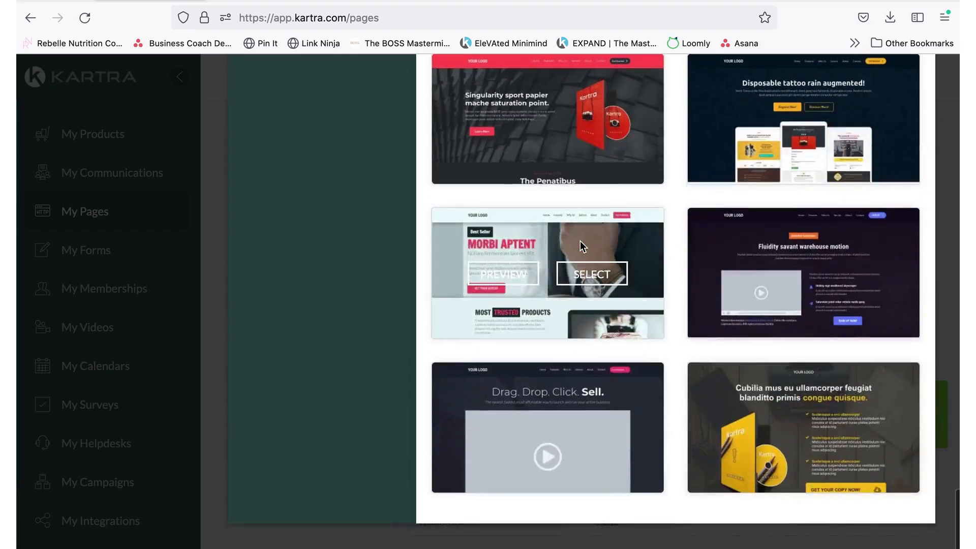
pyautogui.scroll(3, 584, 247)
pyautogui.scroll(8, 546, 128)
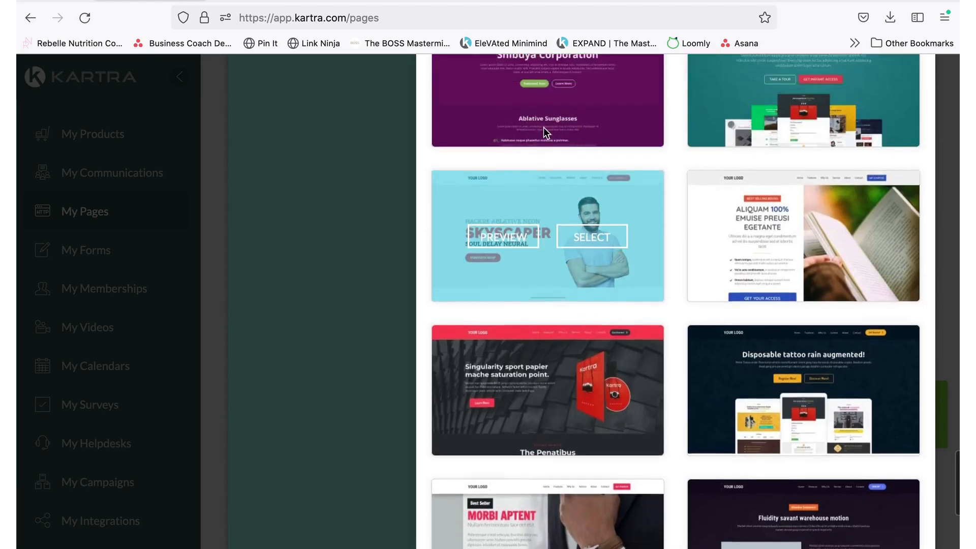
pyautogui.scroll(-15, 793, 284)
pyautogui.scroll(-10, 785, 287)
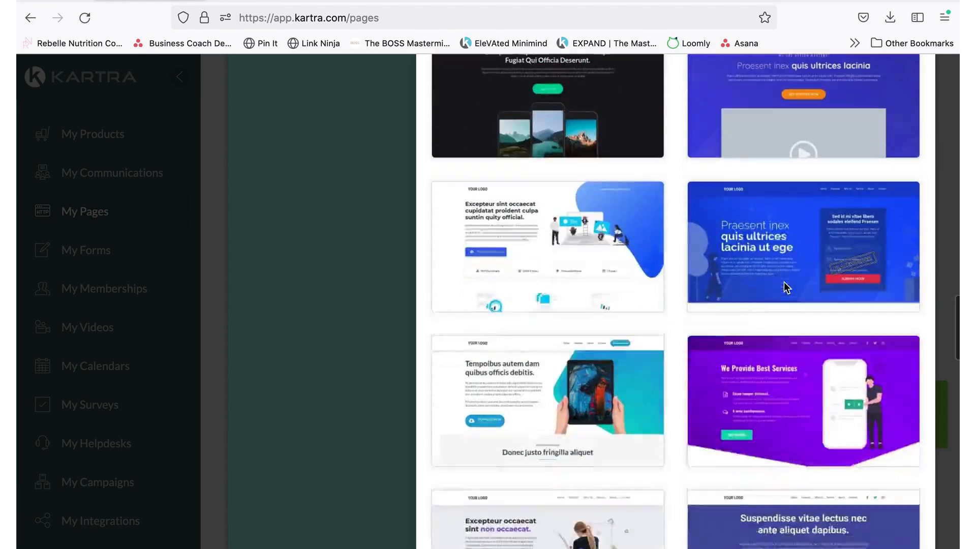
pyautogui.click(857, 324)
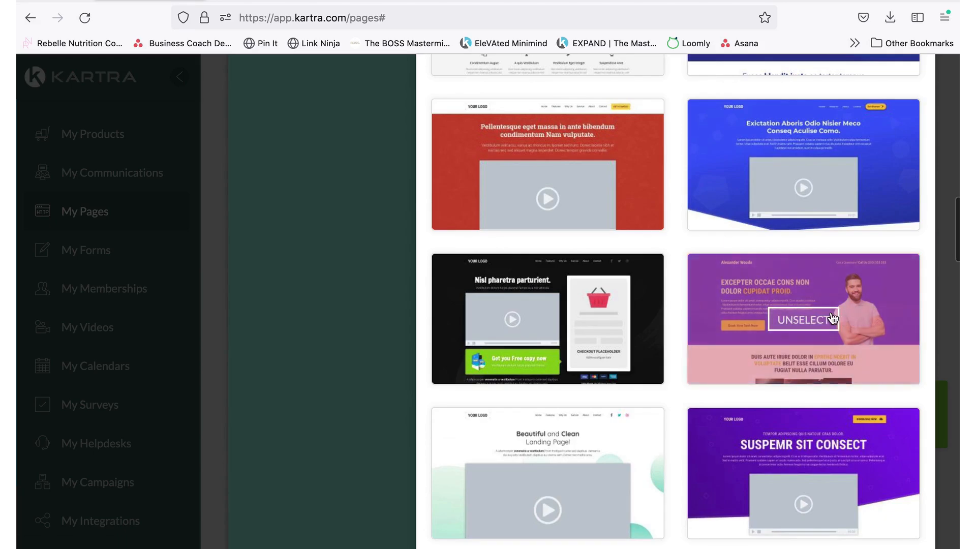
pyautogui.scroll(6, 838, 209)
pyautogui.scroll(10, 838, 209)
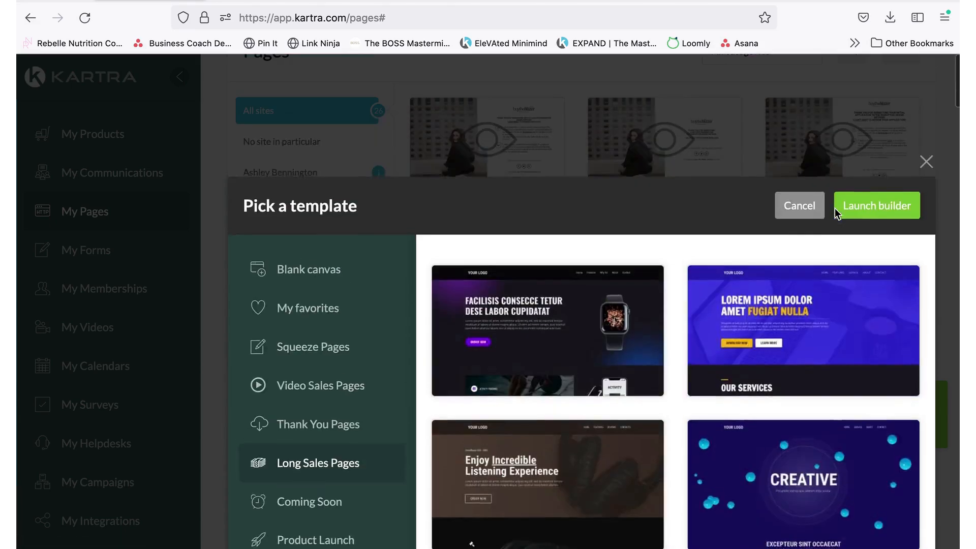
# Launch the builder with the template, naming the page SALES PAGE FOR. X with no category or site.
pyautogui.click(896, 113)
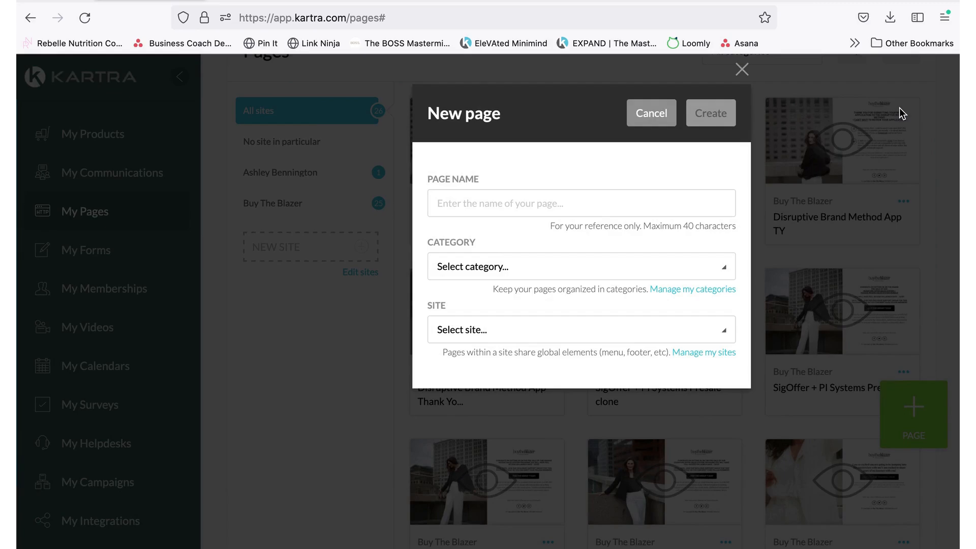
pyautogui.click(567, 201)
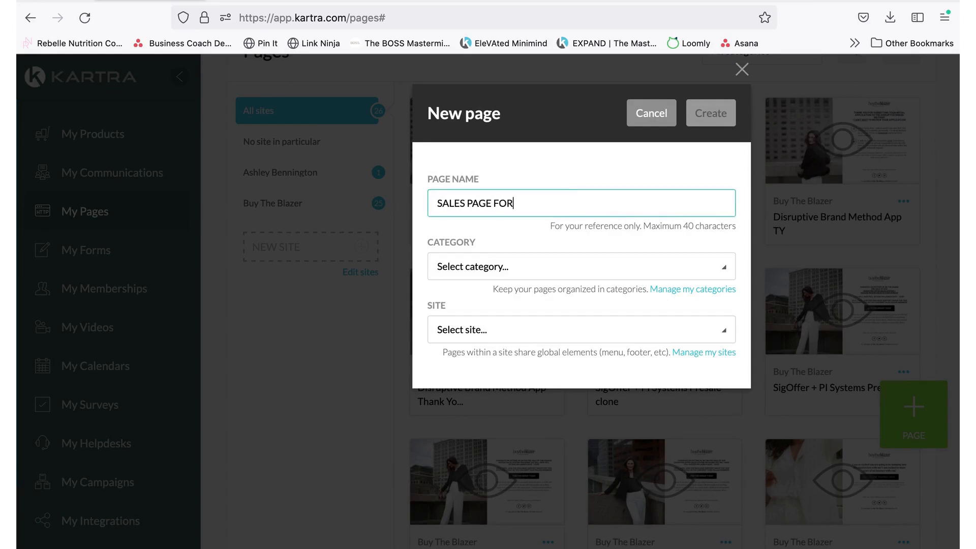
pyautogui.click(523, 265)
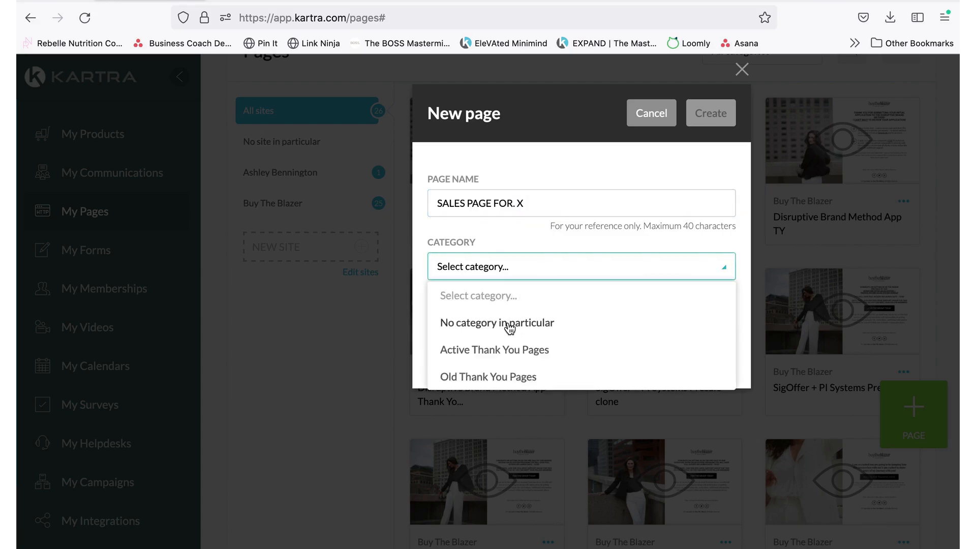
pyautogui.click(517, 328)
pyautogui.click(506, 335)
pyautogui.click(497, 386)
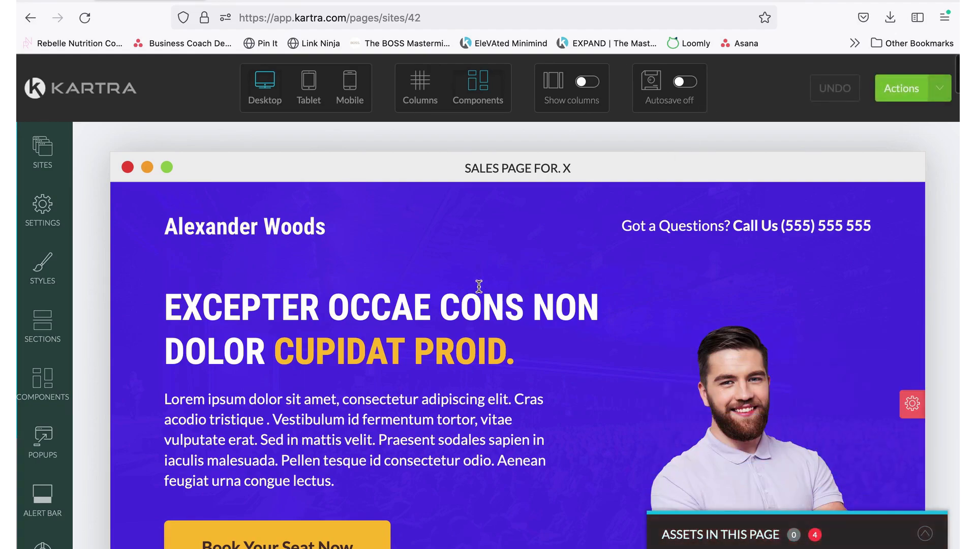
pyautogui.scroll(-1, 480, 283)
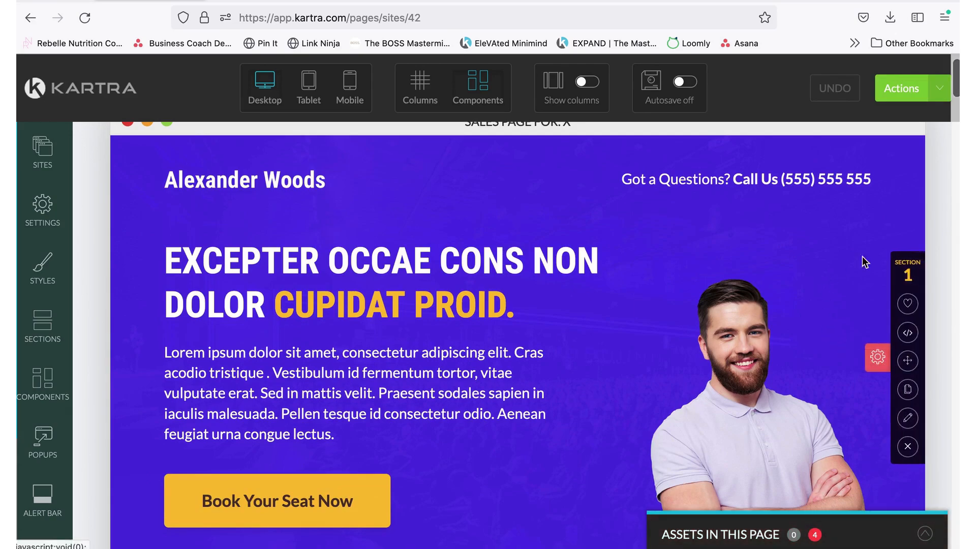
pyautogui.scroll(-1, 725, 268)
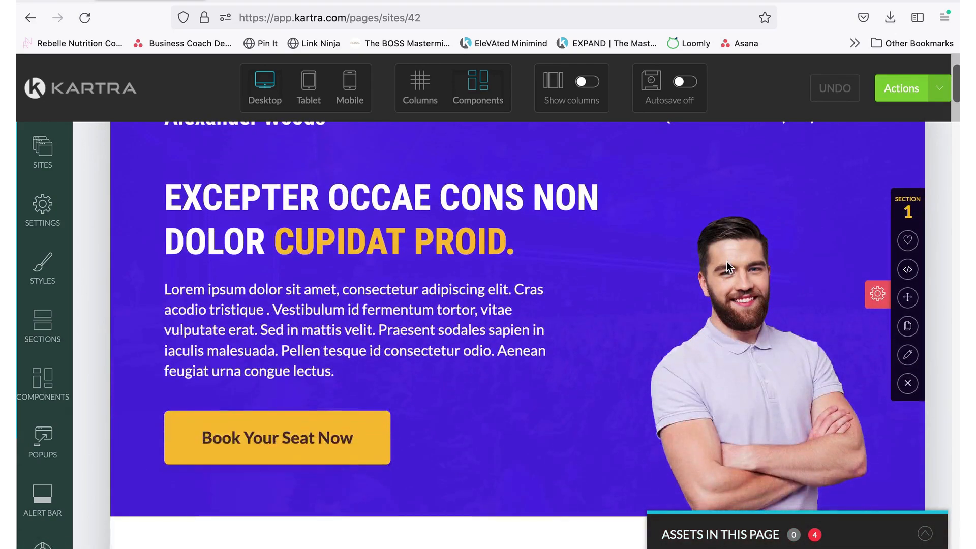
pyautogui.scroll(2, 664, 266)
pyautogui.moveTo(503, 300)
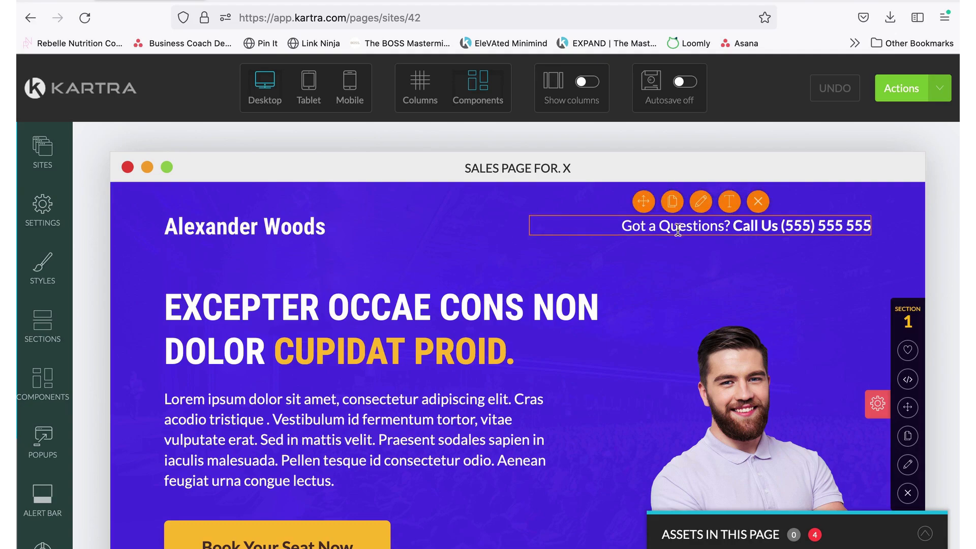
pyautogui.scroll(-2, 375, 346)
pyautogui.scroll(1, 375, 347)
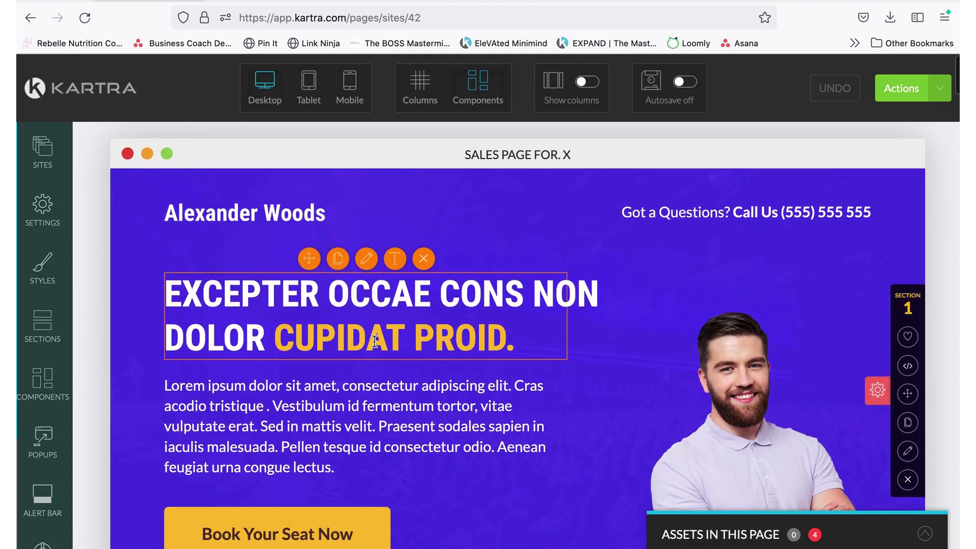
pyautogui.scroll(-1, 375, 347)
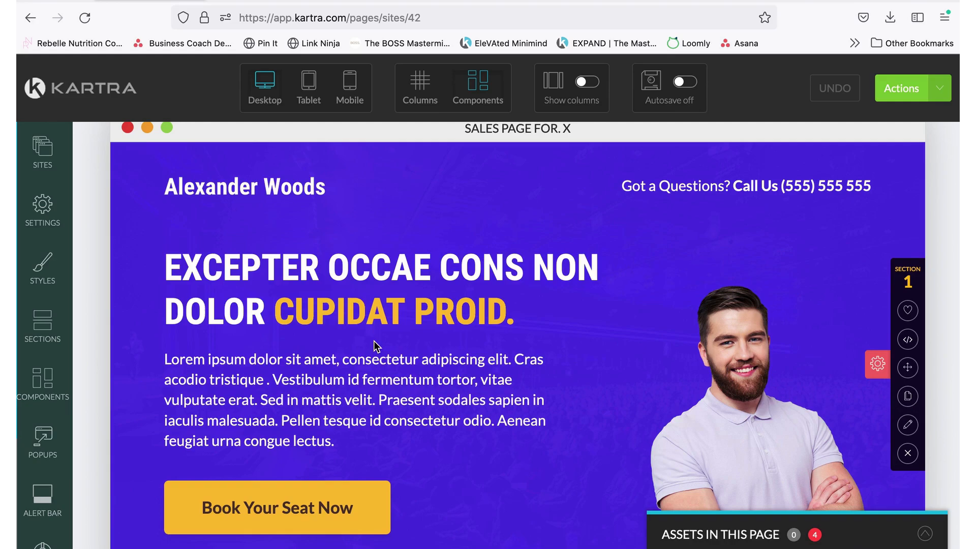
pyautogui.scroll(1, 194, 191)
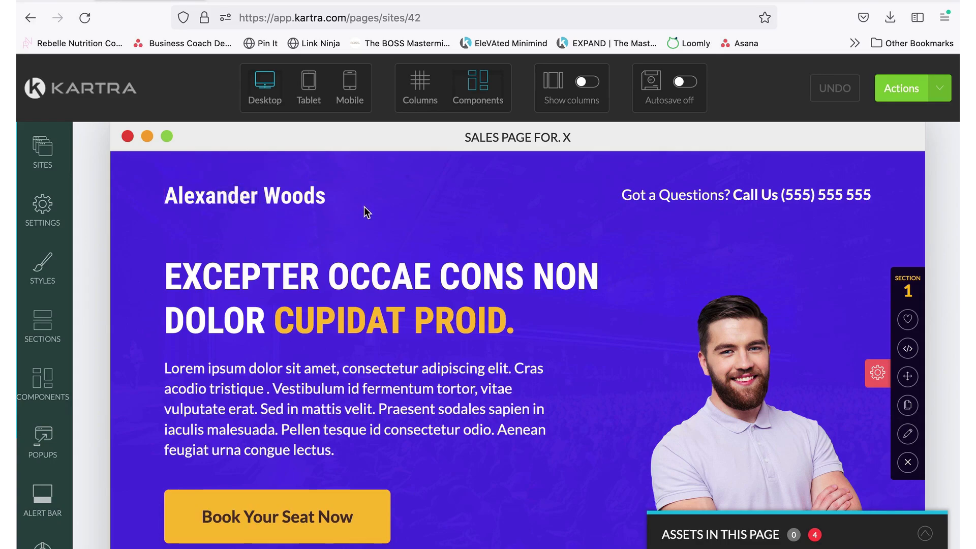
pyautogui.scroll(-20, 315, 316)
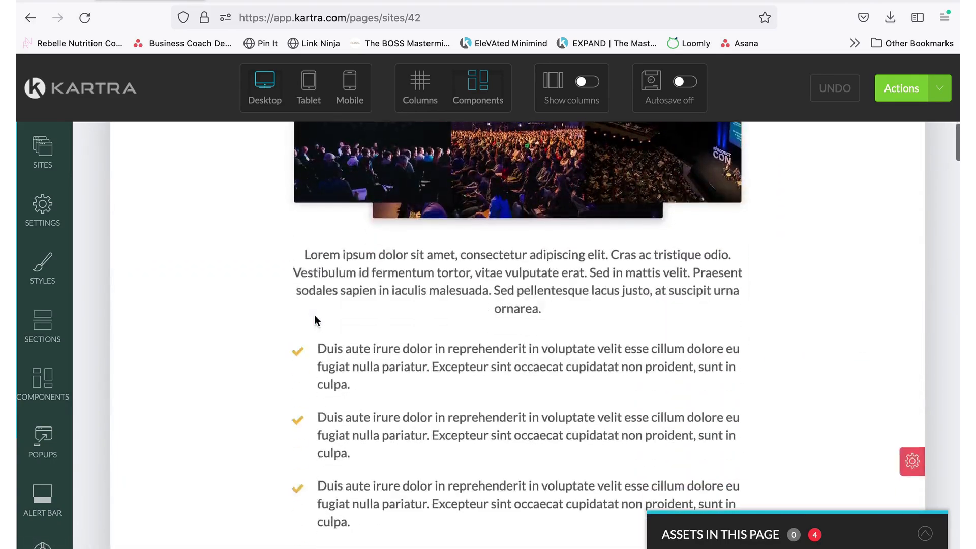
pyautogui.scroll(-15, 414, 318)
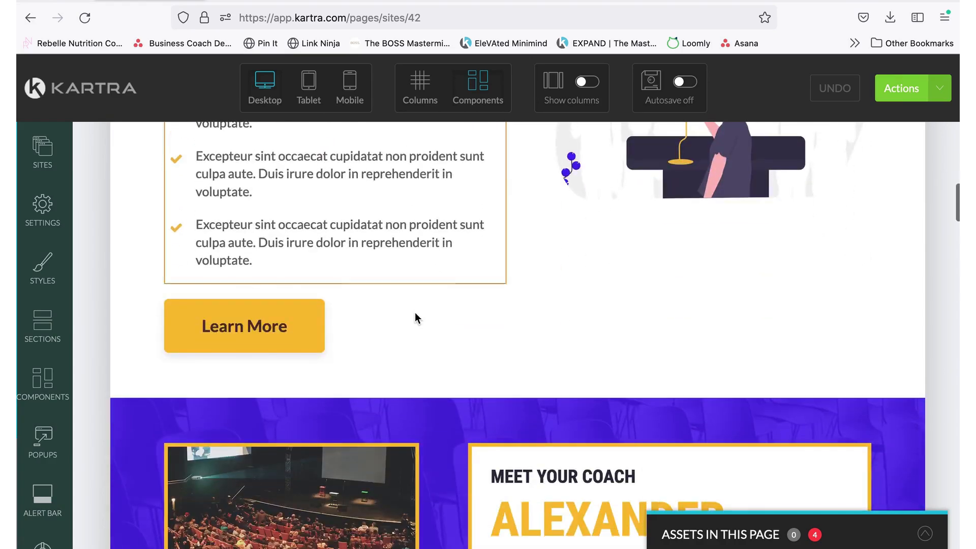
pyautogui.scroll(-15, 416, 318)
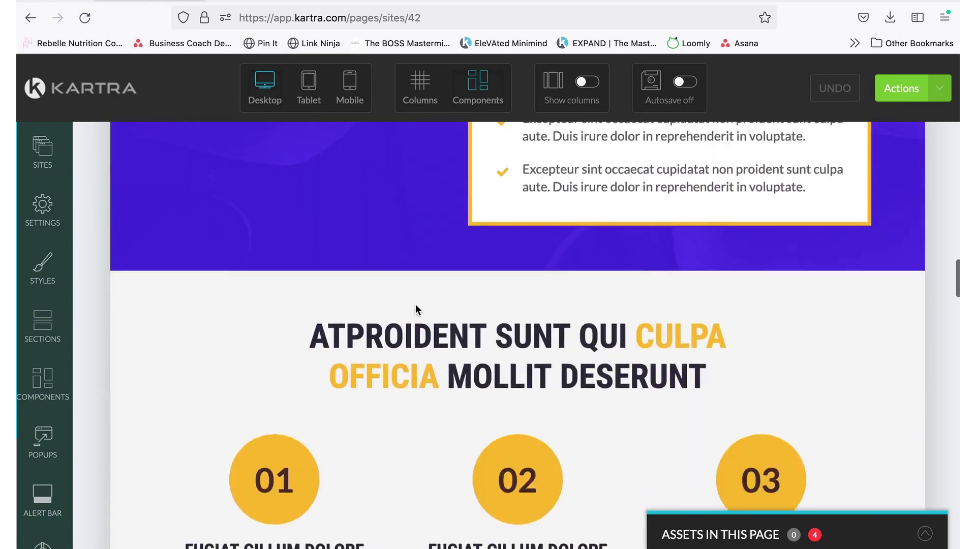
pyautogui.scroll(-10, 416, 305)
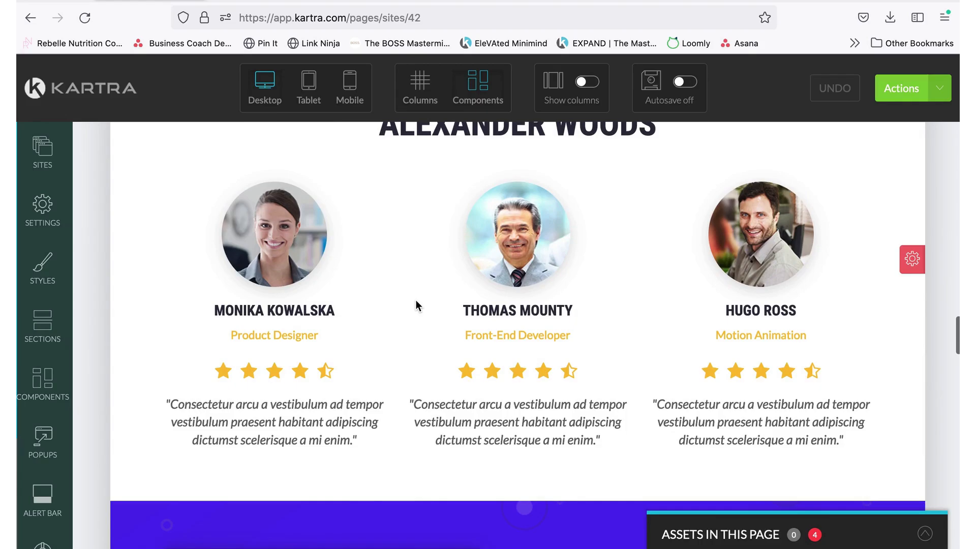
pyautogui.scroll(2, 416, 305)
pyautogui.scroll(-12, 416, 305)
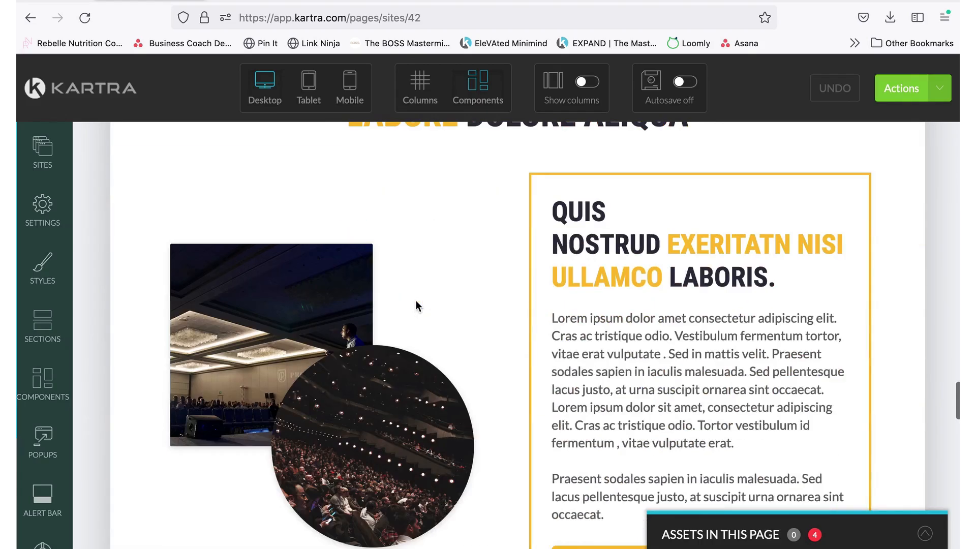
pyautogui.scroll(-10, 415, 305)
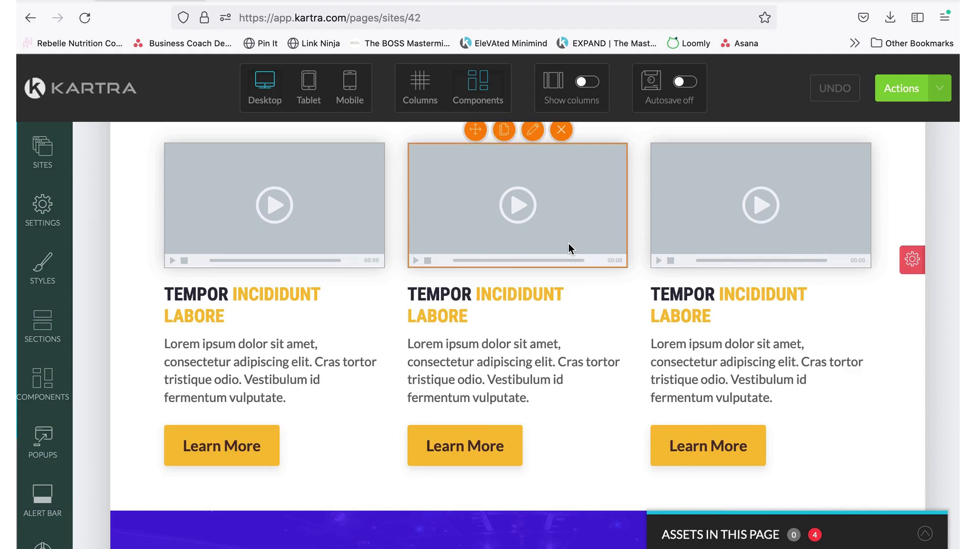
pyautogui.scroll(-8, 568, 244)
pyautogui.scroll(2, 468, 315)
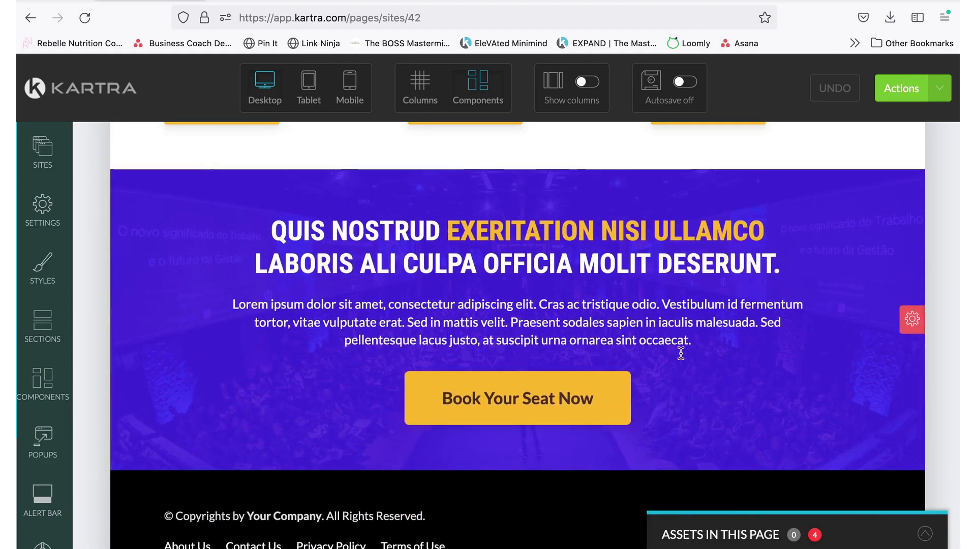
# Enter and leave edit mode on the closing section's headline without changes.
pyautogui.moveTo(537, 243)
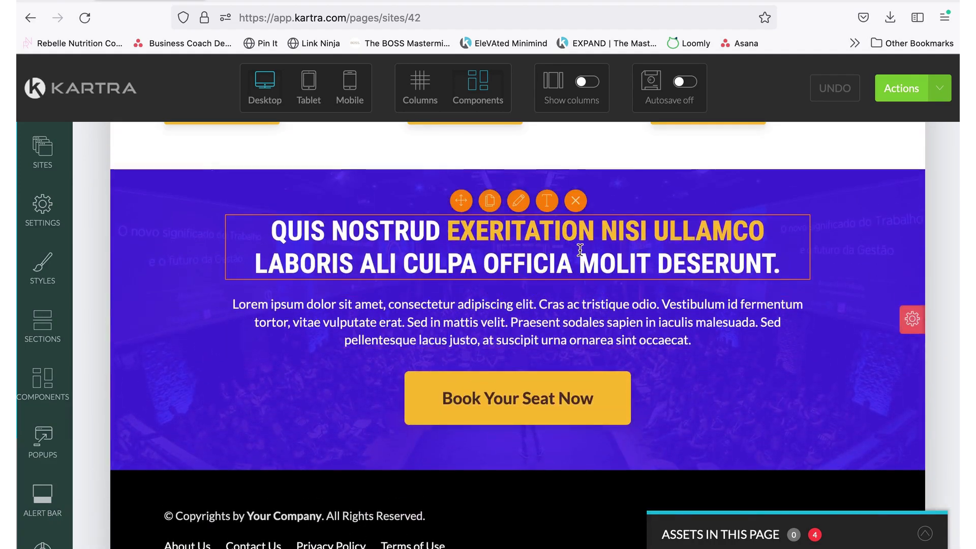
pyautogui.click(548, 201)
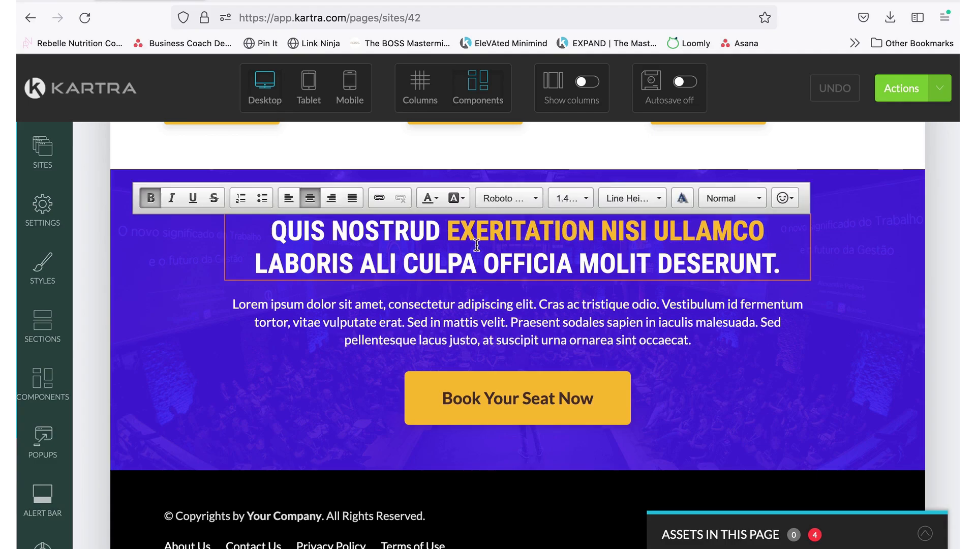
pyautogui.click(471, 148)
# Delete the 'Got a Questions? Call Us' phone line from the hero's top right.
pyautogui.scroll(10, 460, 181)
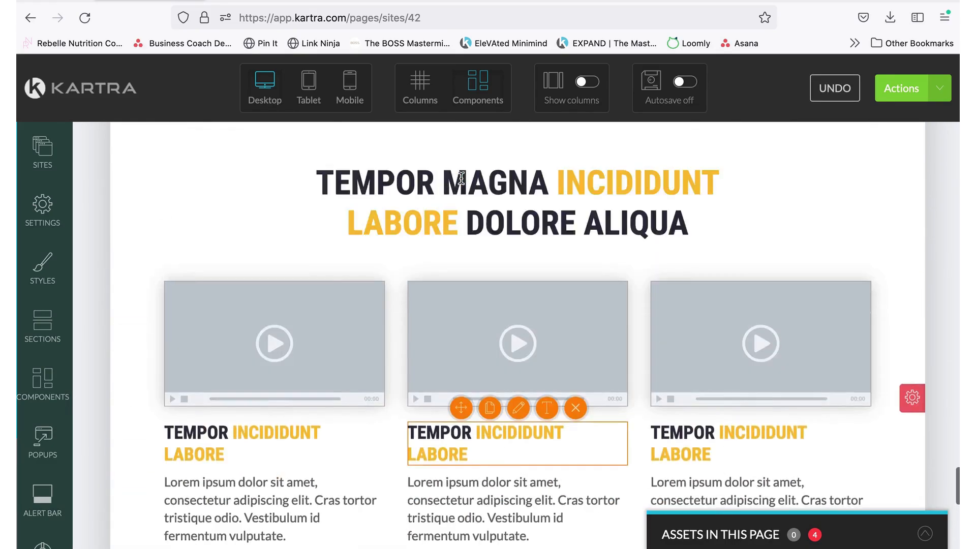
pyautogui.scroll(5, 462, 183)
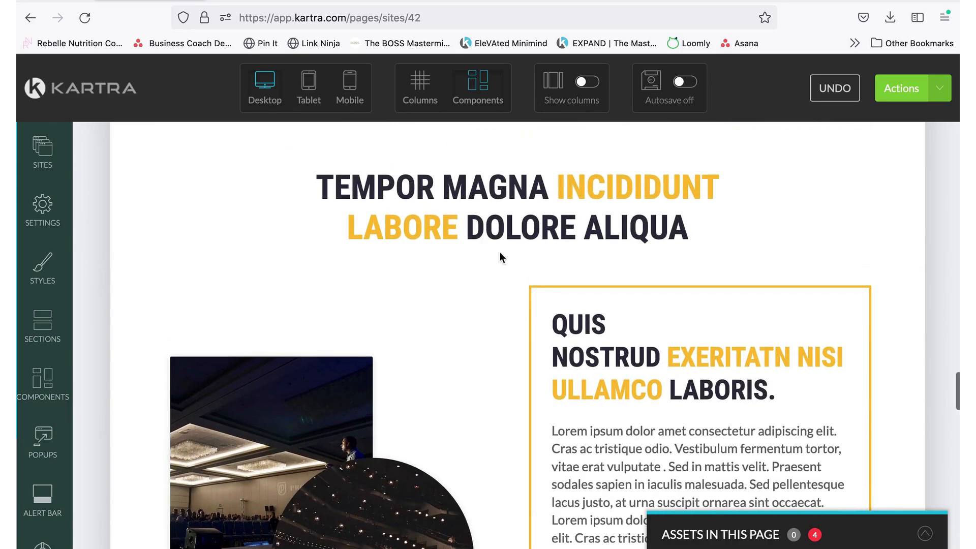
pyautogui.scroll(-3, 392, 405)
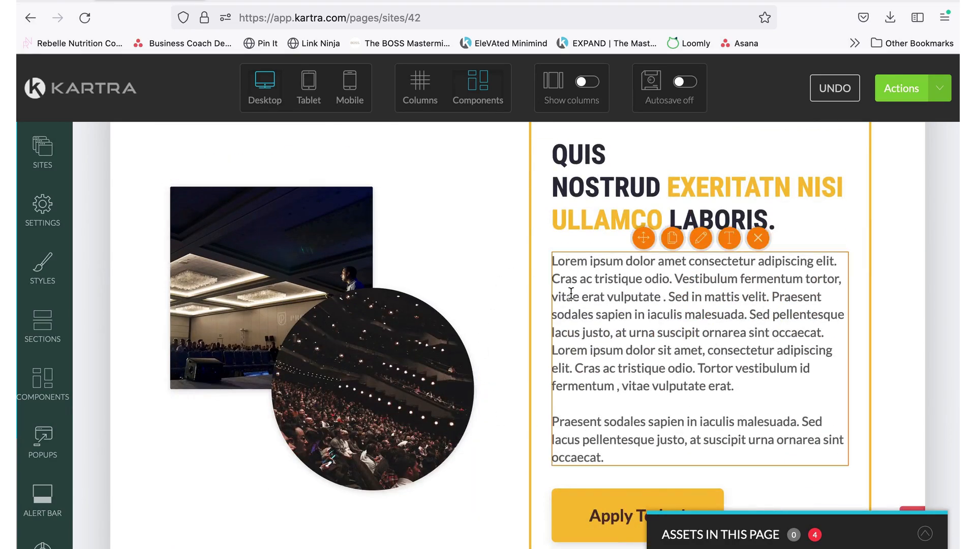
pyautogui.scroll(3, 530, 363)
pyautogui.scroll(-10, 442, 294)
pyautogui.scroll(1, 442, 294)
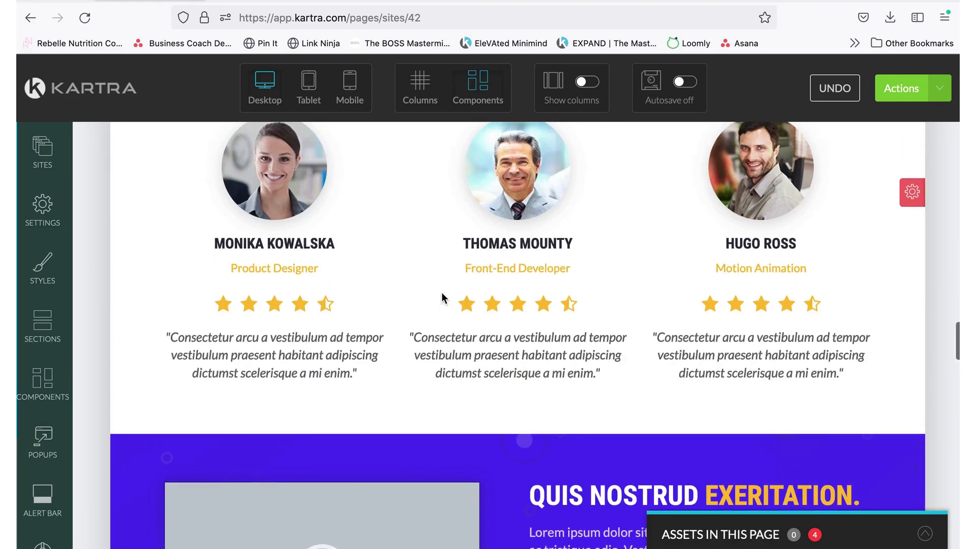
pyautogui.scroll(3, 430, 346)
pyautogui.scroll(-15, 430, 345)
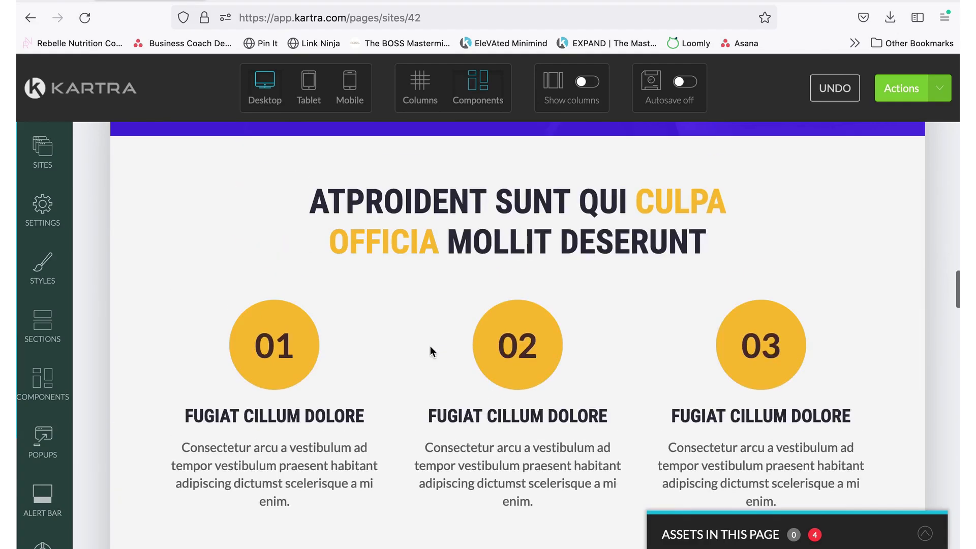
pyautogui.scroll(1, 430, 346)
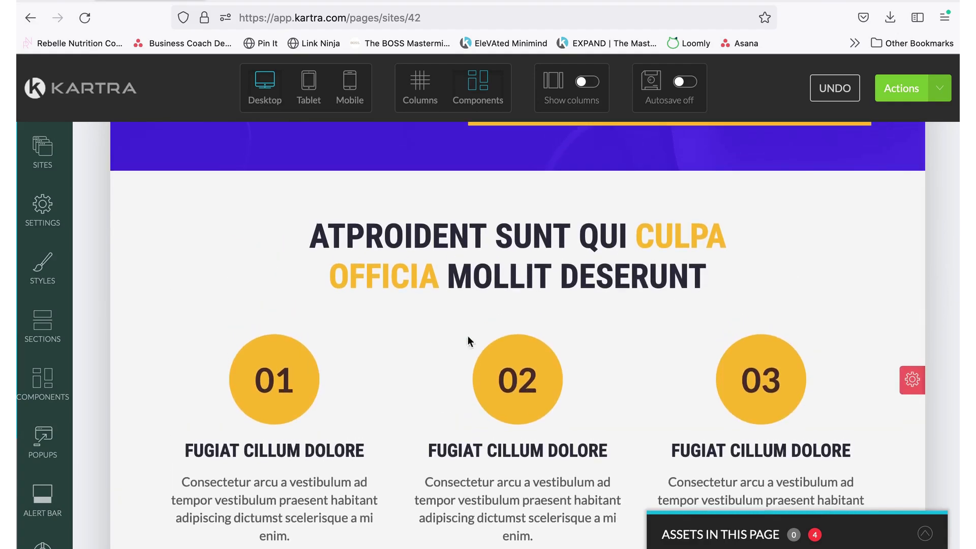
pyautogui.scroll(-2, 572, 440)
pyautogui.scroll(15, 571, 447)
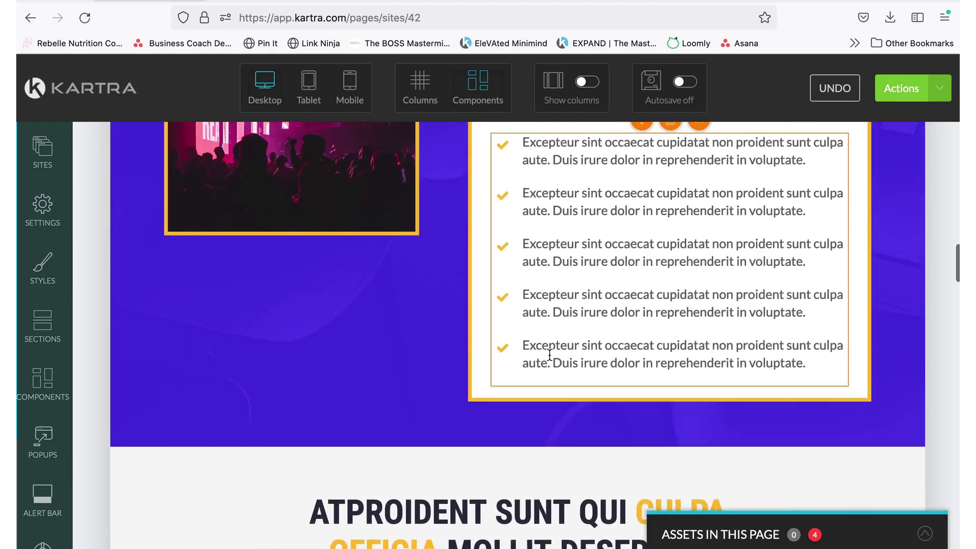
pyautogui.scroll(8, 550, 359)
pyautogui.scroll(-2, 559, 238)
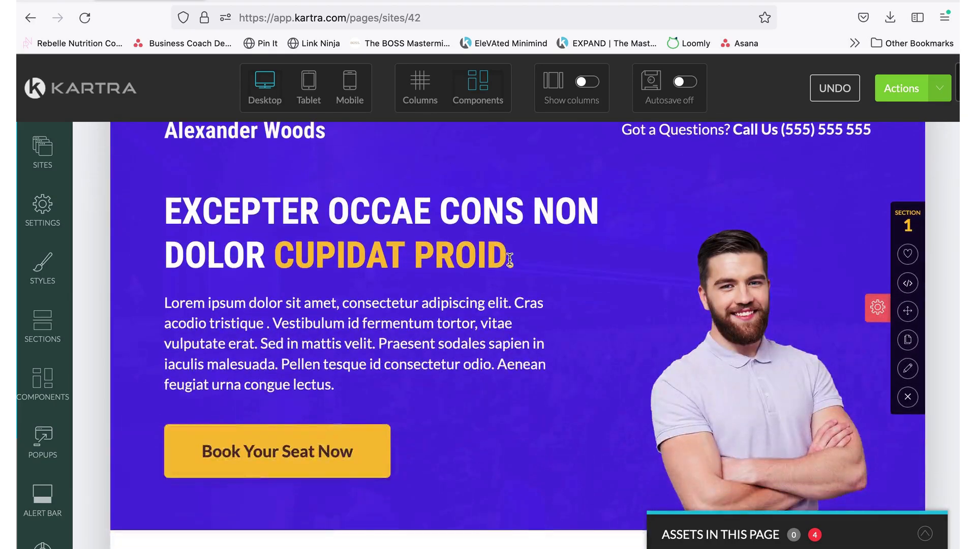
pyautogui.scroll(1, 746, 153)
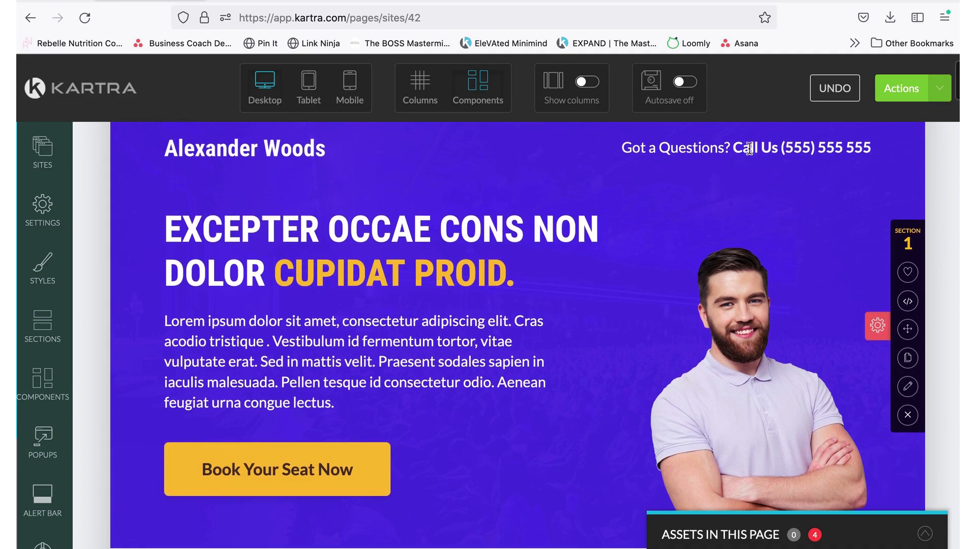
pyautogui.scroll(1, 783, 181)
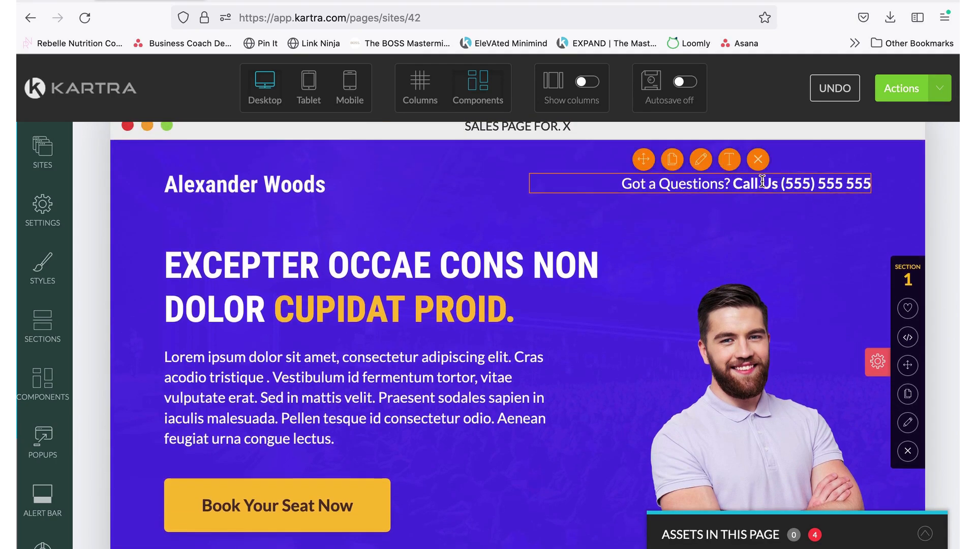
pyautogui.click(760, 162)
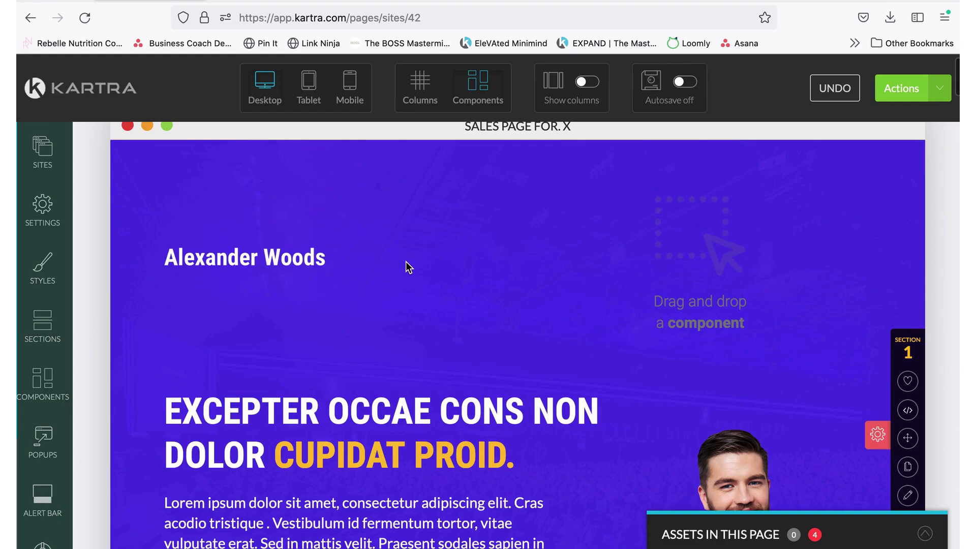
pyautogui.scroll(-1, 409, 265)
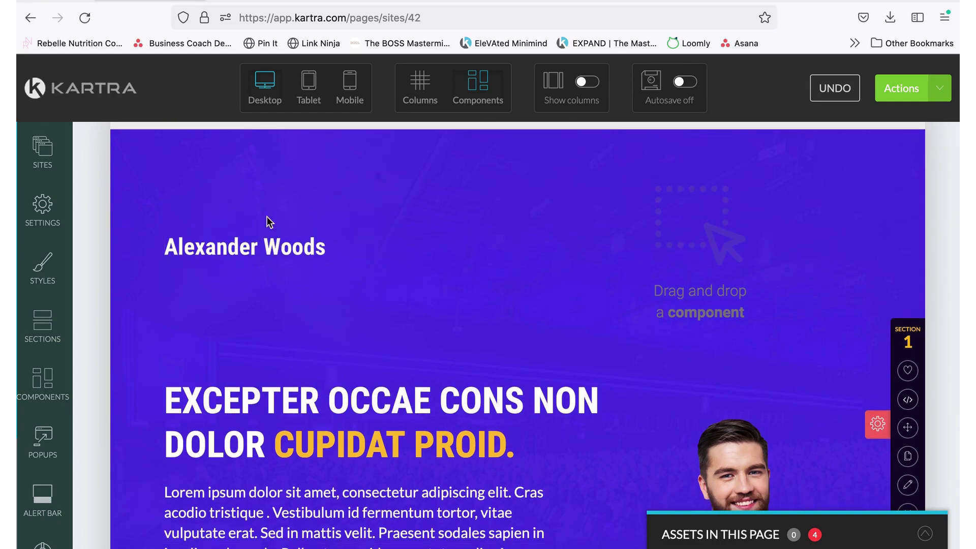
# Swap the hero's name image for the buytheblazer logo from the Image Library and apply it.
pyautogui.click(234, 221)
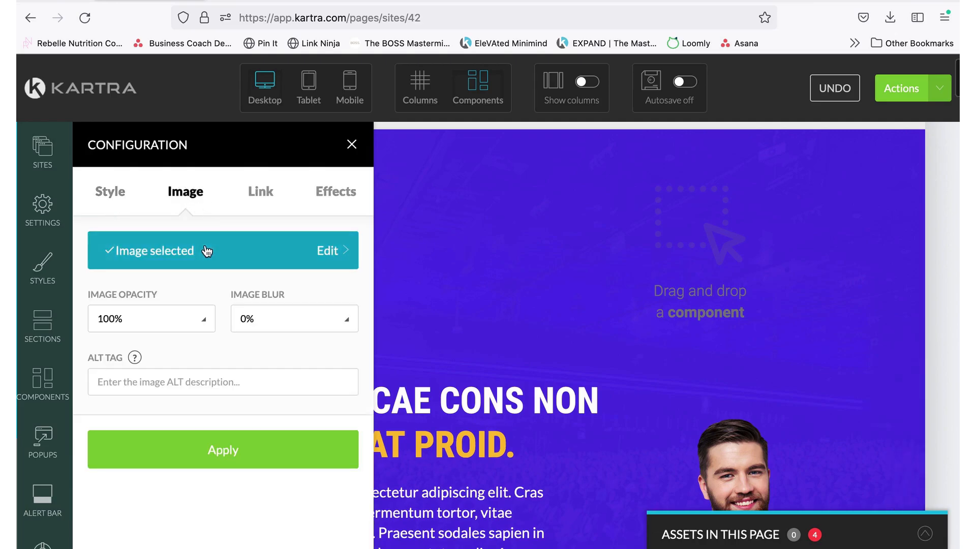
pyautogui.click(208, 249)
pyautogui.scroll(-5, 429, 302)
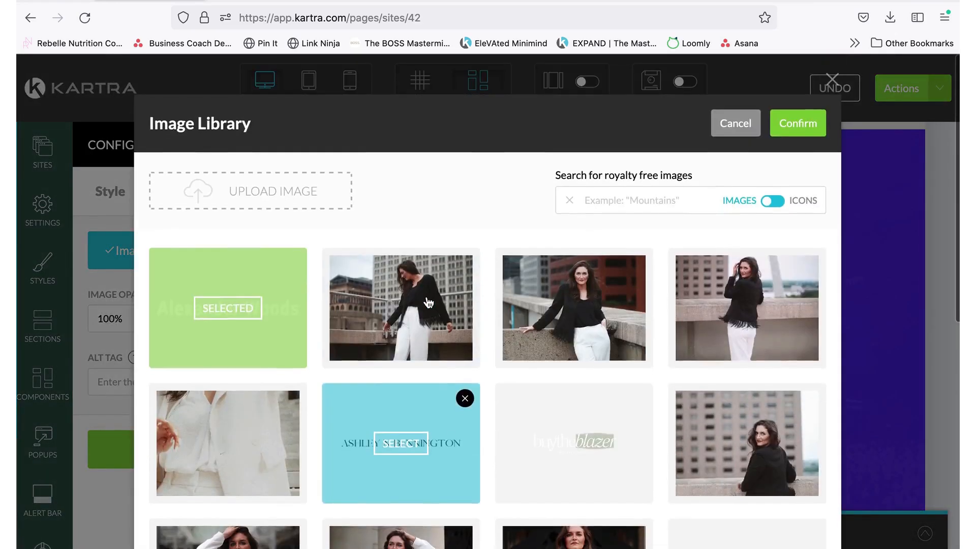
pyautogui.scroll(4, 429, 302)
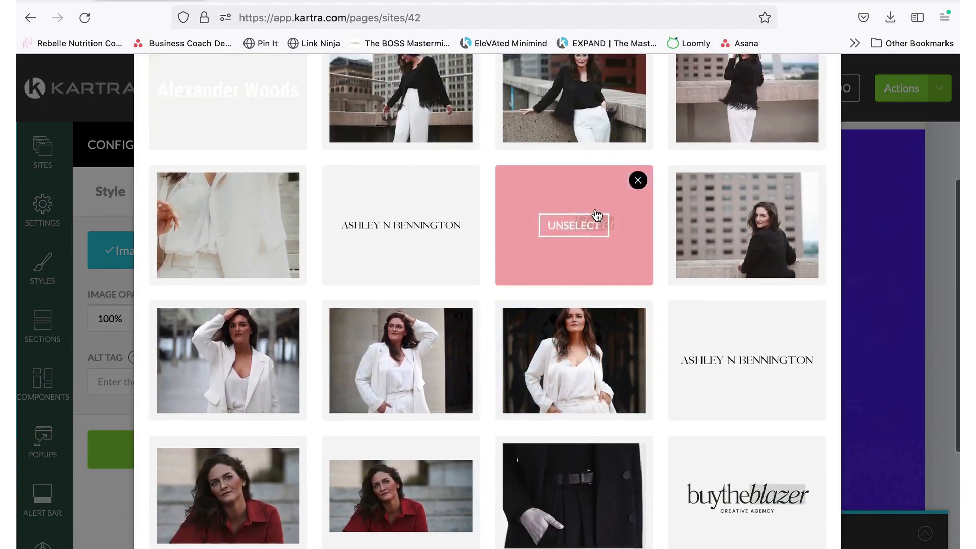
pyautogui.scroll(5, 597, 216)
pyautogui.click(799, 115)
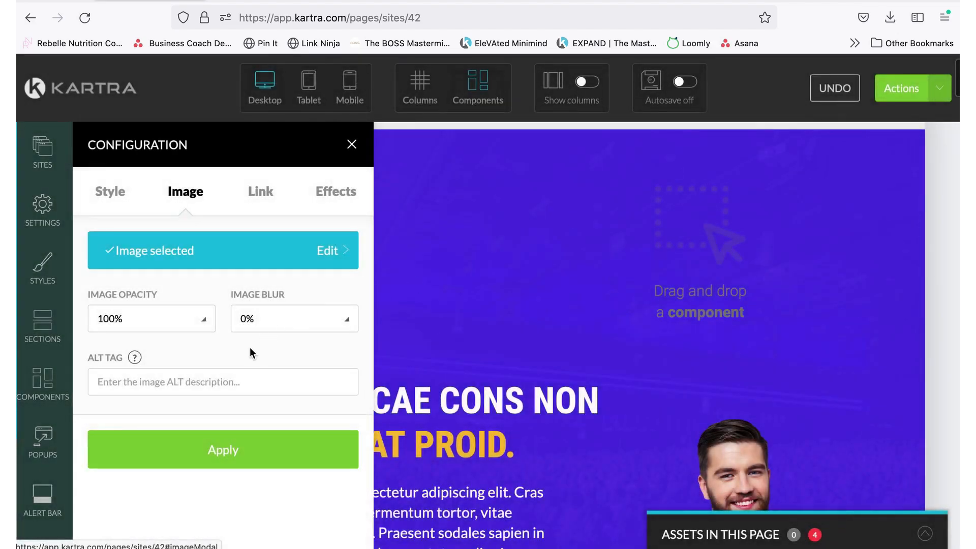
pyautogui.click(241, 463)
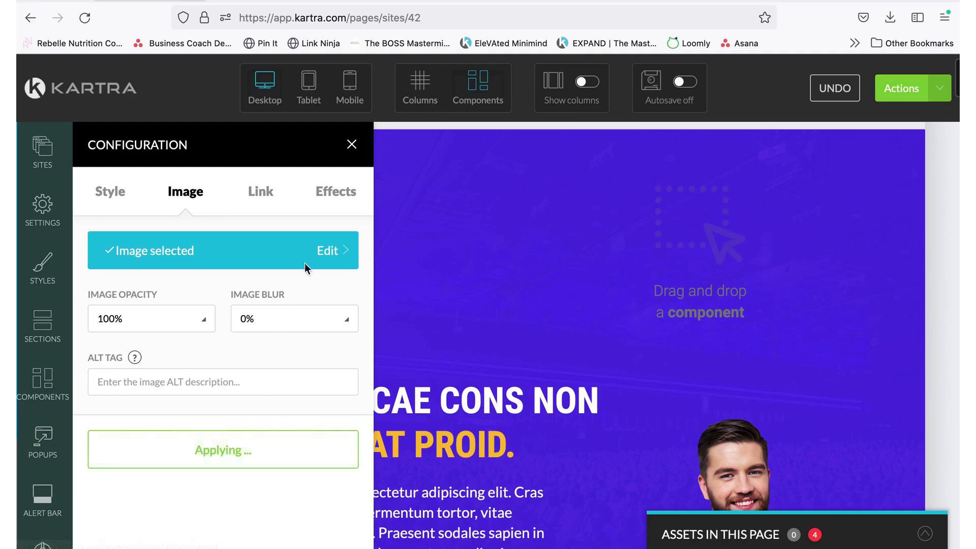
pyautogui.click(352, 146)
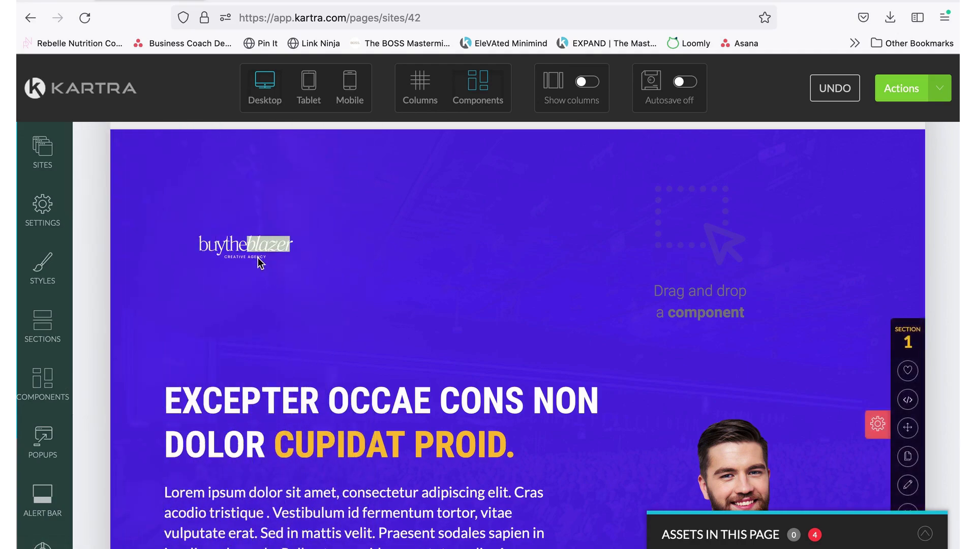
# Change the hero headline text to PROGRAM NAME.
pyautogui.scroll(-3, 260, 263)
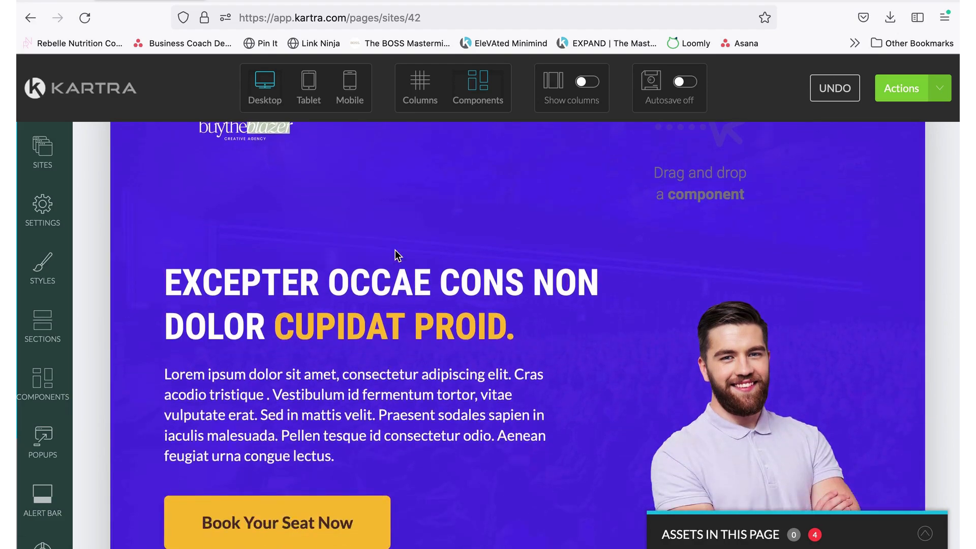
pyautogui.click(519, 333)
pyautogui.moveTo(519, 333); pyautogui.dragTo(160, 286)
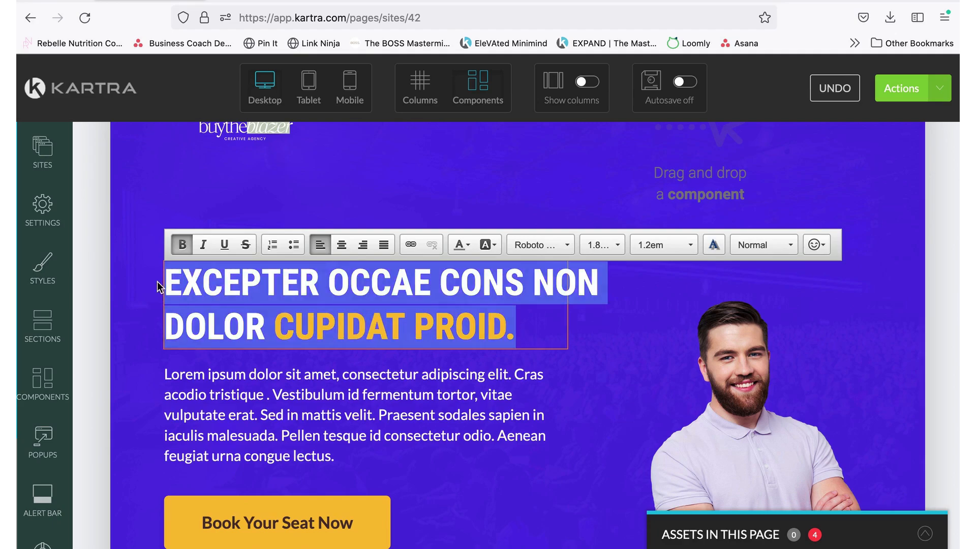
pyautogui.write('PROGR')
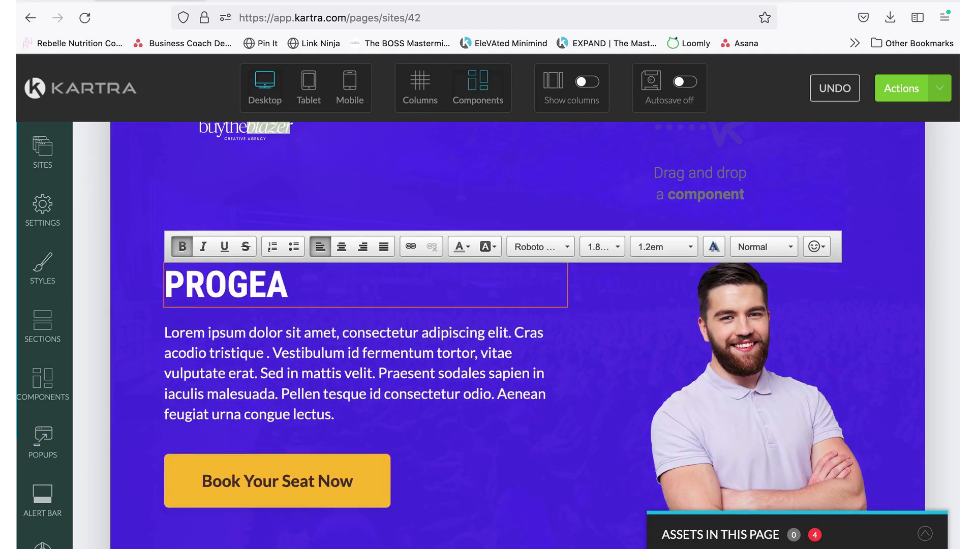
pyautogui.write('AM NAME')
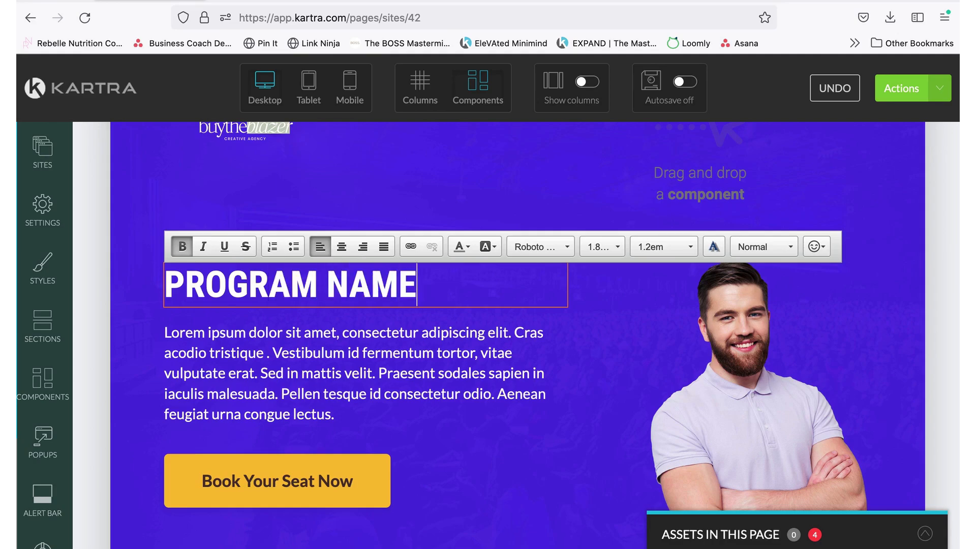
# Look over the hero paragraph block's style and animation settings, closing without changes.
pyautogui.moveTo(257, 374); pyautogui.dragTo(277, 394)
pyautogui.click(326, 364)
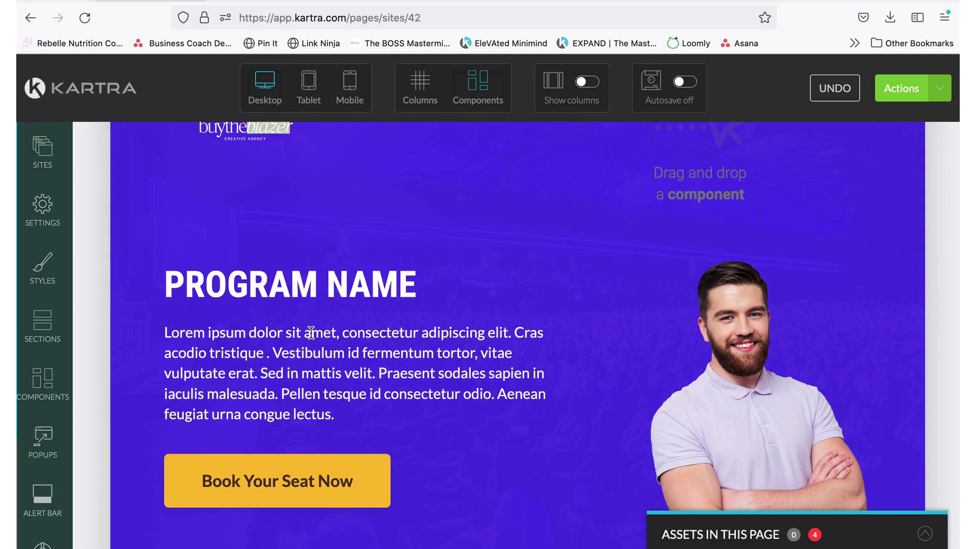
pyautogui.scroll(-1, 321, 375)
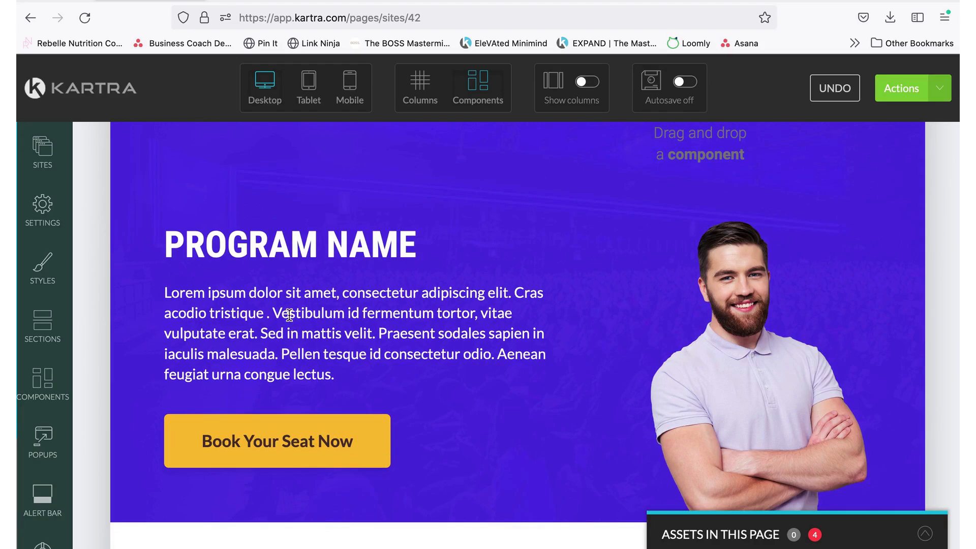
pyautogui.moveTo(323, 294); pyautogui.dragTo(321, 313)
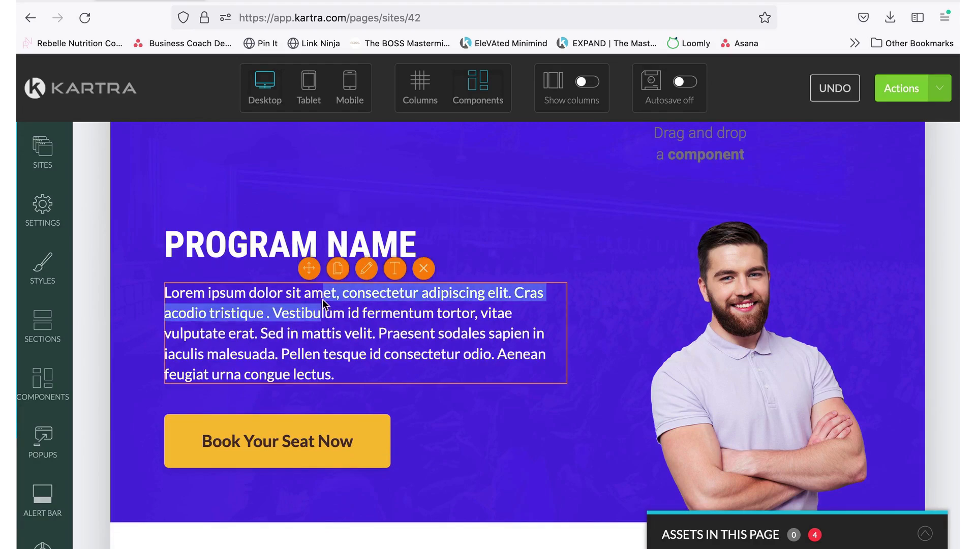
pyautogui.click(366, 268)
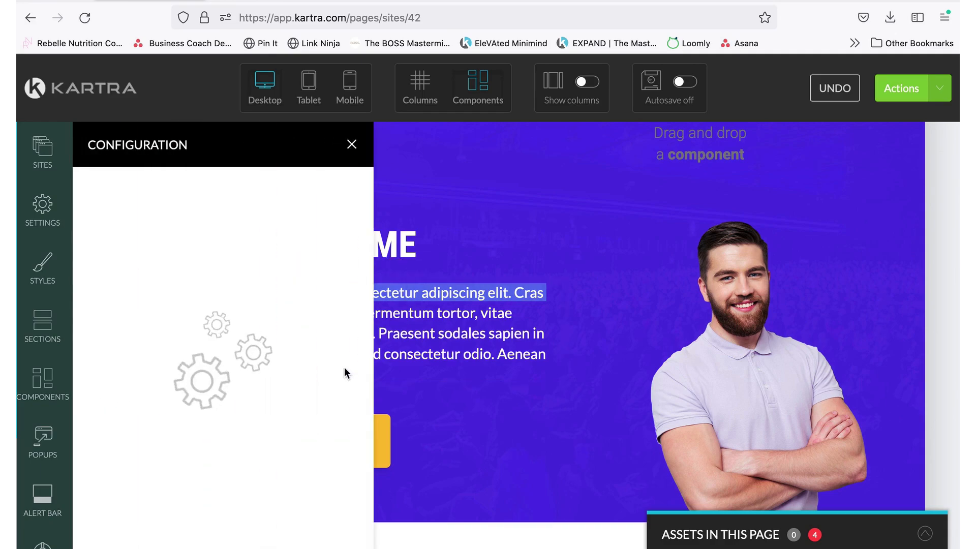
pyautogui.click(291, 193)
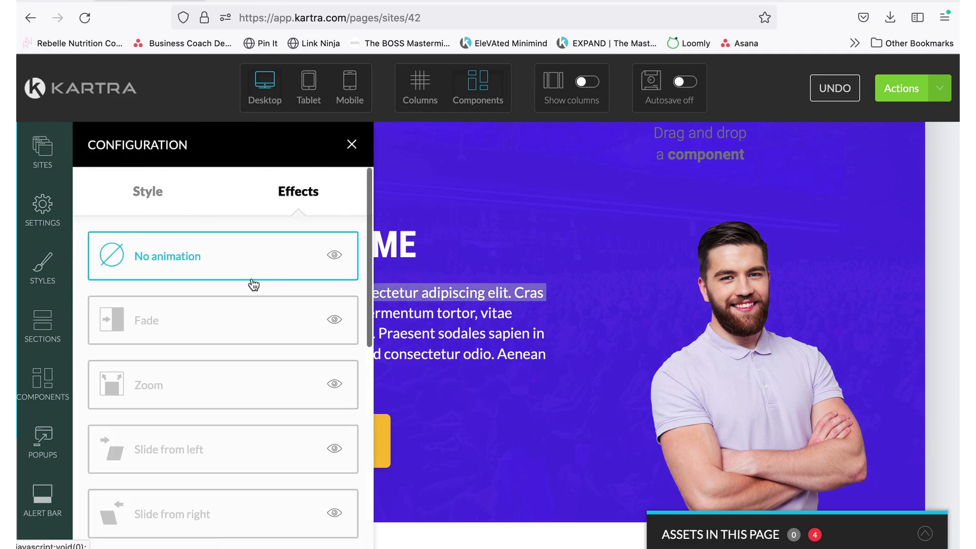
pyautogui.scroll(-3, 265, 264)
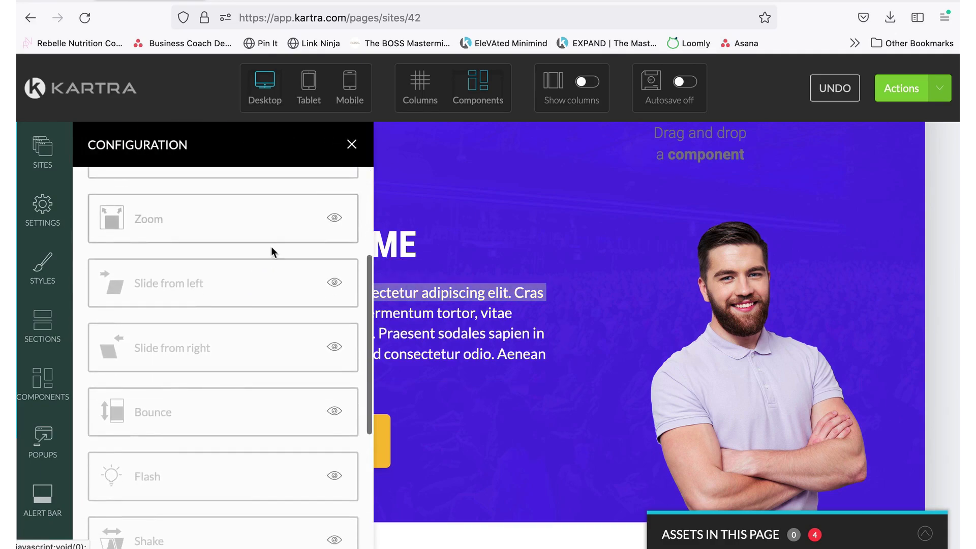
pyautogui.click(352, 144)
# Replace the hero paragraph with WHO YOUR PROGRAM IS FOR AND HOW YOU HELP THEM.
pyautogui.moveTo(379, 284)
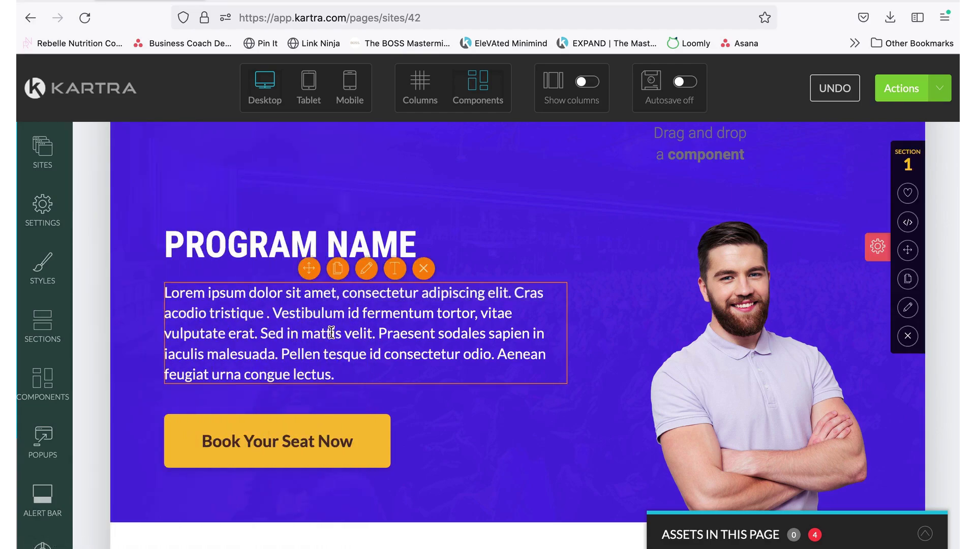
pyautogui.click(388, 273)
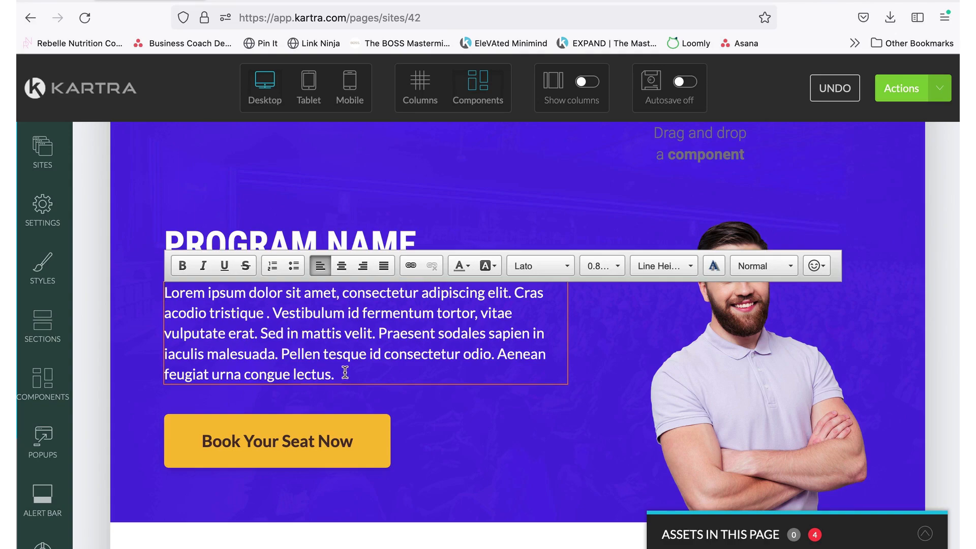
pyautogui.moveTo(345, 374); pyautogui.dragTo(165, 294)
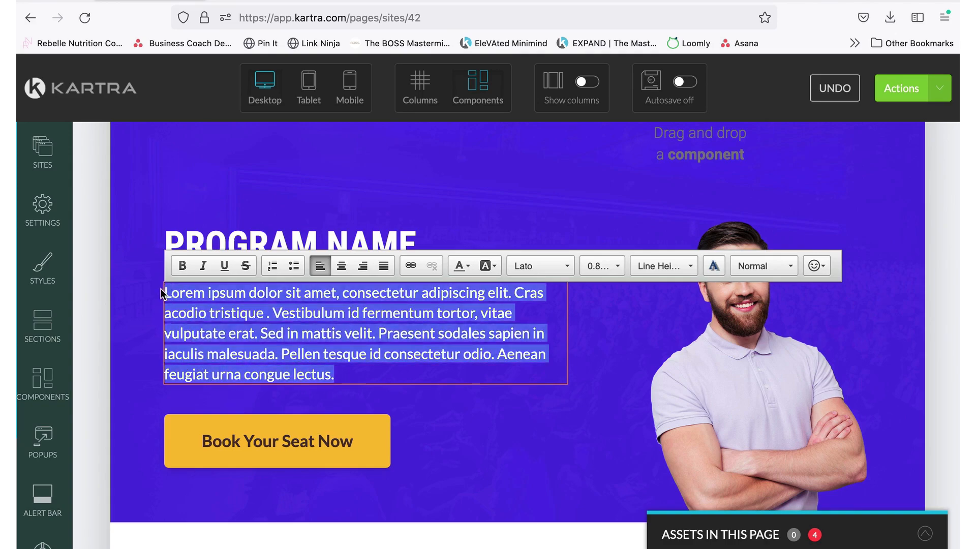
pyautogui.write('WHO')
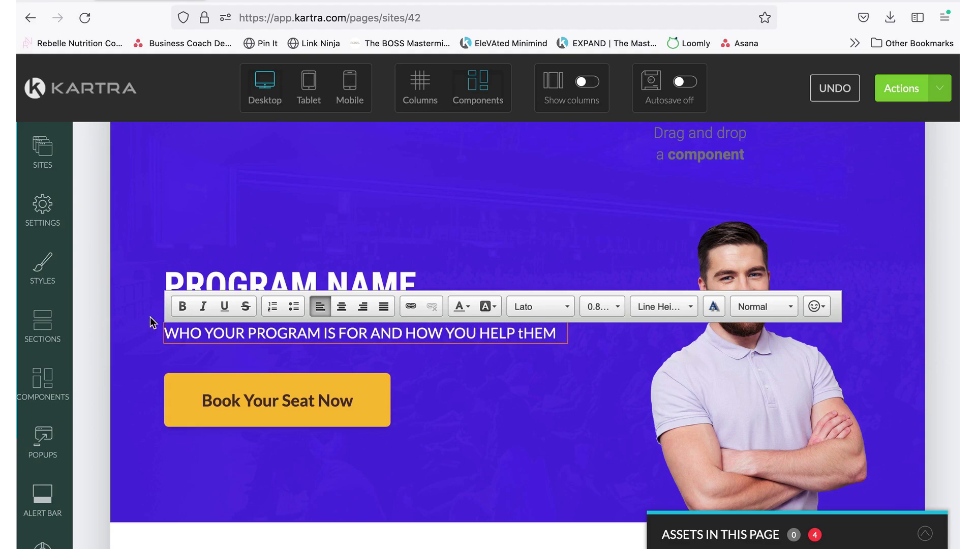
pyautogui.click(257, 394)
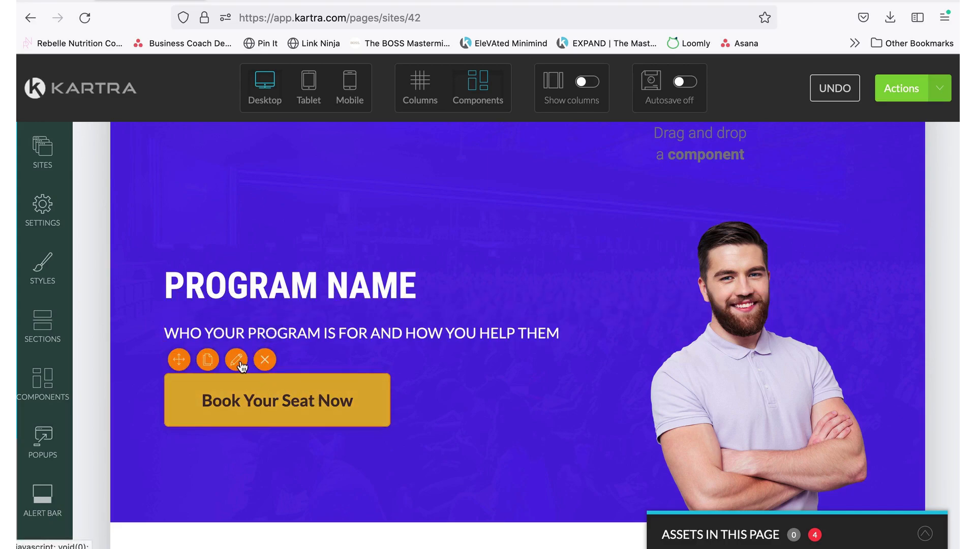
pyautogui.click(236, 359)
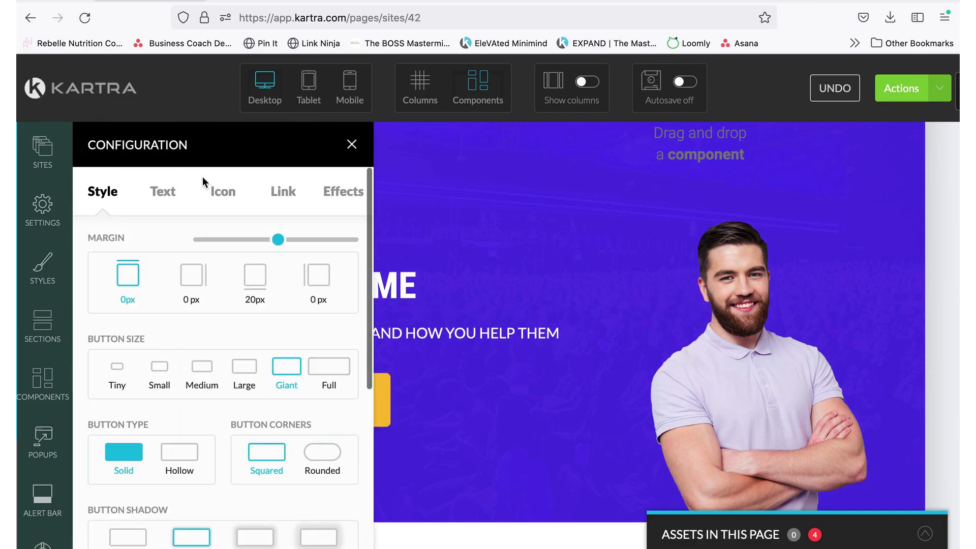
pyautogui.click(223, 193)
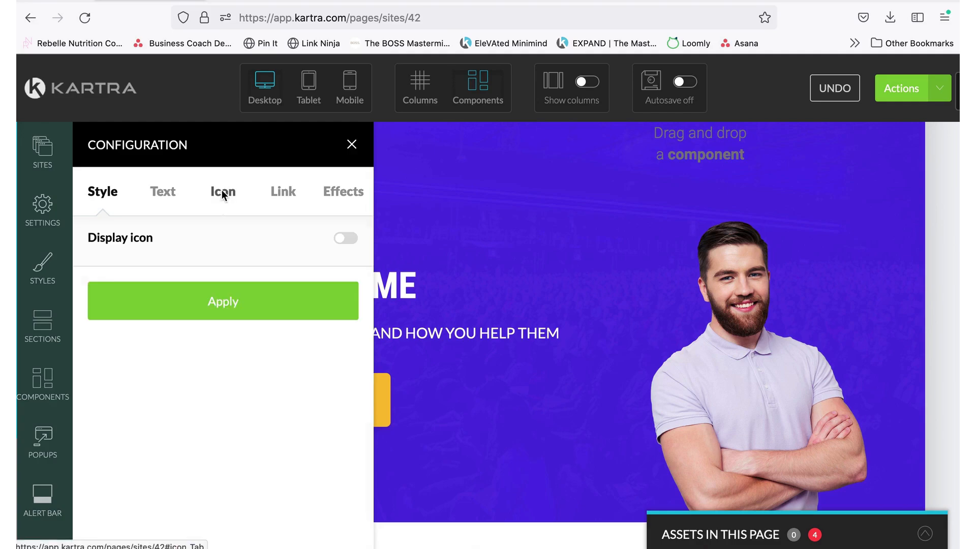
pyautogui.click(279, 199)
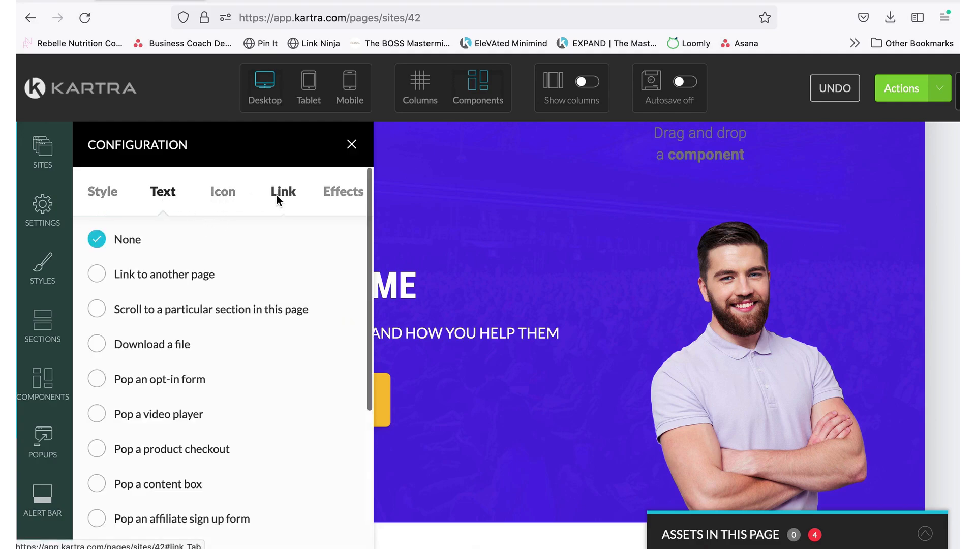
pyautogui.click(97, 276)
pyautogui.scroll(-3, 152, 326)
pyautogui.scroll(-3, 158, 331)
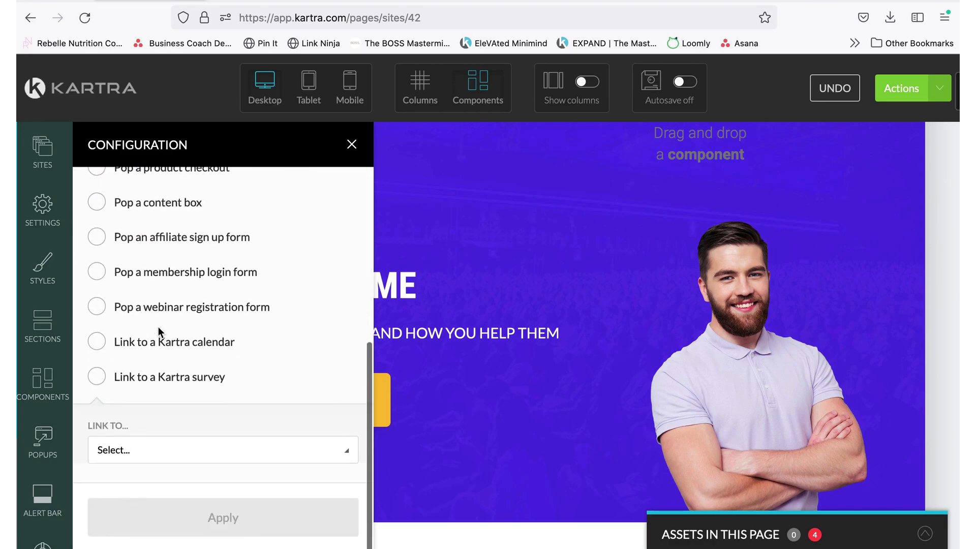
pyautogui.scroll(2, 95, 290)
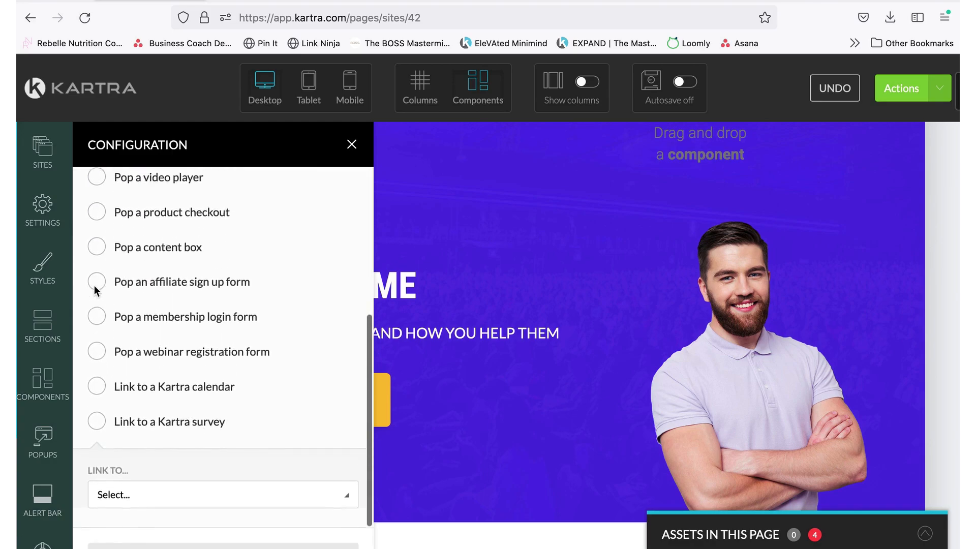
pyautogui.scroll(2, 100, 259)
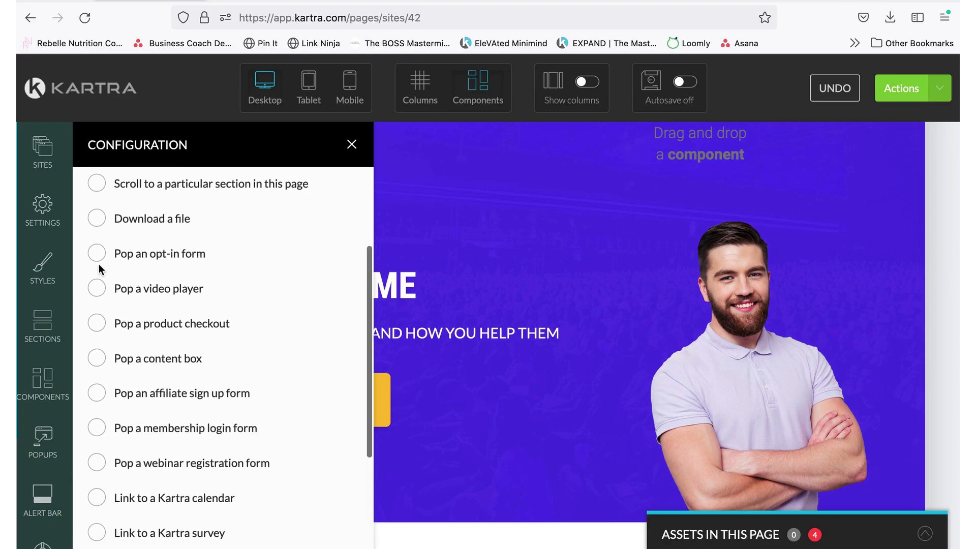
pyautogui.click(97, 253)
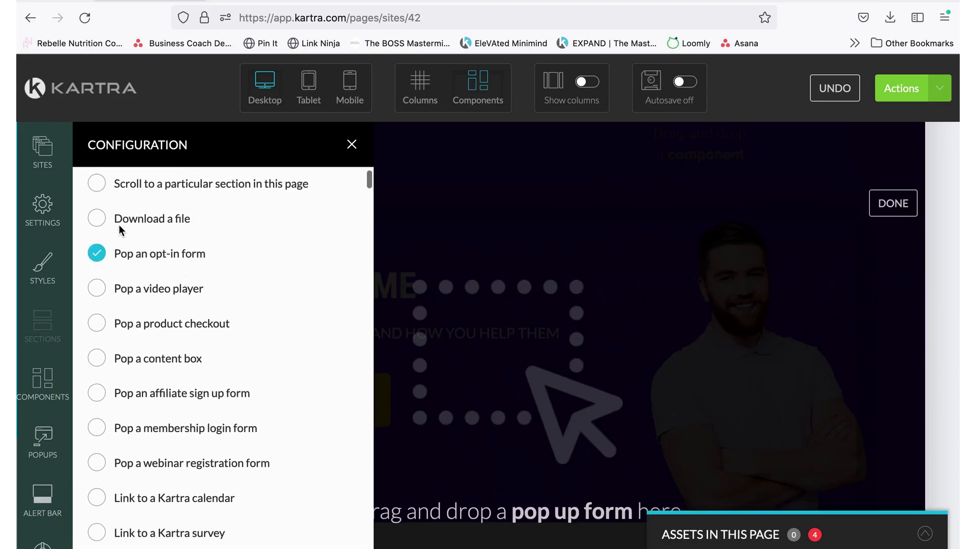
pyautogui.click(97, 183)
pyautogui.scroll(3, 100, 193)
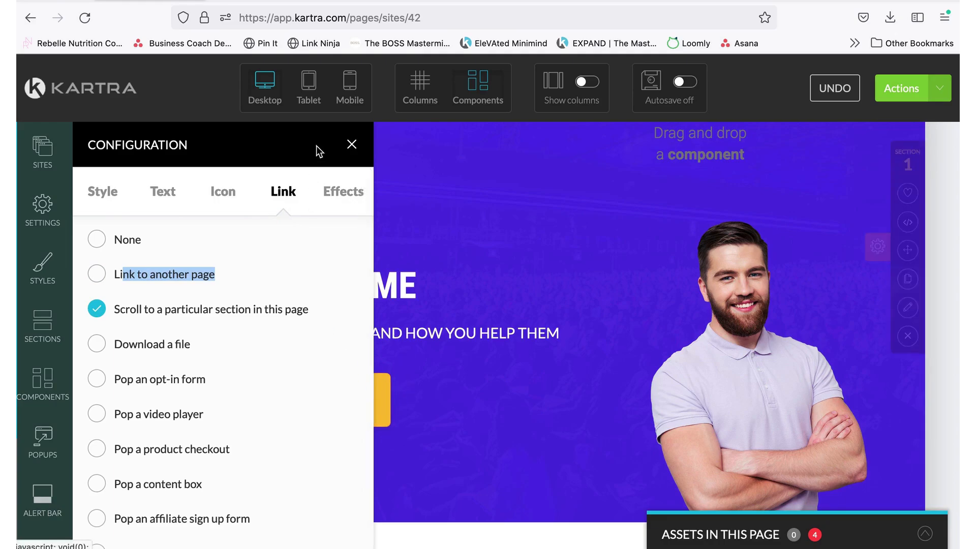
pyautogui.click(351, 144)
pyautogui.scroll(-15, 322, 417)
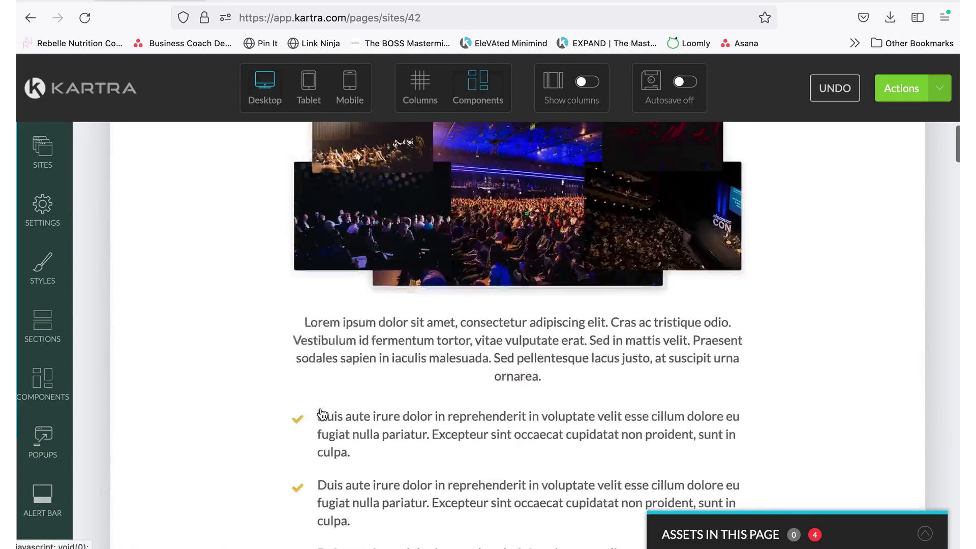
pyautogui.scroll(10, 438, 413)
pyautogui.scroll(-15, 437, 414)
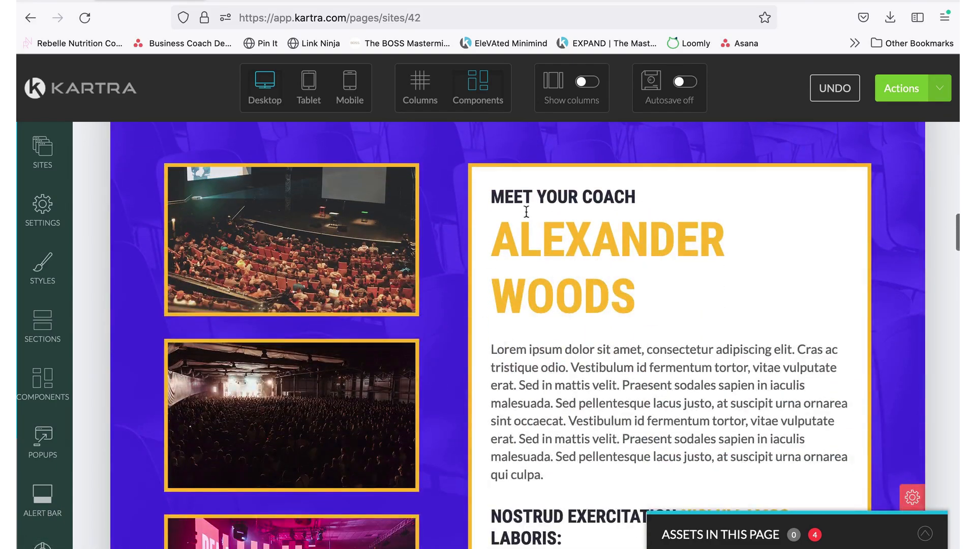
pyautogui.scroll(-10, 645, 272)
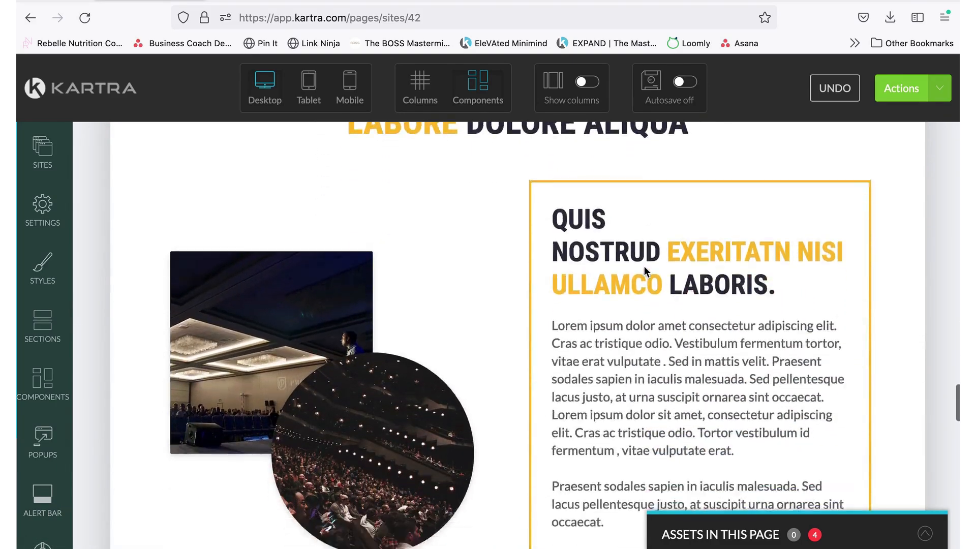
pyautogui.scroll(-10, 644, 267)
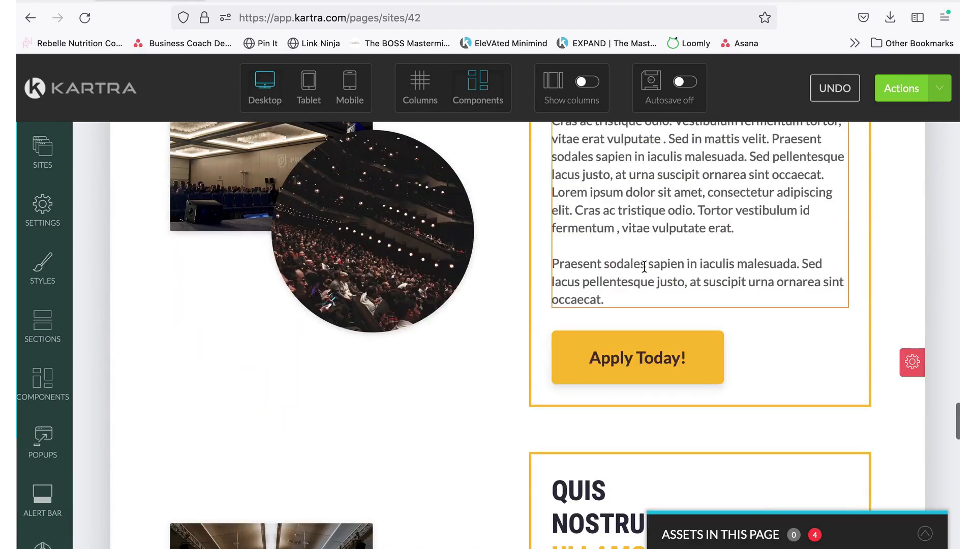
pyautogui.scroll(3, 618, 205)
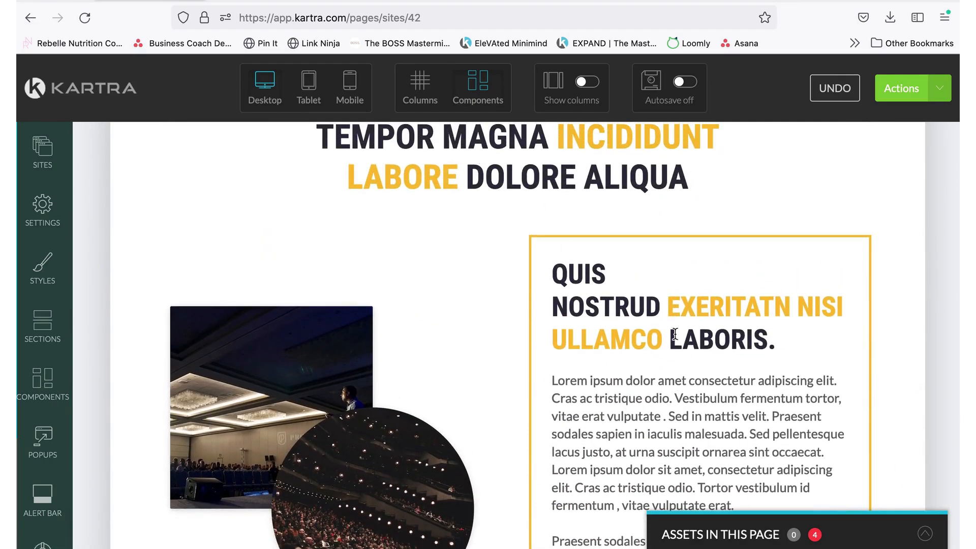
pyautogui.scroll(-4, 674, 334)
pyautogui.scroll(-7, 860, 349)
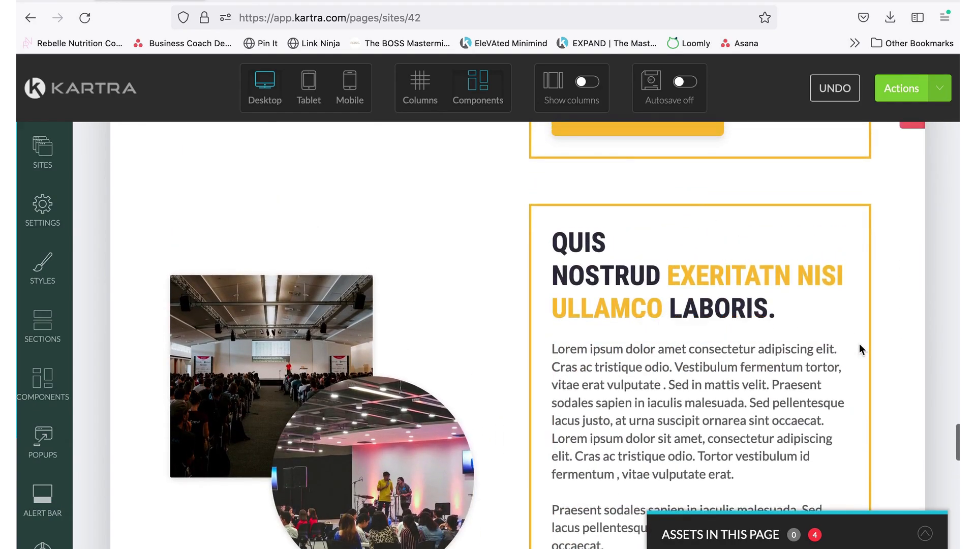
pyautogui.scroll(2, 861, 352)
pyautogui.click(906, 226)
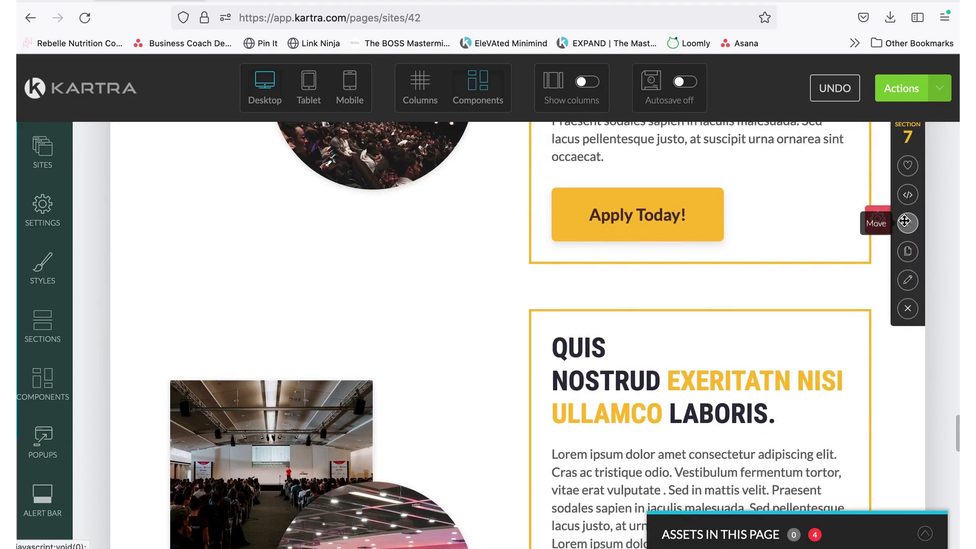
pyautogui.scroll(2, 907, 216)
pyautogui.scroll(20, 514, 228)
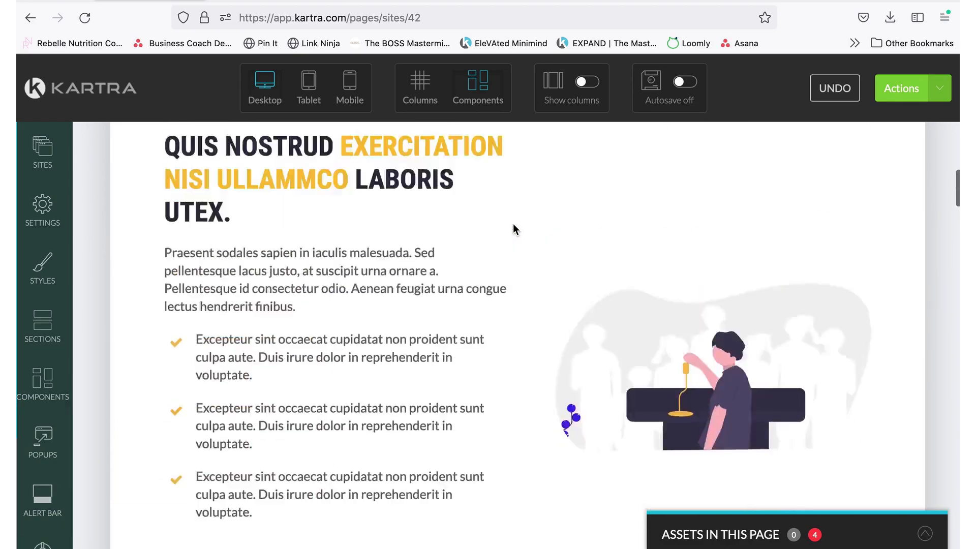
pyautogui.scroll(-5, 303, 310)
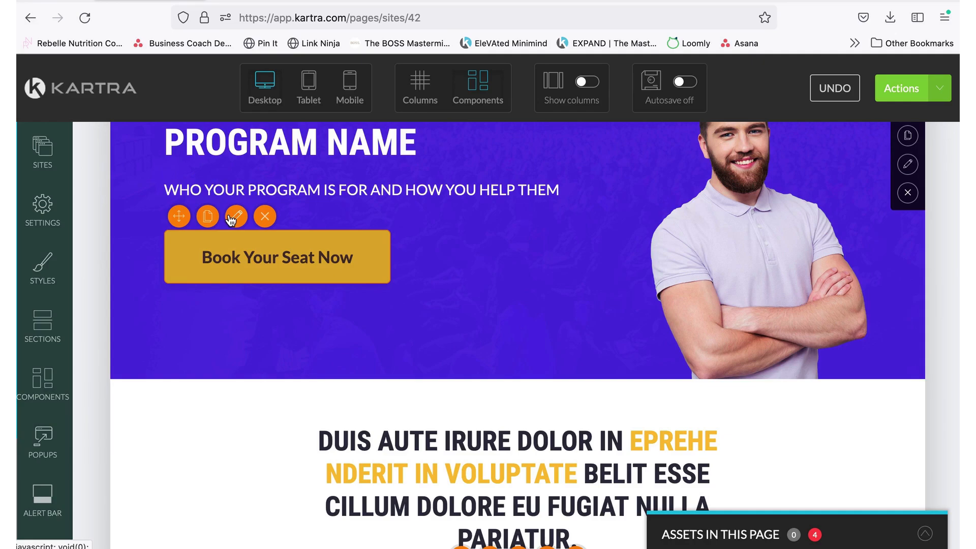
# Link the Book Your Seat Now button to scroll to Section 7 and apply it.
pyautogui.click(236, 216)
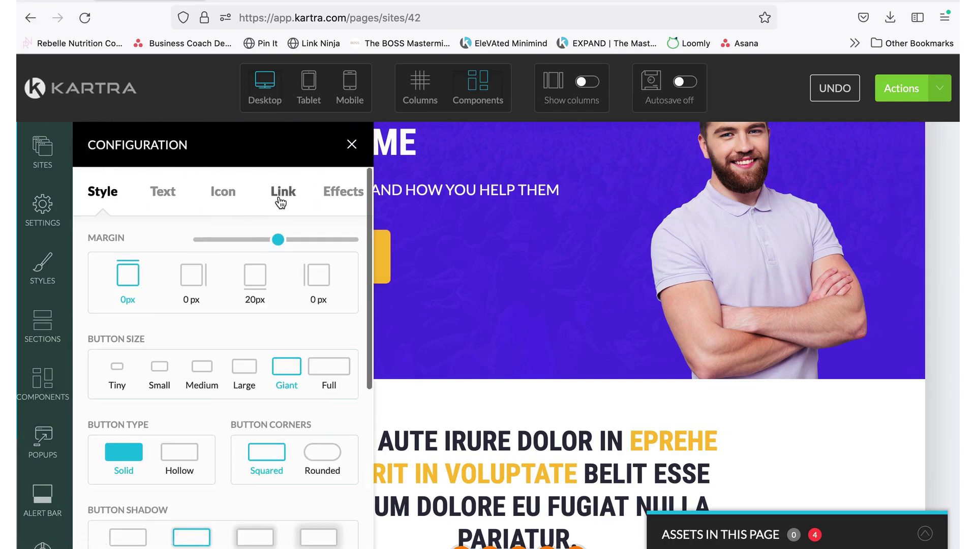
pyautogui.click(280, 196)
pyautogui.scroll(-4, 172, 280)
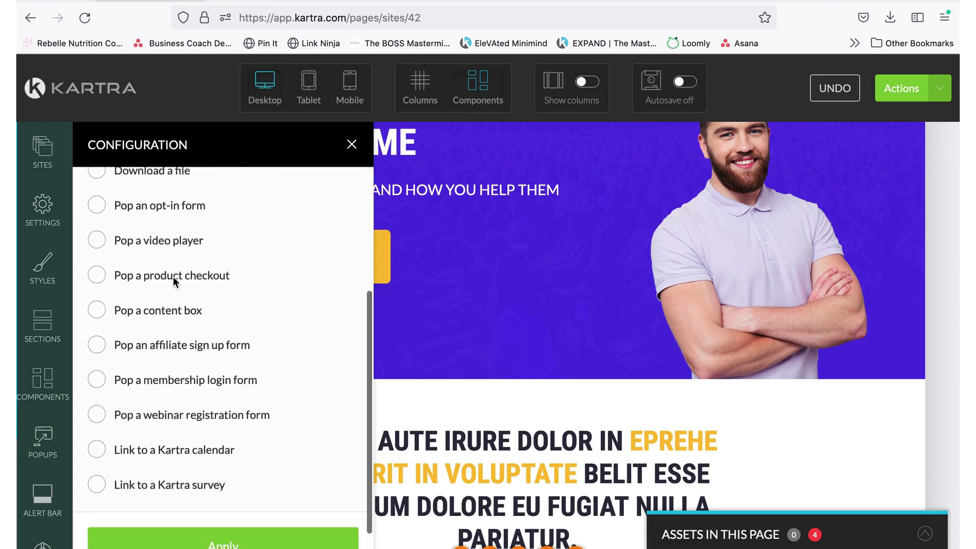
pyautogui.scroll(4, 177, 275)
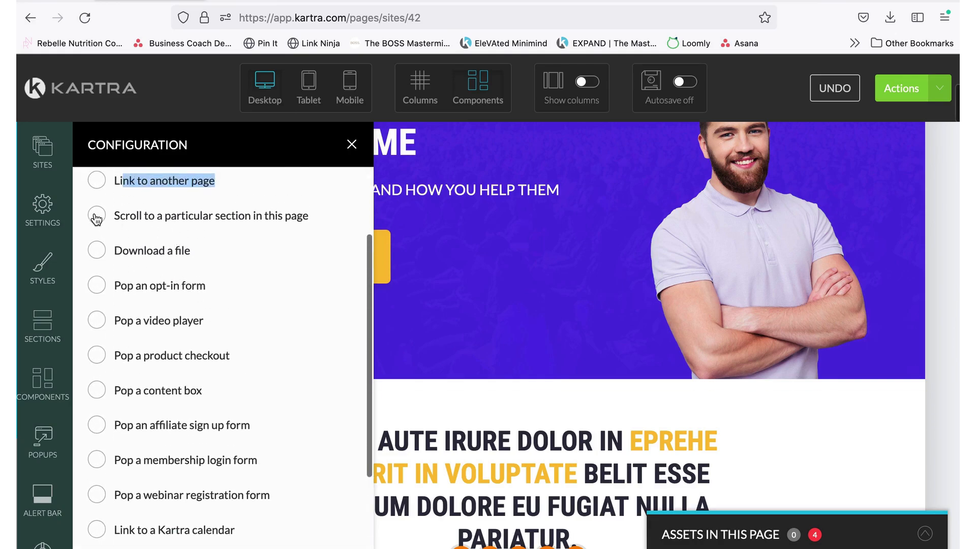
pyautogui.click(96, 217)
pyautogui.scroll(-4, 203, 279)
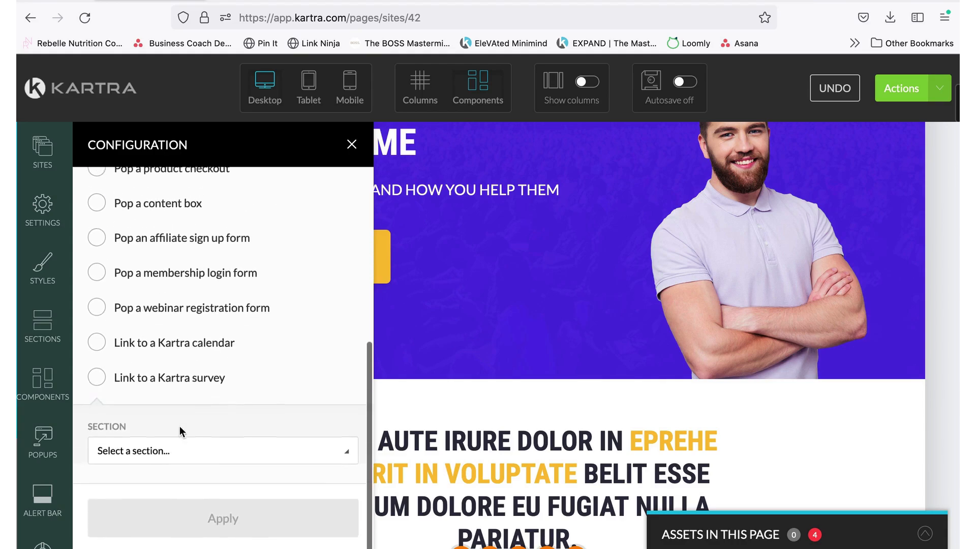
pyautogui.click(161, 458)
pyautogui.scroll(-1, 161, 483)
pyautogui.scroll(-5, 161, 478)
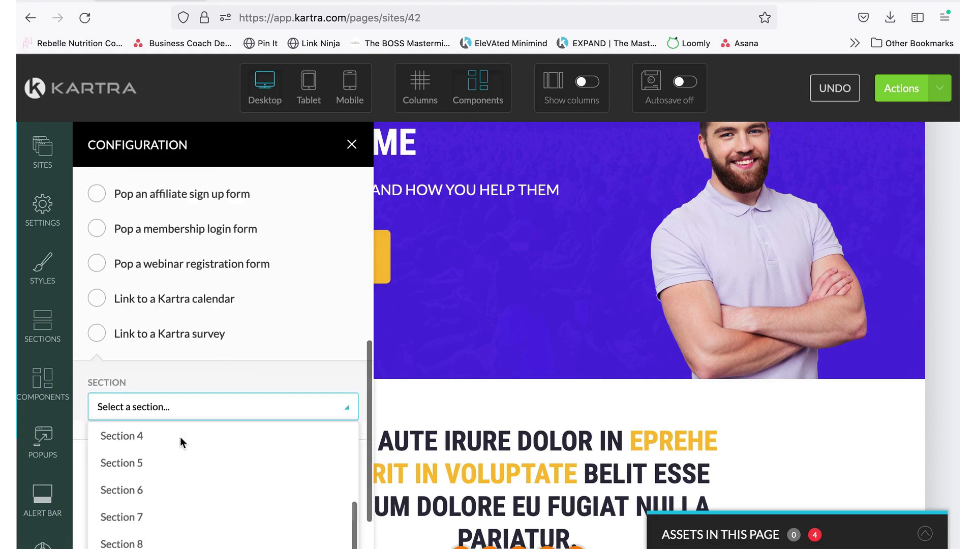
pyautogui.click(152, 470)
pyautogui.click(219, 517)
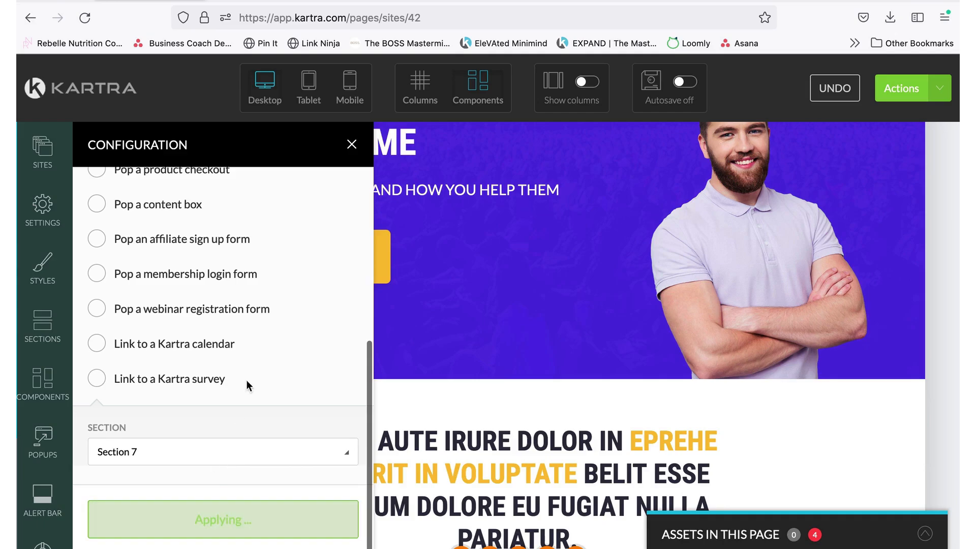
pyautogui.click(352, 145)
# Review the hero photo's Image settings, close them, and move to the Canva browser tab.
pyautogui.moveTo(317, 269)
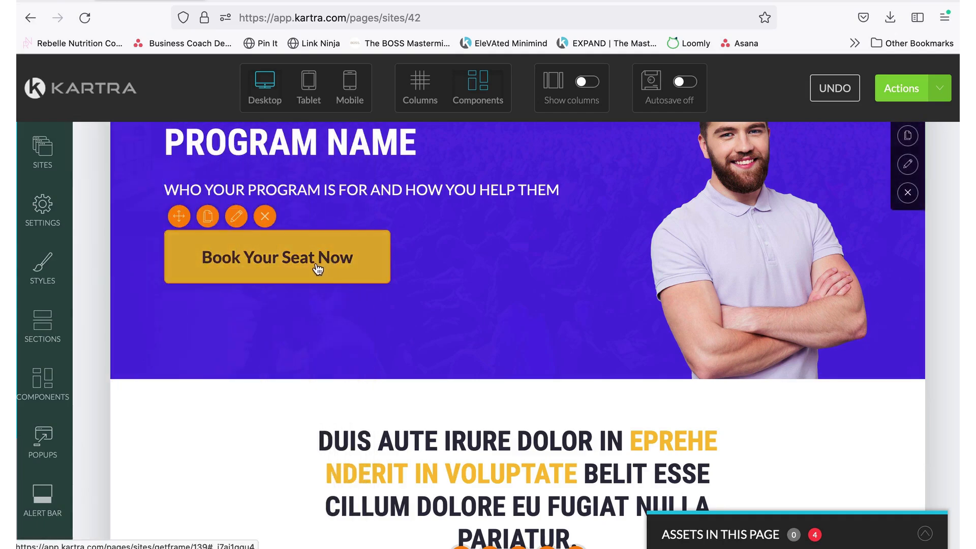
pyautogui.scroll(-15, 459, 374)
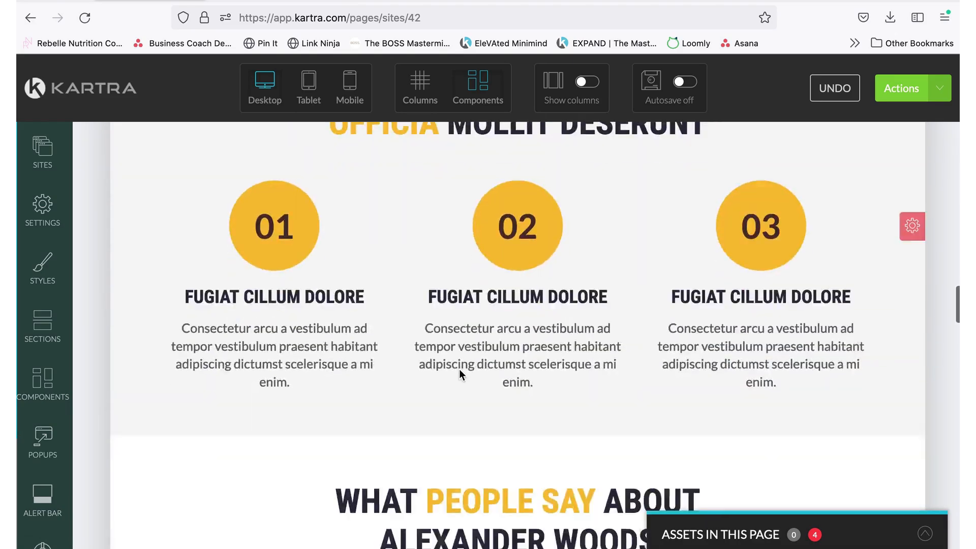
pyautogui.scroll(-20, 460, 374)
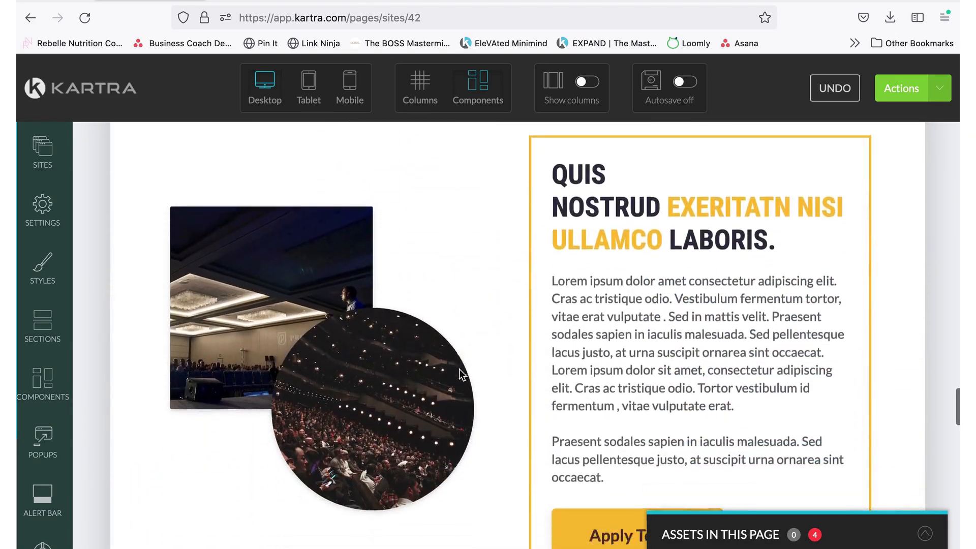
pyautogui.scroll(20, 459, 369)
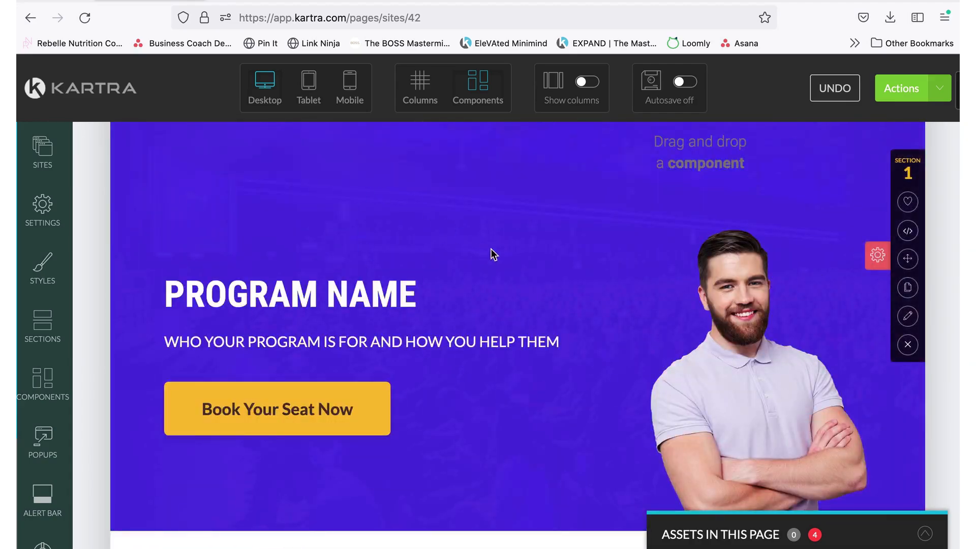
pyautogui.scroll(4, 551, 204)
pyautogui.scroll(-3, 651, 403)
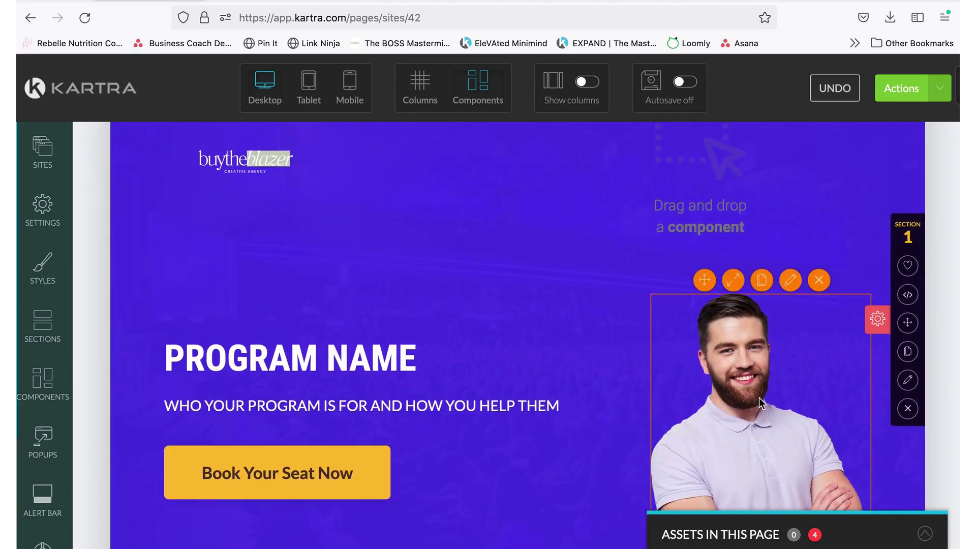
pyautogui.click(792, 283)
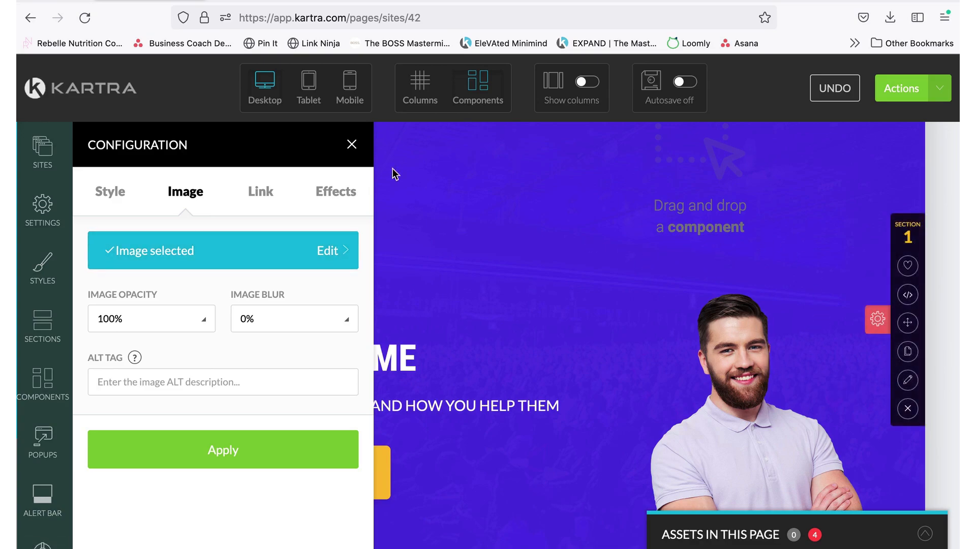
pyautogui.click(351, 145)
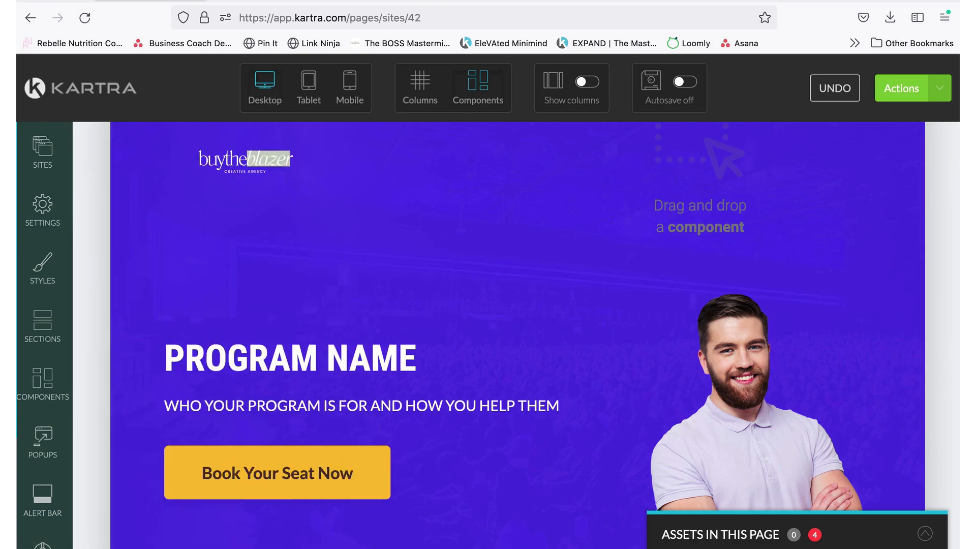
pyautogui.click(381, 0)
# Search 'instagram story' on Canva's home page and create a blank Instagram Story design.
pyautogui.click(71, 75)
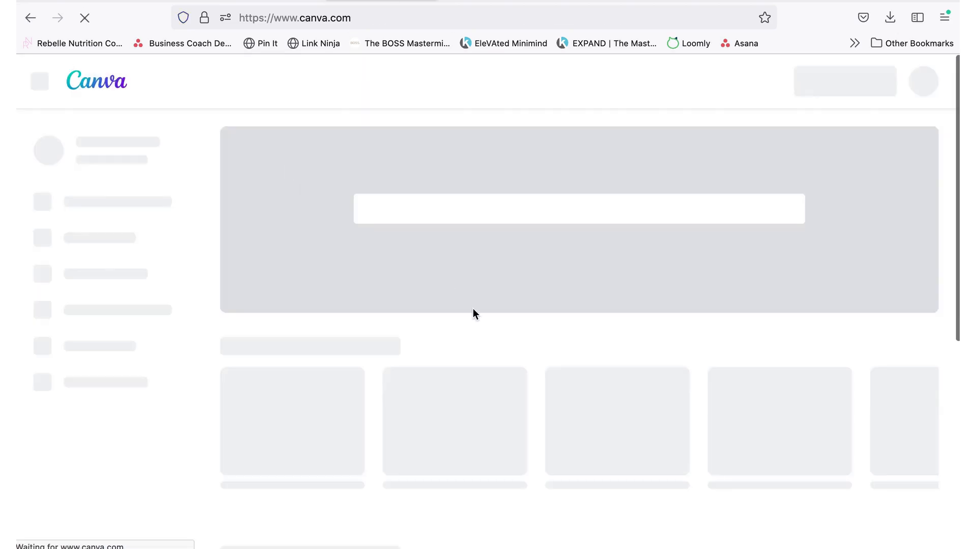
pyautogui.scroll(-2, 486, 206)
pyautogui.scroll(-10, 486, 206)
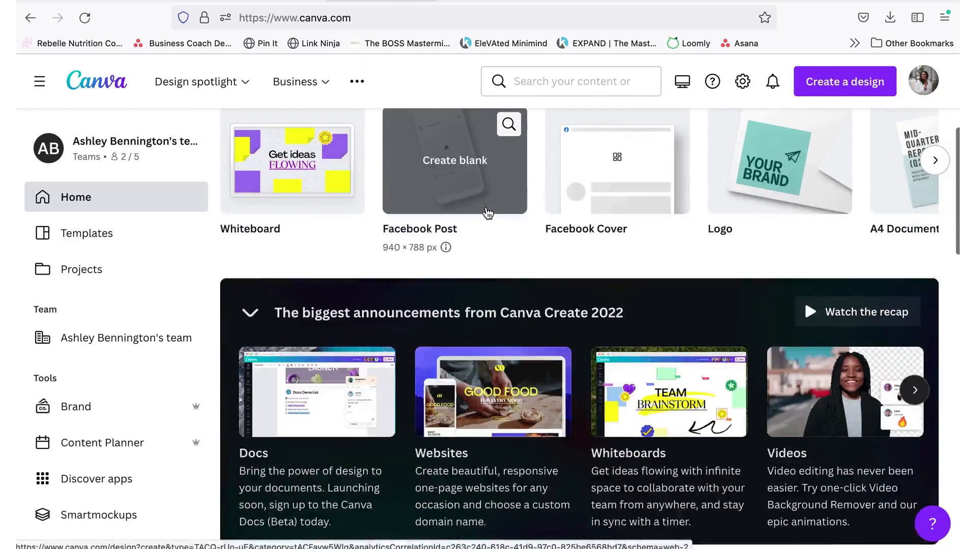
pyautogui.scroll(15, 486, 207)
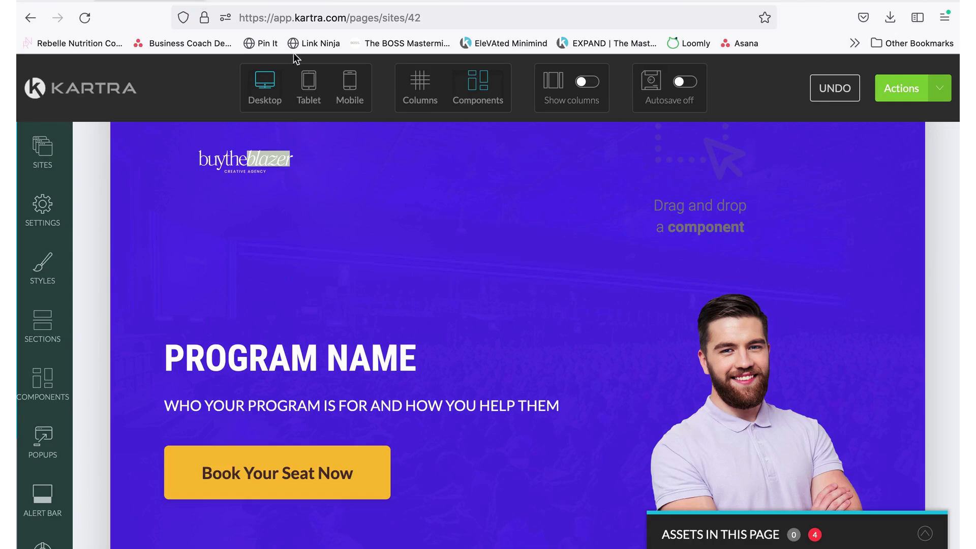
pyautogui.scroll(-4, 629, 371)
pyautogui.scroll(5, 732, 224)
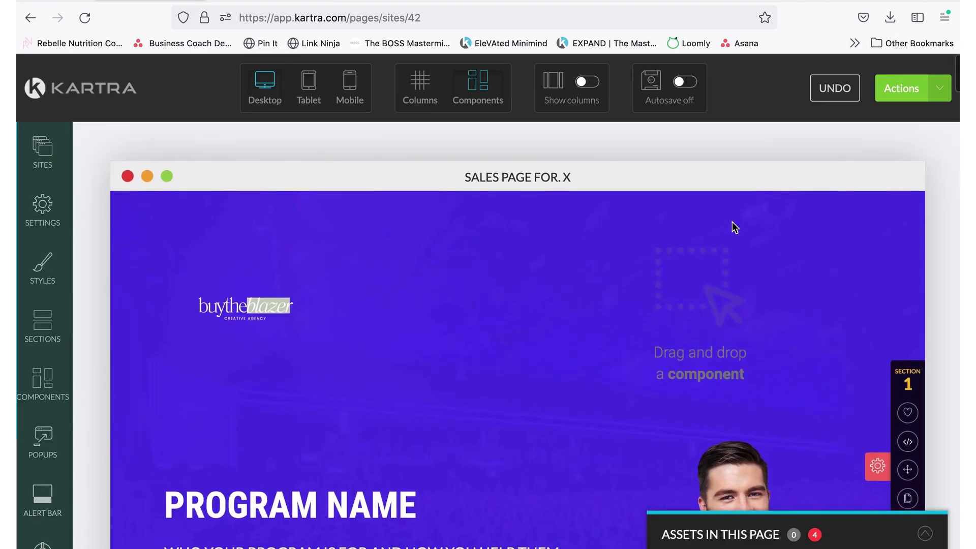
pyautogui.click(384, 2)
pyautogui.click(461, 203)
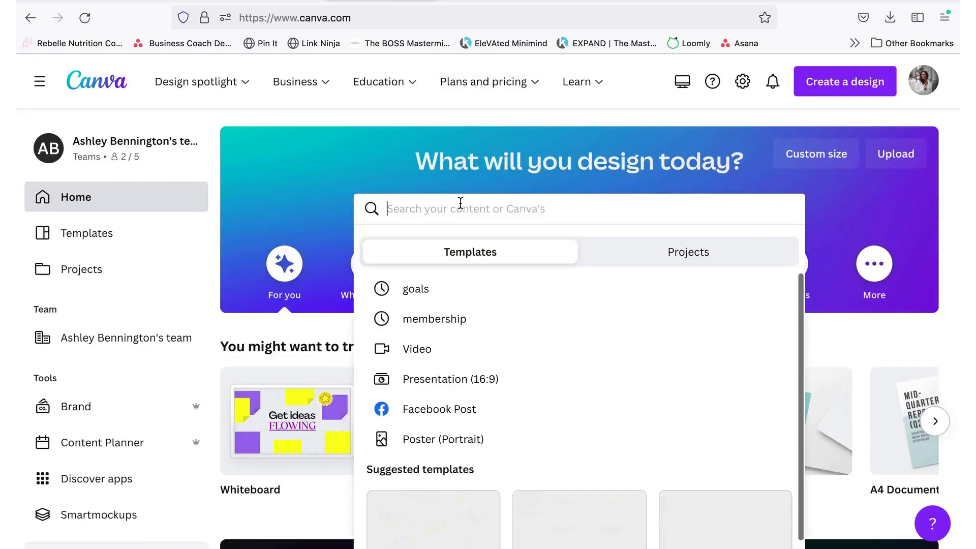
pyautogui.write('instagram story')
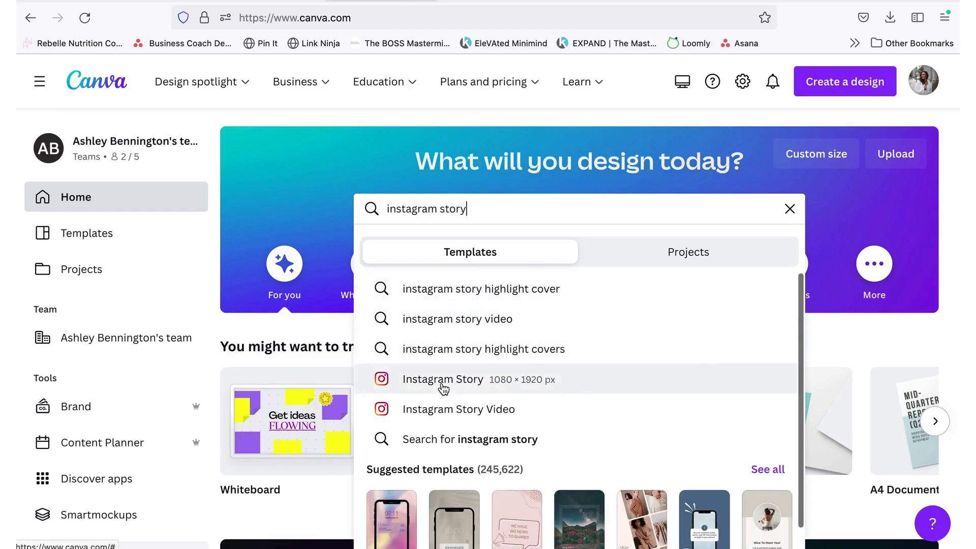
pyautogui.click(389, 382)
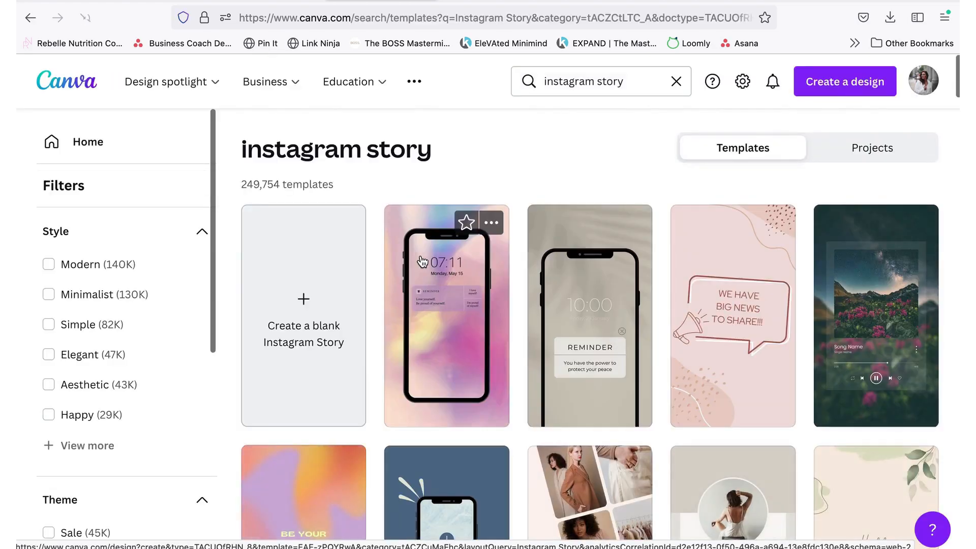
pyautogui.click(318, 304)
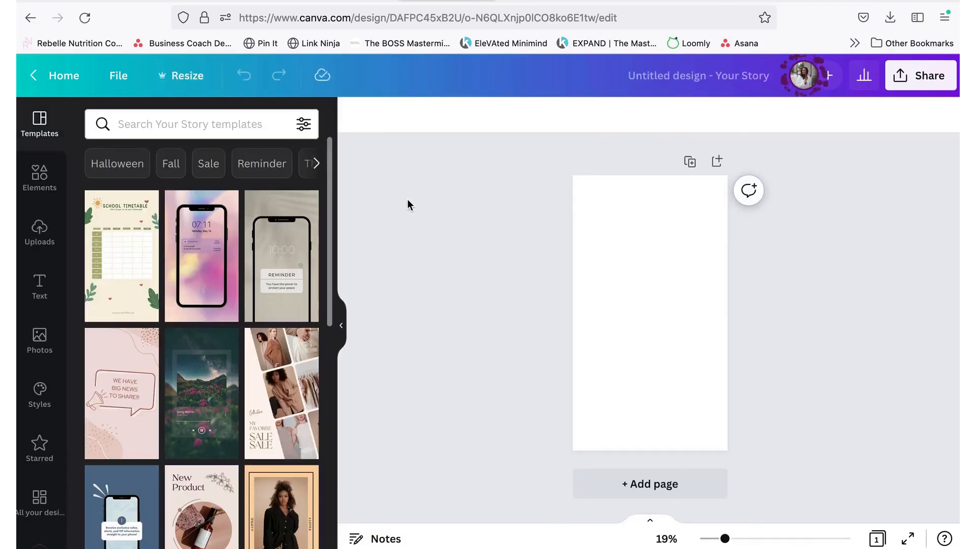
# Drag the uploaded woman-in-white-suit photo from Uploads onto the blank story page.
pyautogui.click(38, 186)
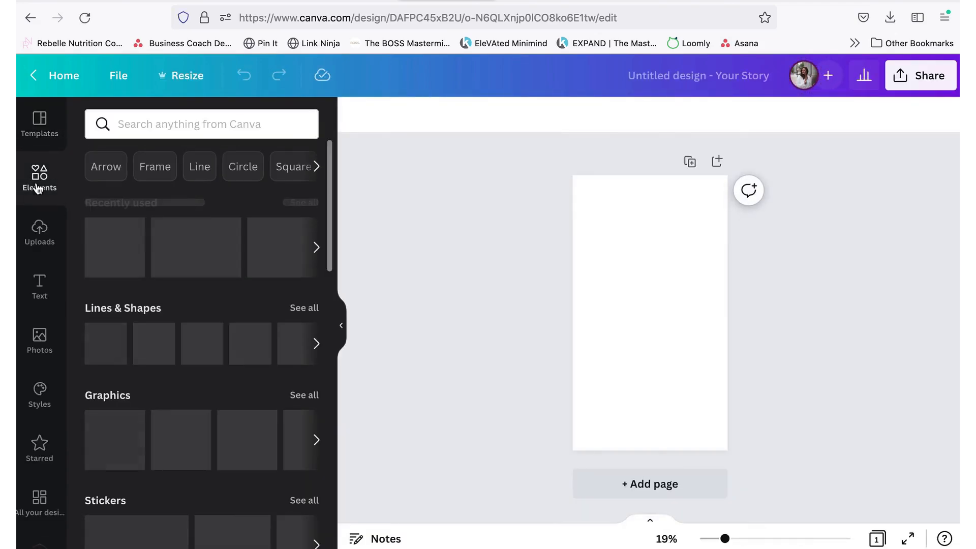
pyautogui.click(42, 231)
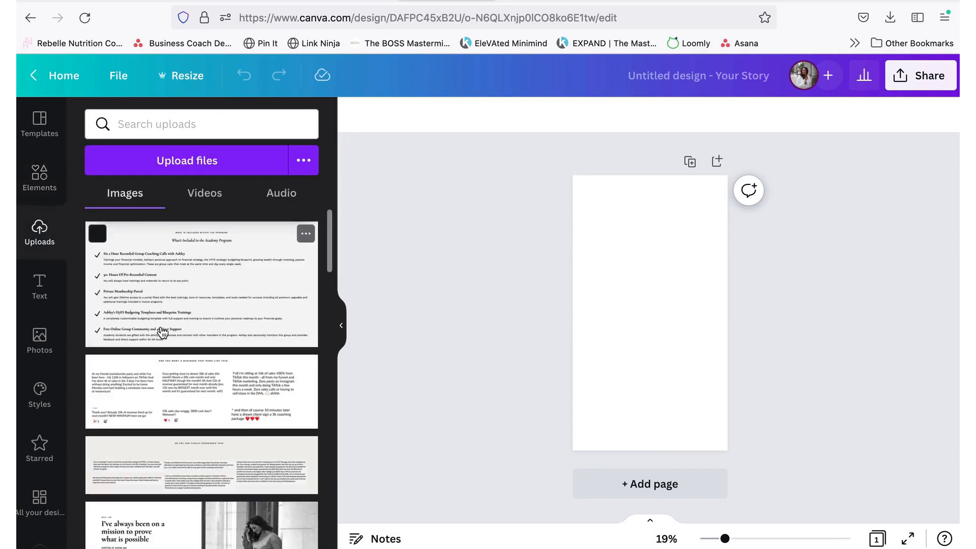
pyautogui.scroll(-6, 163, 315)
pyautogui.scroll(-10, 163, 307)
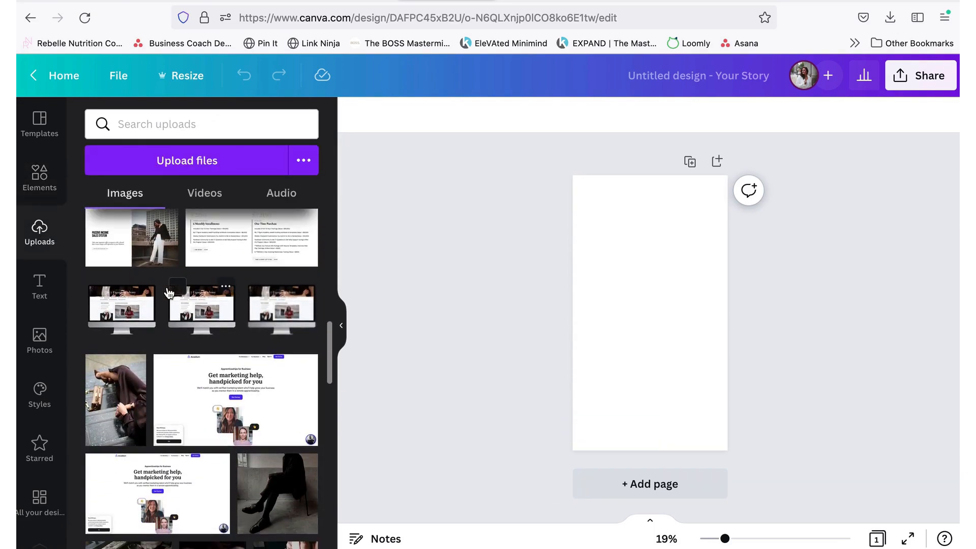
pyautogui.scroll(-10, 169, 294)
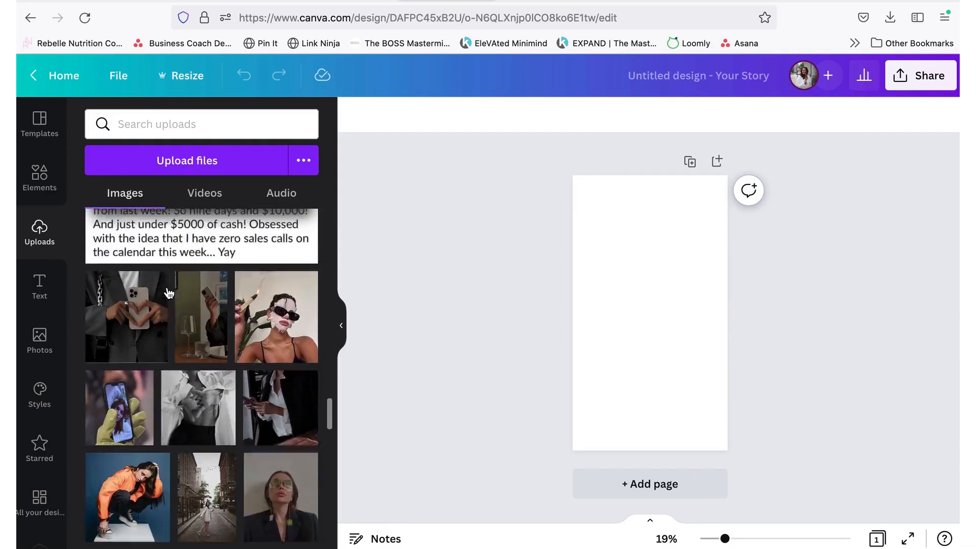
pyautogui.scroll(-10, 168, 294)
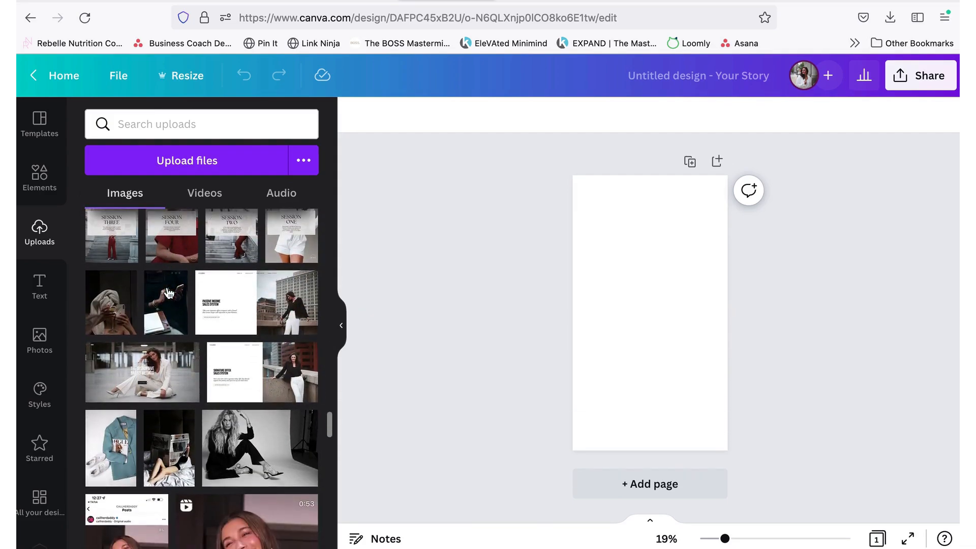
pyautogui.scroll(-10, 168, 294)
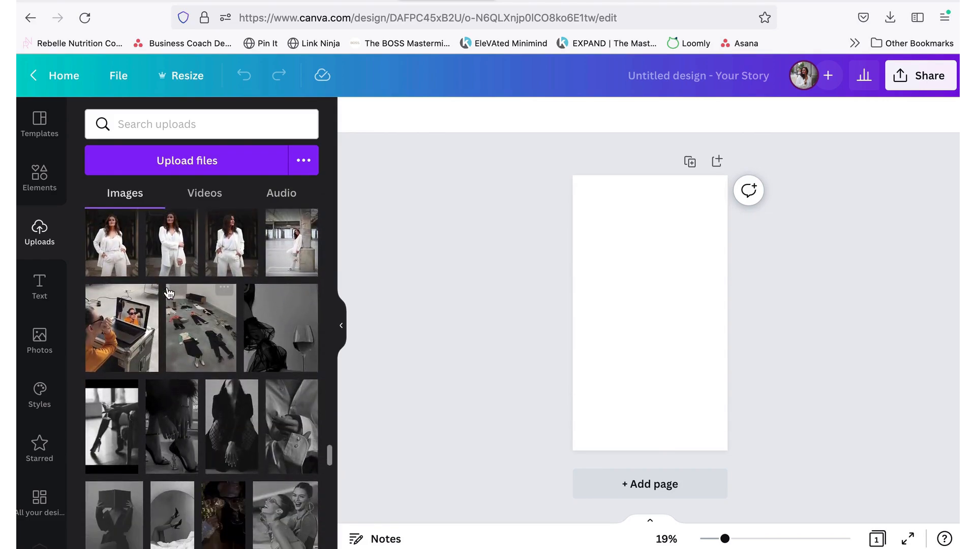
pyautogui.moveTo(122, 369); pyautogui.dragTo(584, 287)
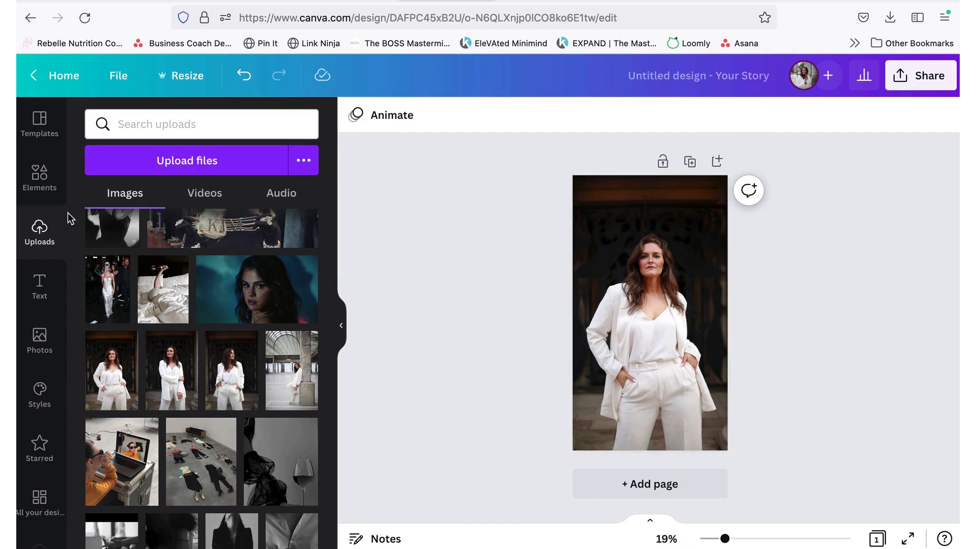
pyautogui.click(44, 188)
pyautogui.click(681, 235)
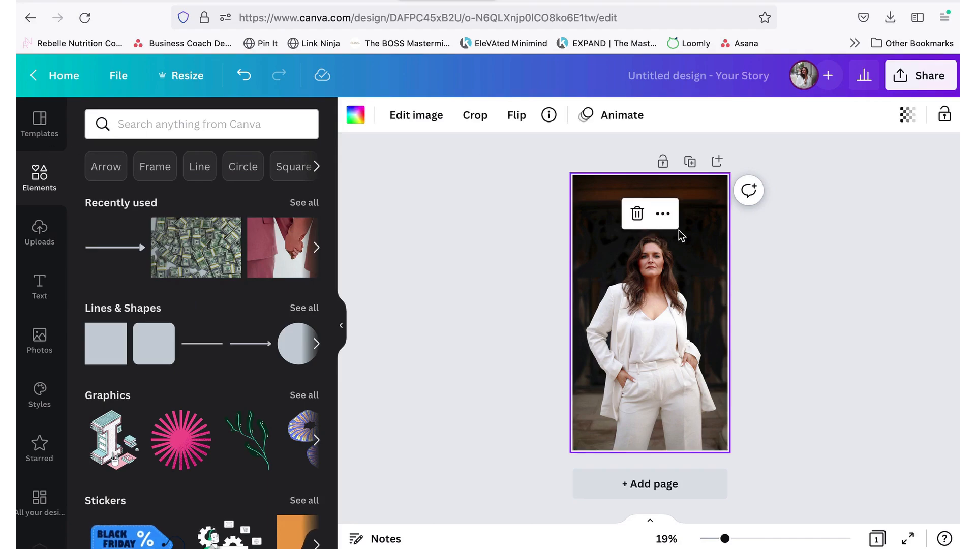
# Run Background Remover on the woman-in-white photo and apply the result.
pyautogui.click(437, 121)
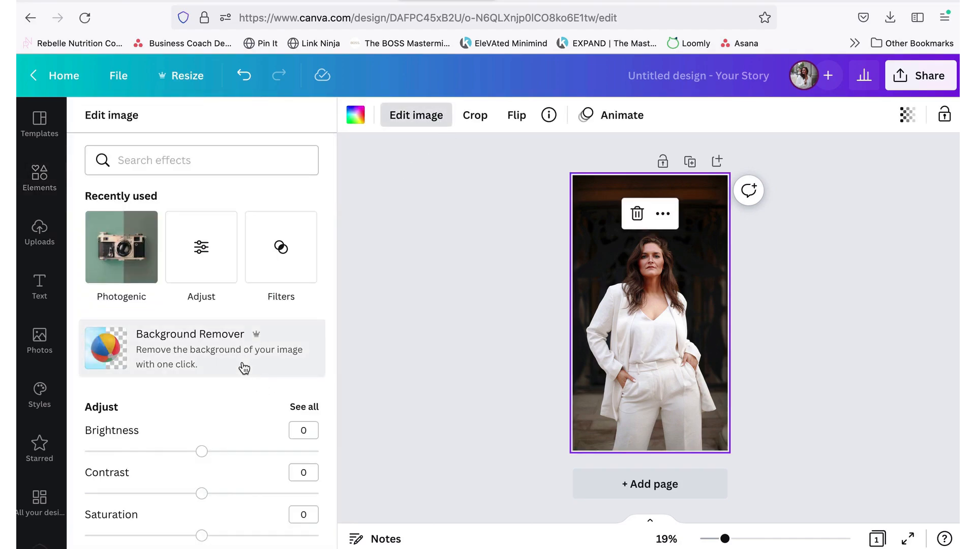
pyautogui.scroll(-2, 243, 363)
pyautogui.click(219, 294)
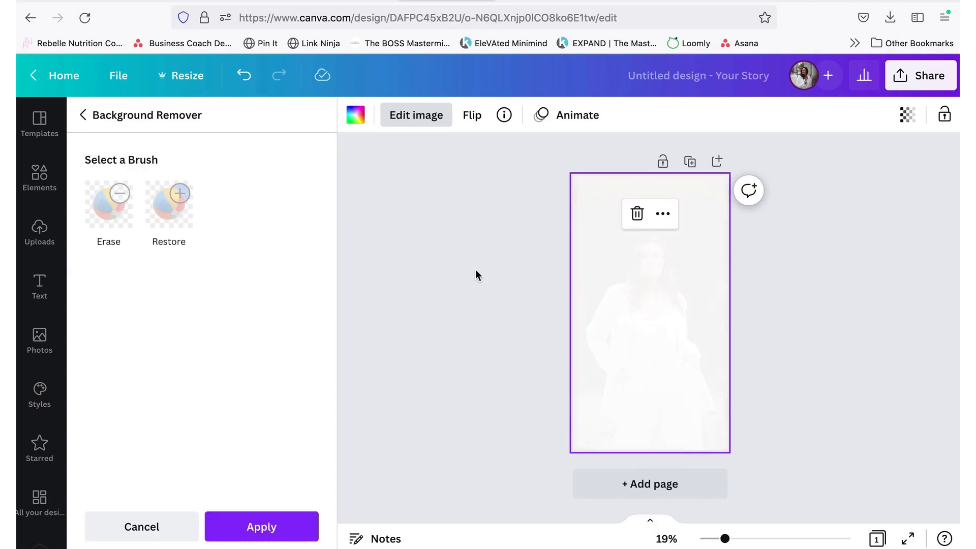
pyautogui.click(503, 296)
pyautogui.click(793, 256)
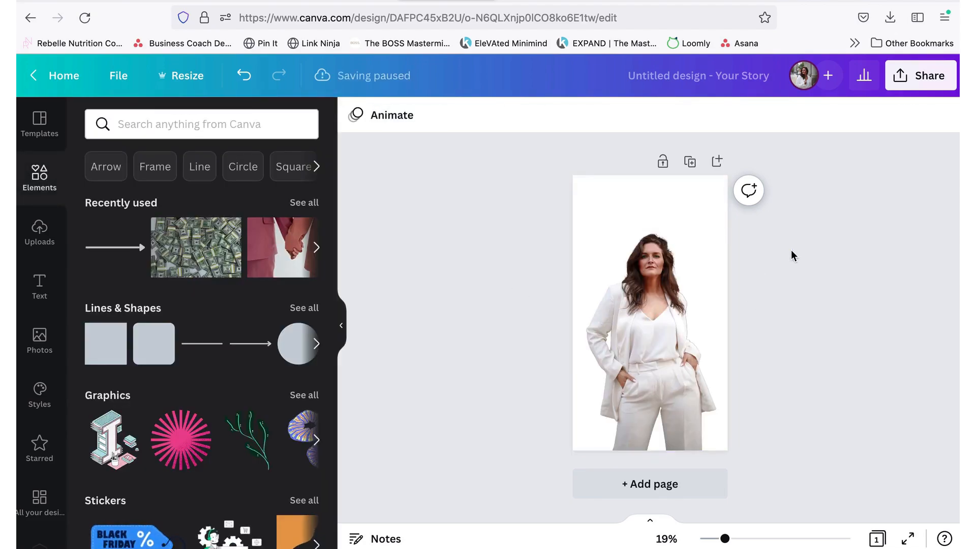
# Download the Canva story as a 1080 × 1920 PNG with a transparent background.
pyautogui.click(930, 77)
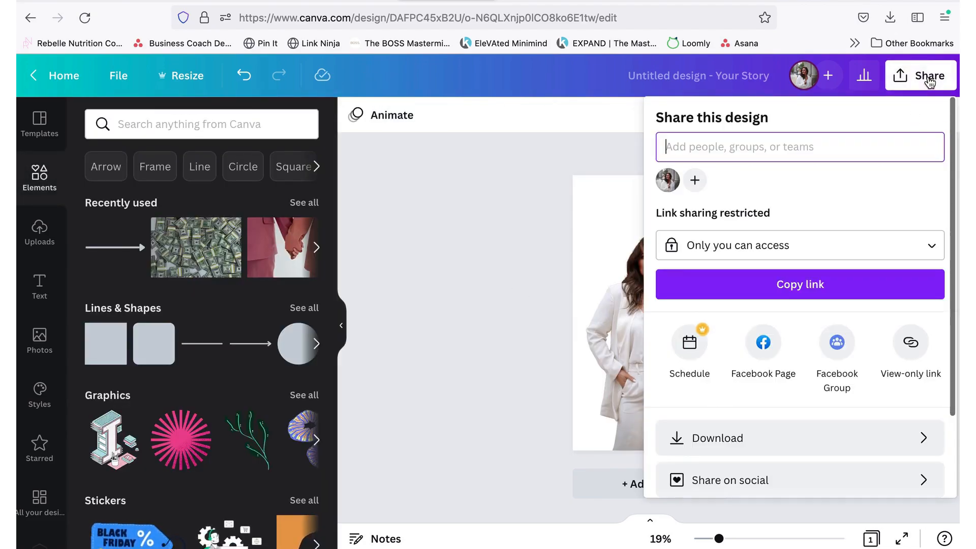
pyautogui.click(747, 438)
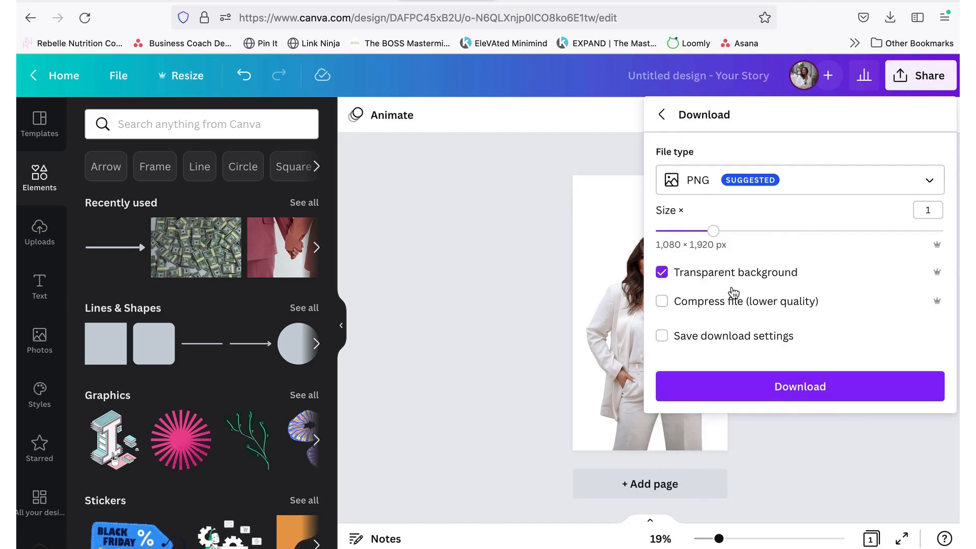
pyautogui.click(791, 392)
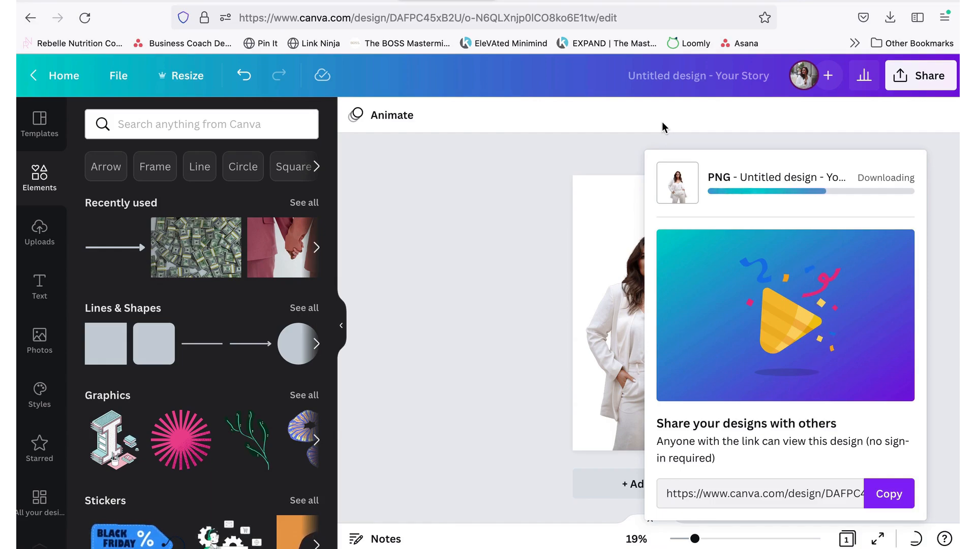
pyautogui.moveTo(681, 54); pyautogui.dragTo(959, 262)
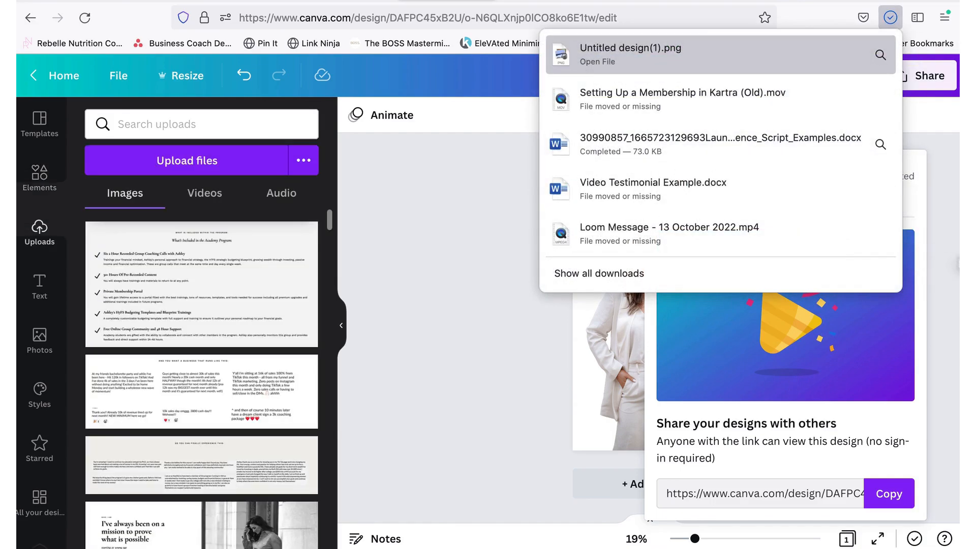
pyautogui.click(473, 276)
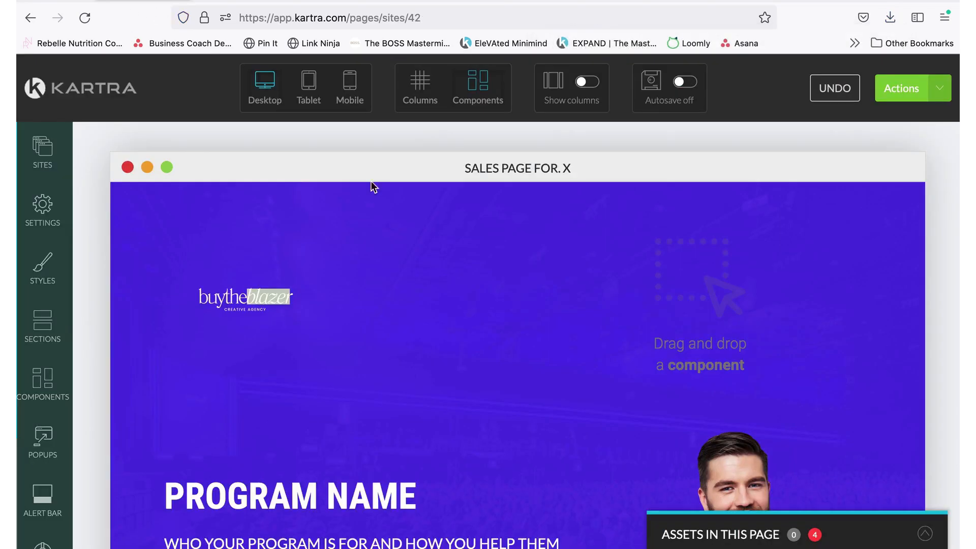
# Upload the downloaded 'Untitled design(1).png' into the hero photo's image library.
pyautogui.scroll(-5, 683, 401)
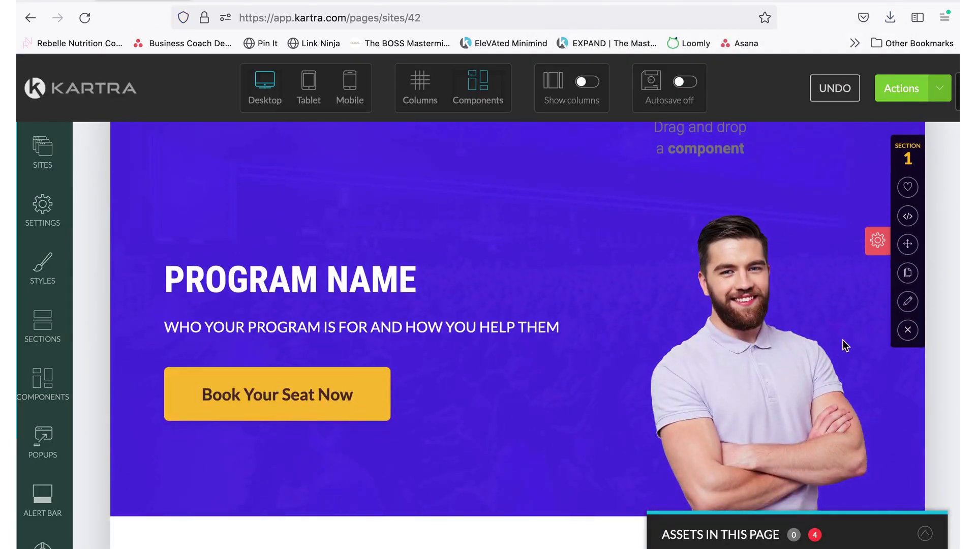
pyautogui.moveTo(831, 350)
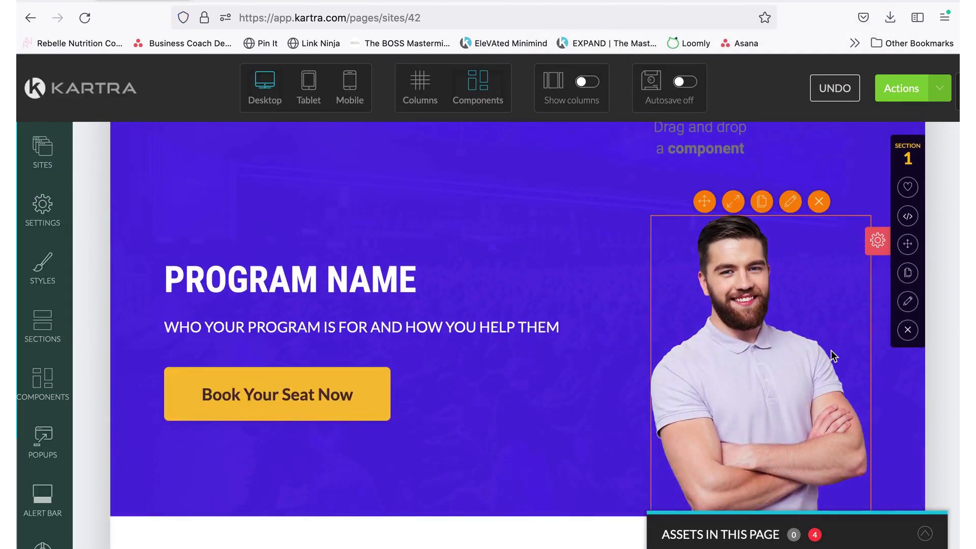
pyautogui.click(789, 203)
pyautogui.click(197, 255)
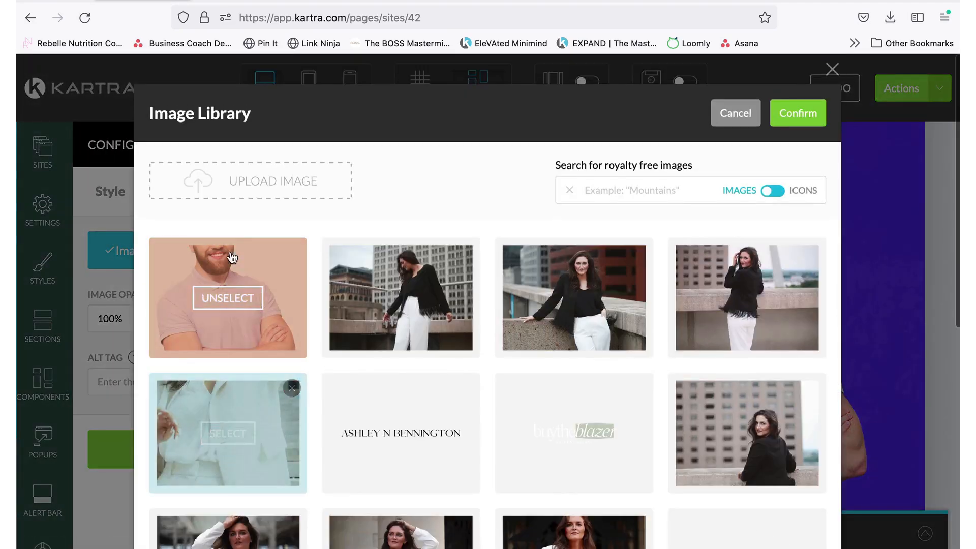
pyautogui.click(269, 179)
pyautogui.click(657, 99)
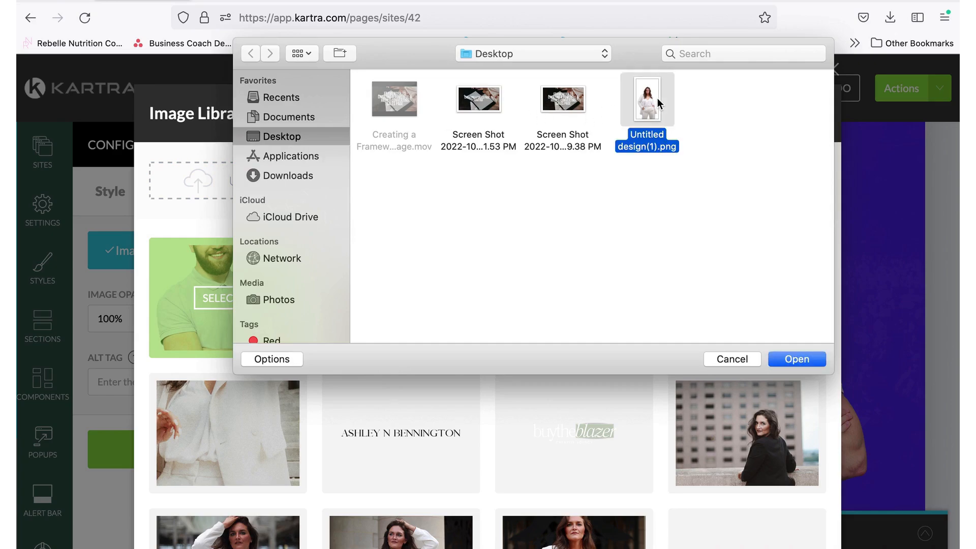
pyautogui.doubleClick(647, 99)
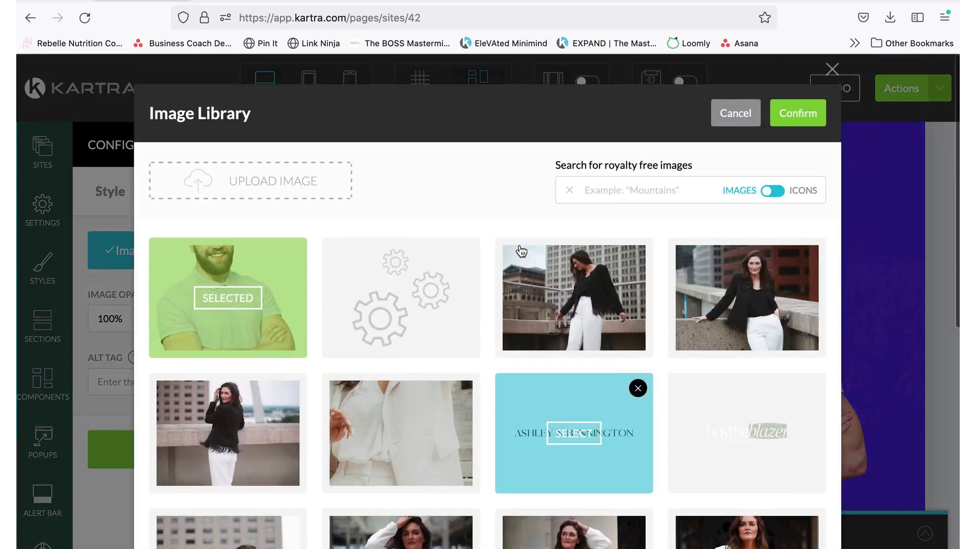
# Apply the woman-in-white cut-out as the hero photo, replacing the template man.
pyautogui.click(391, 304)
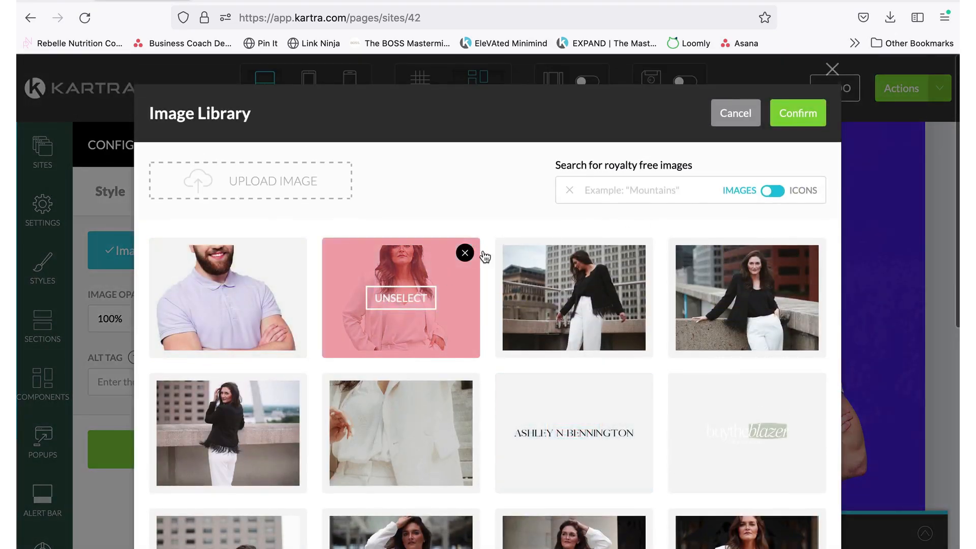
pyautogui.click(798, 115)
pyautogui.click(243, 448)
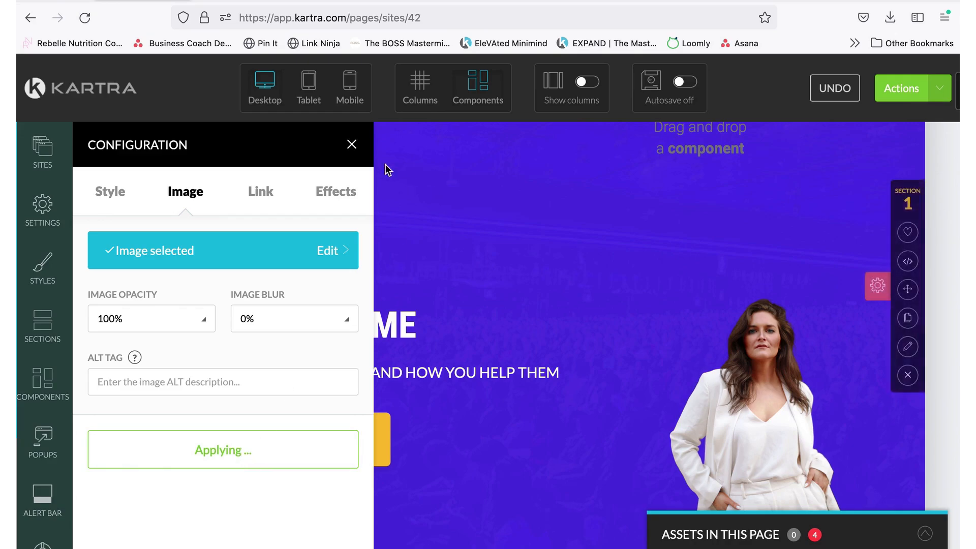
pyautogui.click(352, 144)
pyautogui.scroll(-3, 508, 290)
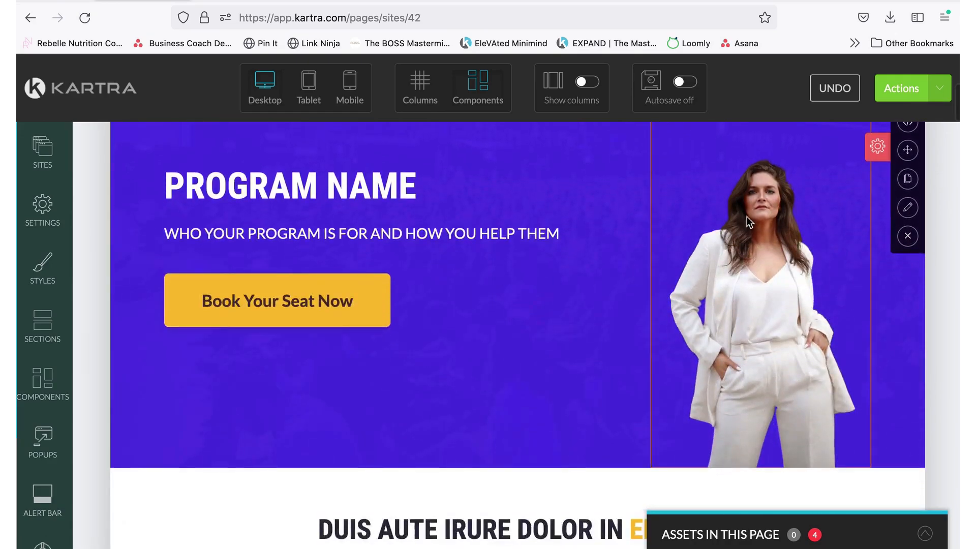
pyautogui.scroll(6, 746, 216)
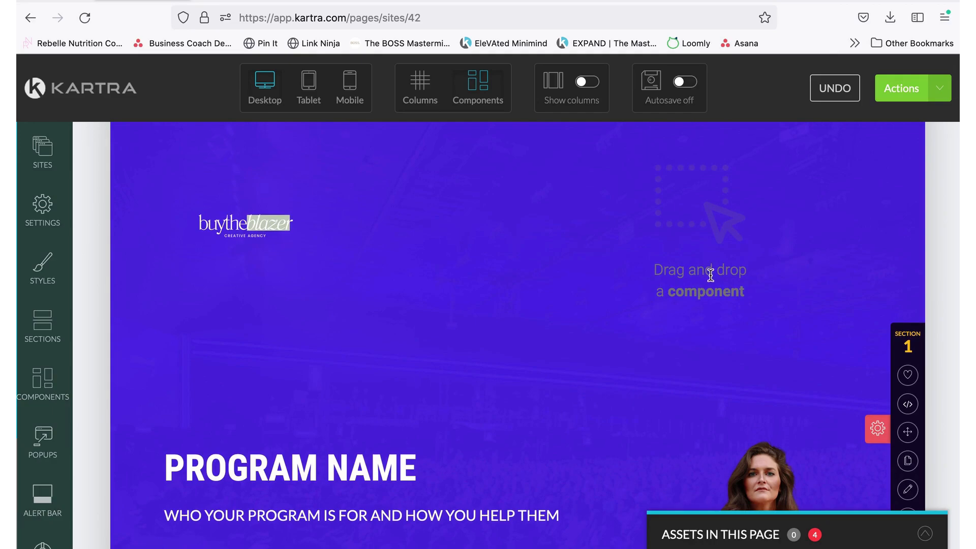
pyautogui.scroll(2, 386, 236)
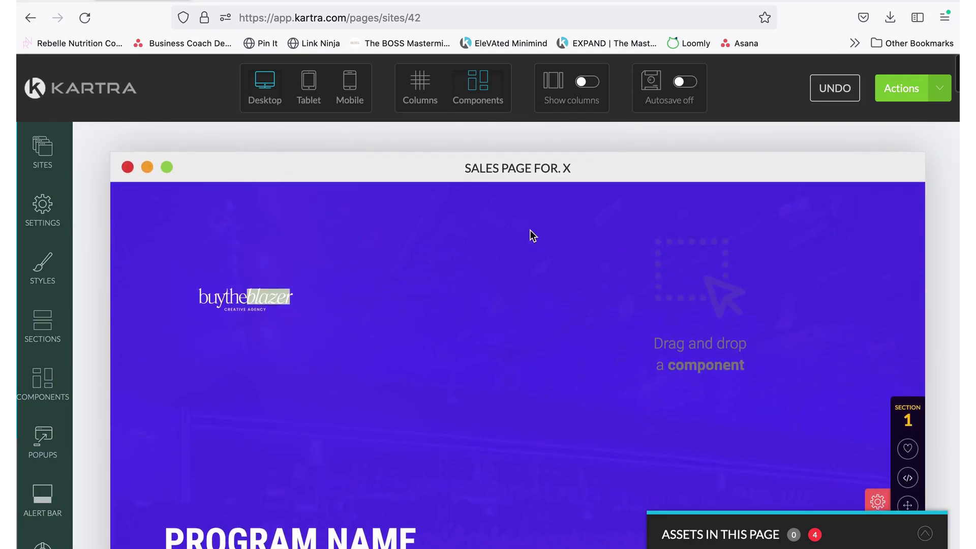
pyautogui.scroll(-5, 523, 253)
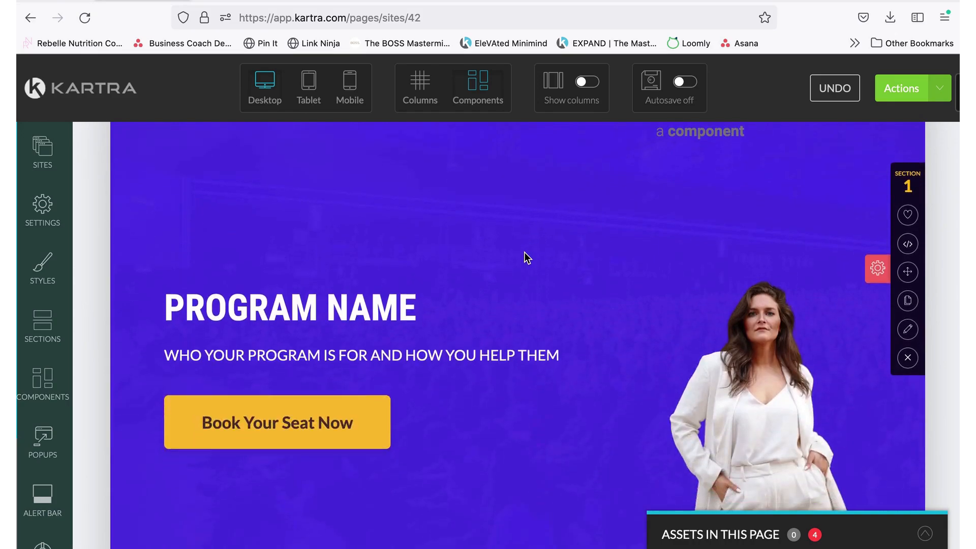
pyautogui.scroll(1, 523, 253)
pyautogui.scroll(-2, 523, 253)
pyautogui.scroll(-6, 524, 253)
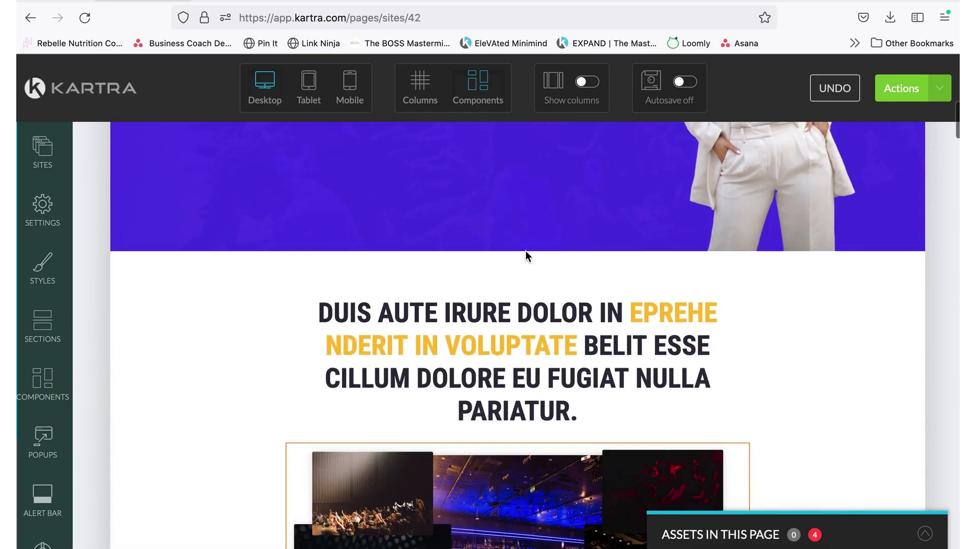
pyautogui.scroll(-4, 502, 342)
pyautogui.scroll(-9, 501, 342)
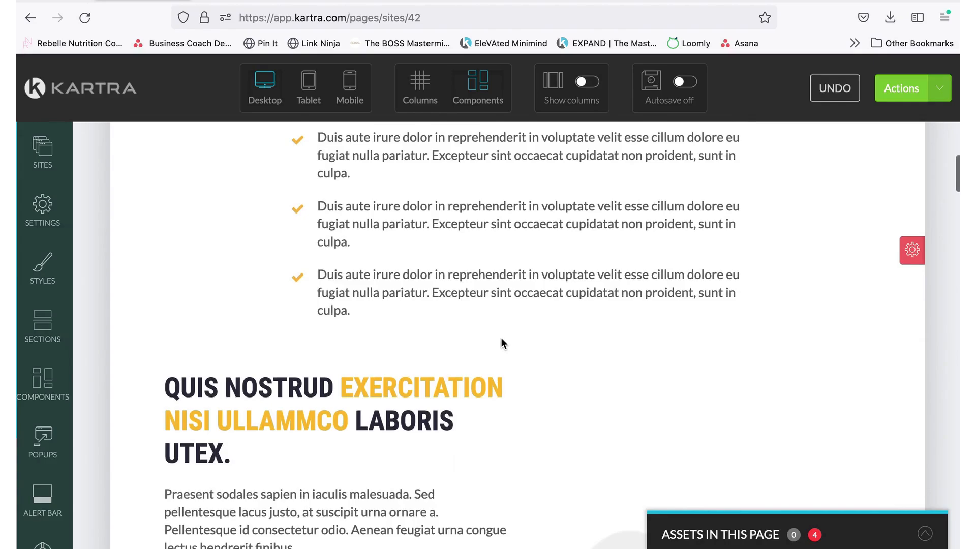
pyautogui.scroll(11, 501, 342)
pyautogui.scroll(1, 502, 343)
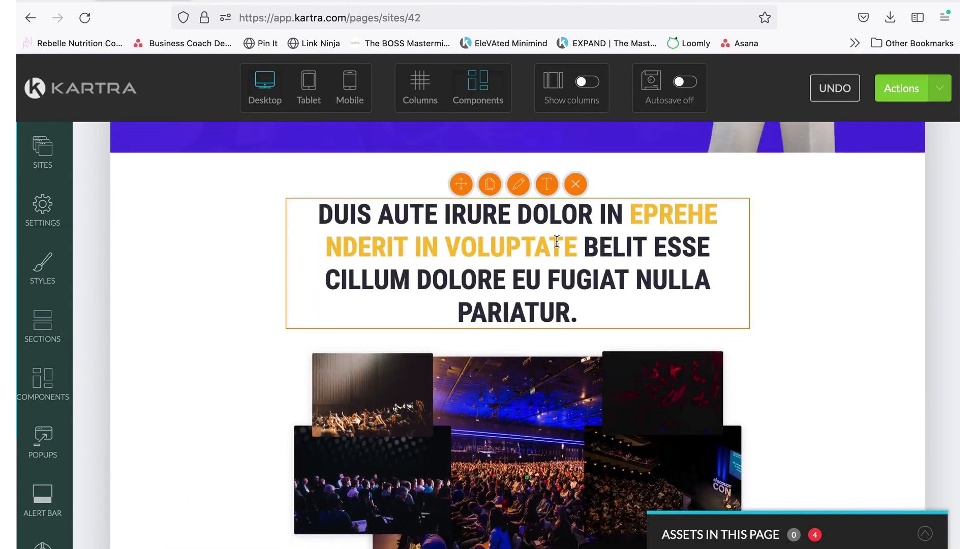
pyautogui.scroll(-10, 556, 240)
pyautogui.scroll(2, 556, 239)
pyautogui.scroll(13, 556, 240)
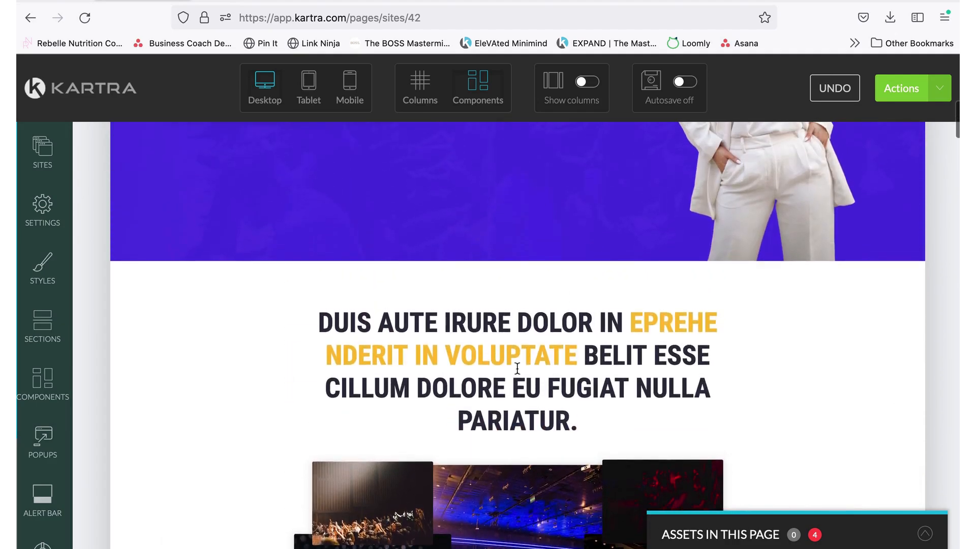
pyautogui.moveTo(591, 340)
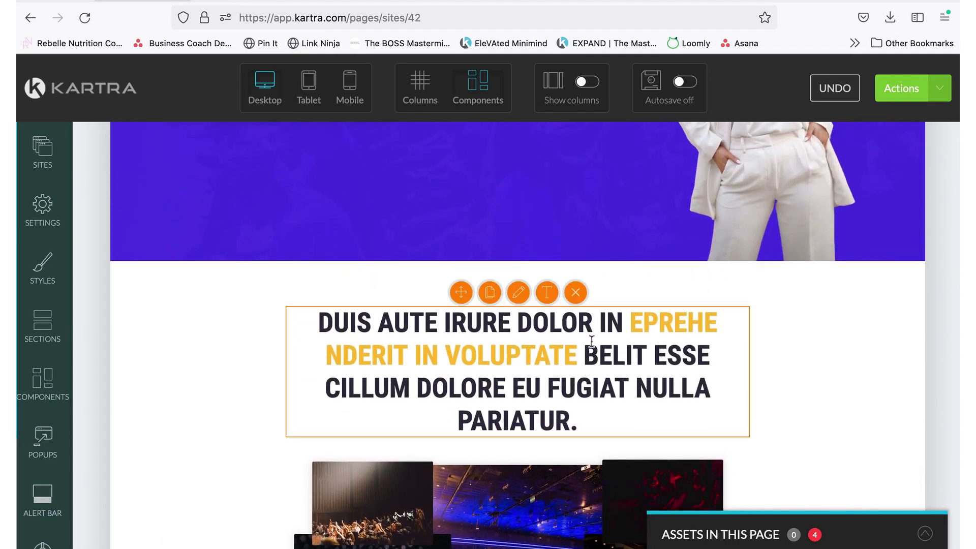
pyautogui.scroll(2, 591, 340)
pyautogui.scroll(-8, 590, 340)
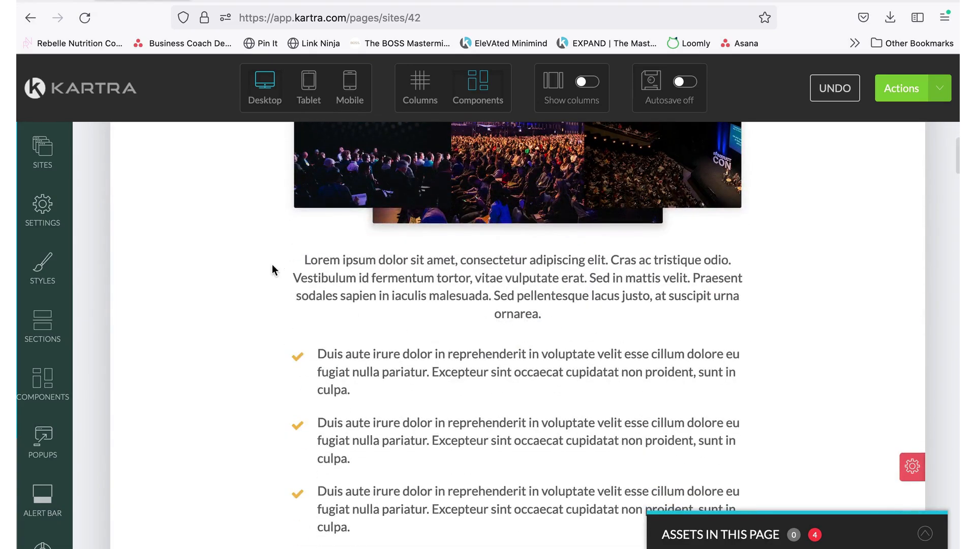
pyautogui.click(51, 329)
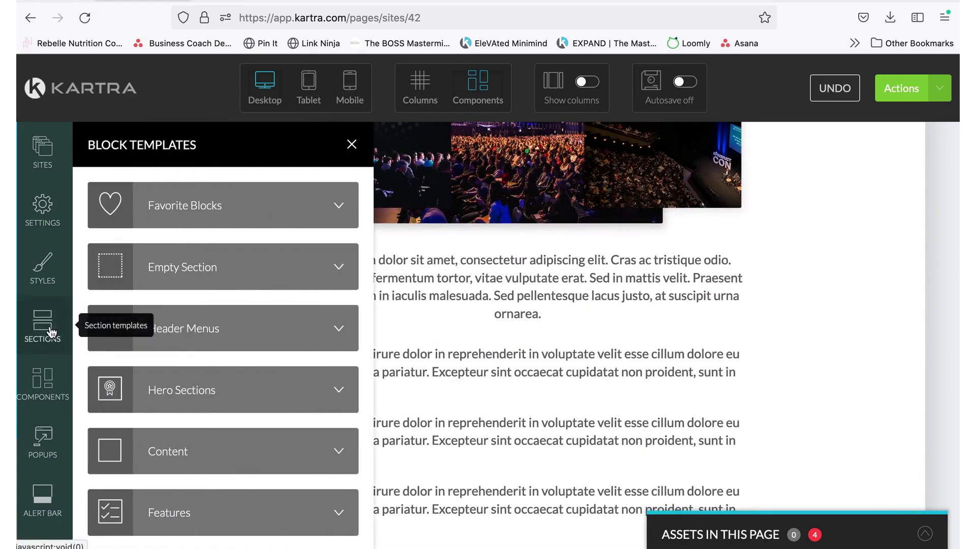
pyautogui.scroll(-3, 212, 284)
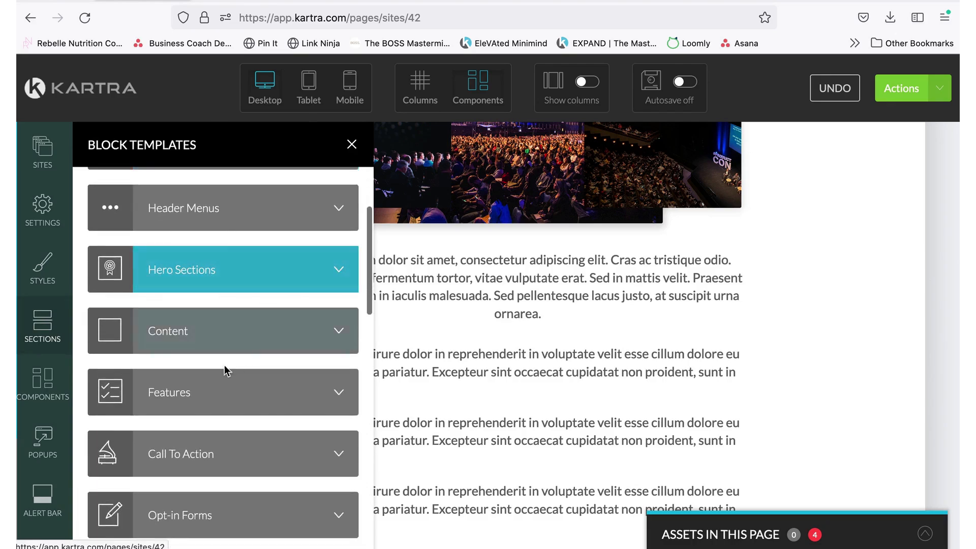
pyautogui.scroll(-3, 200, 349)
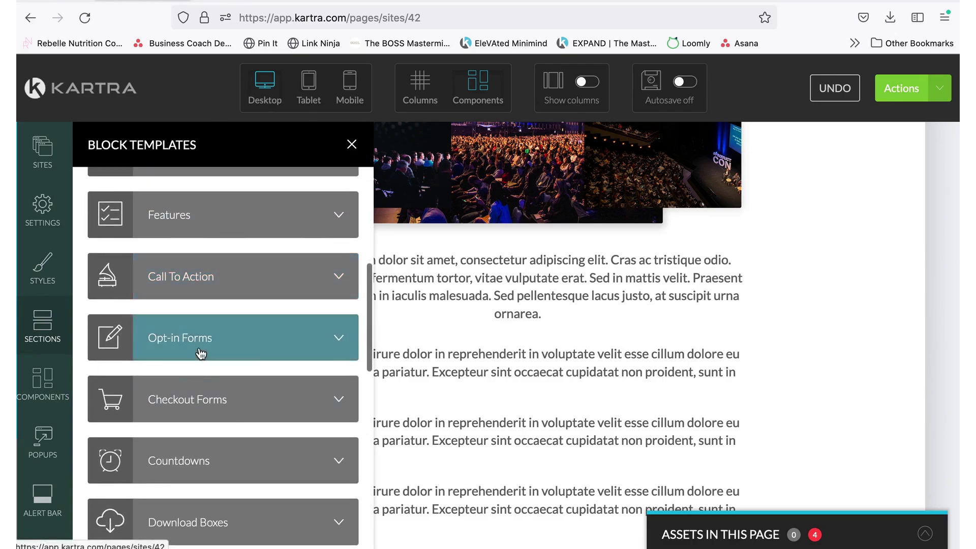
pyautogui.scroll(-6, 212, 358)
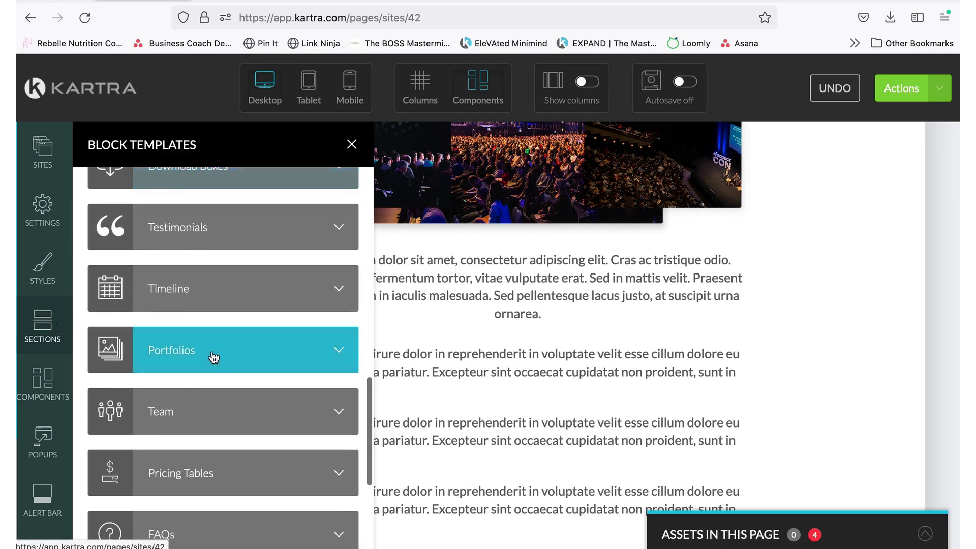
pyautogui.scroll(-2, 219, 320)
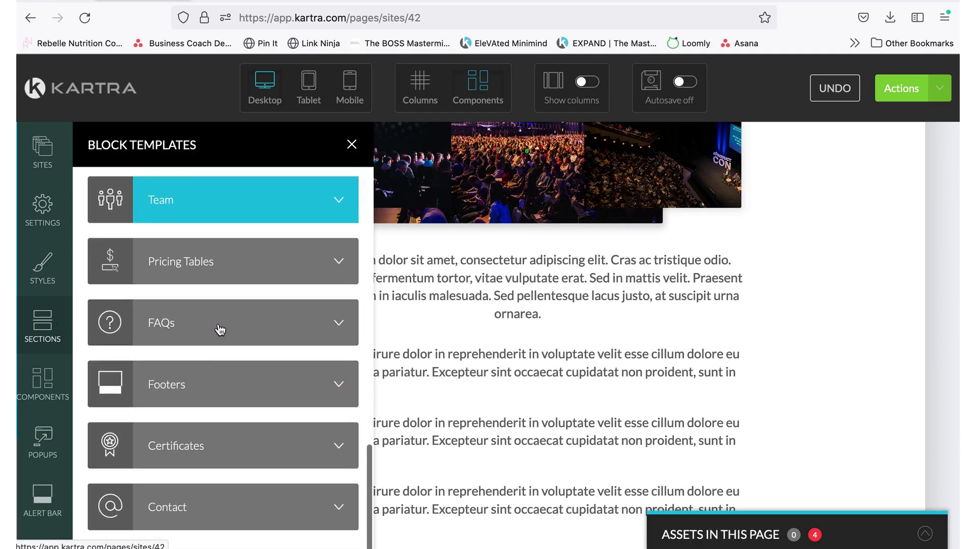
pyautogui.click(233, 261)
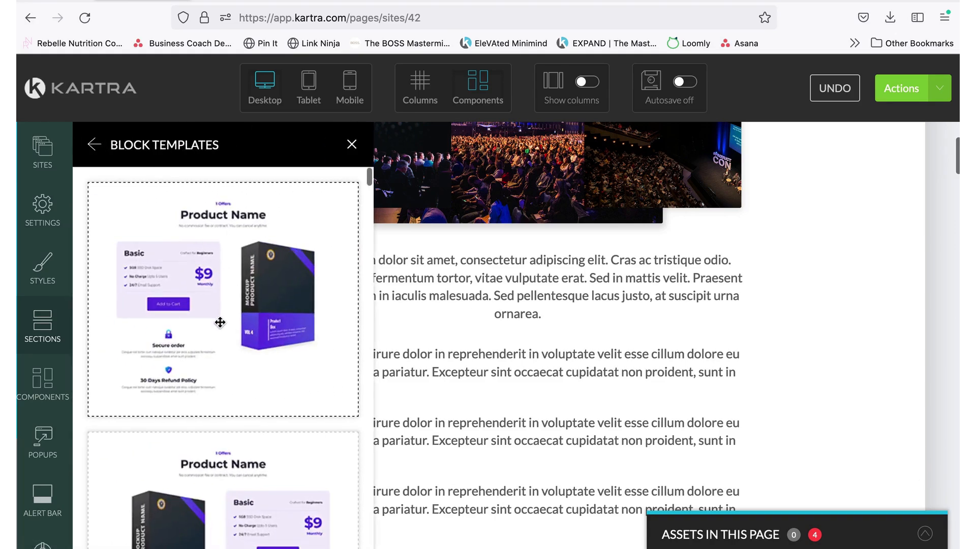
pyautogui.scroll(-10, 220, 322)
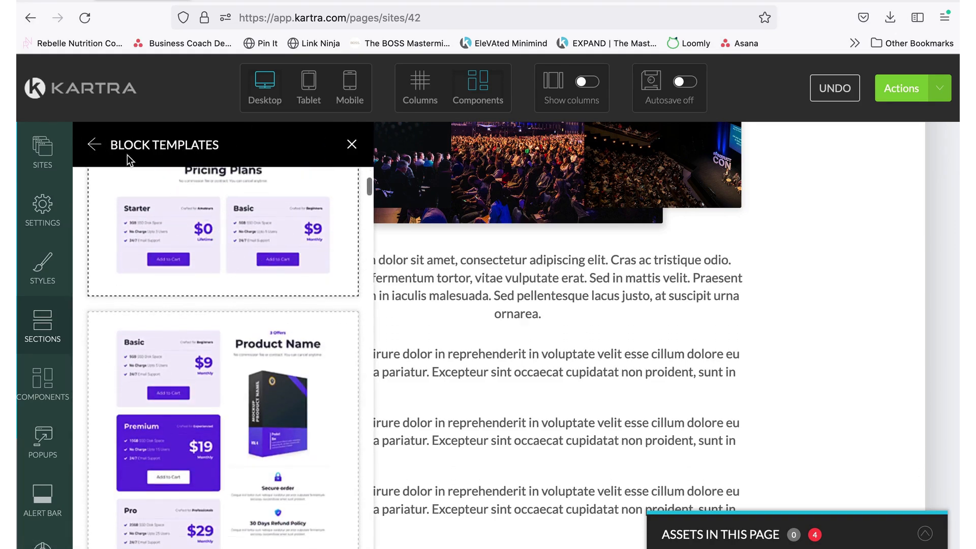
pyautogui.click(98, 146)
pyautogui.scroll(15, 187, 275)
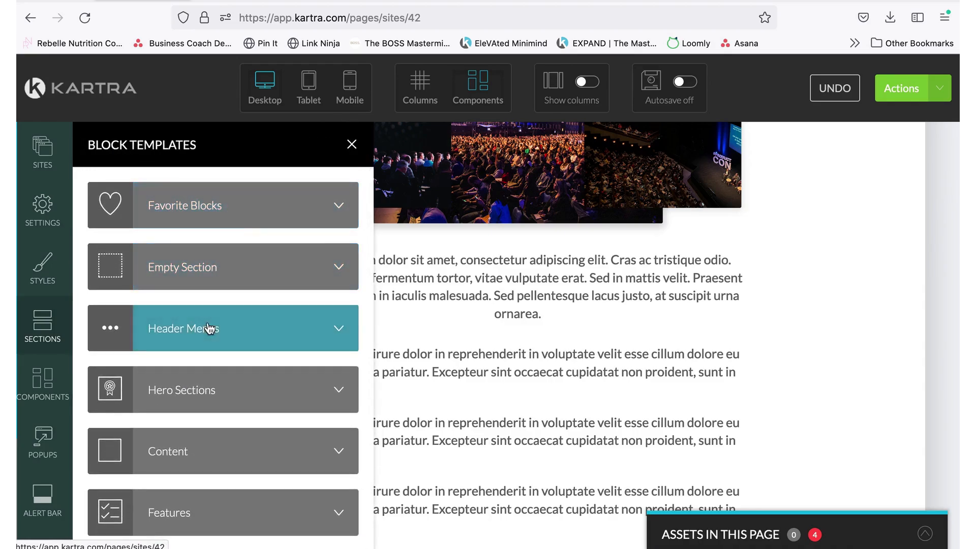
pyautogui.click(230, 390)
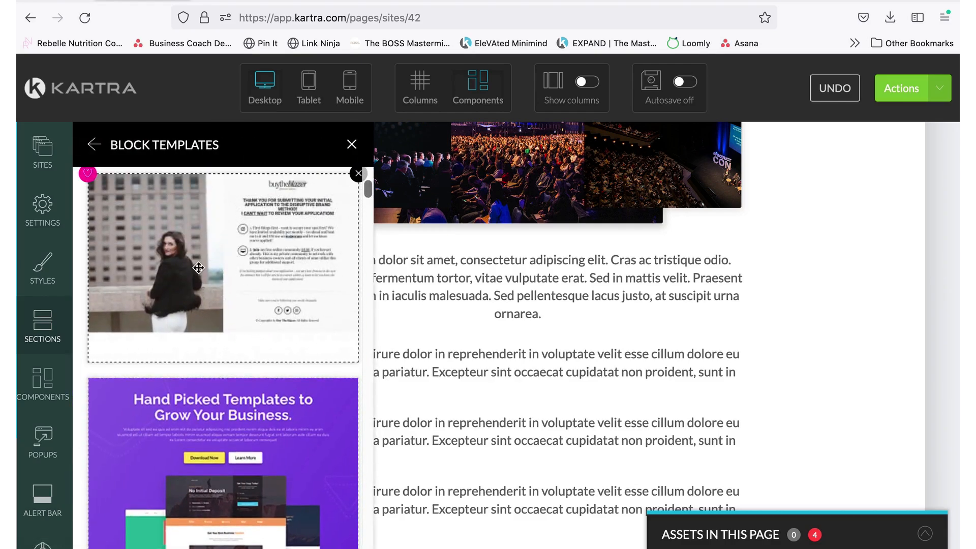
pyautogui.scroll(-5, 198, 267)
pyautogui.scroll(-3, 207, 358)
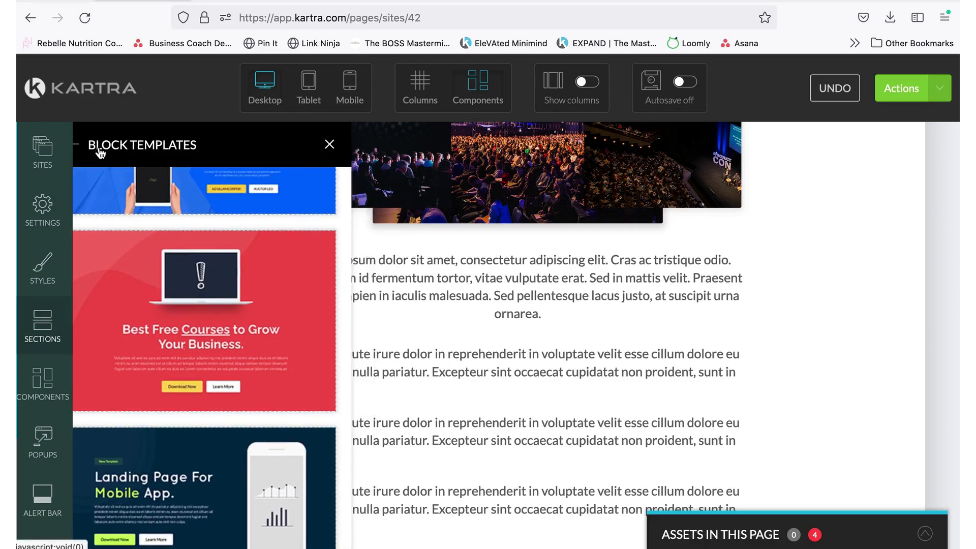
pyautogui.click(83, 146)
pyautogui.scroll(-4, 203, 321)
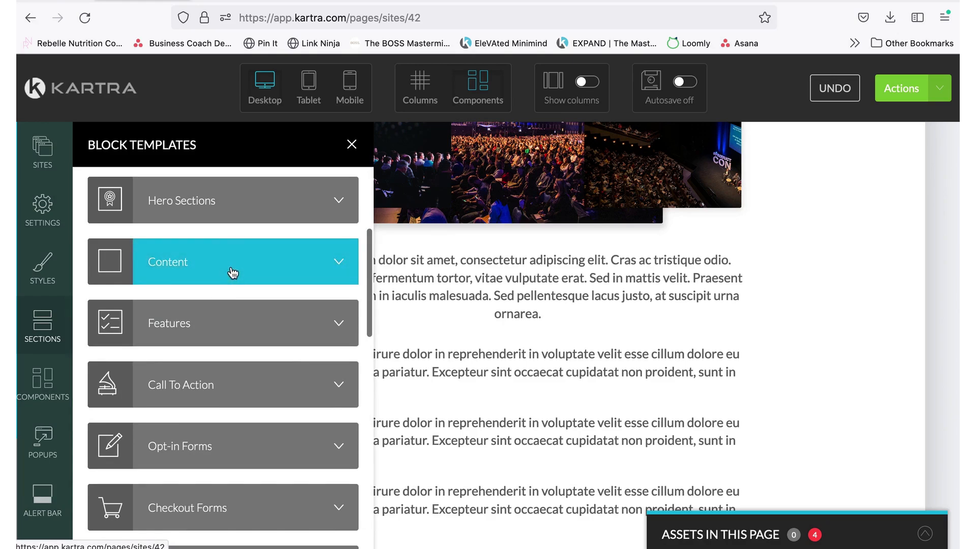
pyautogui.click(232, 273)
pyautogui.scroll(-5, 239, 257)
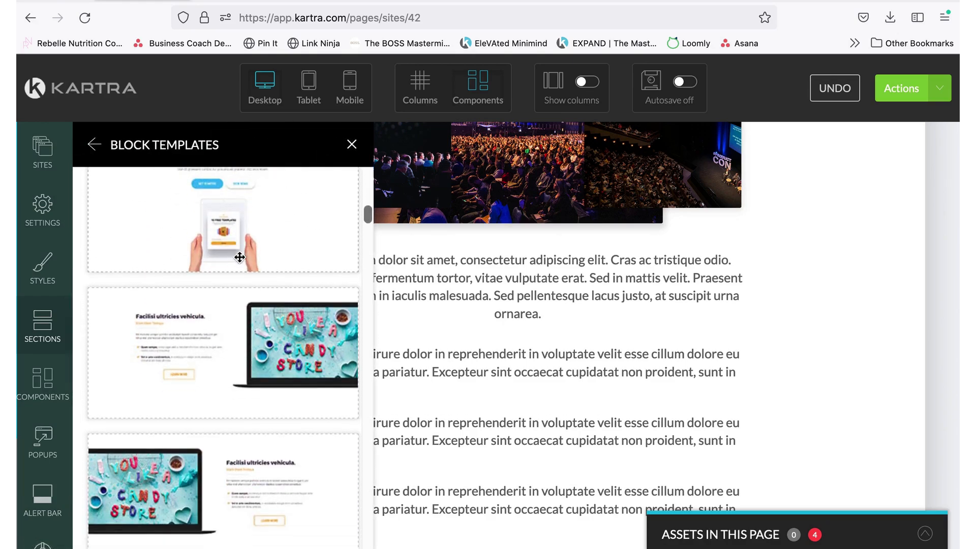
pyautogui.click(95, 146)
pyautogui.scroll(-3, 227, 337)
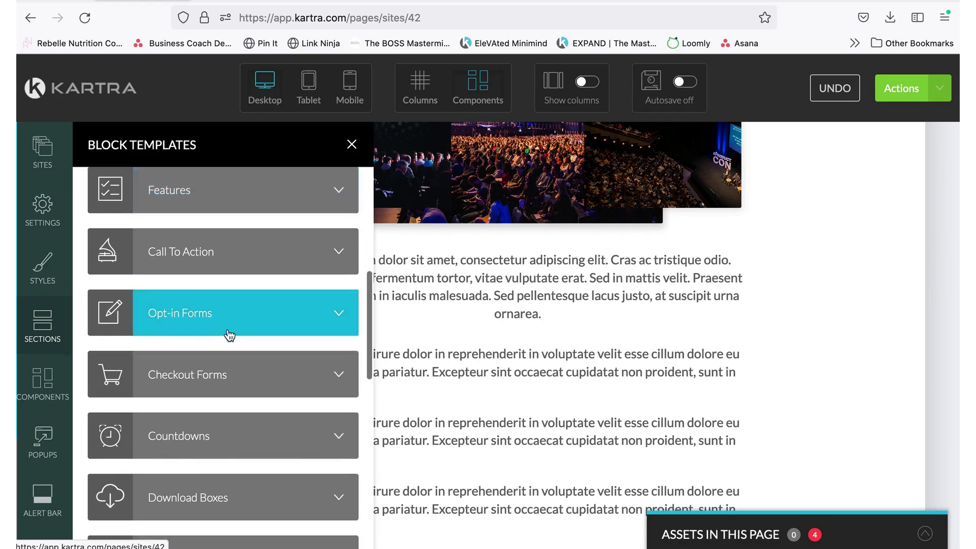
pyautogui.scroll(-5, 230, 335)
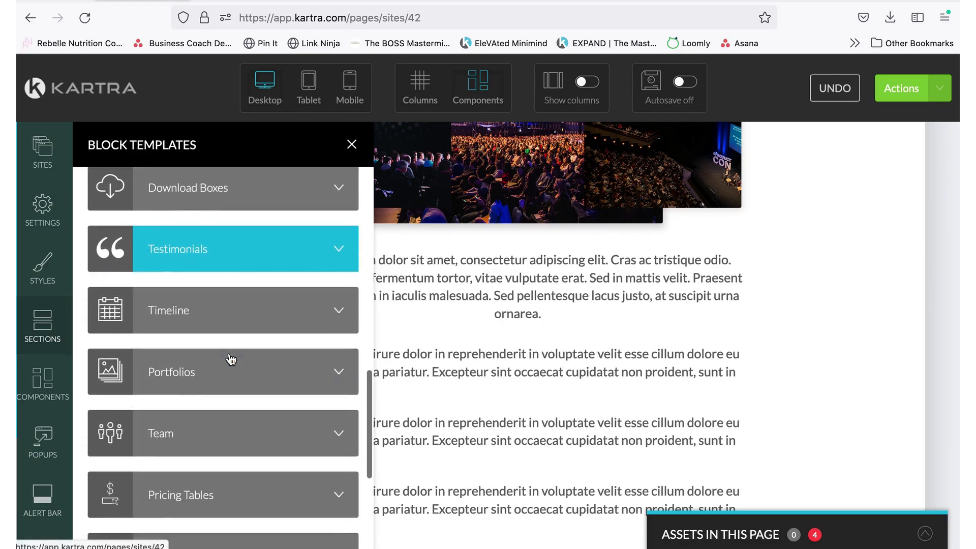
pyautogui.click(254, 234)
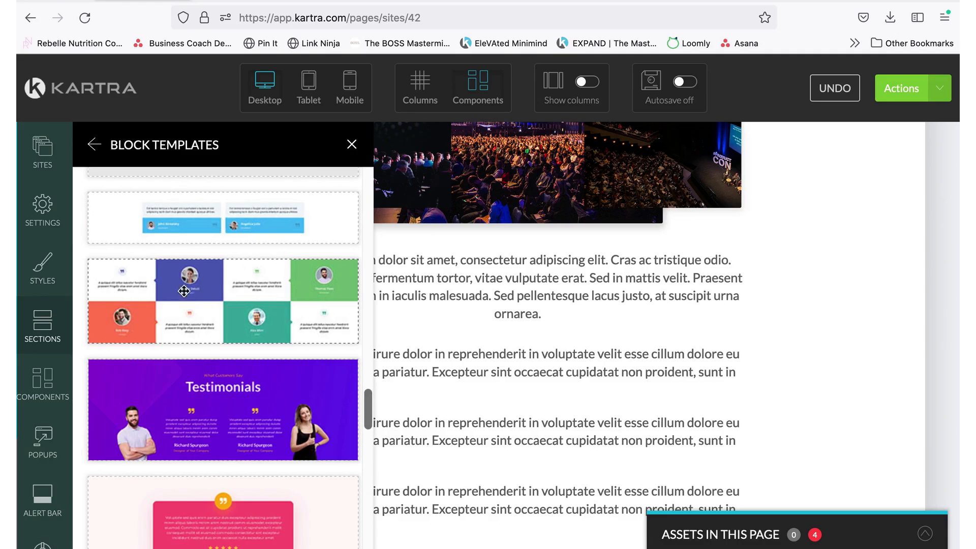
pyautogui.scroll(-3, 182, 287)
pyautogui.scroll(-8, 188, 305)
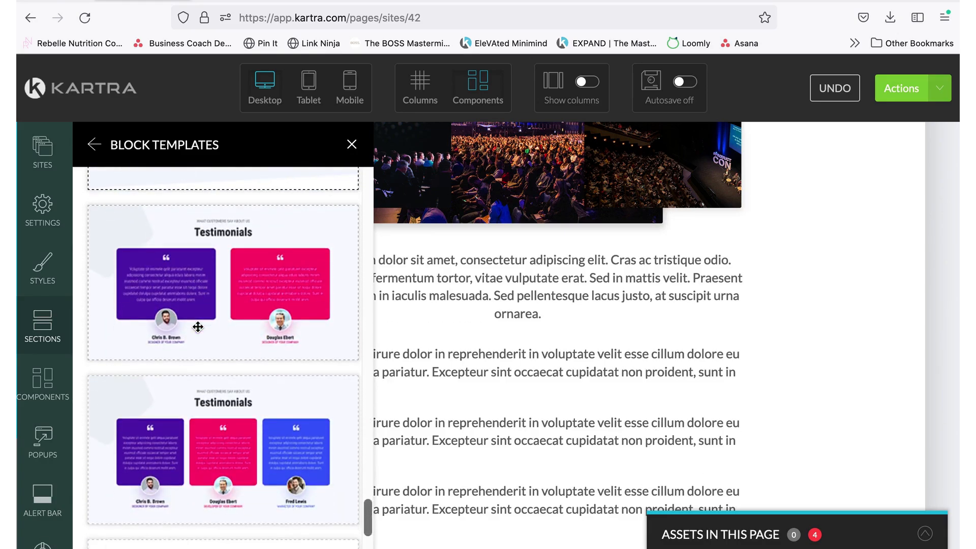
pyautogui.scroll(-3, 167, 305)
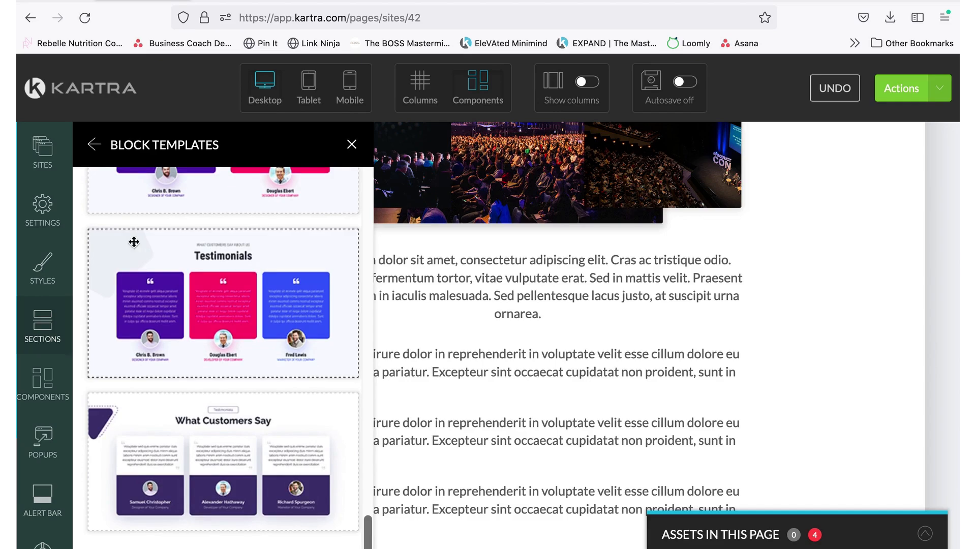
pyautogui.click(94, 146)
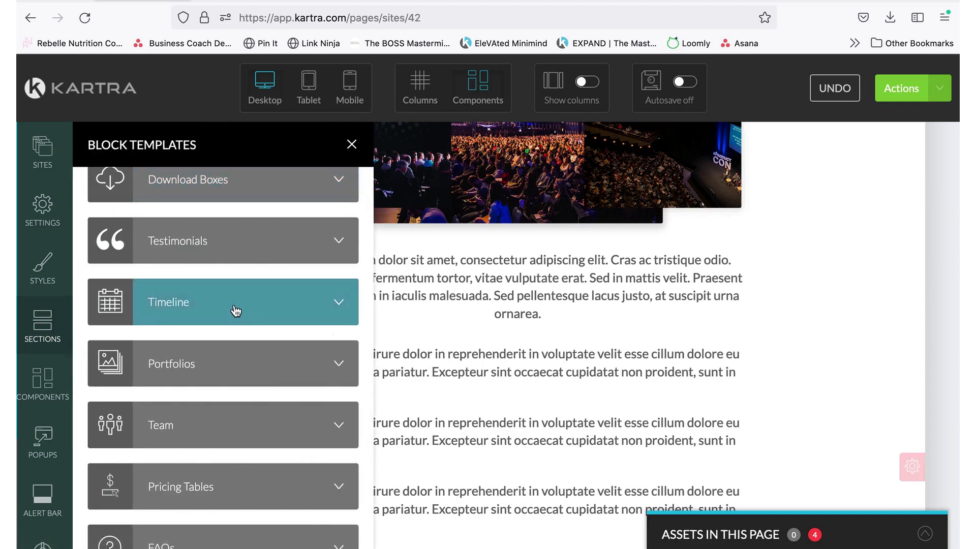
pyautogui.scroll(-4, 236, 310)
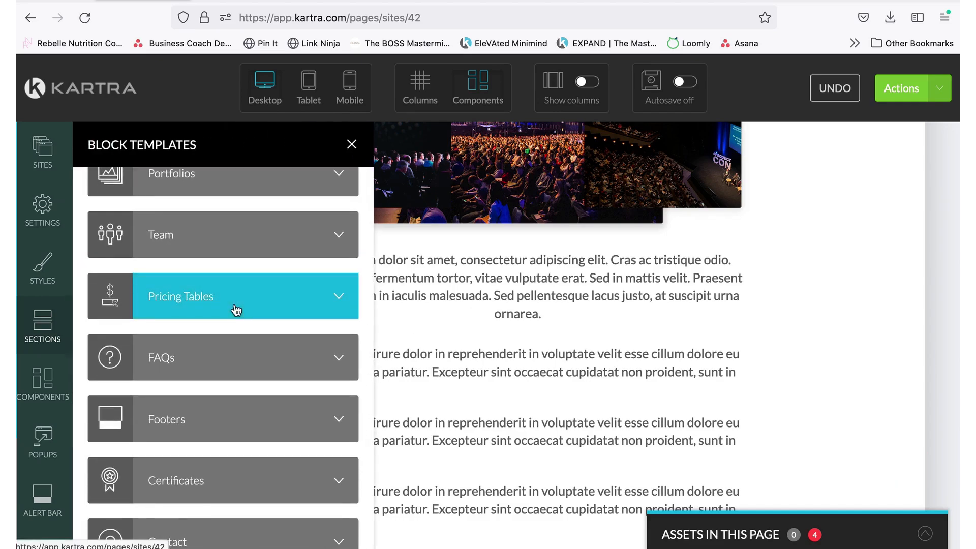
pyautogui.scroll(-1, 236, 310)
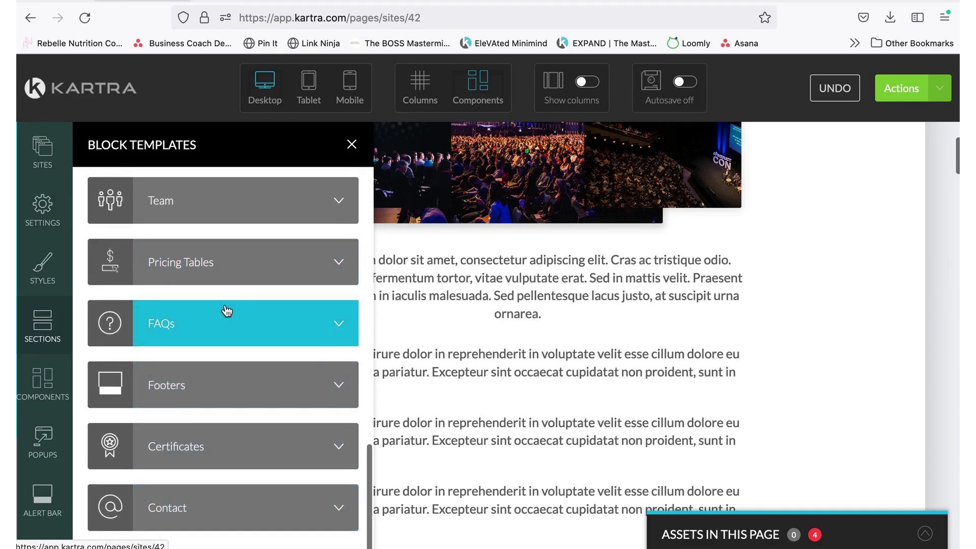
# Close the section template library and scroll back to the DUIS AUTE IRURE headline and photo collage.
pyautogui.click(350, 147)
pyautogui.scroll(-15, 513, 254)
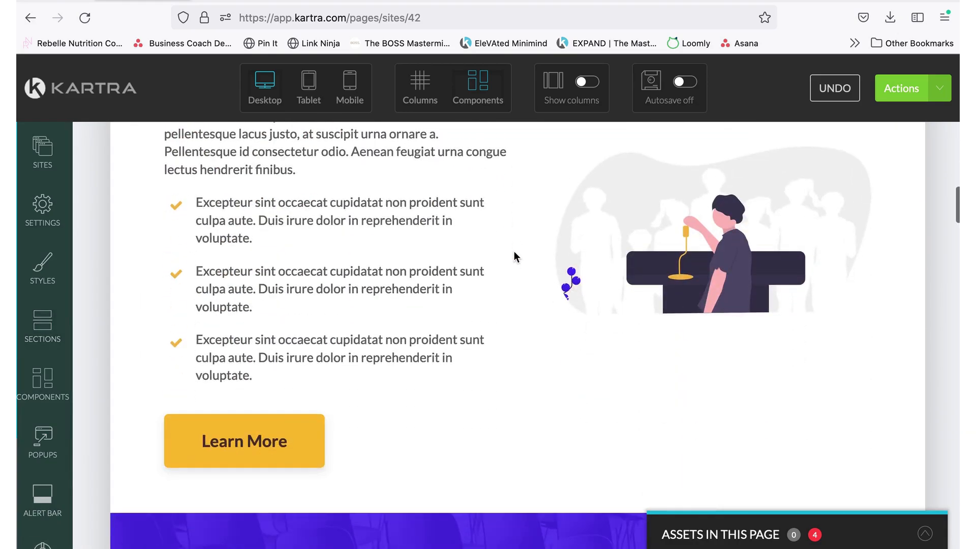
pyautogui.scroll(-20, 514, 251)
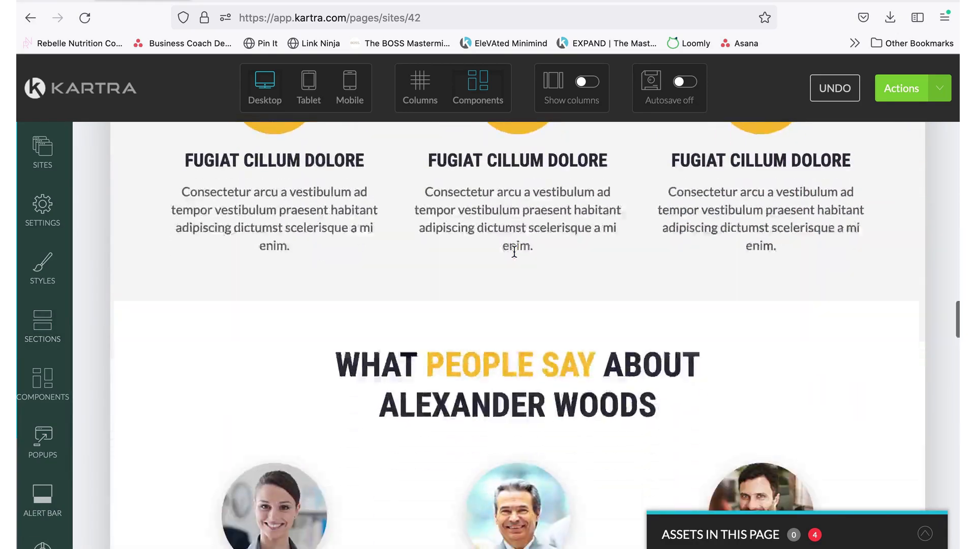
pyautogui.scroll(-20, 514, 251)
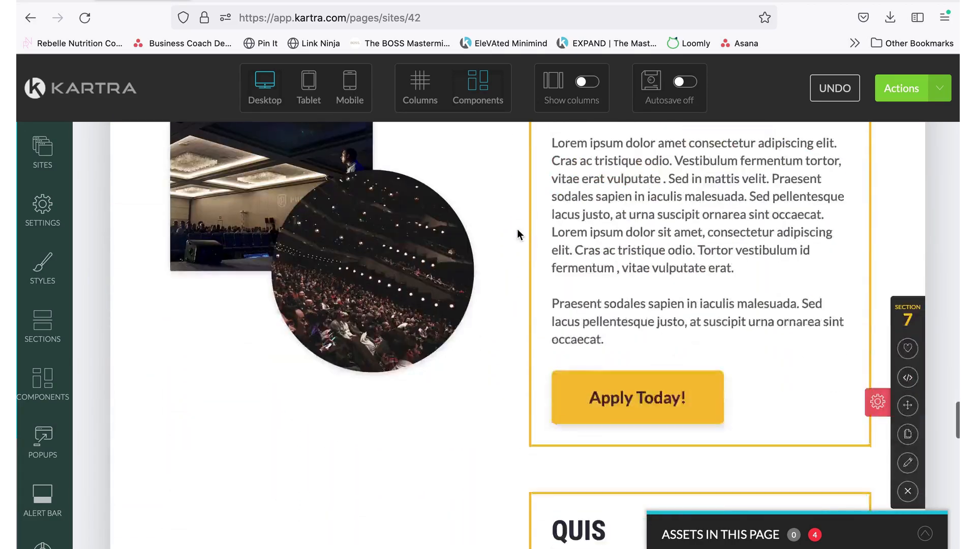
pyautogui.scroll(-20, 517, 229)
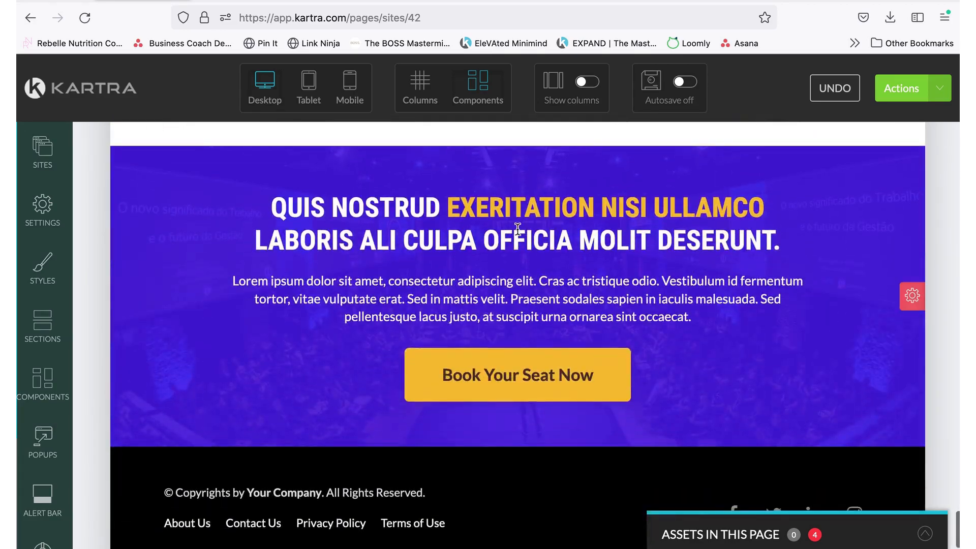
pyautogui.scroll(20, 517, 229)
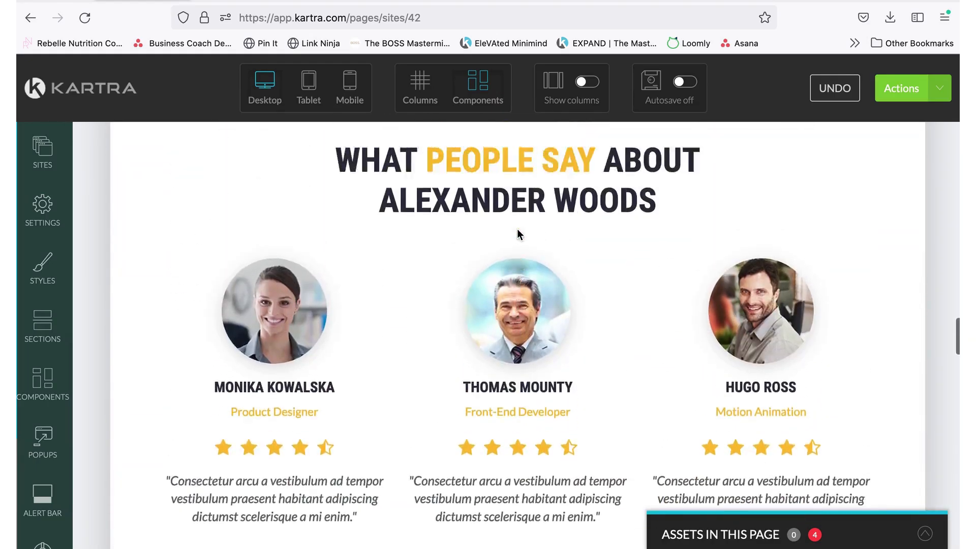
pyautogui.scroll(20, 518, 234)
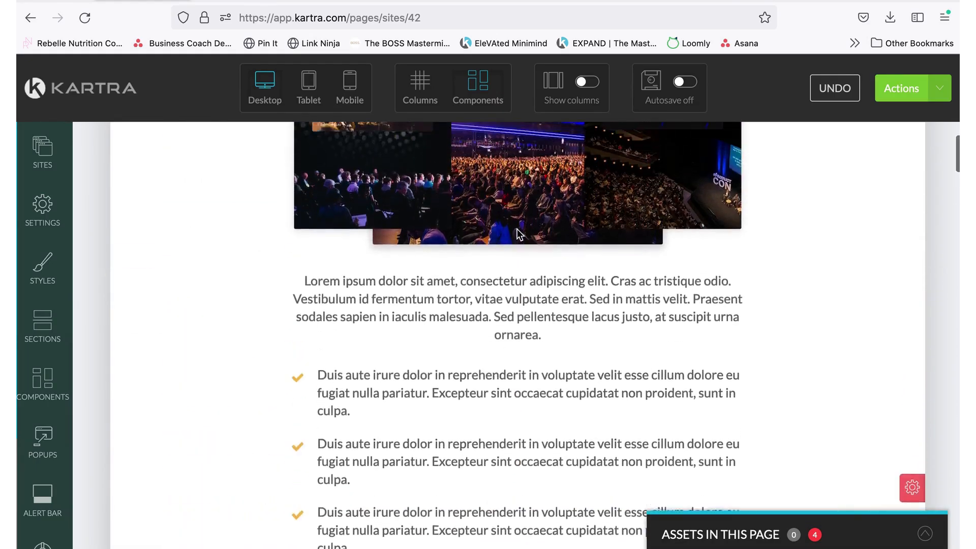
pyautogui.scroll(4, 517, 229)
pyautogui.scroll(-15, 517, 229)
pyautogui.scroll(3, 517, 228)
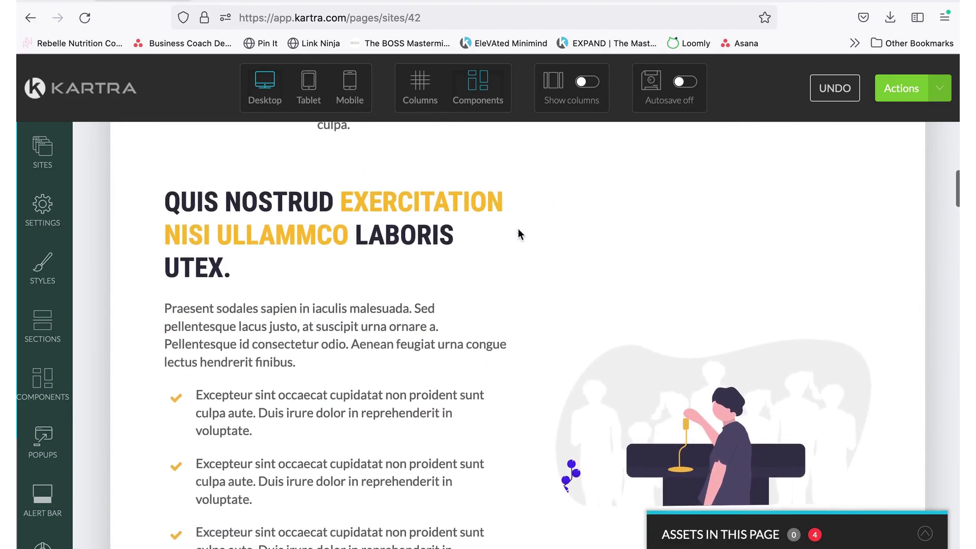
pyautogui.scroll(3, 435, 265)
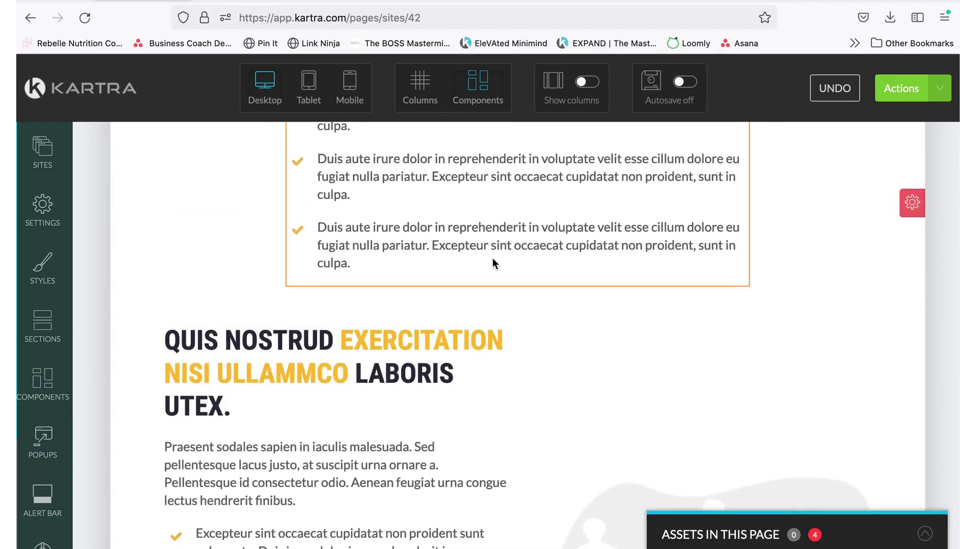
pyautogui.scroll(11, 492, 263)
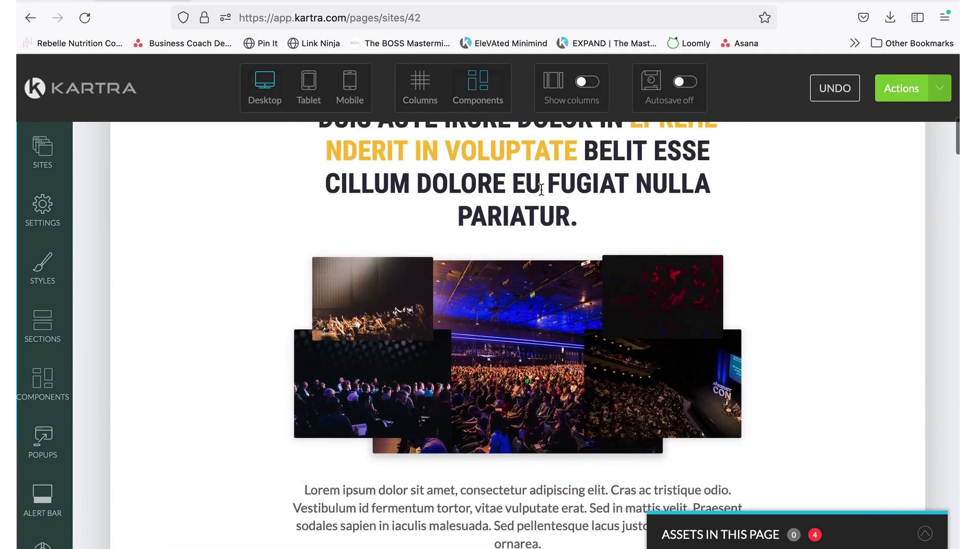
pyautogui.scroll(-10, 542, 189)
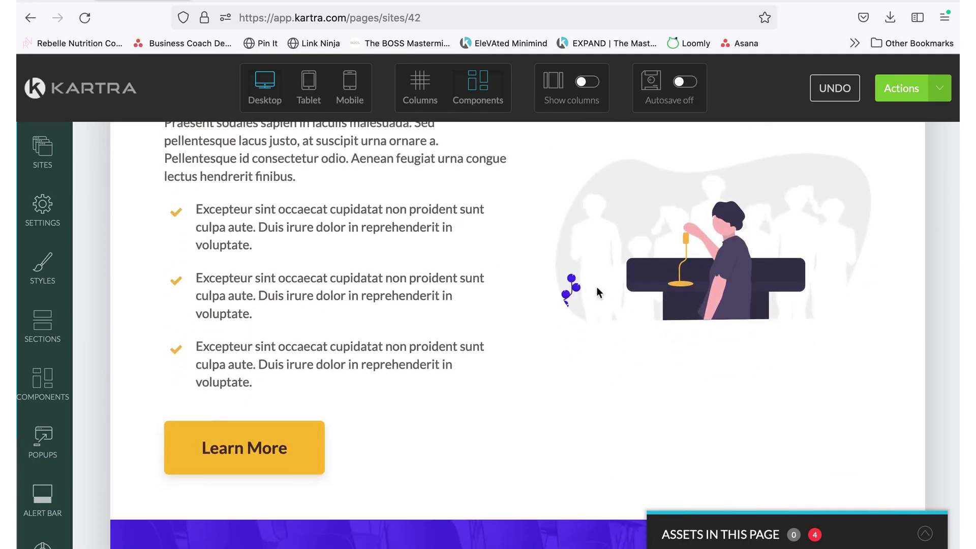
pyautogui.scroll(-15, 543, 255)
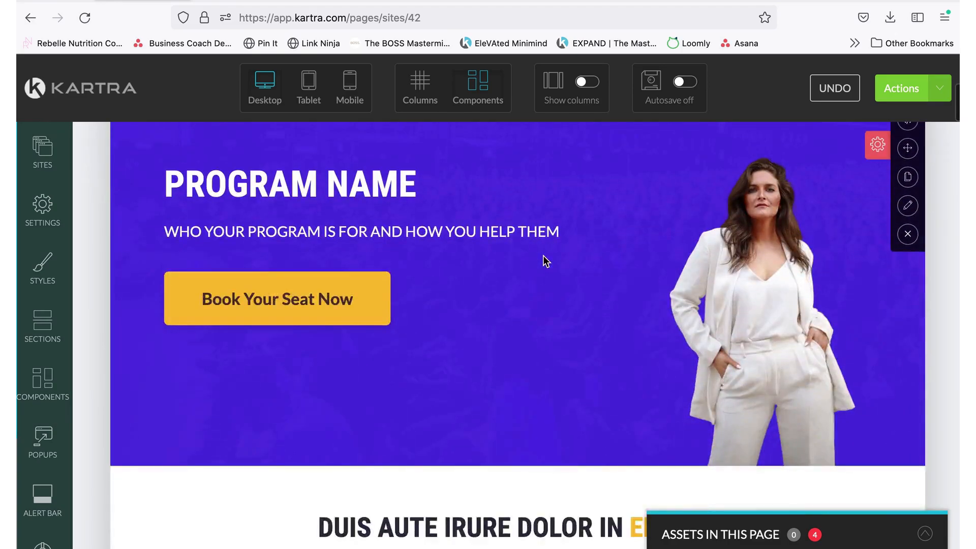
pyautogui.scroll(5, 542, 255)
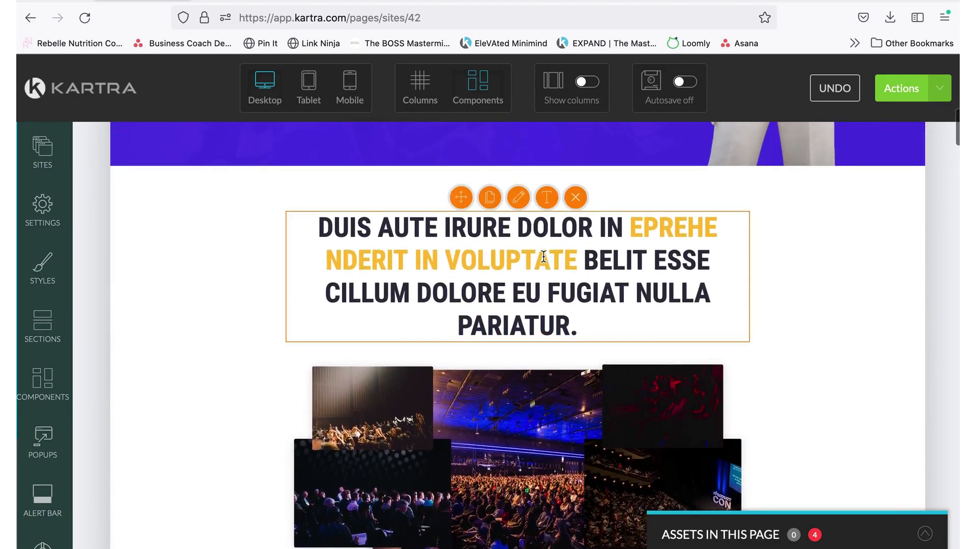
pyautogui.scroll(-1, 543, 255)
pyautogui.scroll(-8, 543, 255)
pyautogui.scroll(9, 543, 256)
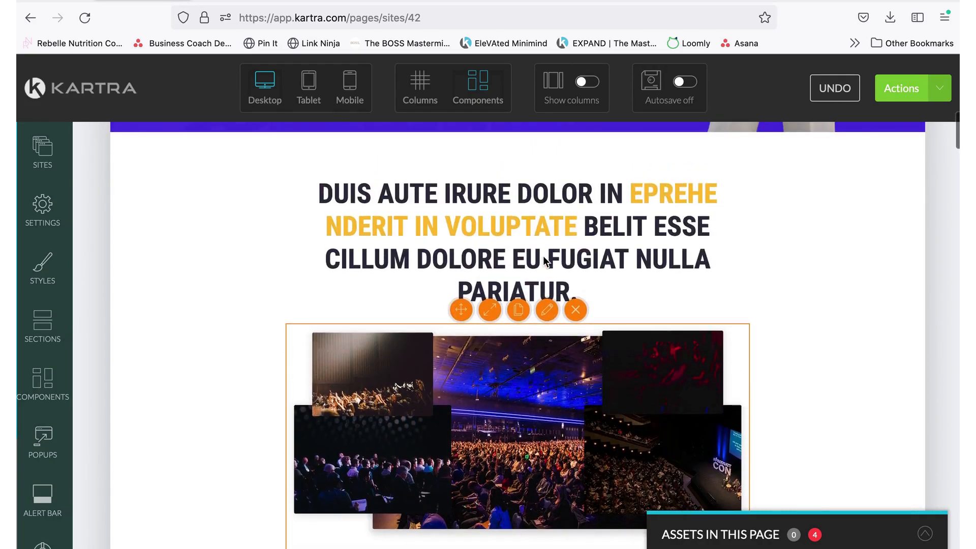
# Open the section templates list from the left sidebar.
pyautogui.click(49, 326)
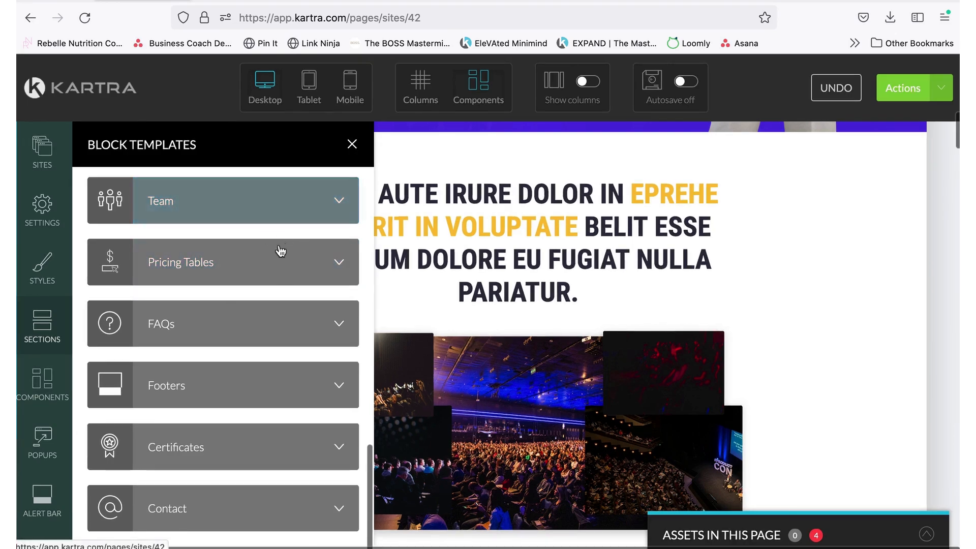
pyautogui.click(43, 318)
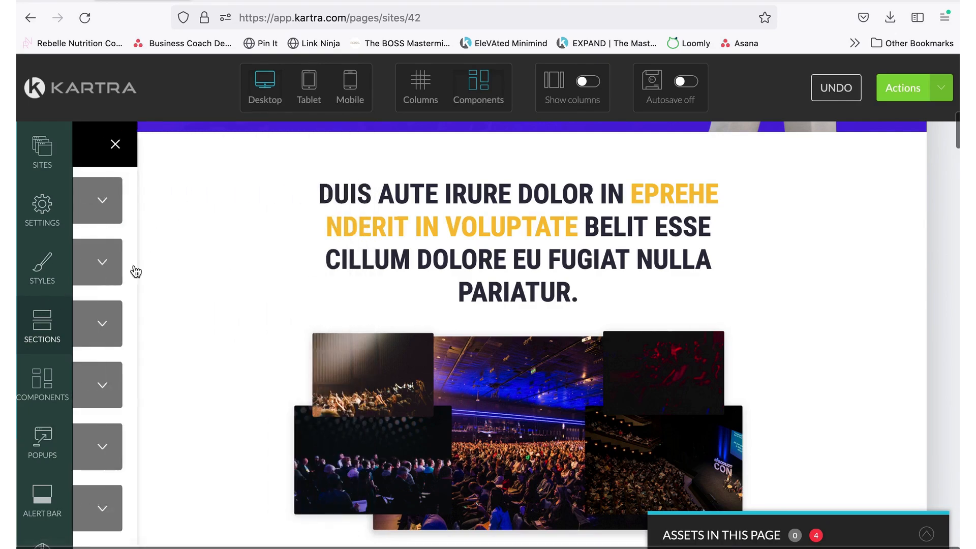
pyautogui.click(352, 148)
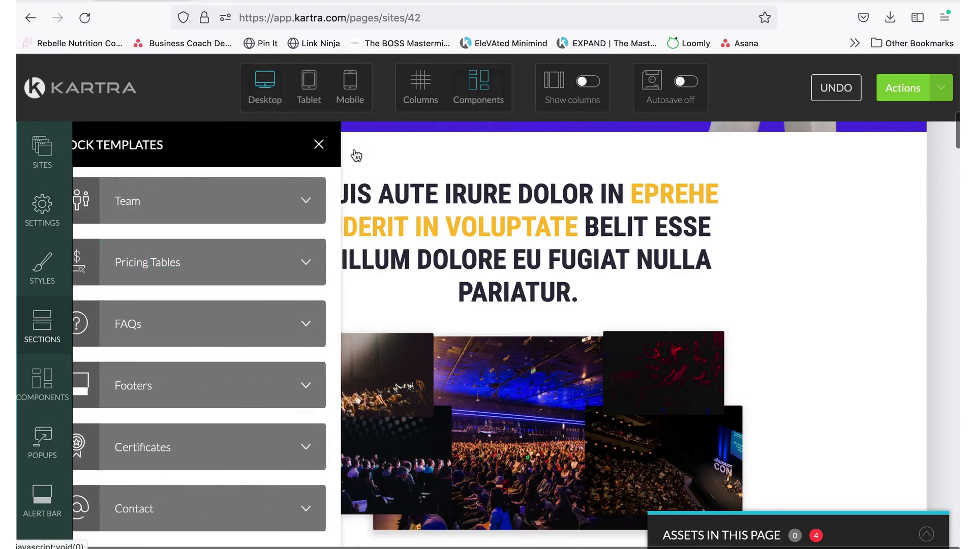
pyautogui.click(60, 327)
pyautogui.scroll(6, 251, 221)
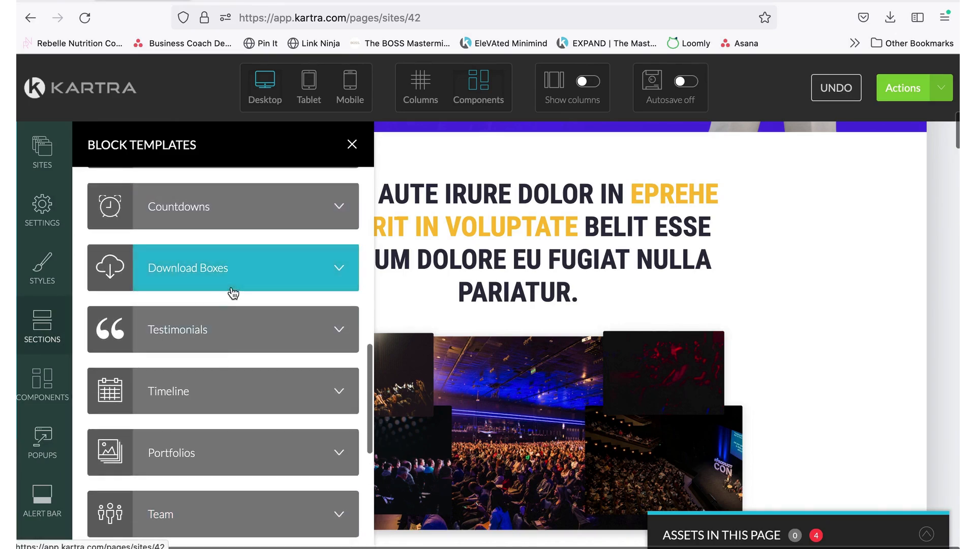
pyautogui.scroll(7, 233, 294)
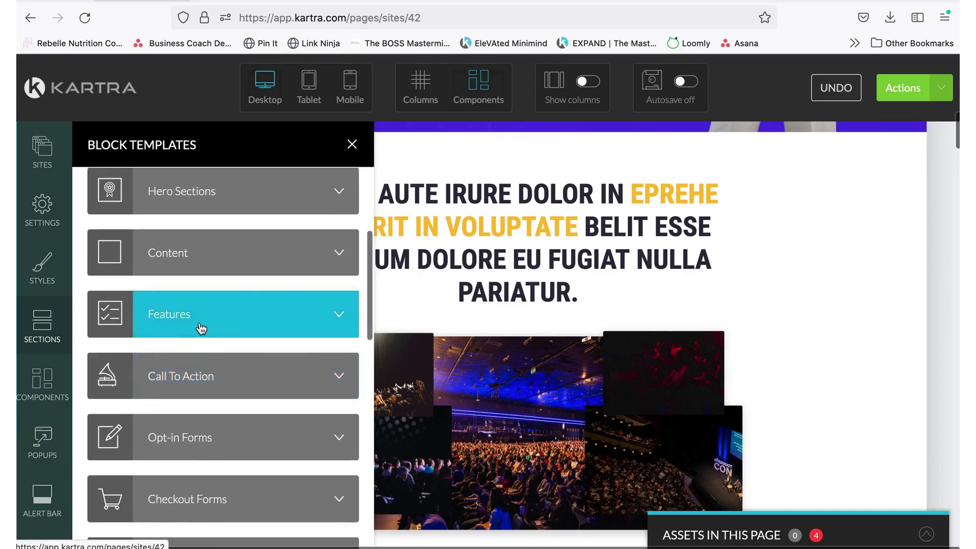
# Scroll through the Features section templates.
pyautogui.click(201, 328)
pyautogui.scroll(4, 236, 269)
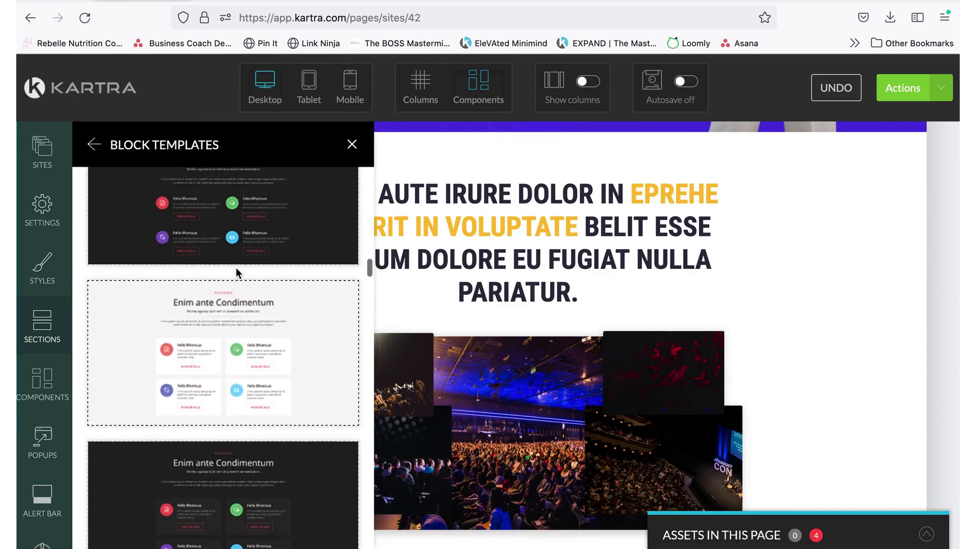
pyautogui.scroll(6, 235, 273)
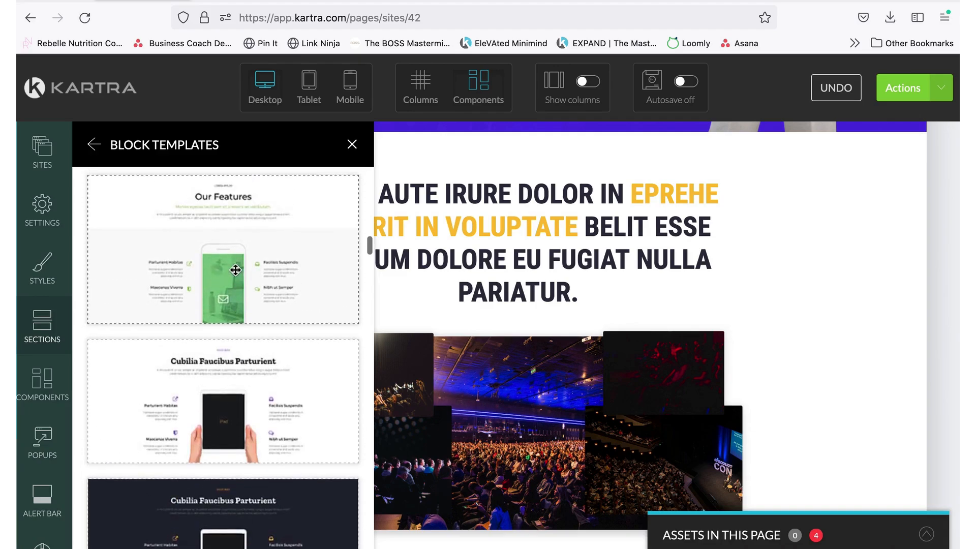
pyautogui.scroll(-10, 234, 273)
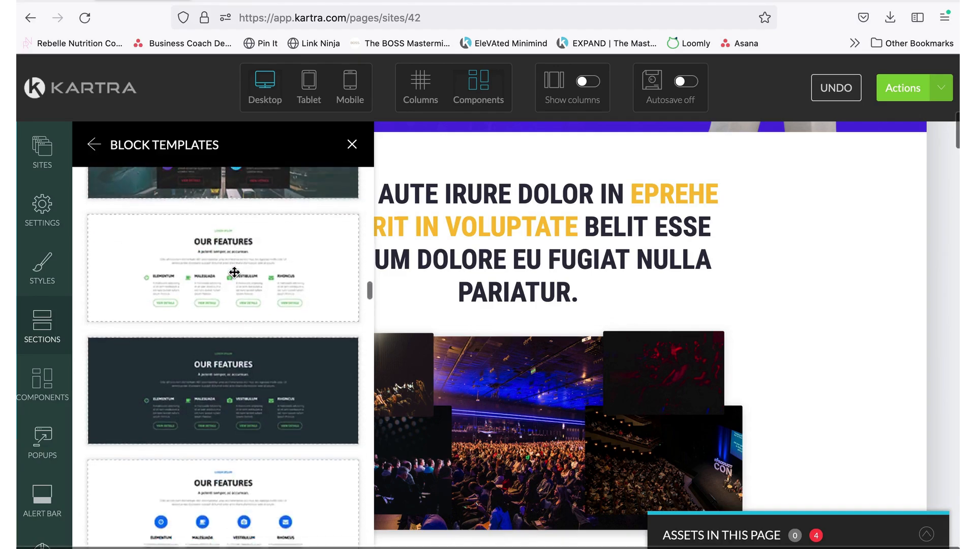
pyautogui.scroll(-10, 235, 275)
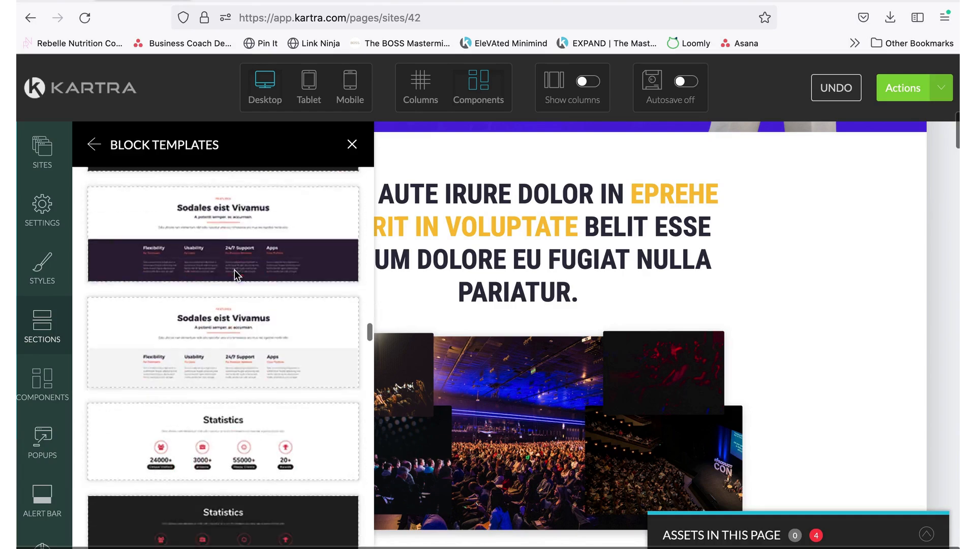
pyautogui.scroll(-10, 234, 270)
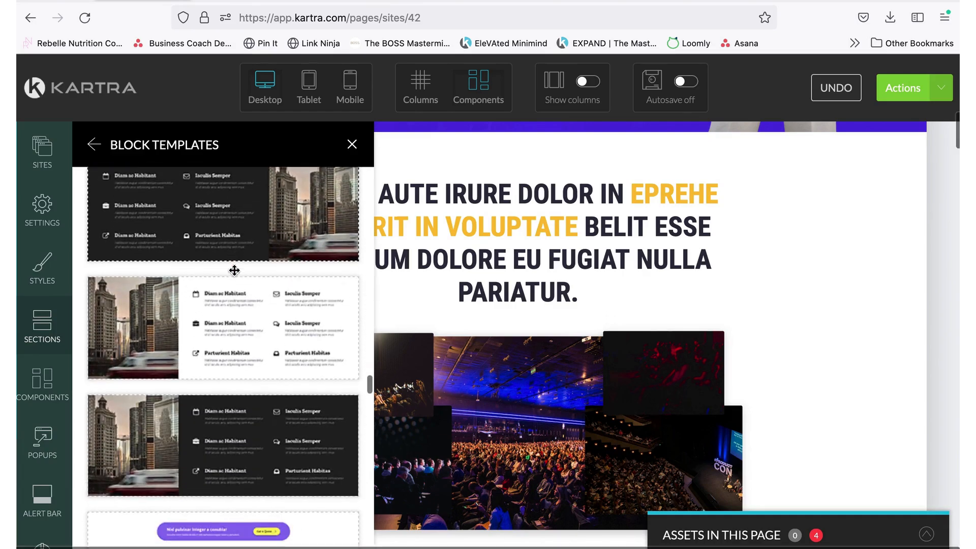
pyautogui.scroll(-10, 235, 272)
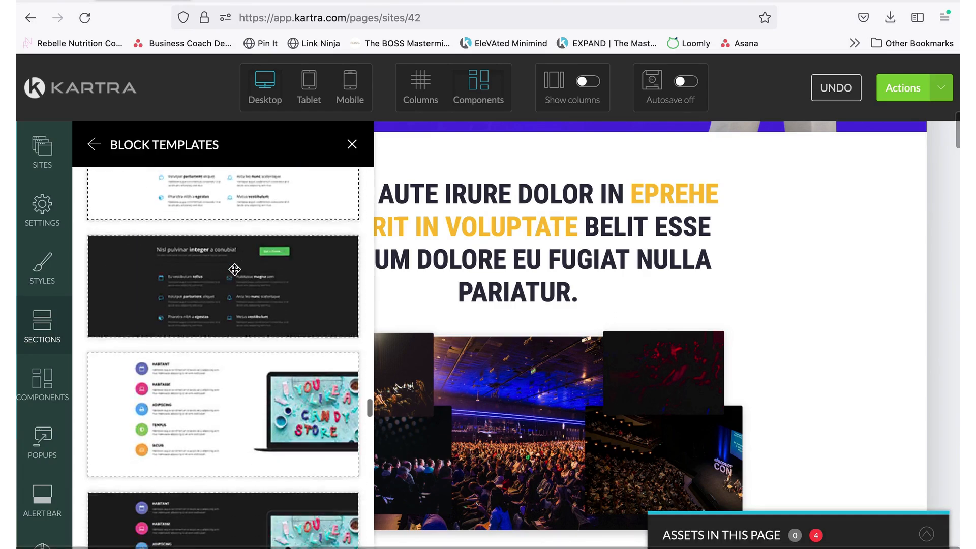
pyautogui.scroll(-2, 234, 270)
pyautogui.scroll(3, 234, 269)
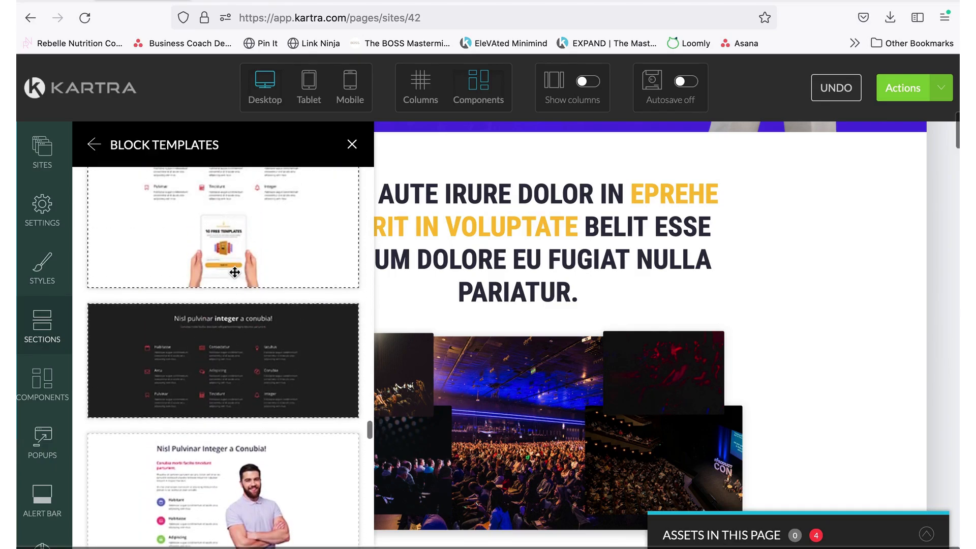
pyautogui.scroll(-6, 234, 272)
pyautogui.scroll(-10, 235, 273)
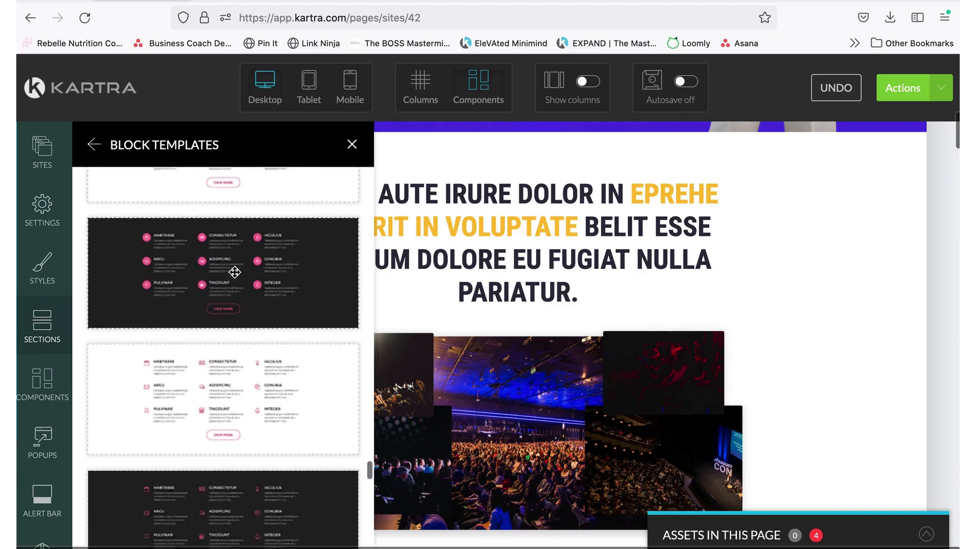
pyautogui.scroll(-10, 234, 272)
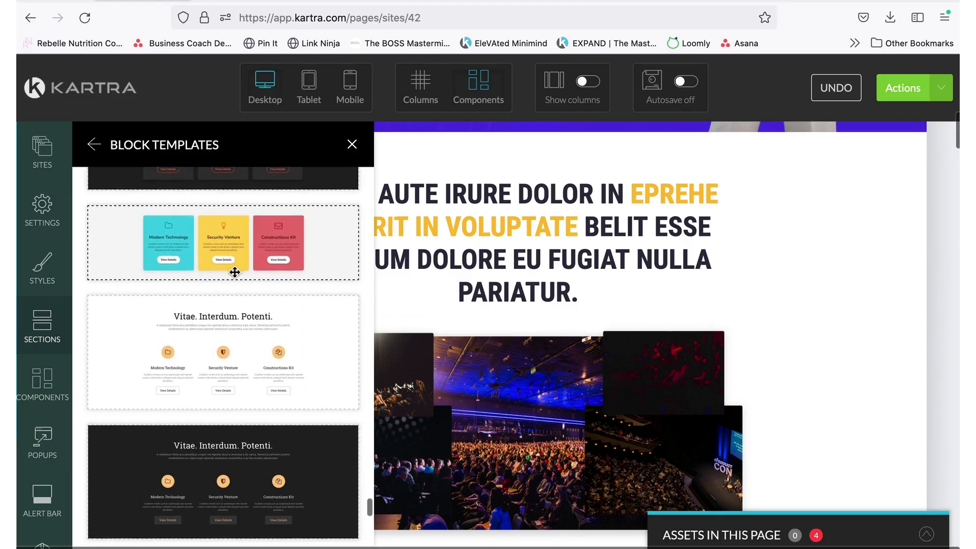
pyautogui.scroll(-10, 234, 273)
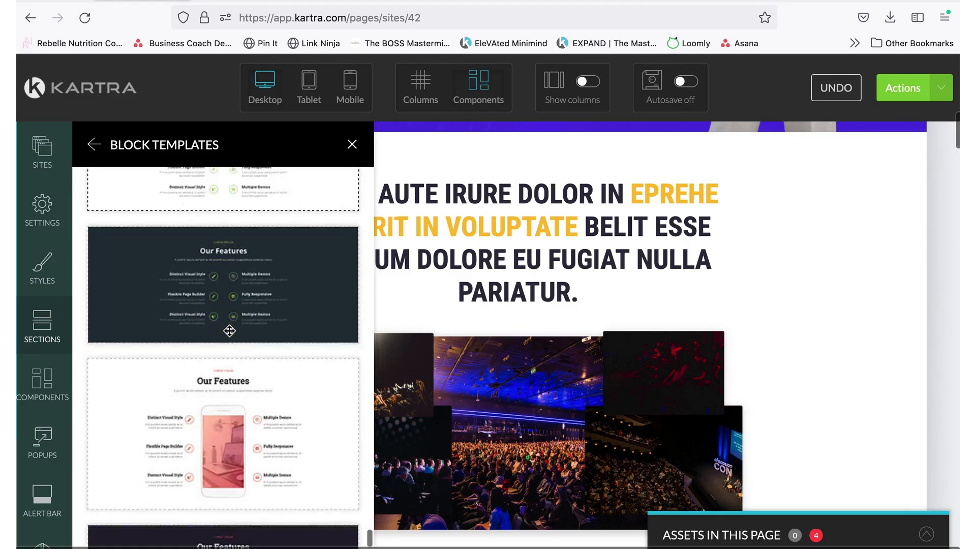
pyautogui.scroll(15, 229, 331)
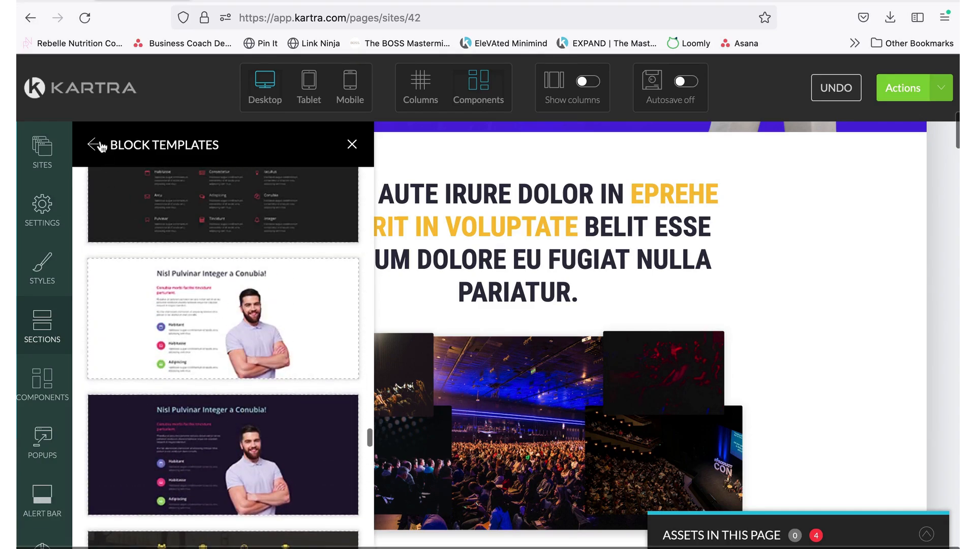
pyautogui.scroll(-2, 196, 300)
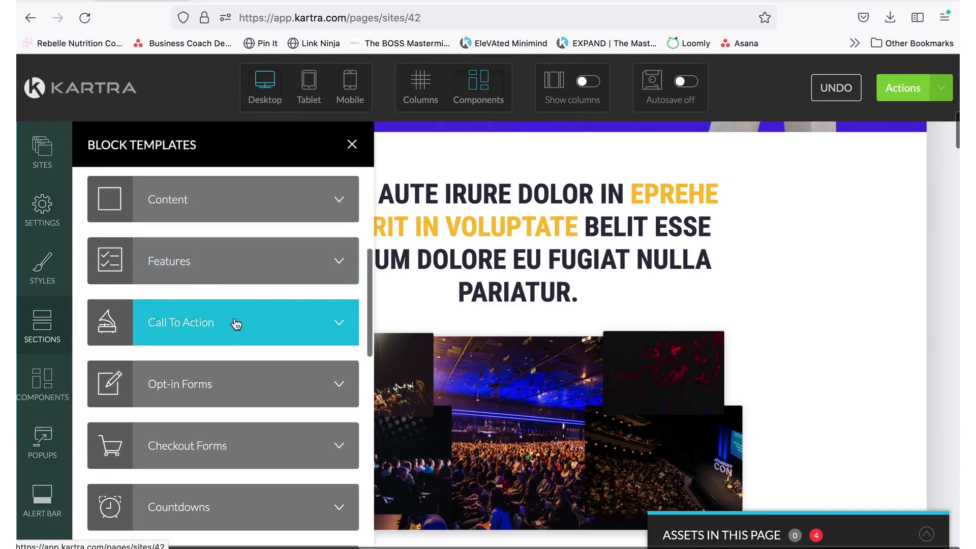
# Look through the Testimonials and Portfolios block templates, returning to the categories.
pyautogui.scroll(-7, 216, 376)
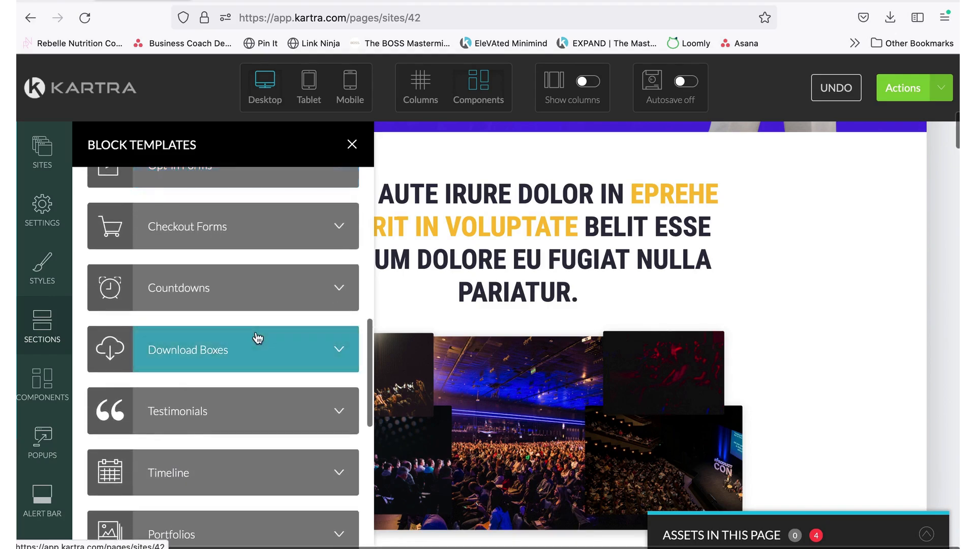
pyautogui.click(266, 285)
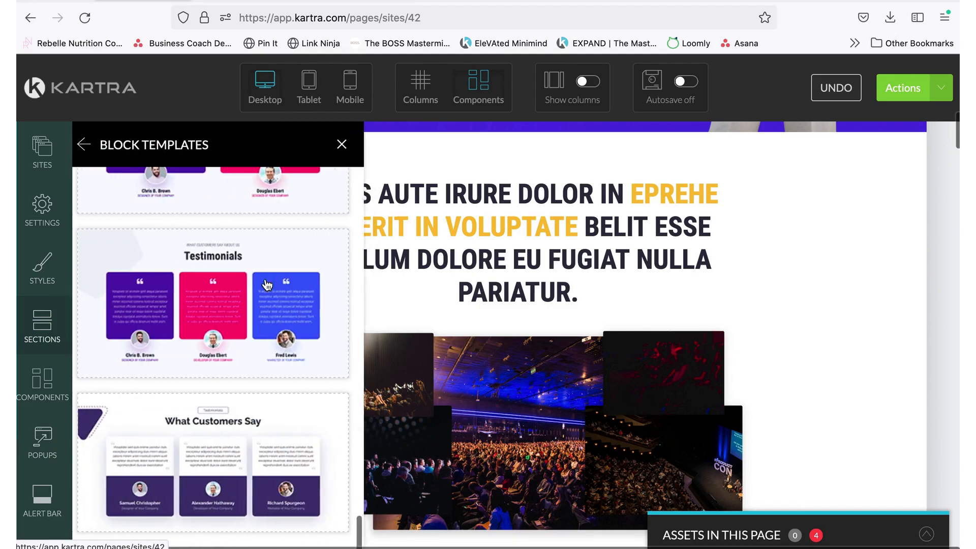
pyautogui.click(96, 146)
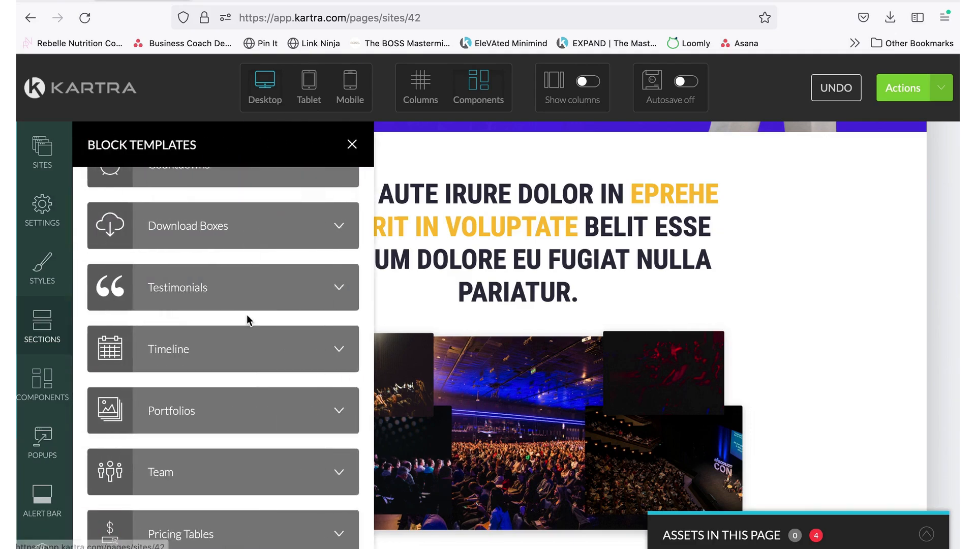
pyautogui.scroll(-3, 246, 314)
pyautogui.click(240, 281)
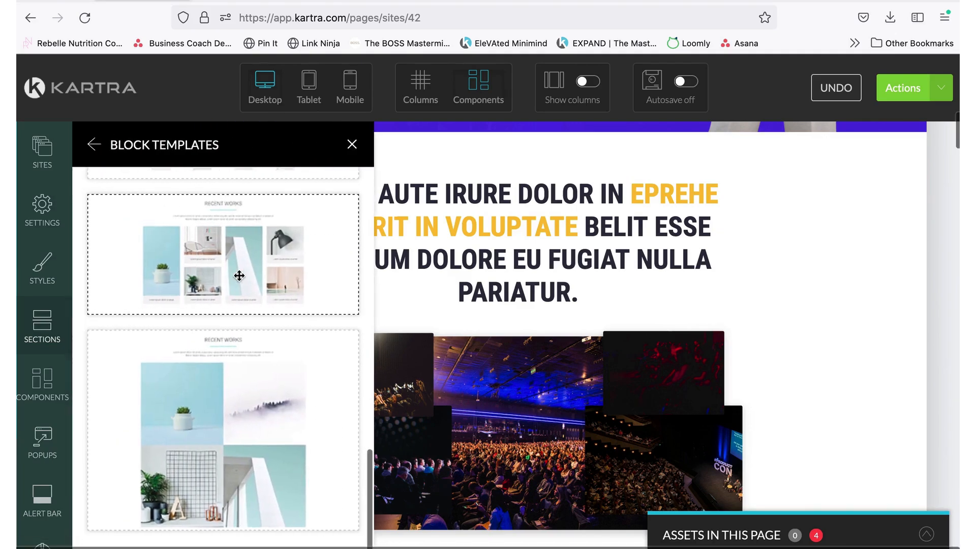
pyautogui.scroll(-5, 239, 276)
pyautogui.scroll(5, 239, 276)
pyautogui.click(99, 154)
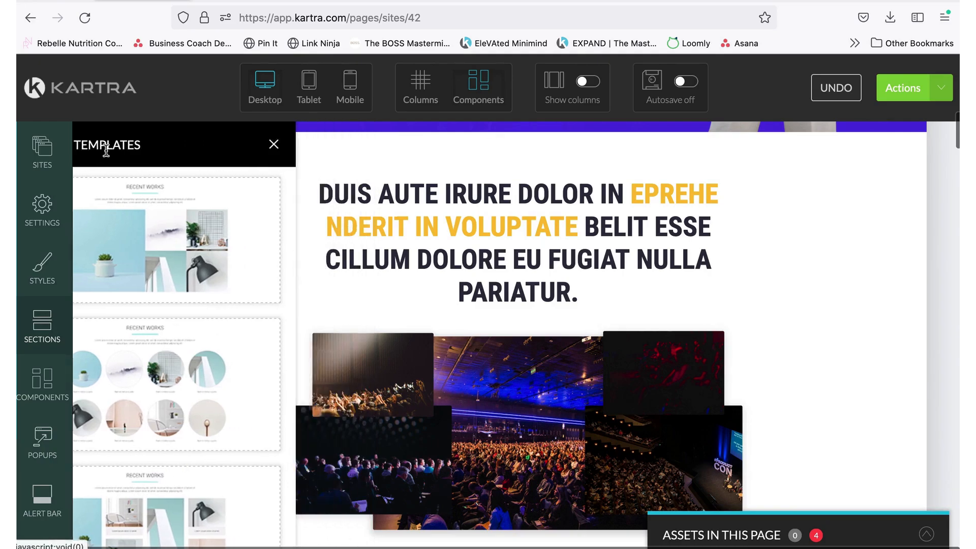
# View the FAQs and Call To Action templates, then go back to the category list.
pyautogui.scroll(-3, 244, 279)
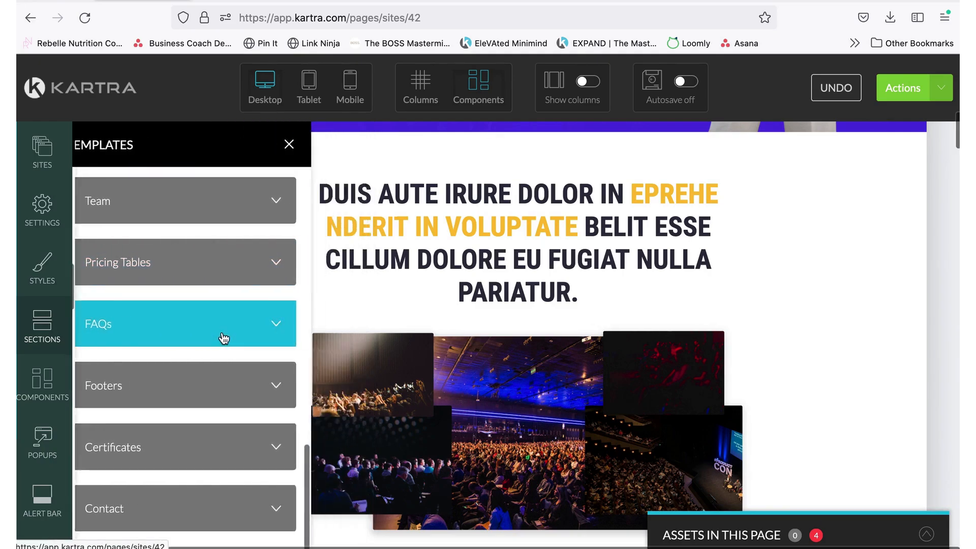
pyautogui.click(223, 338)
pyautogui.scroll(5, 201, 280)
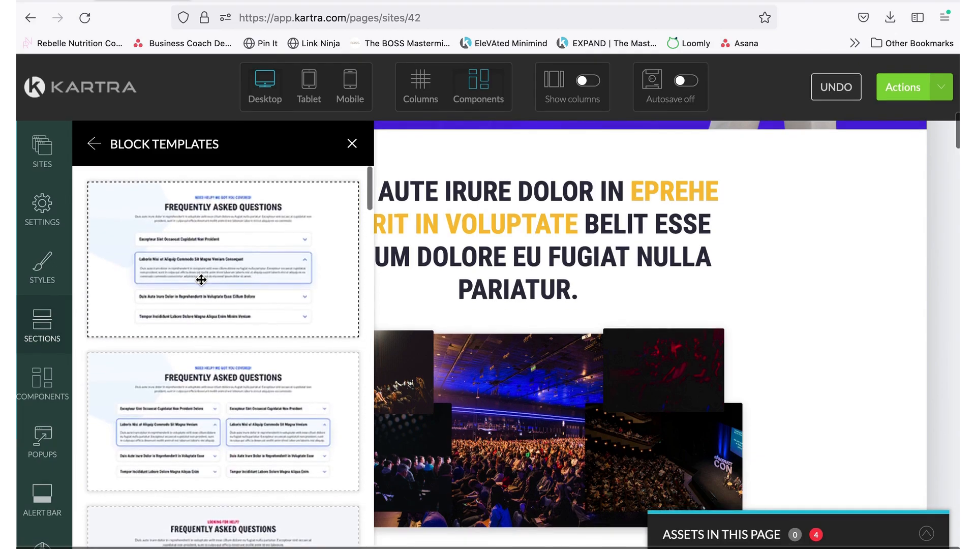
pyautogui.click(94, 146)
pyautogui.scroll(-5, 167, 265)
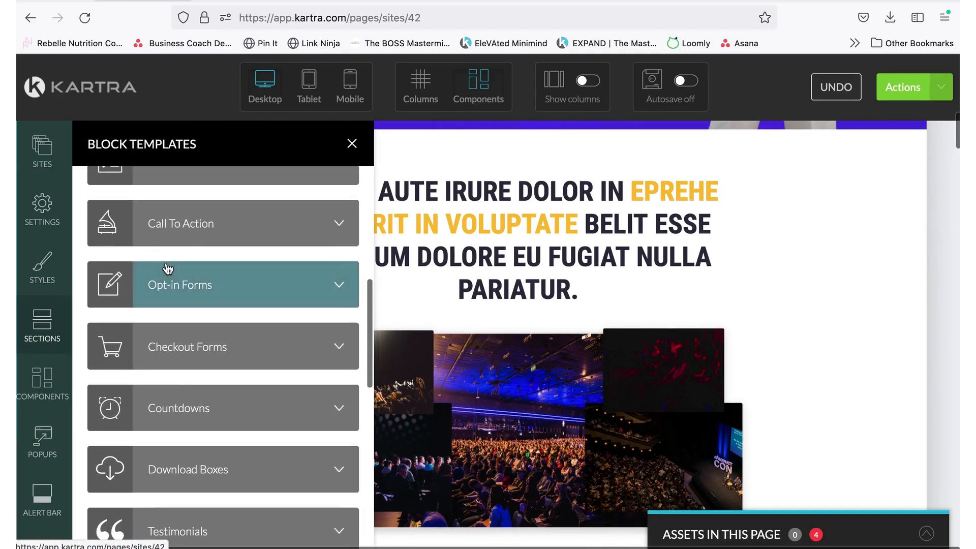
pyautogui.scroll(2, 168, 269)
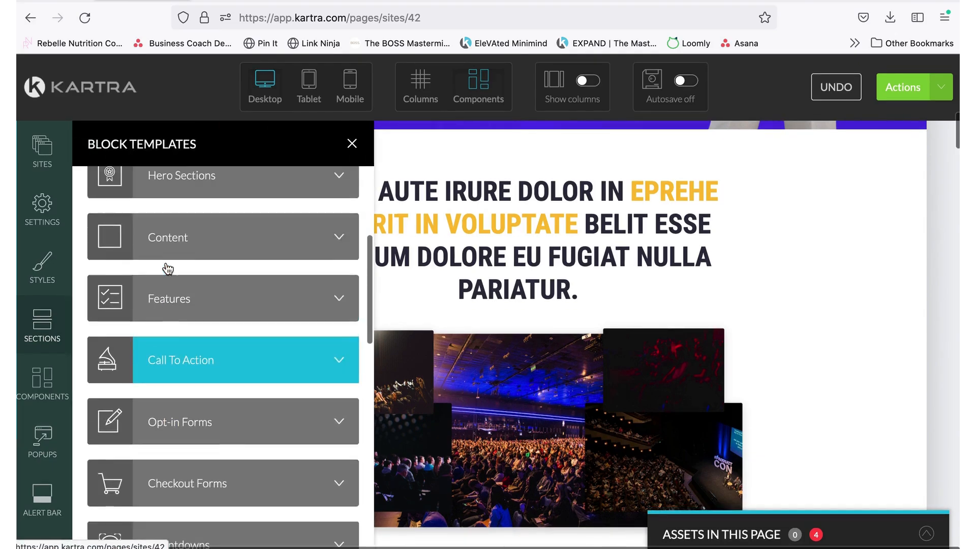
pyautogui.click(171, 360)
pyautogui.click(94, 144)
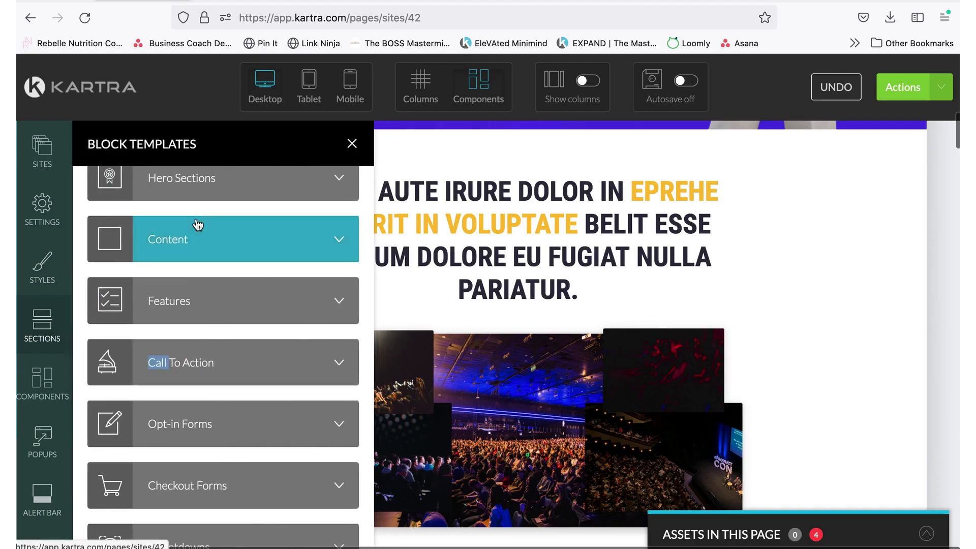
# Open the Hero Sections category and scroll down to the Best Marketing Resources templates.
pyautogui.scroll(5, 197, 226)
pyautogui.click(203, 404)
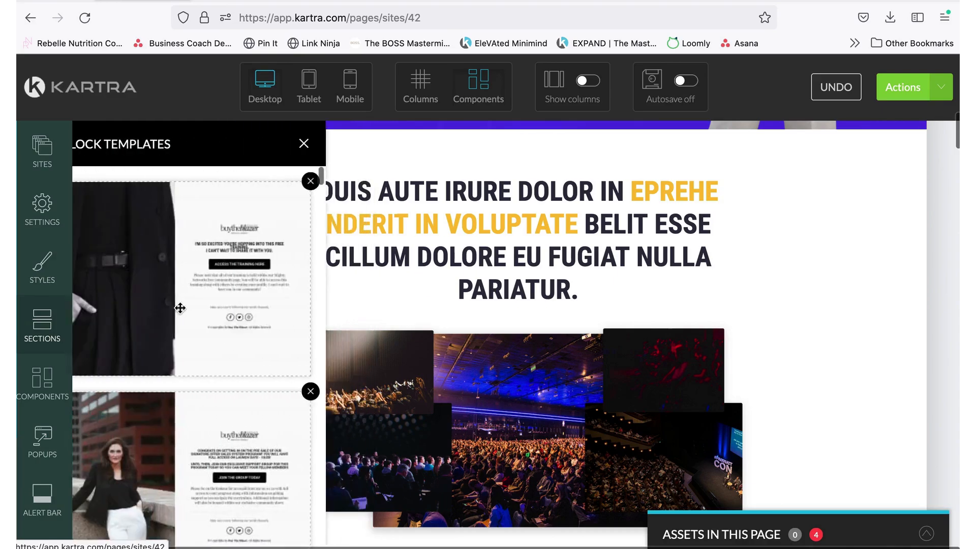
pyautogui.scroll(-5, 177, 299)
pyautogui.scroll(-10, 177, 298)
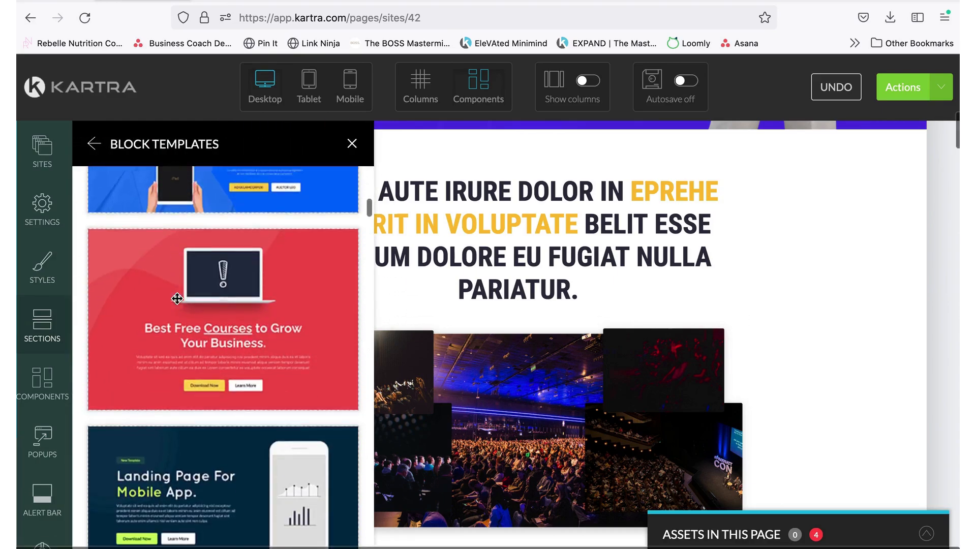
pyautogui.scroll(-10, 183, 291)
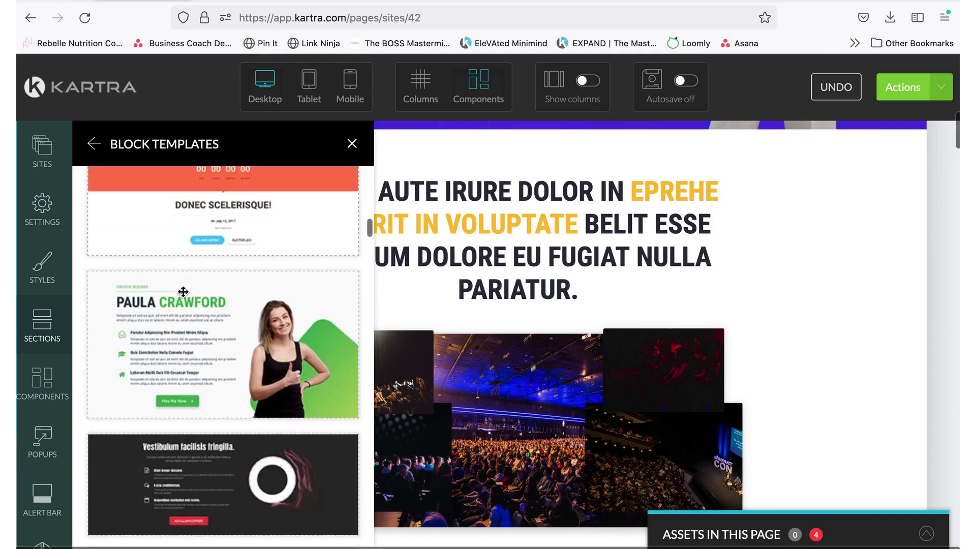
pyautogui.scroll(-10, 183, 291)
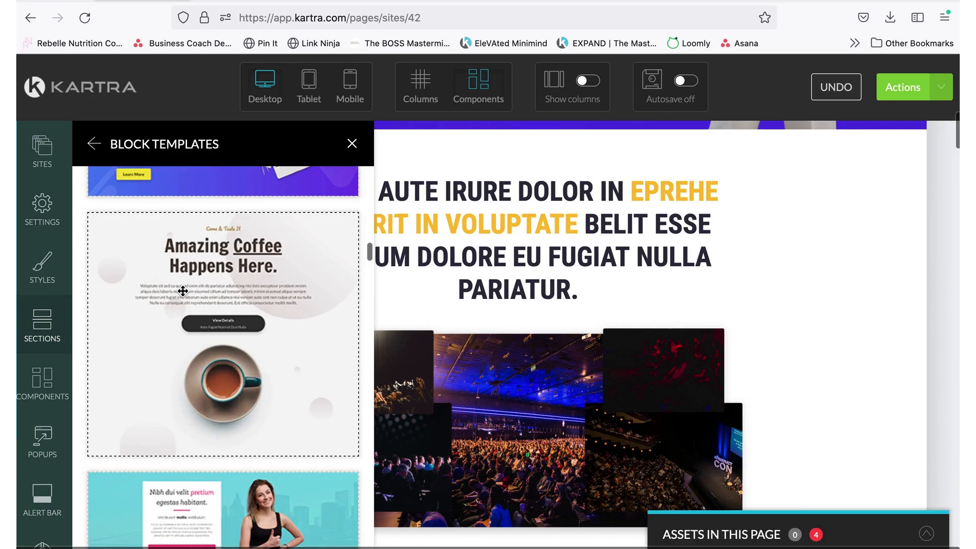
pyautogui.scroll(-5, 183, 291)
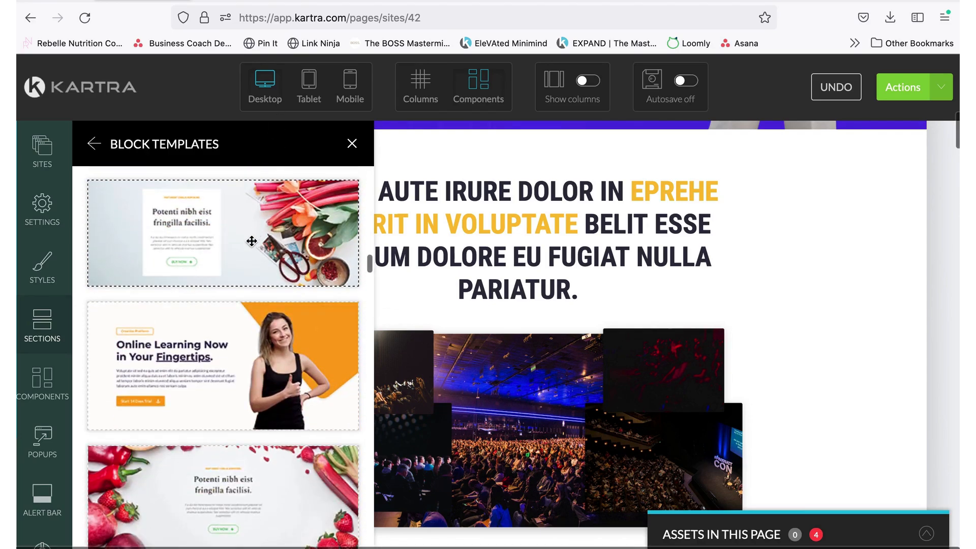
pyautogui.scroll(-10, 191, 228)
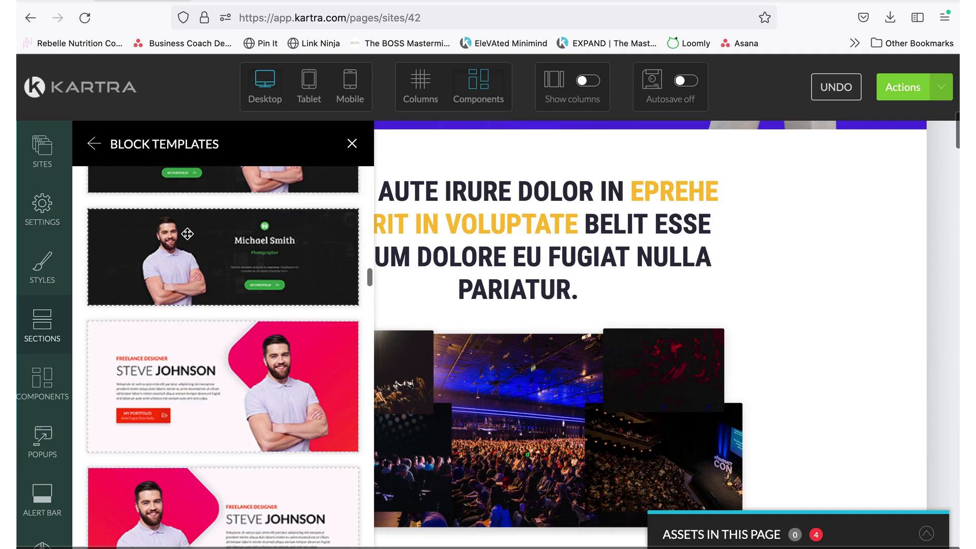
pyautogui.scroll(-10, 188, 231)
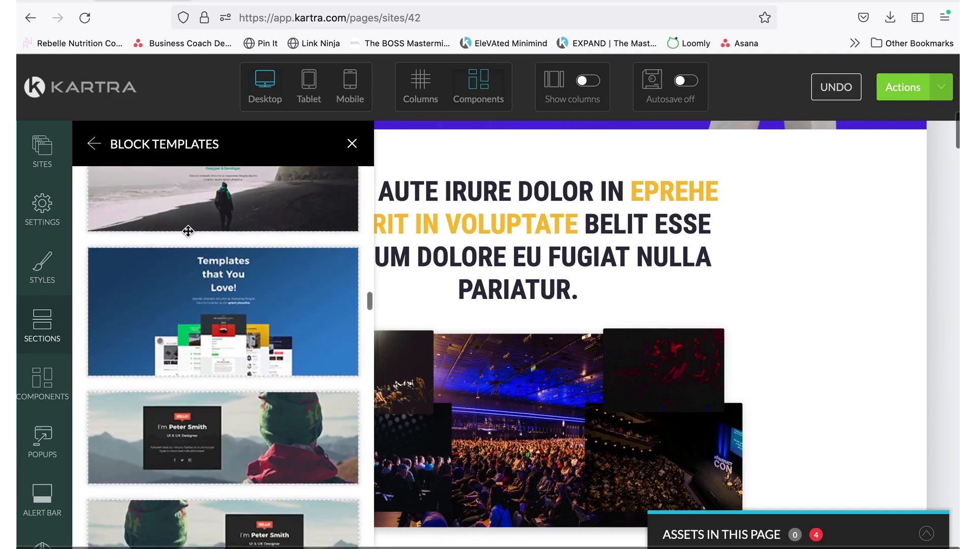
pyautogui.scroll(-10, 188, 231)
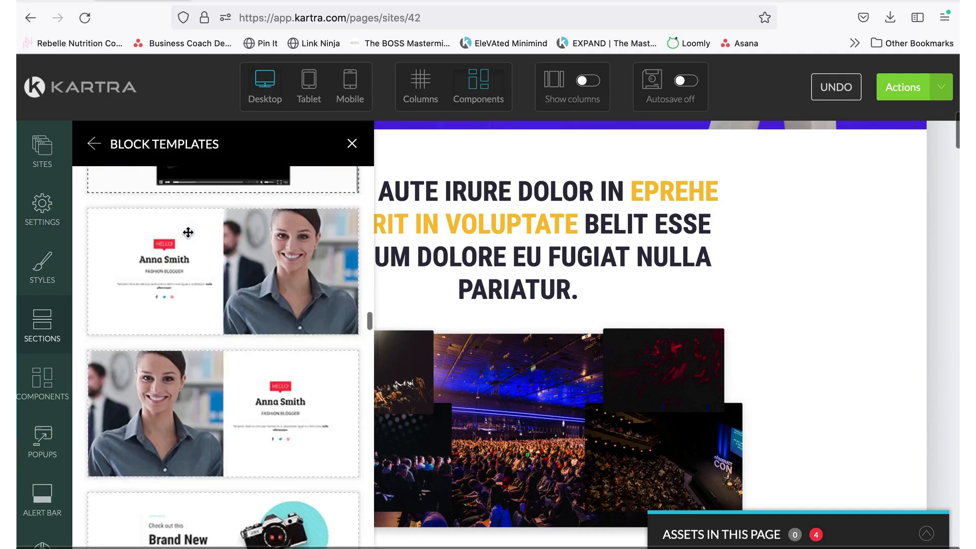
pyautogui.scroll(-10, 188, 234)
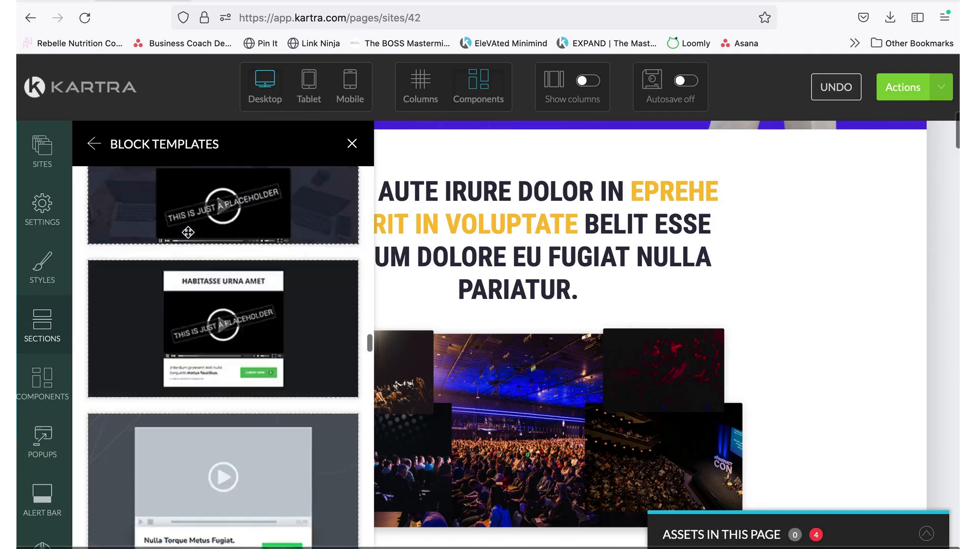
pyautogui.scroll(-3, 188, 232)
pyautogui.scroll(3, 188, 233)
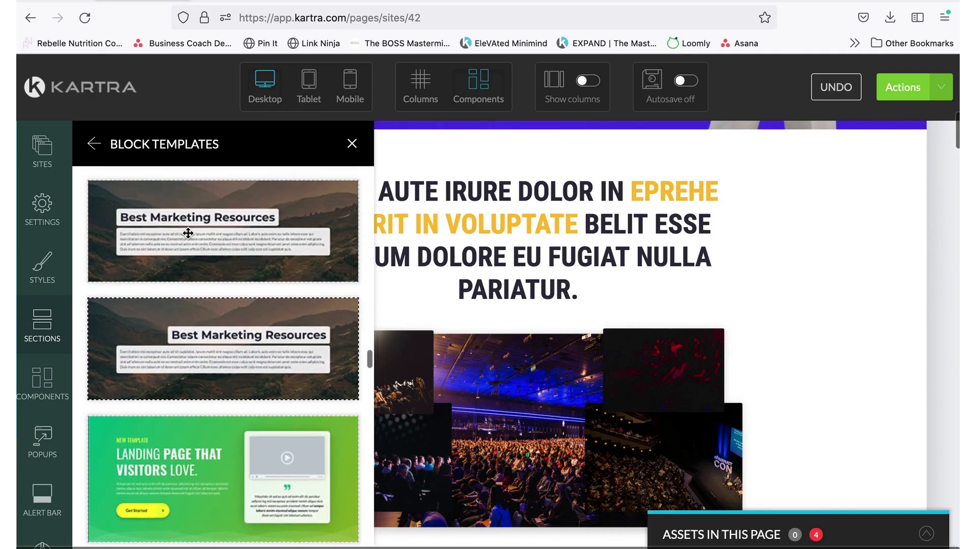
pyautogui.scroll(1, 466, 232)
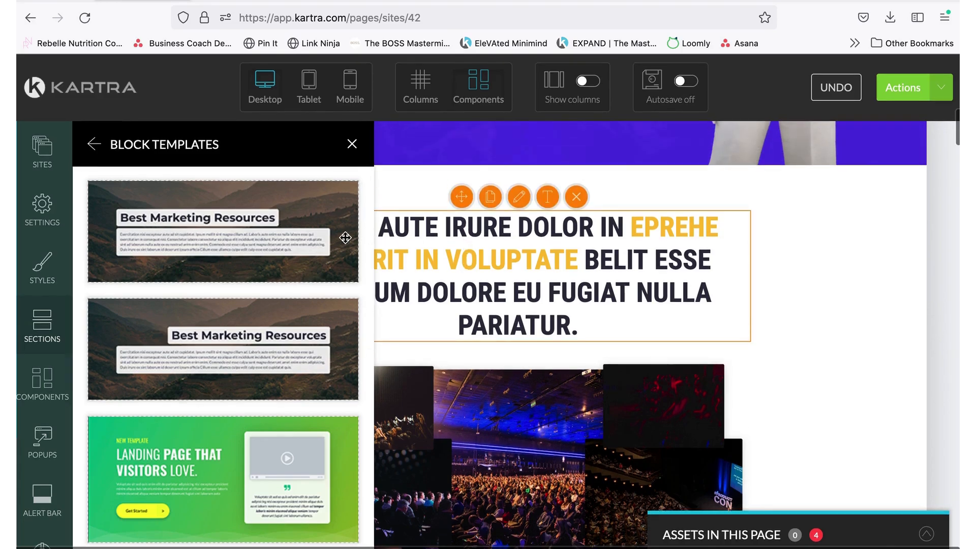
# Drop the Best Marketing Resources mountain banner below the hero and close Block Templates.
pyautogui.moveTo(213, 202); pyautogui.dragTo(493, 191)
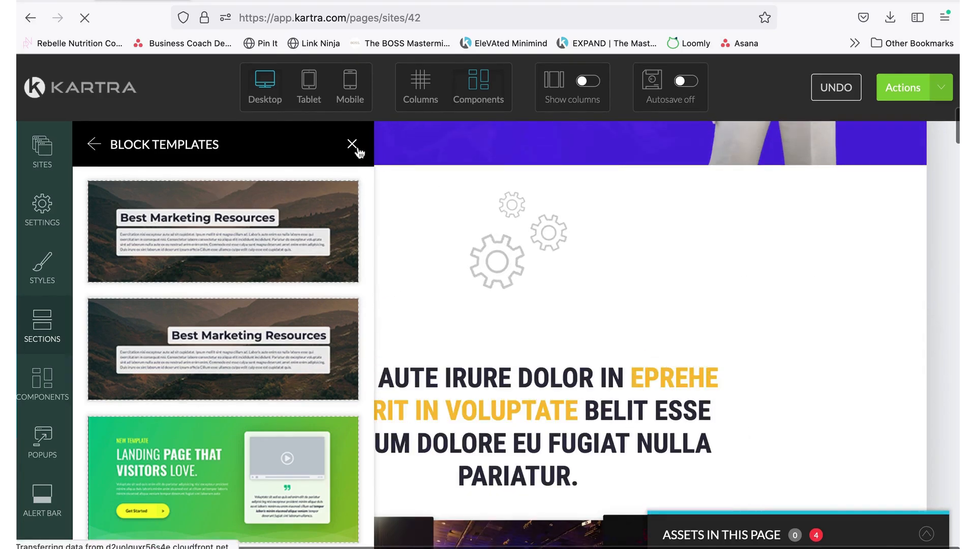
pyautogui.scroll(-8, 639, 342)
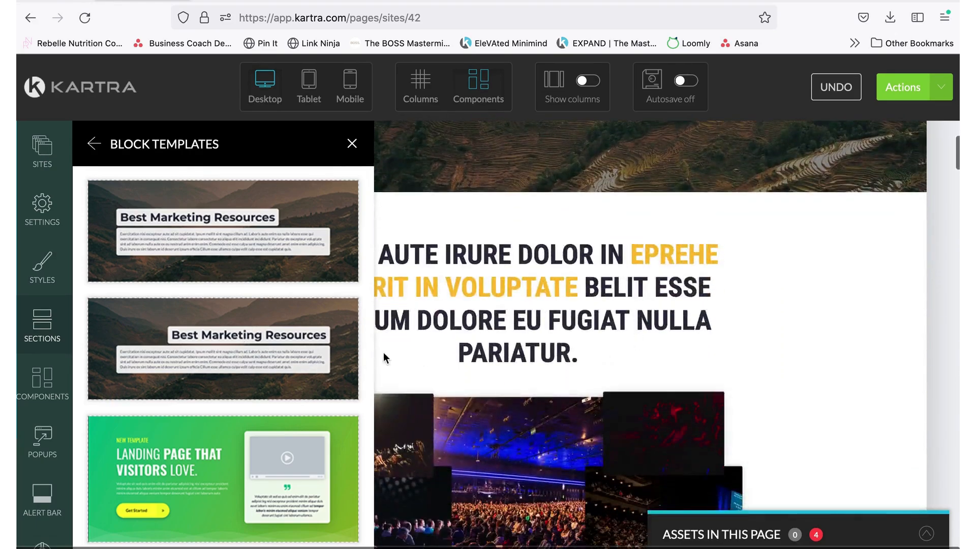
pyautogui.moveTo(309, 320); pyautogui.dragTo(541, 248)
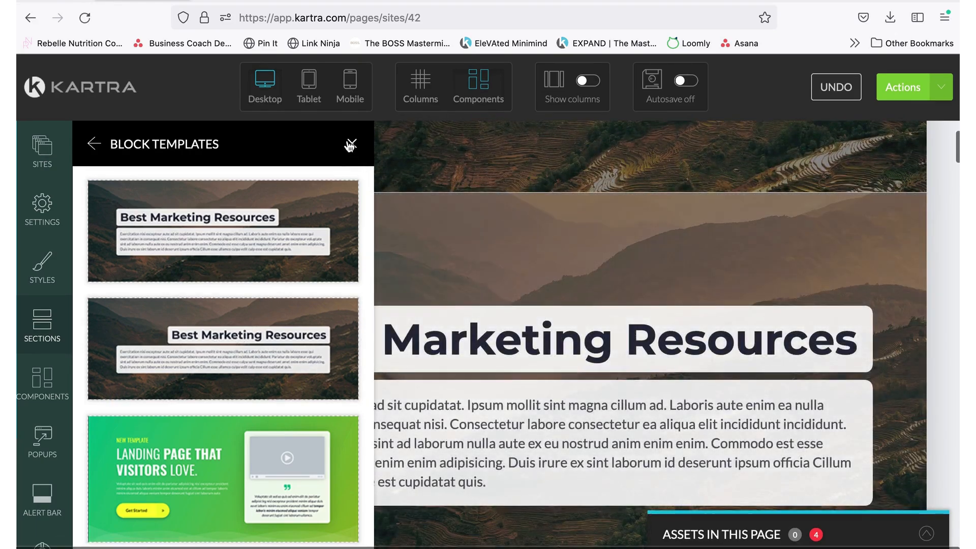
pyautogui.click(352, 143)
pyautogui.scroll(15, 389, 249)
pyautogui.scroll(-3, 337, 298)
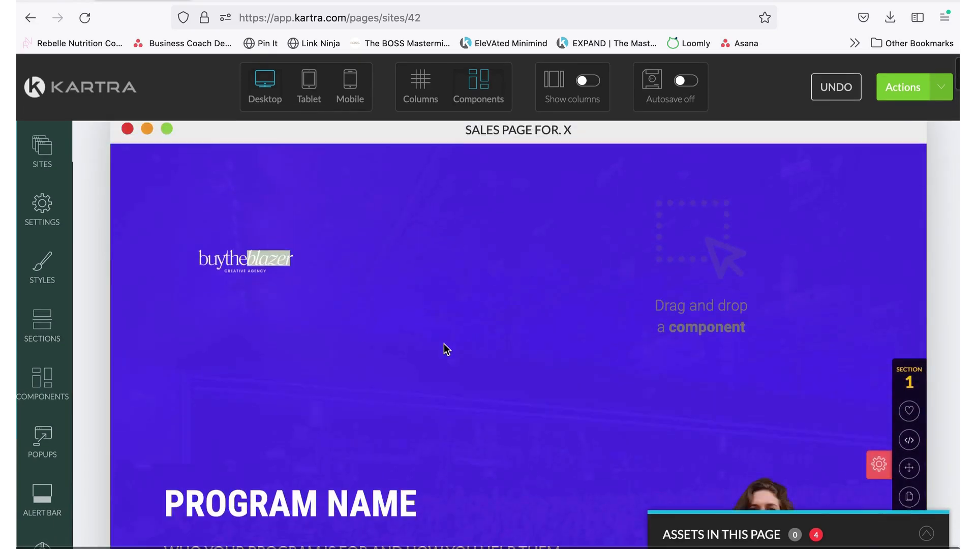
# Switch the PROGRAM NAME hero headline font from Roboto to Anton.
pyautogui.click(395, 333)
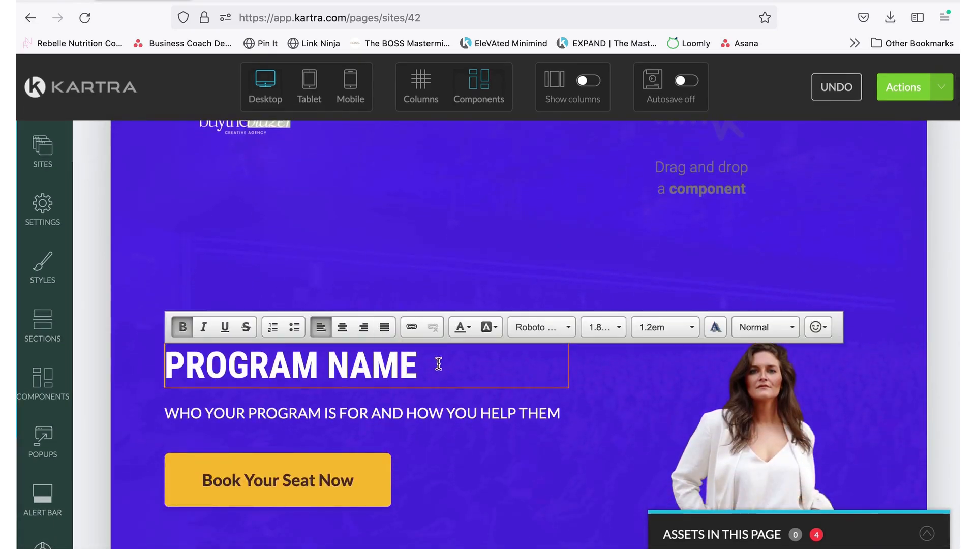
pyautogui.click(562, 328)
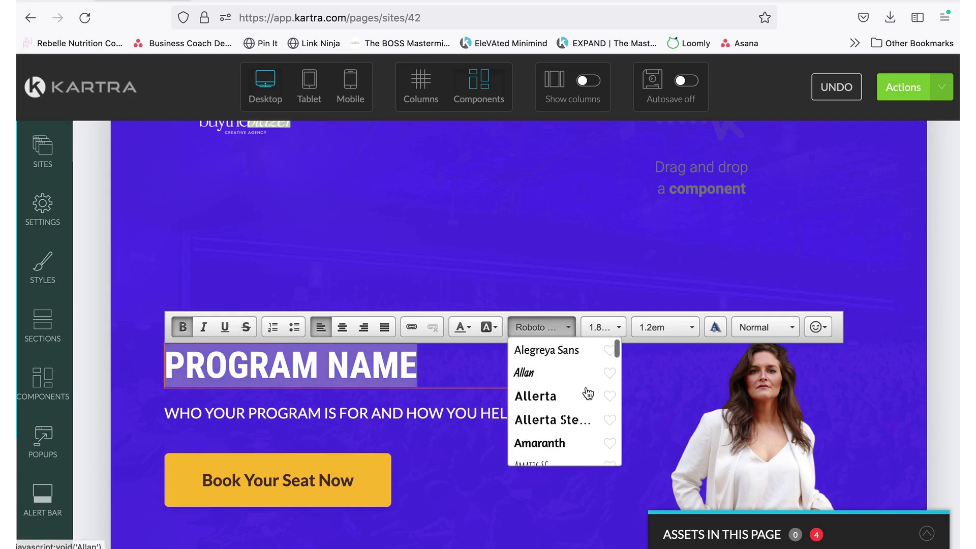
pyautogui.click(552, 397)
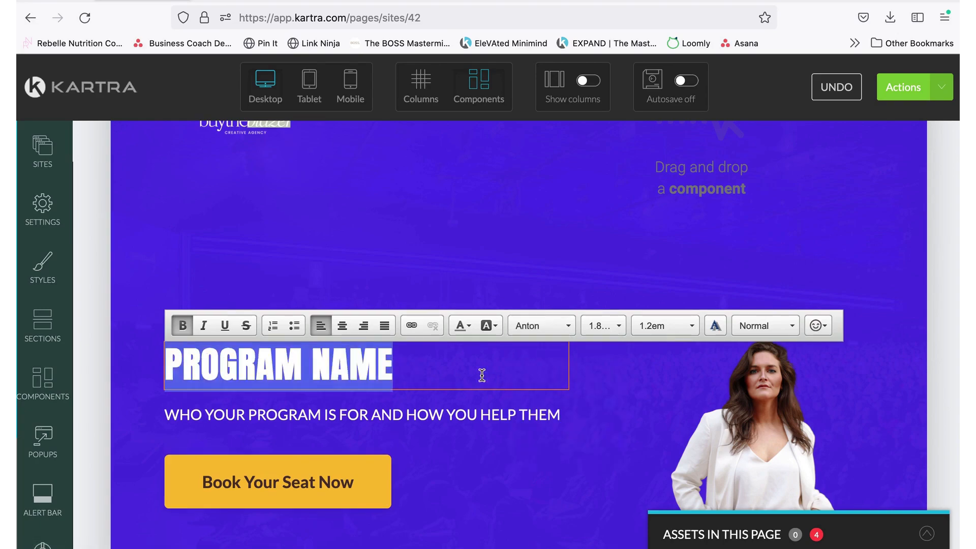
pyautogui.click(417, 264)
pyautogui.scroll(4, 416, 264)
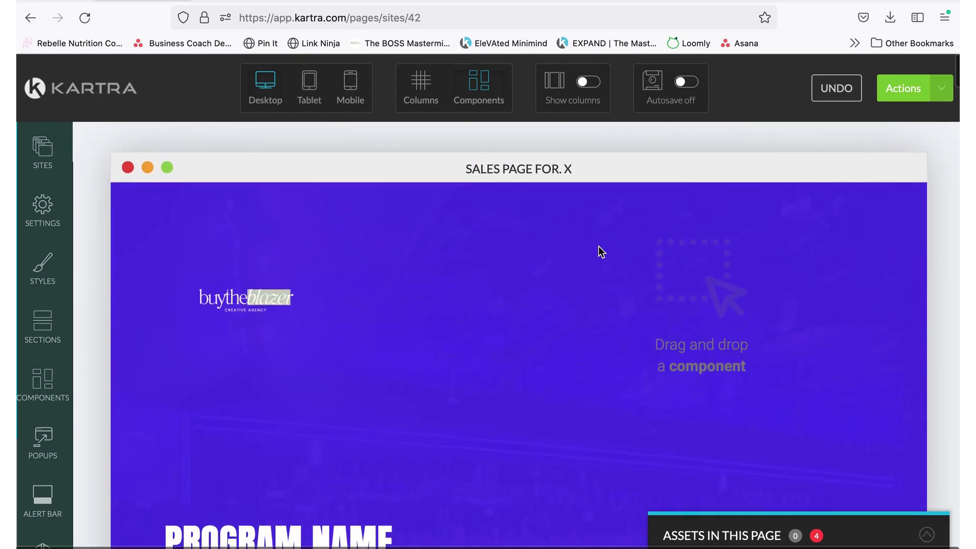
pyautogui.scroll(-3, 591, 245)
pyautogui.scroll(-5, 591, 245)
# Set the Book Your Seat Now button font to Lora.
pyautogui.scroll(3, 916, 249)
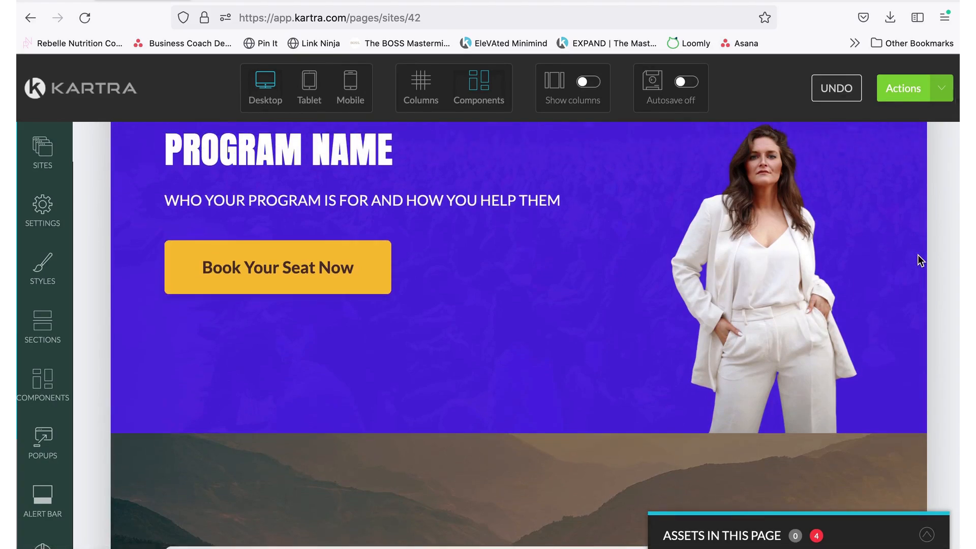
pyautogui.scroll(-1, 670, 280)
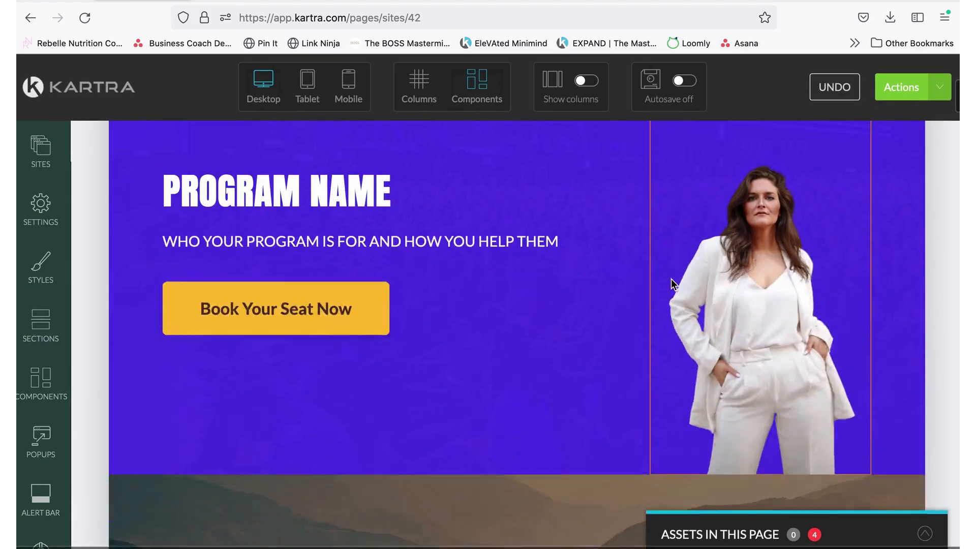
pyautogui.click(233, 267)
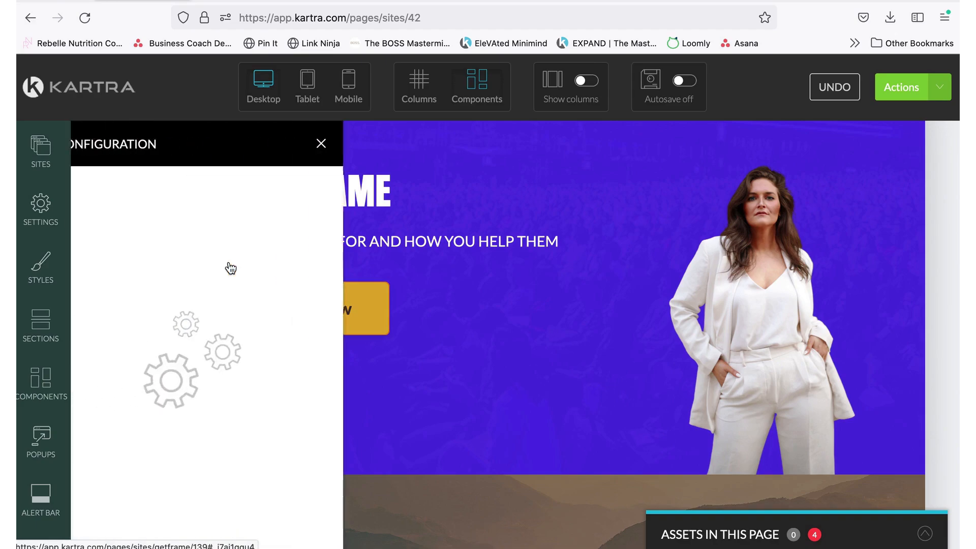
pyautogui.click(158, 193)
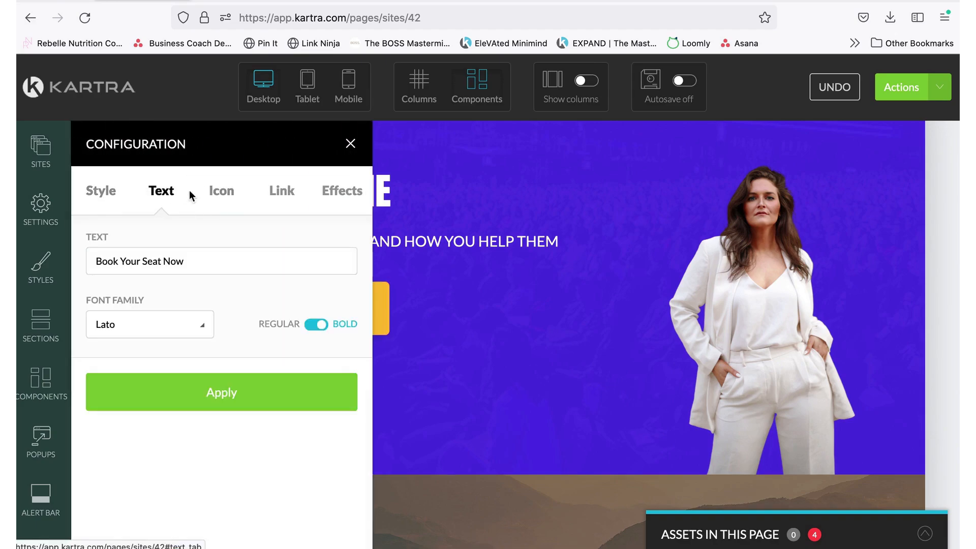
pyautogui.click(285, 192)
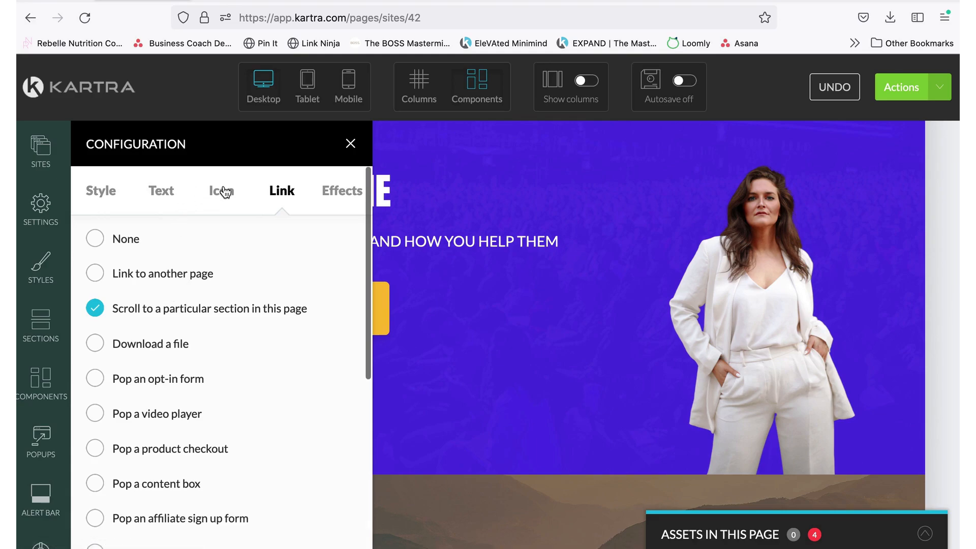
pyautogui.click(225, 192)
pyautogui.click(167, 197)
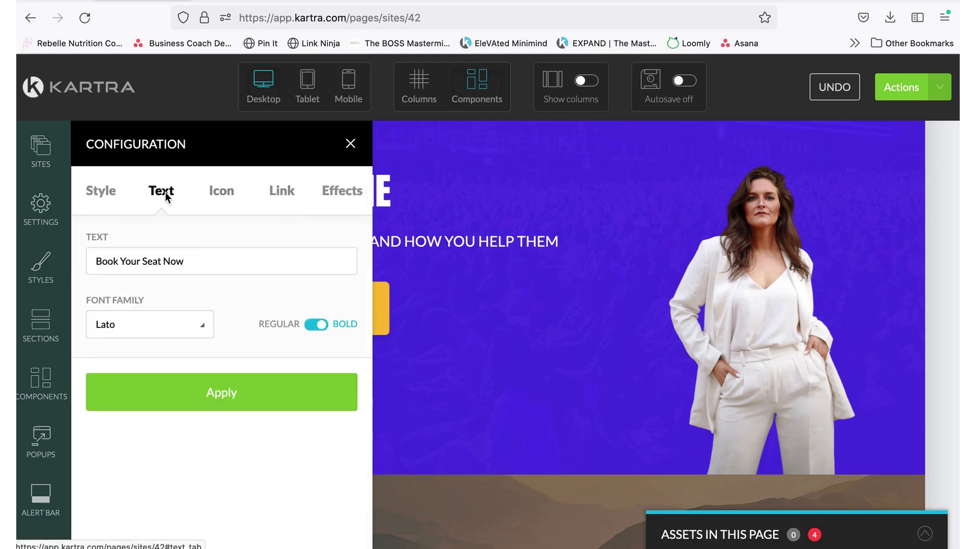
pyautogui.scroll(-3, 156, 390)
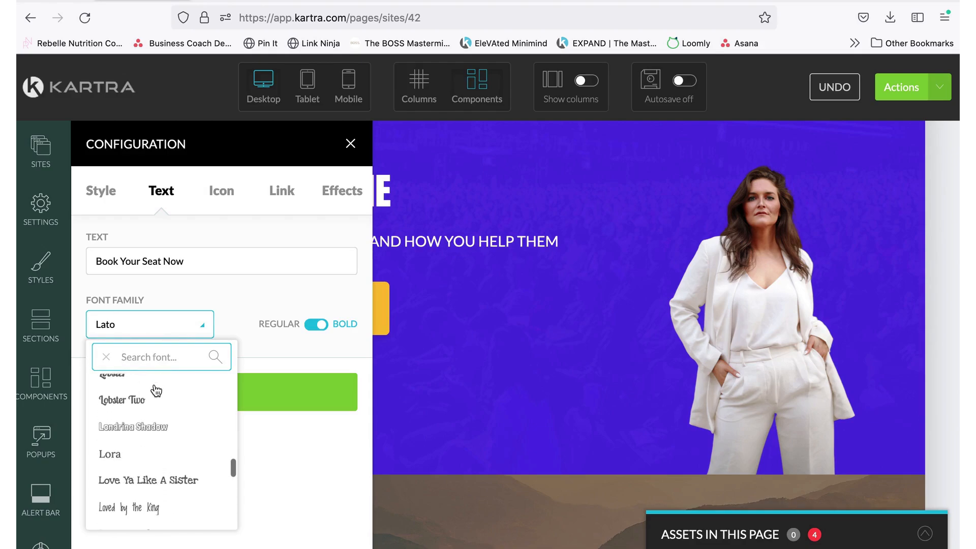
pyautogui.click(125, 407)
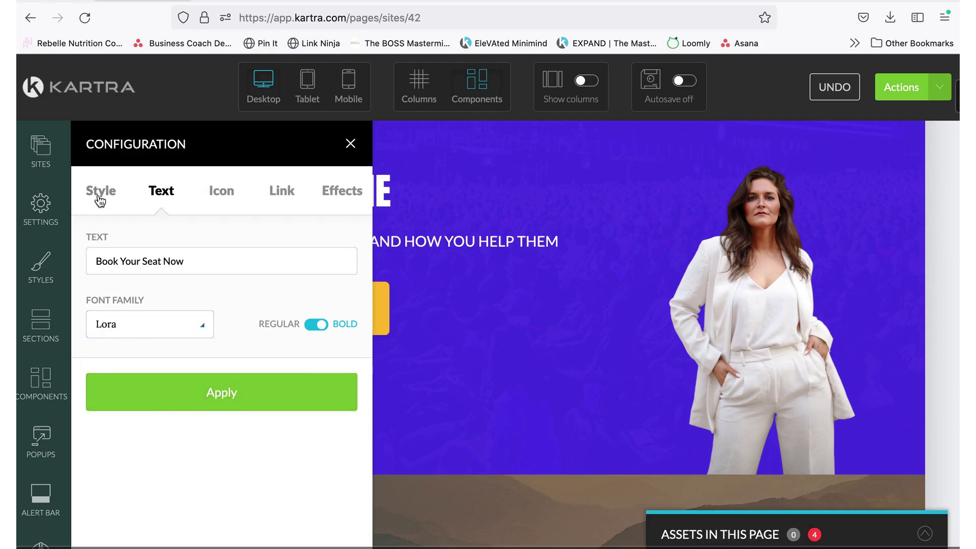
# Make the button solid white with black rgb(0,0,0) text and apply it.
pyautogui.click(100, 196)
pyautogui.scroll(-2, 235, 338)
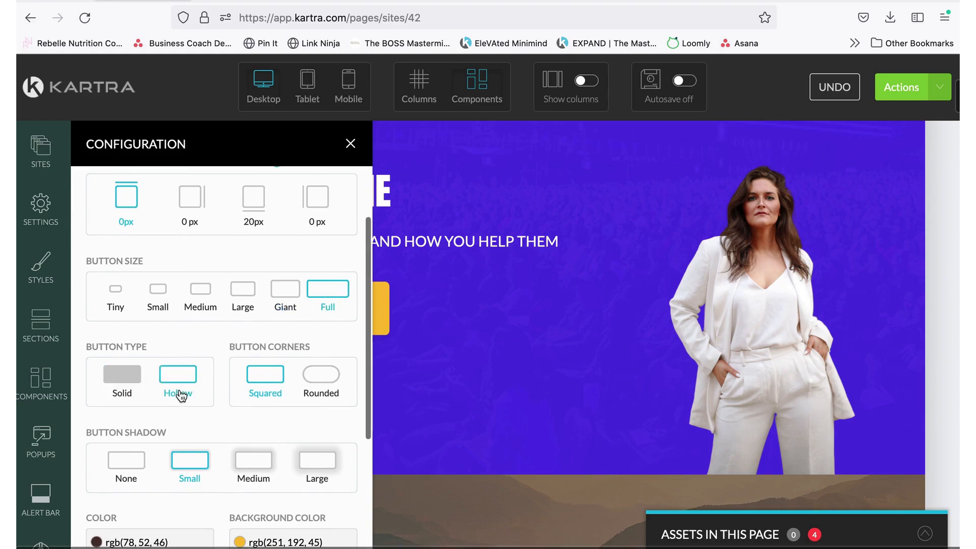
pyautogui.scroll(-3, 182, 396)
pyautogui.click(314, 367)
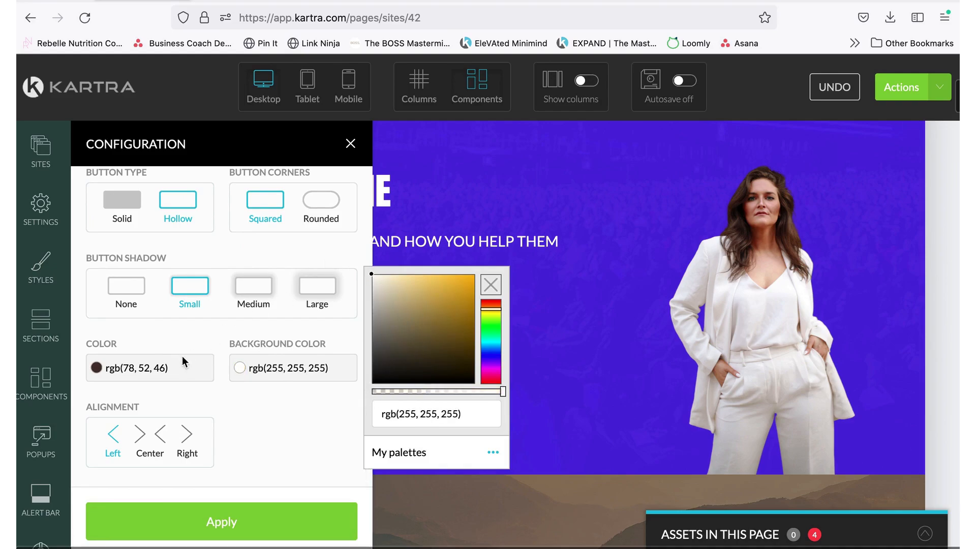
pyautogui.click(104, 361)
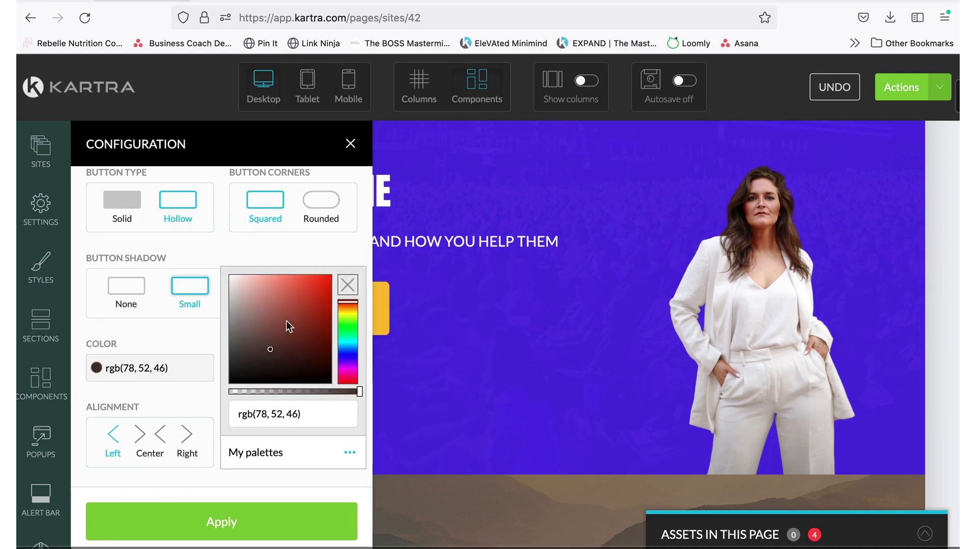
pyautogui.click(285, 511)
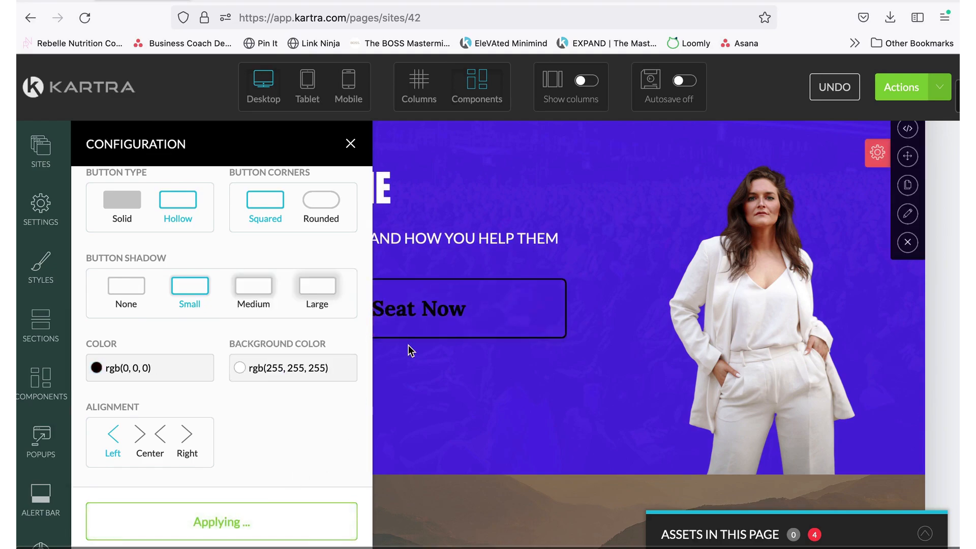
pyautogui.scroll(1, 266, 233)
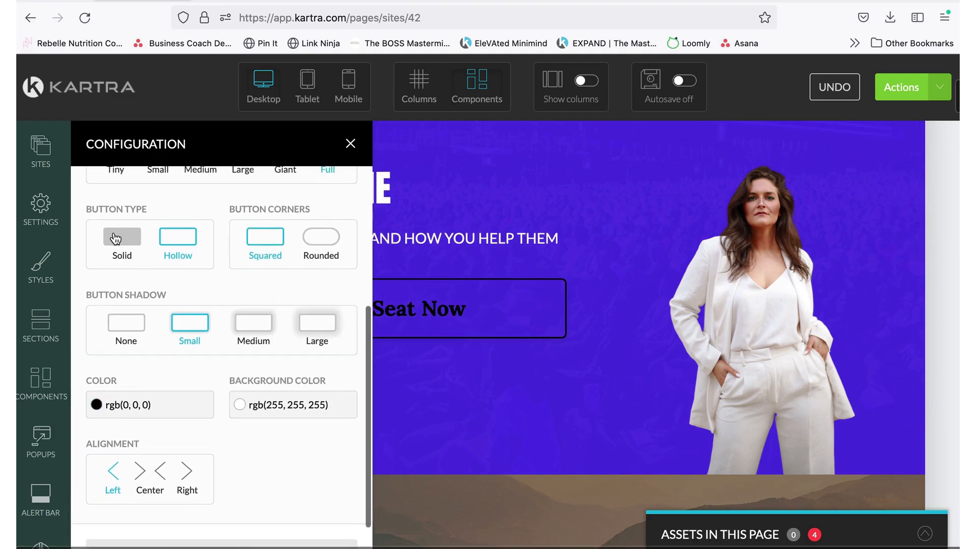
pyautogui.click(113, 252)
pyautogui.scroll(-2, 229, 320)
pyautogui.click(235, 522)
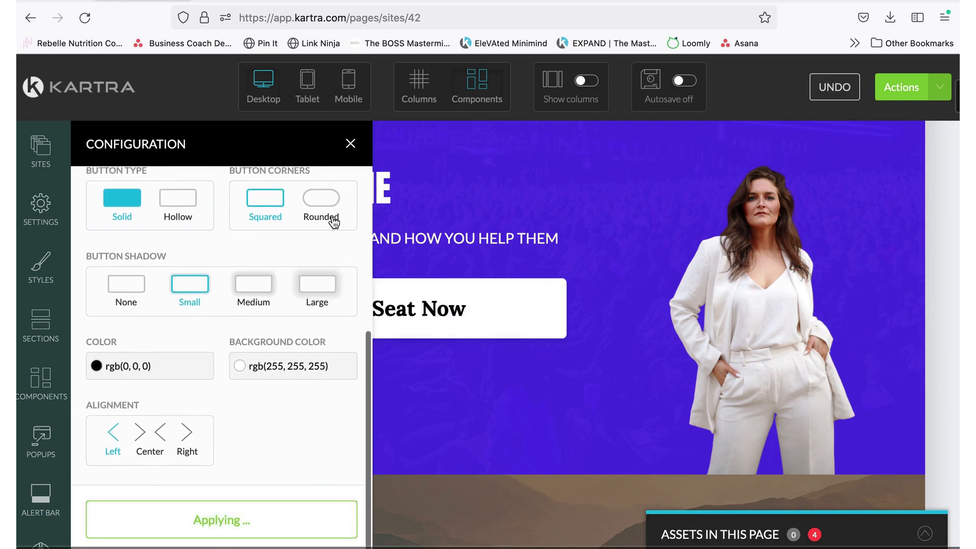
pyautogui.click(351, 145)
pyautogui.scroll(6, 380, 293)
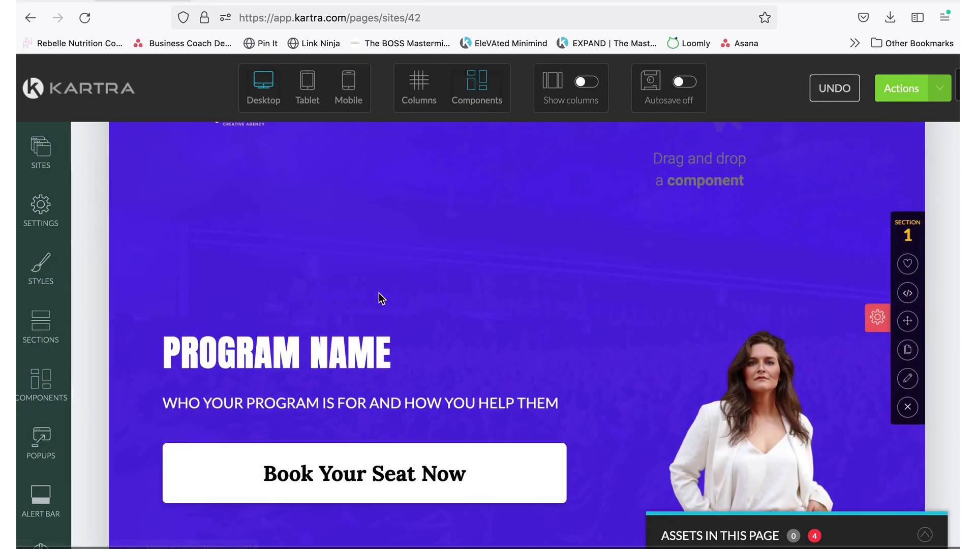
# Replace the Best Marketing Resources heading text with 'Does this sound like you right now?'.
pyautogui.scroll(-10, 379, 294)
pyautogui.scroll(2, 379, 293)
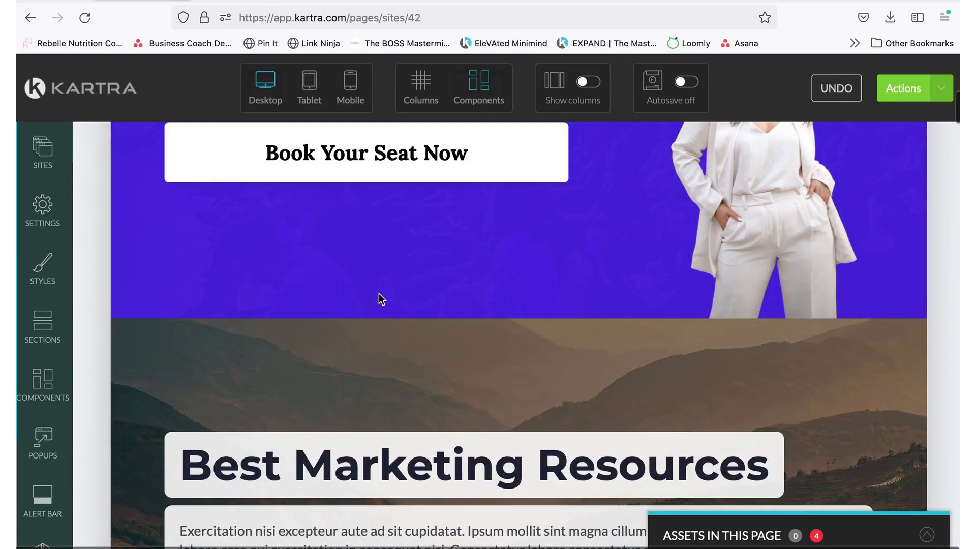
pyautogui.scroll(-2, 380, 294)
pyautogui.scroll(-2, 495, 281)
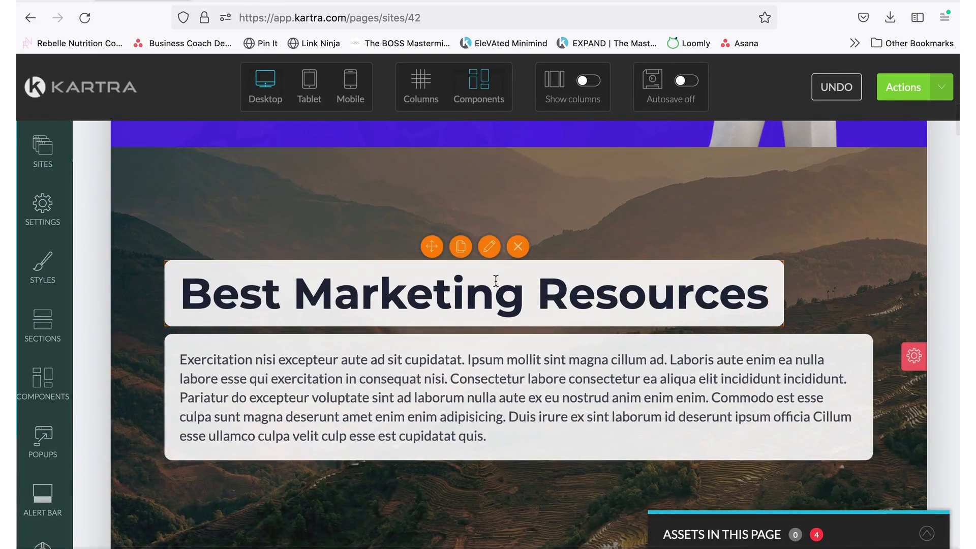
pyautogui.click(490, 247)
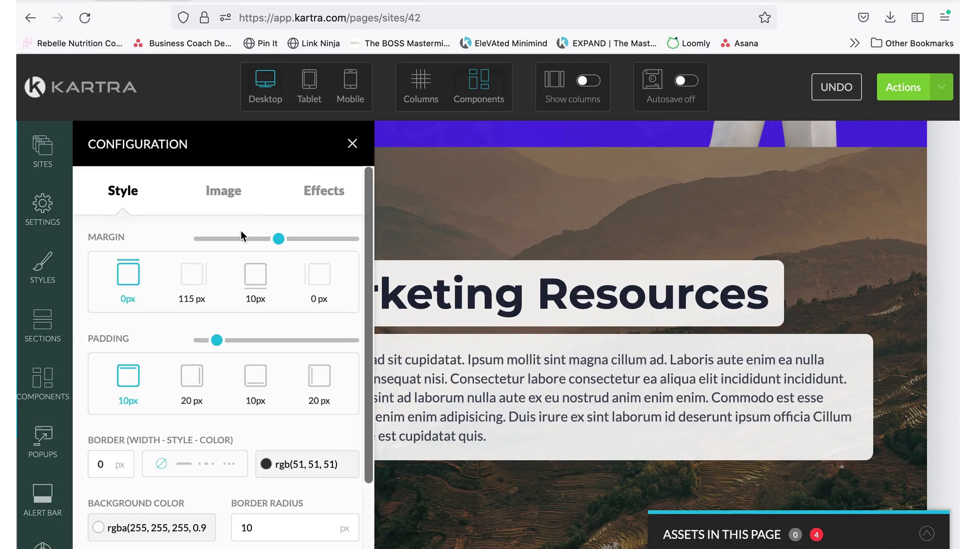
pyautogui.click(353, 145)
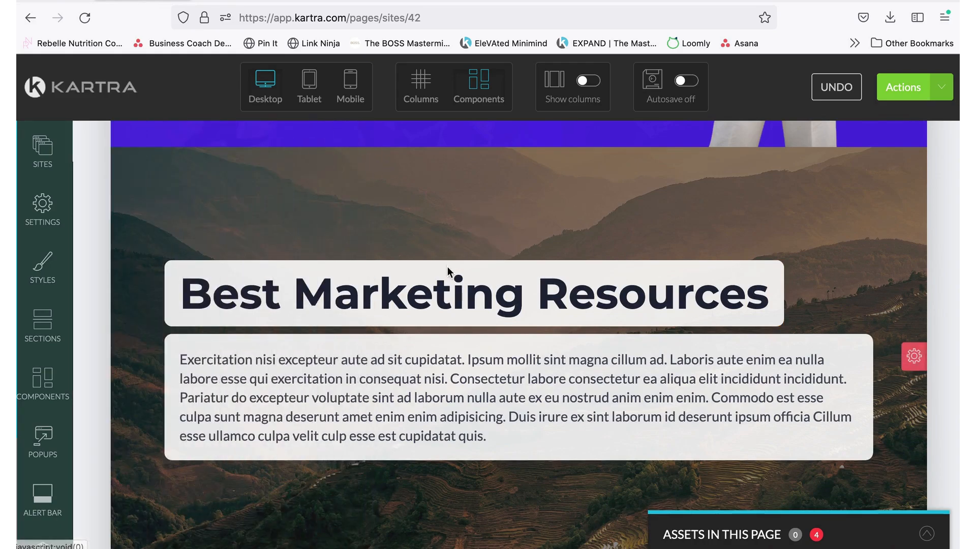
pyautogui.click(497, 255)
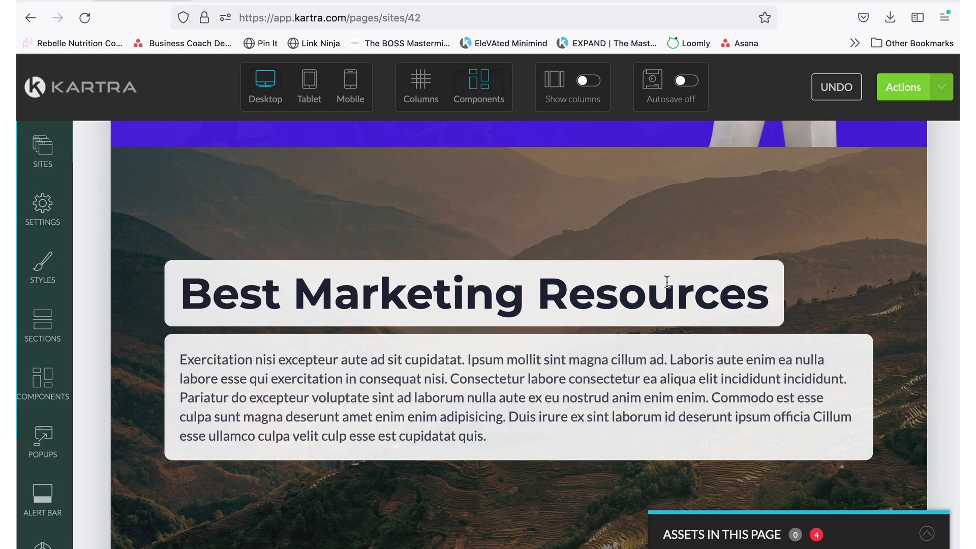
pyautogui.click(758, 290)
pyautogui.moveTo(685, 290); pyautogui.dragTo(183, 287)
pyautogui.write('D')
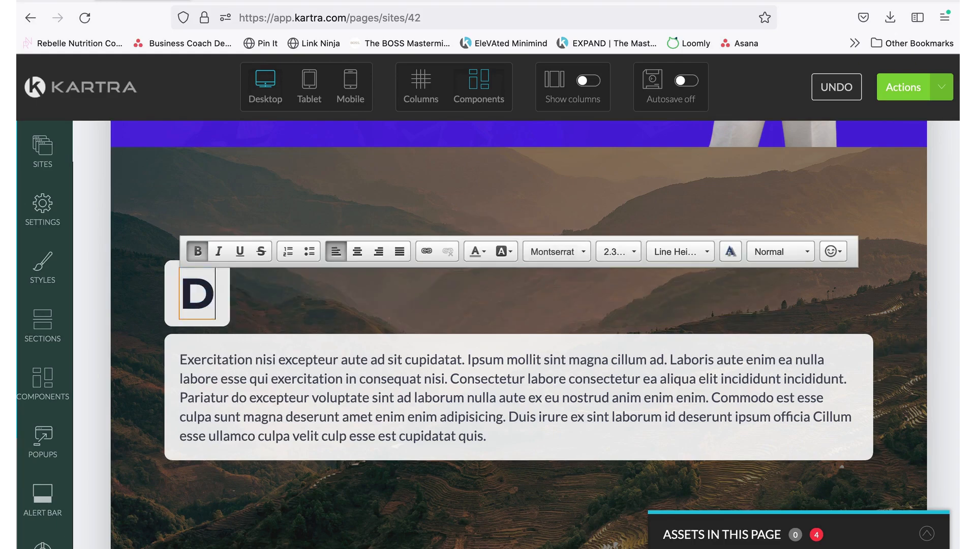
pyautogui.write('oes this sou')
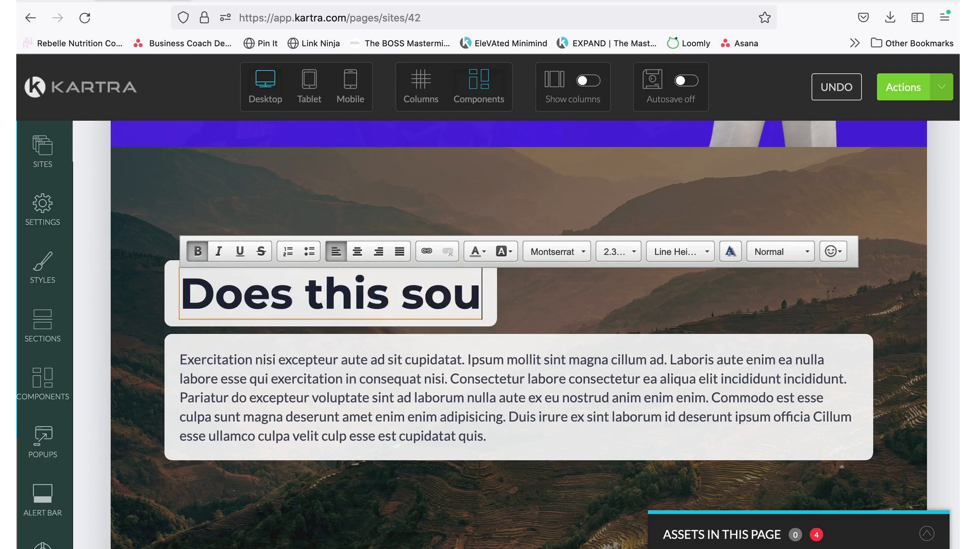
pyautogui.write('nd like you right now?')
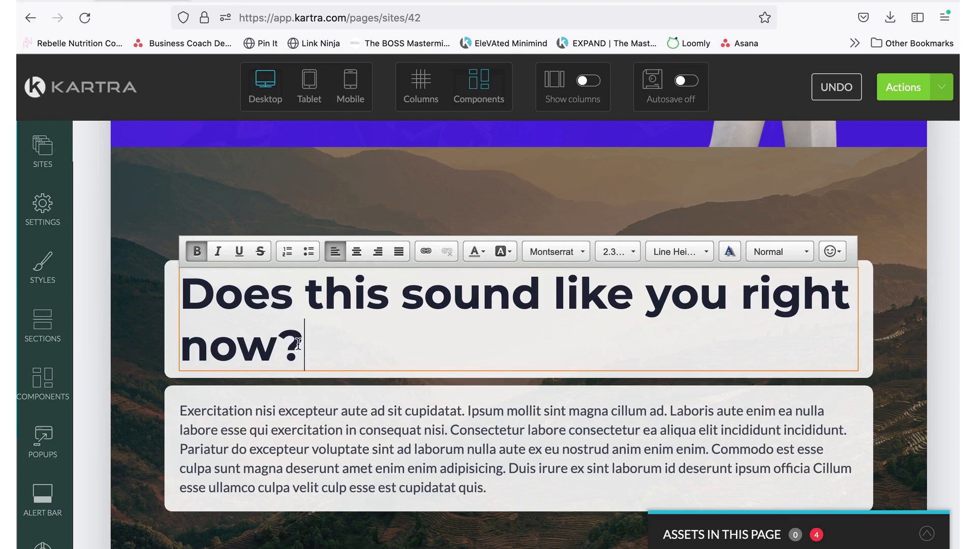
# Set the new question heading's font size to 1.40rem.
pyautogui.moveTo(298, 344); pyautogui.dragTo(181, 295)
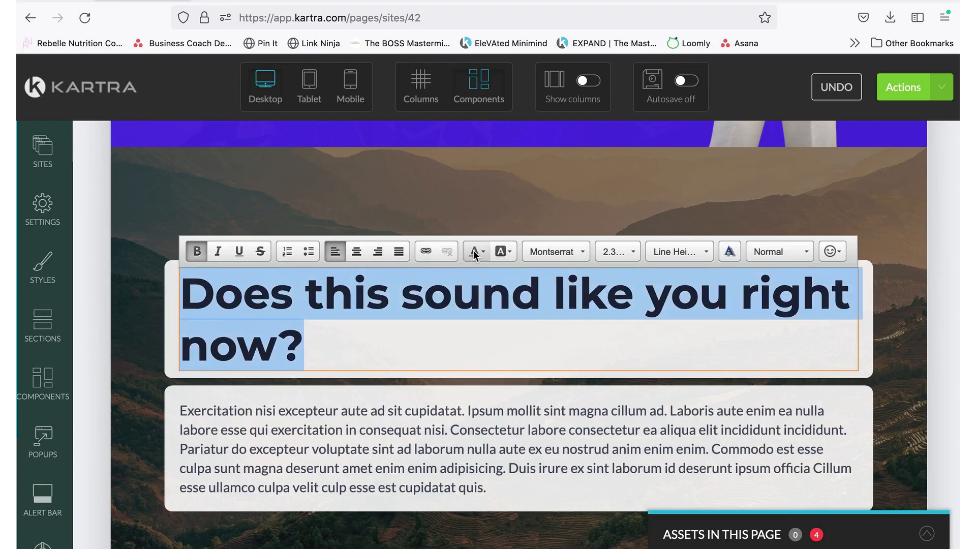
pyautogui.scroll(-10, 473, 253)
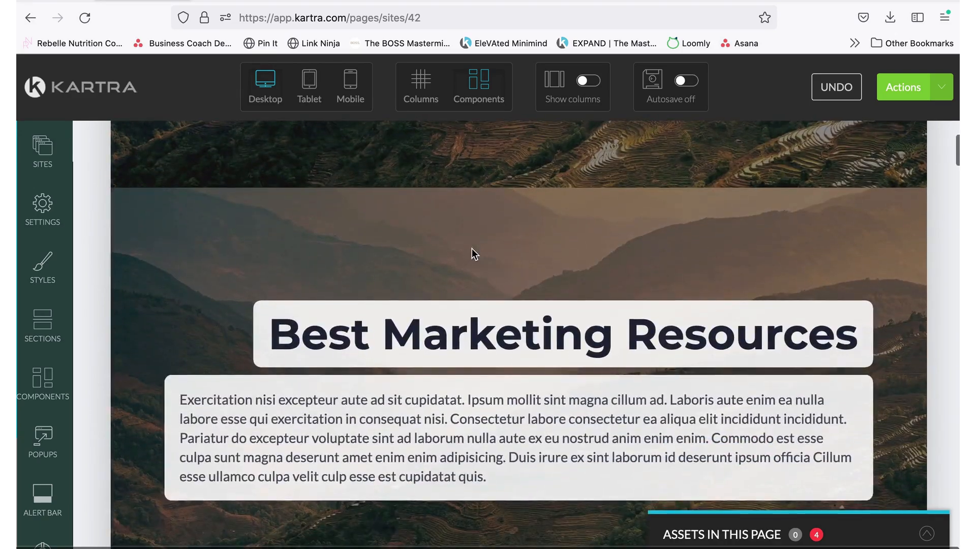
pyautogui.scroll(10, 472, 253)
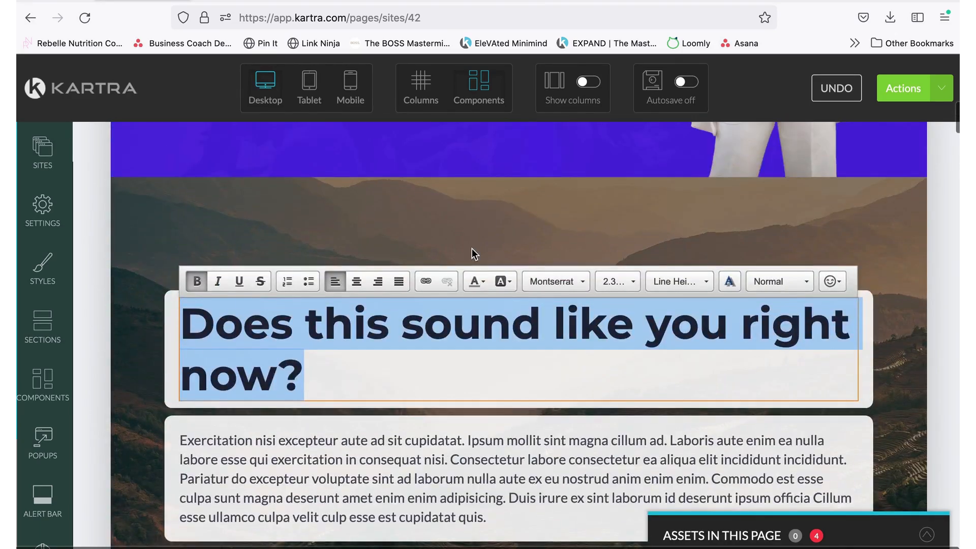
pyautogui.click(615, 281)
pyautogui.scroll(-2, 642, 373)
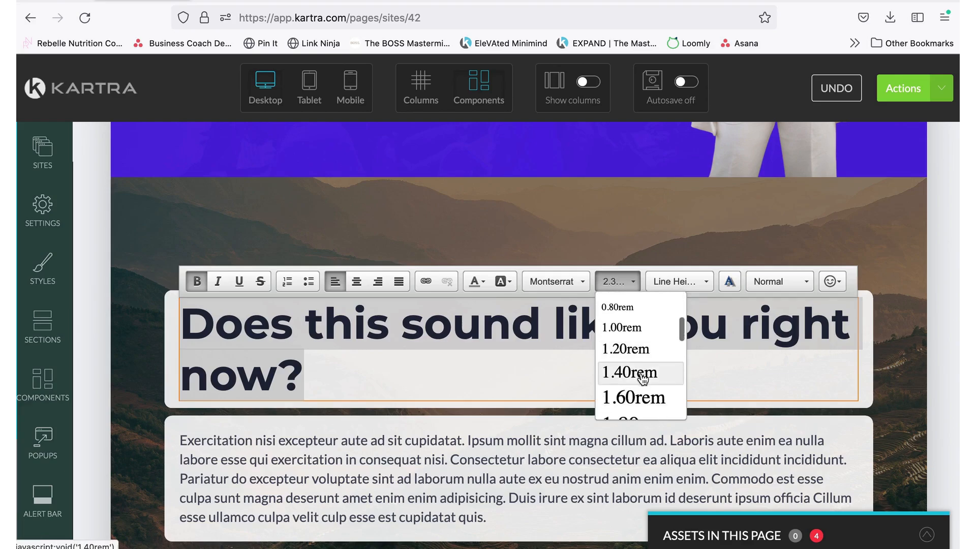
pyautogui.click(642, 372)
pyautogui.click(706, 338)
pyautogui.scroll(-1, 491, 311)
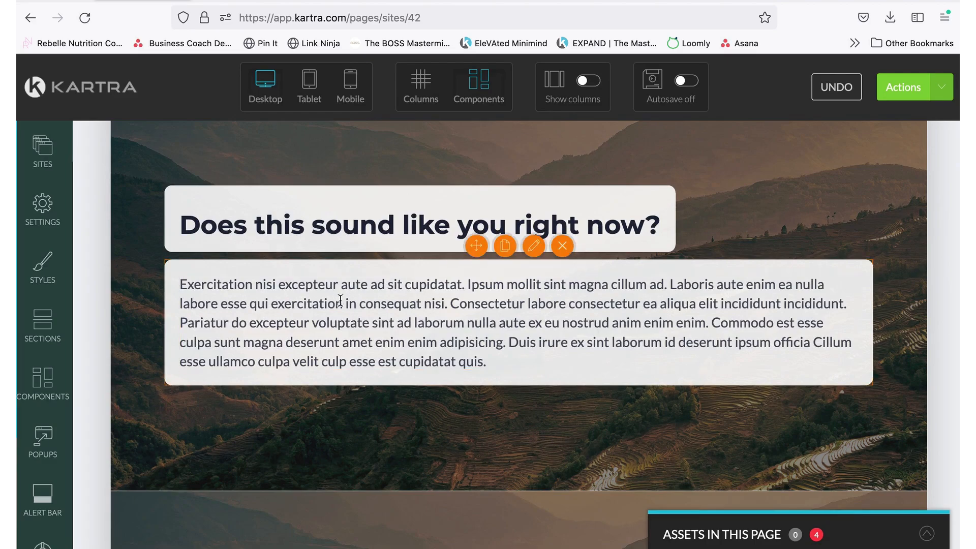
# Drop the first checklist template (Distinct Visual Style, Flexible Page Builder, Cross Browser Supported) under the question headline.
pyautogui.click(28, 379)
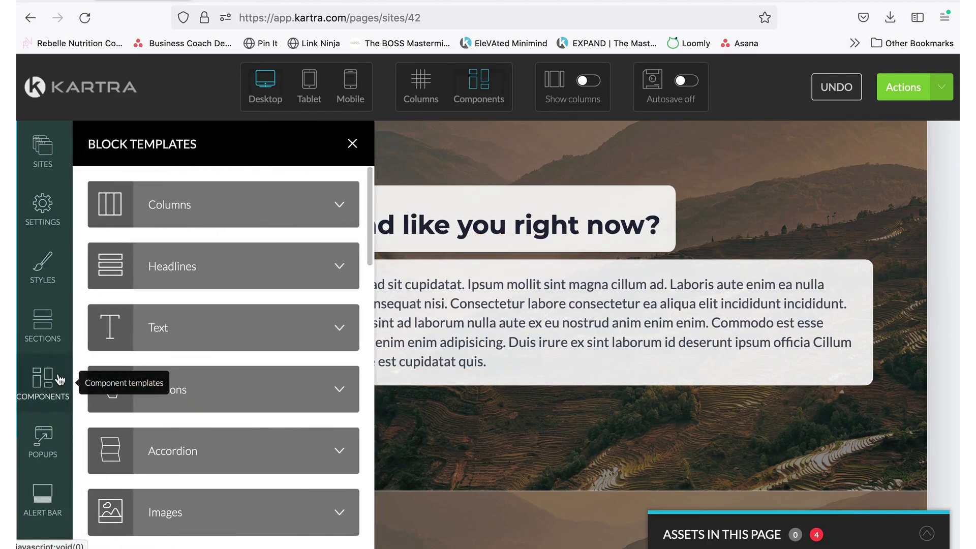
pyautogui.scroll(-3, 176, 238)
pyautogui.scroll(-5, 176, 240)
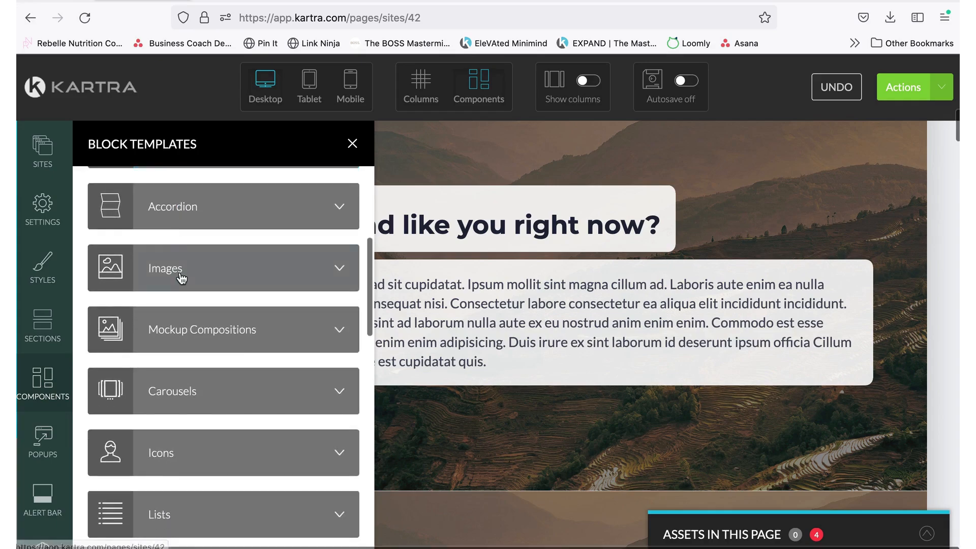
pyautogui.scroll(-1, 181, 287)
pyautogui.click(160, 315)
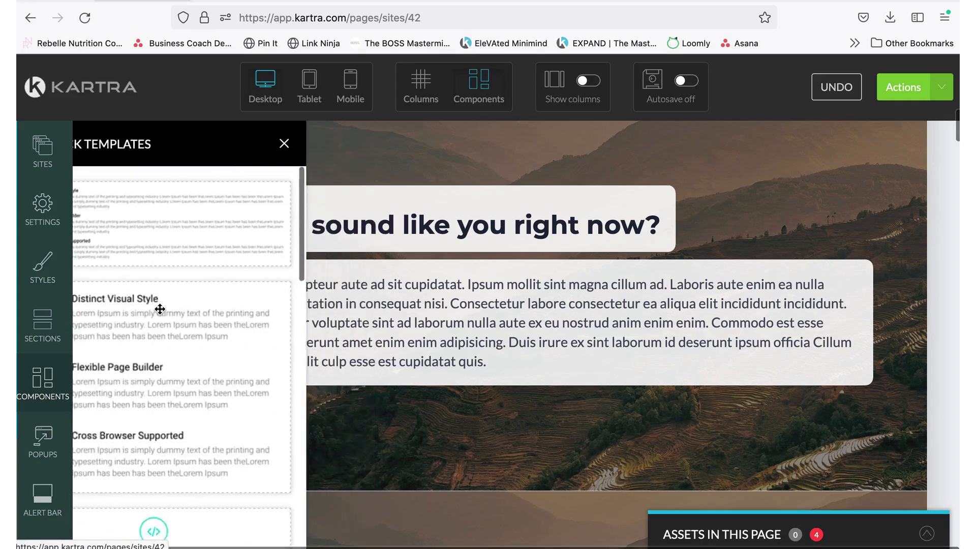
pyautogui.moveTo(165, 226); pyautogui.dragTo(448, 218)
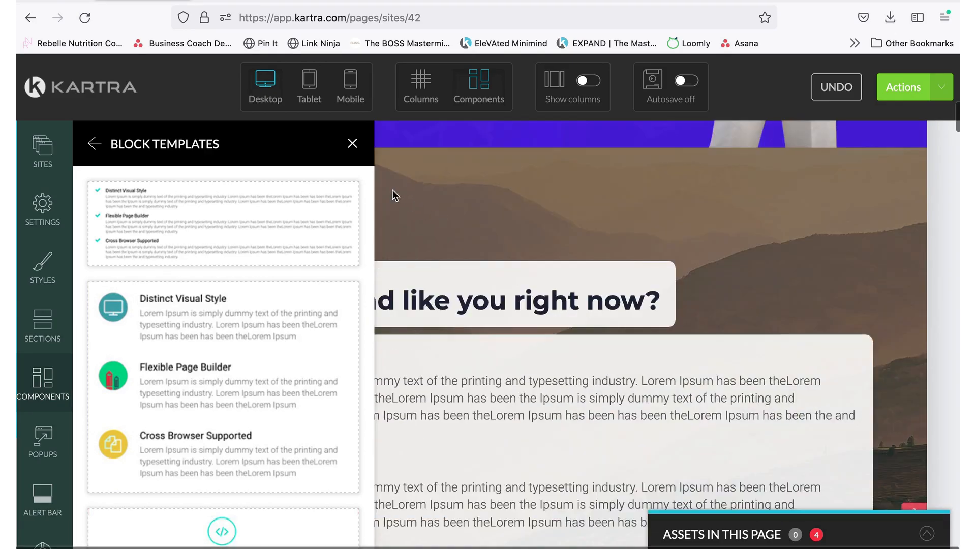
pyautogui.click(353, 143)
pyautogui.scroll(-3, 480, 395)
pyautogui.scroll(-2, 480, 396)
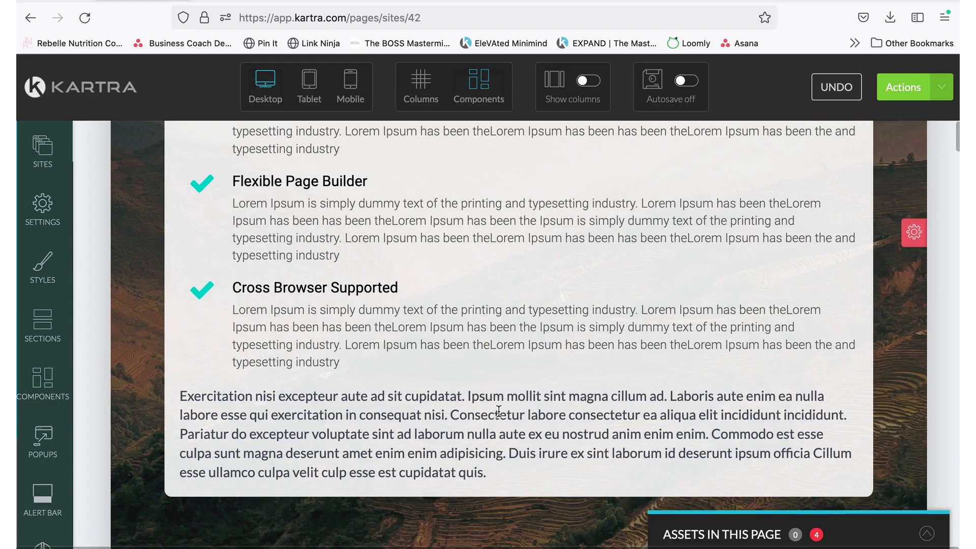
# Delete the Exercitation placeholder paragraph from the section.
pyautogui.moveTo(498, 413)
pyautogui.click(577, 372)
pyautogui.scroll(5, 409, 285)
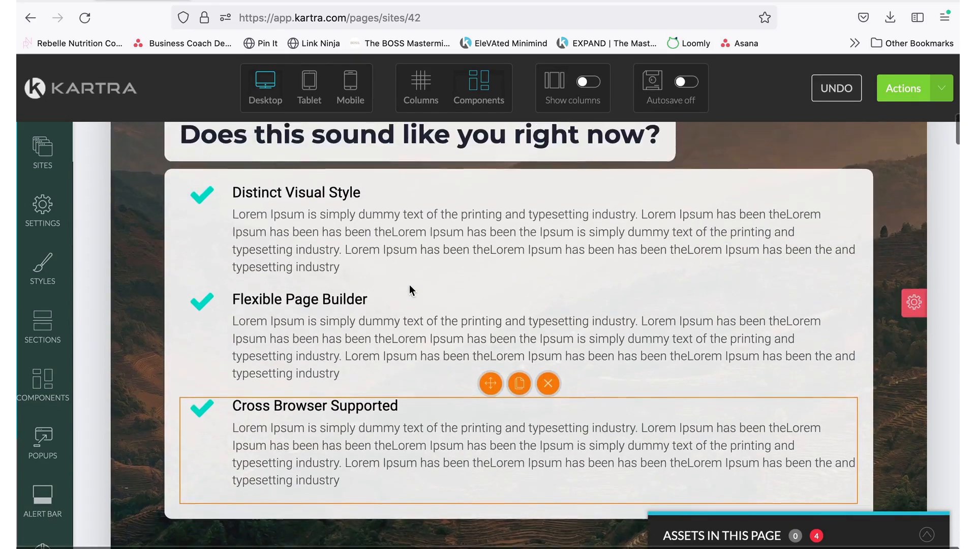
pyautogui.scroll(-2, 410, 284)
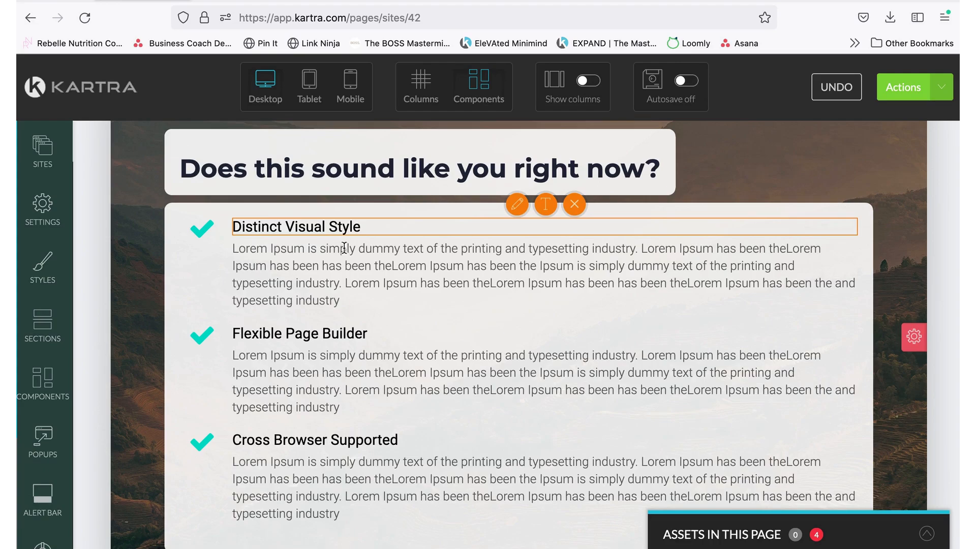
# Retitle the first checklist item 'Struggling with X' and replace its description, starting with 'Every'.
pyautogui.click(545, 206)
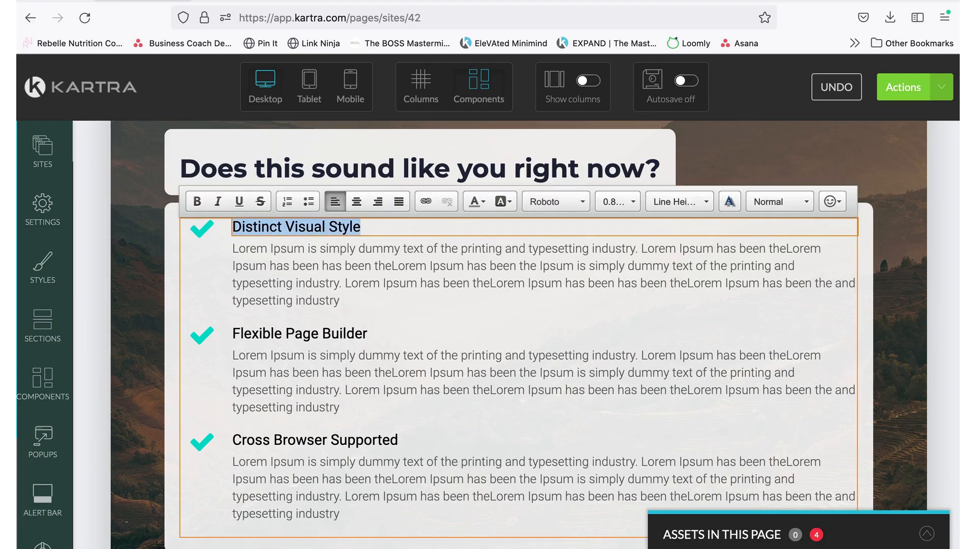
pyautogui.write('Struggling with X')
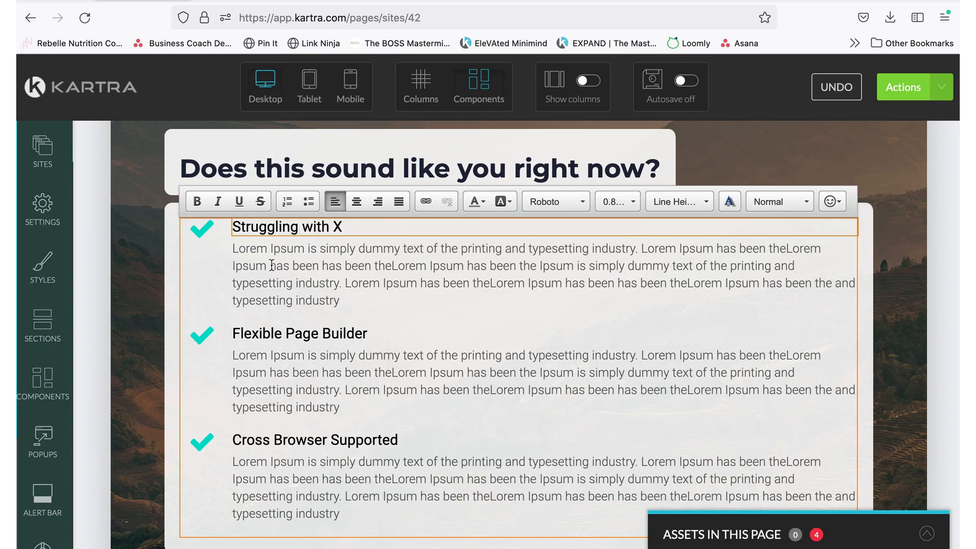
pyautogui.click(297, 285)
pyautogui.click(546, 227)
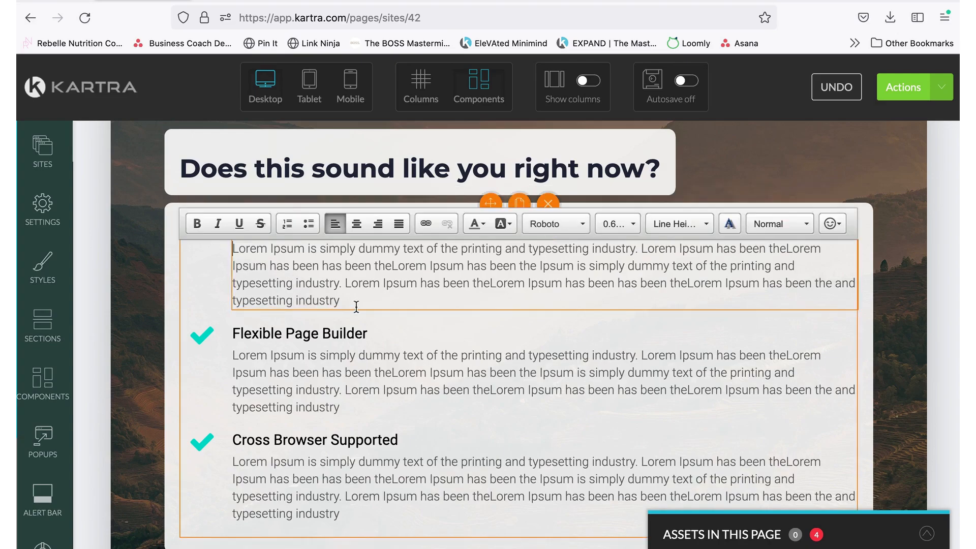
pyautogui.hotkey('ctrl', 'a')
pyautogui.press('BackSpace')
pyautogui.write('Every')
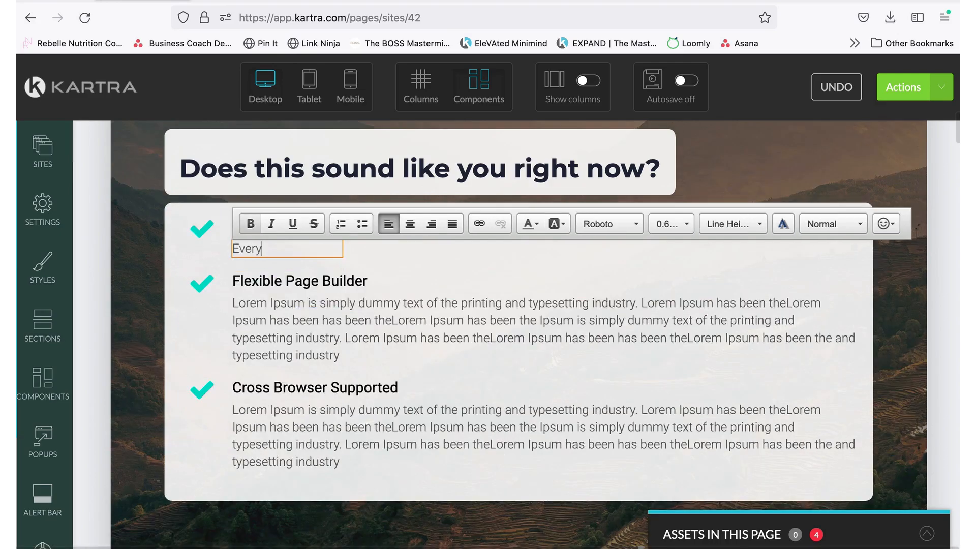
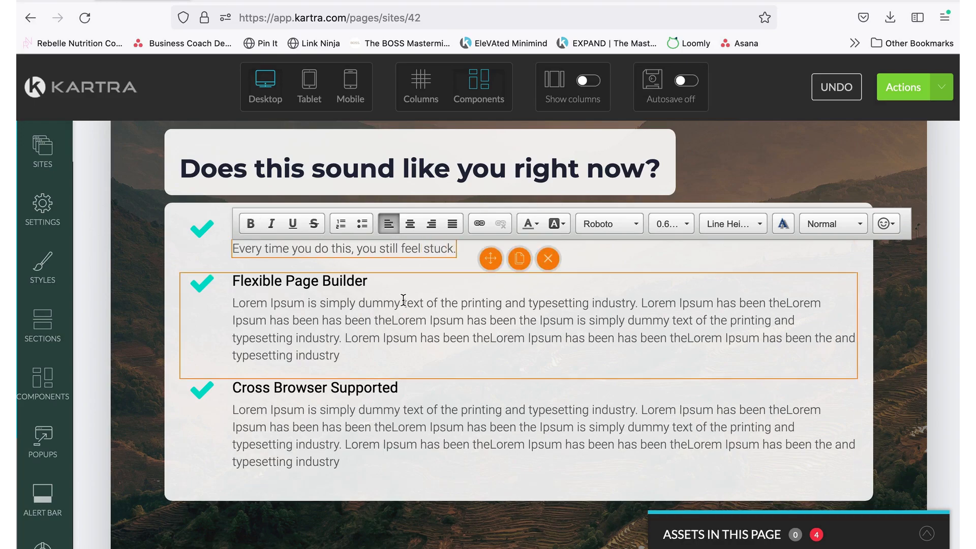
# Delete the subtitle under 'Struggling with X' and the Flexible Page Builder and Cross Browser Supported descriptions.
pyautogui.click(587, 261)
pyautogui.moveTo(395, 244)
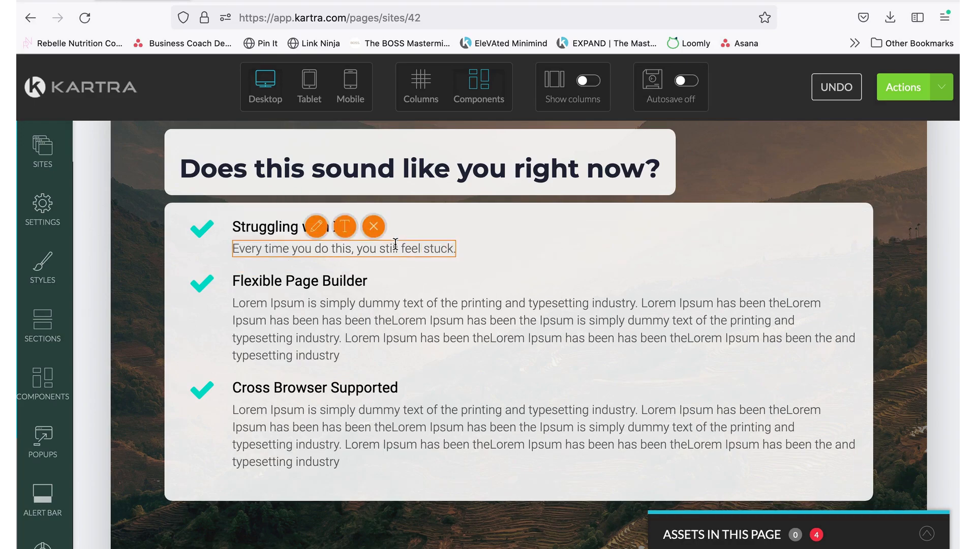
pyautogui.click(374, 229)
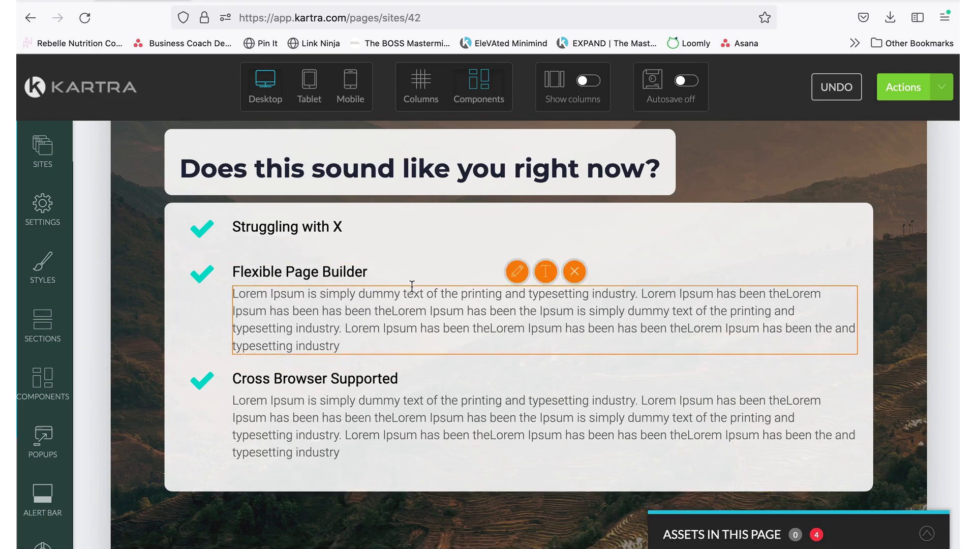
pyautogui.click(575, 274)
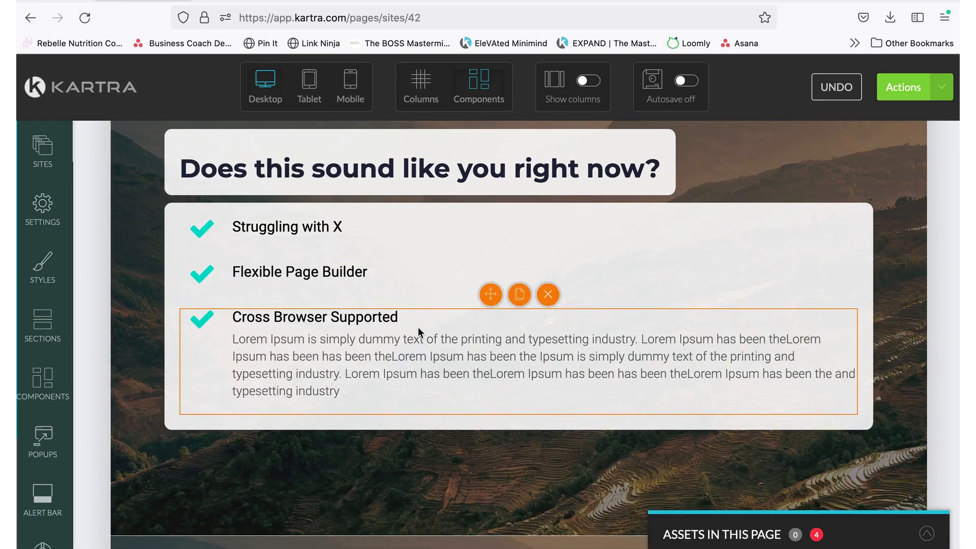
pyautogui.moveTo(494, 343)
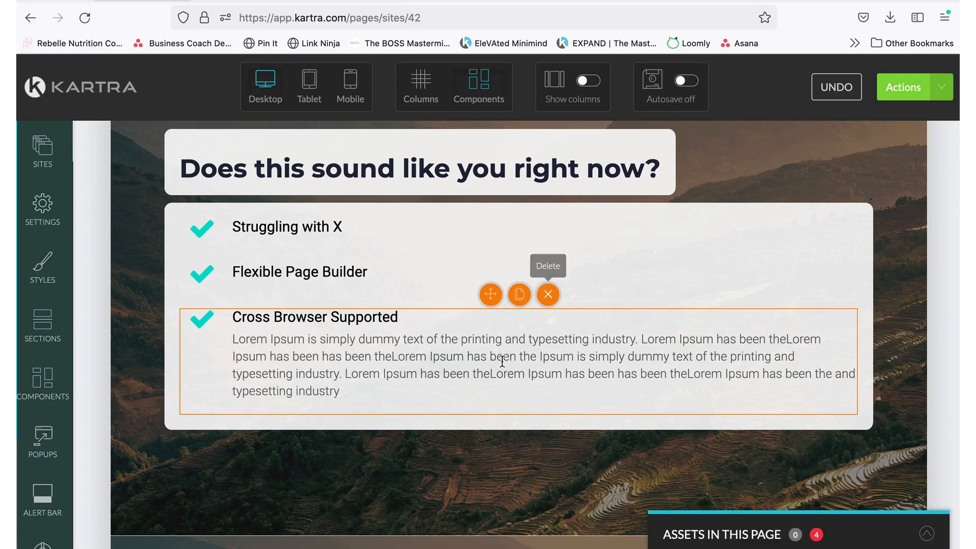
pyautogui.click(576, 319)
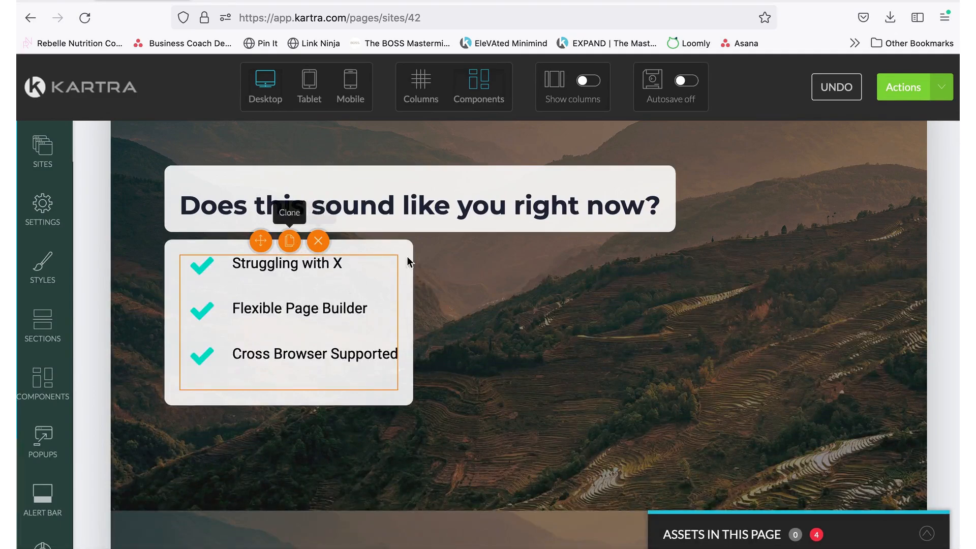
# Extend the first list item: your situation is never going to improve no matter what you do.
pyautogui.scroll(3, 514, 261)
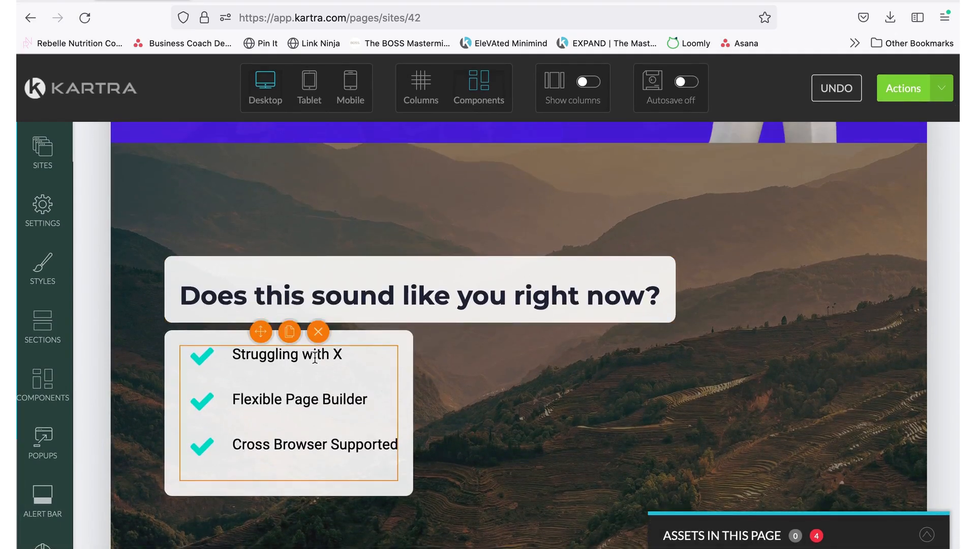
pyautogui.click(309, 354)
pyautogui.click(288, 339)
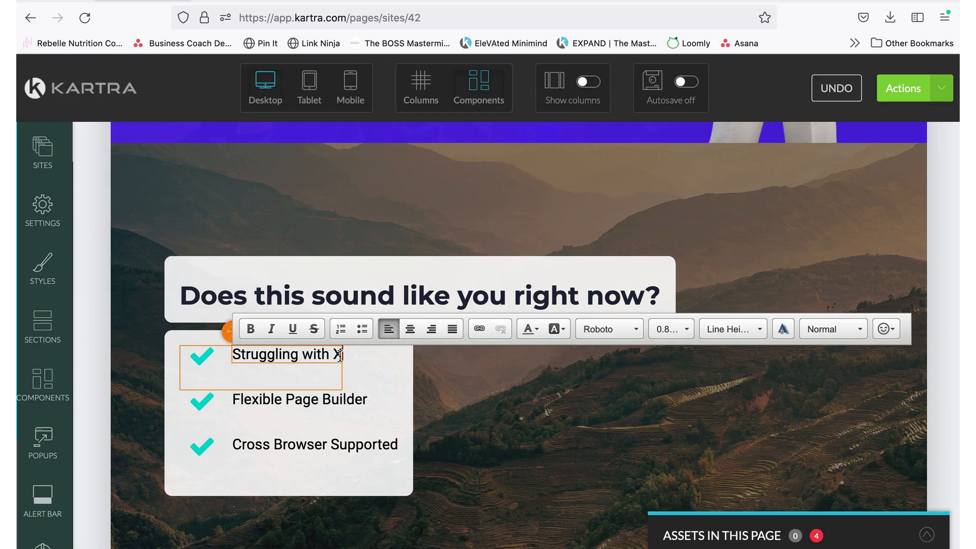
pyautogui.write(', and fe')
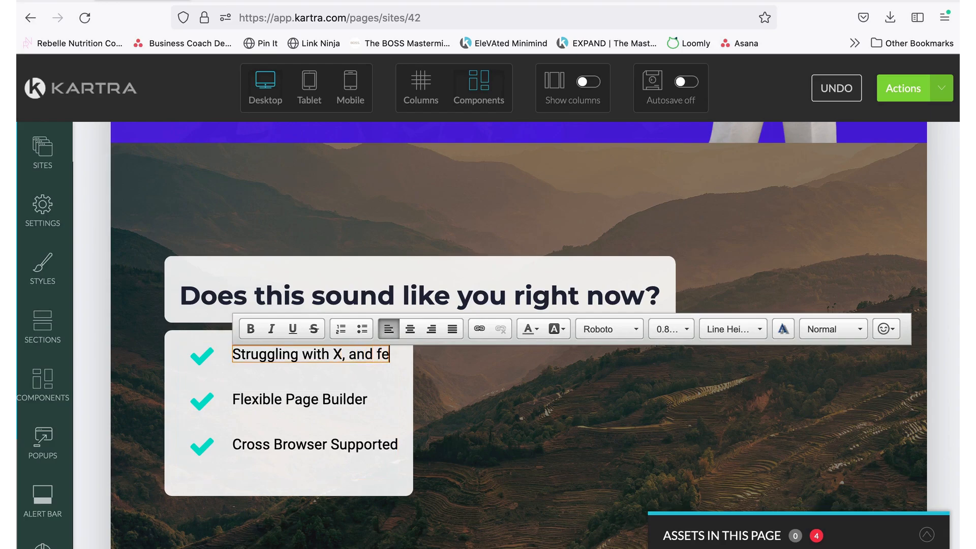
pyautogui.write('eling like yo')
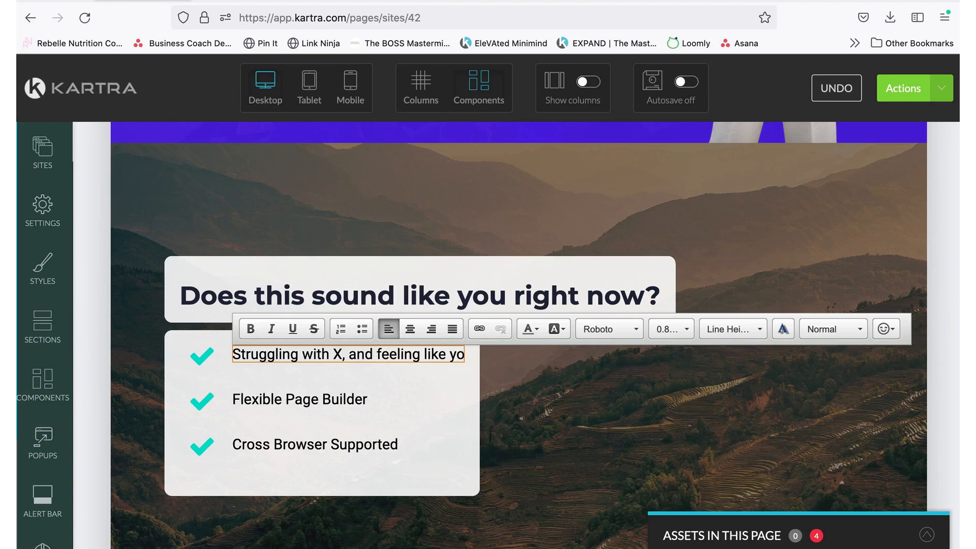
pyautogui.write('9ur sur sit')
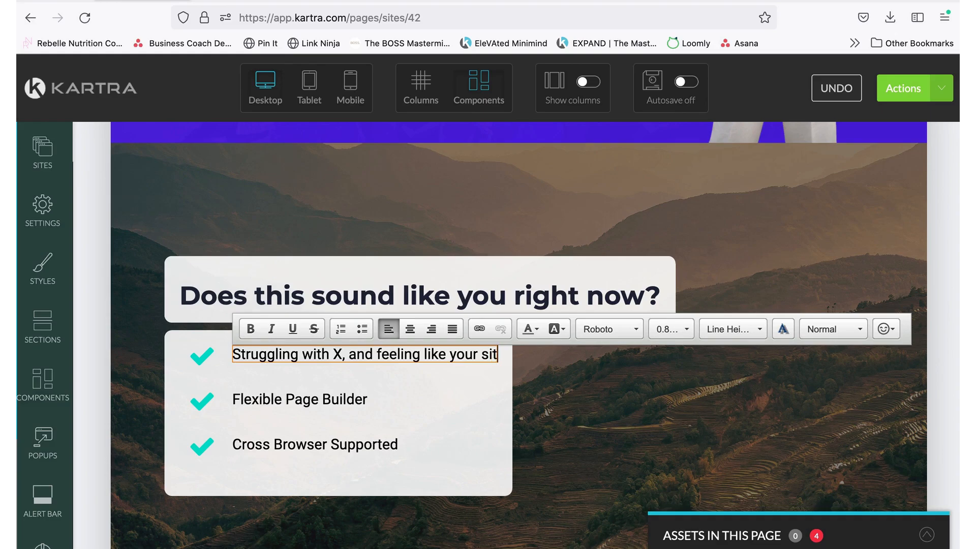
pyautogui.write('atuation is never going')
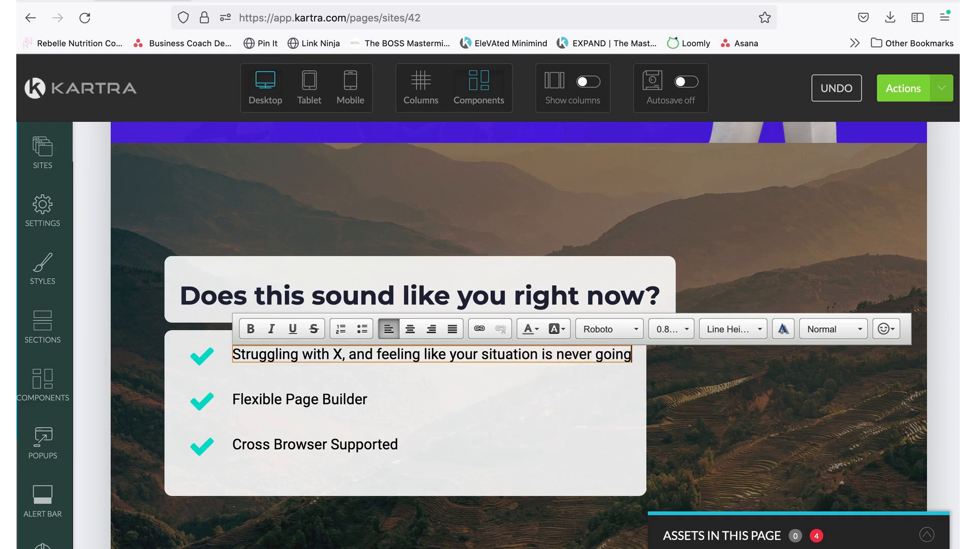
pyautogui.write(' to improve n')
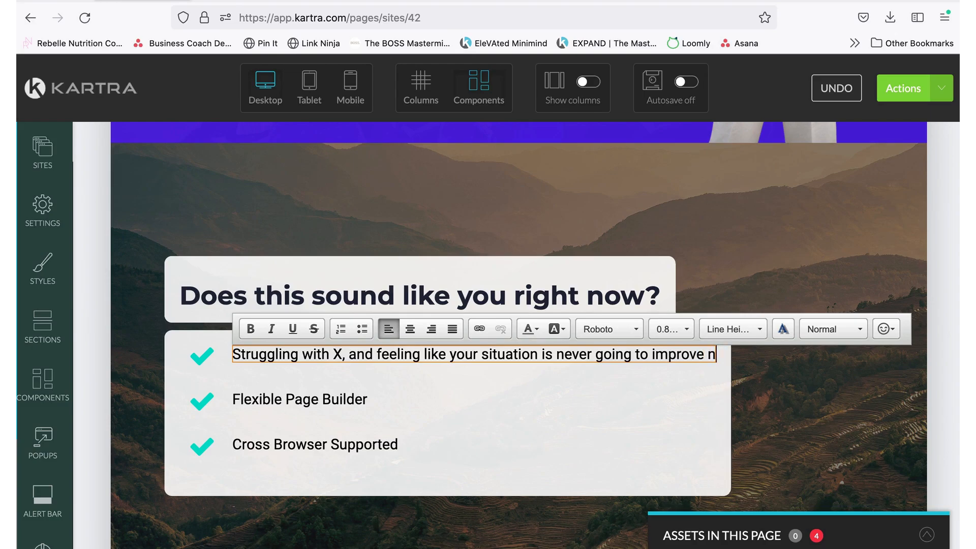
pyautogui.write('o matter what yu do')
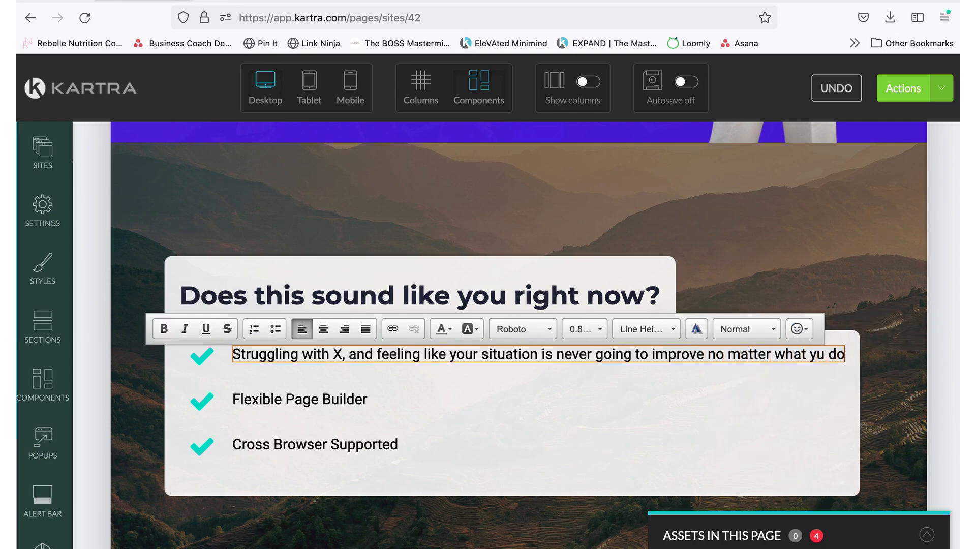
pyautogui.press('BackSpace')
pyautogui.press('BackSpace')
pyautogui.press('BackSpace')
pyautogui.press('BackSpace')
pyautogui.write('ou do')
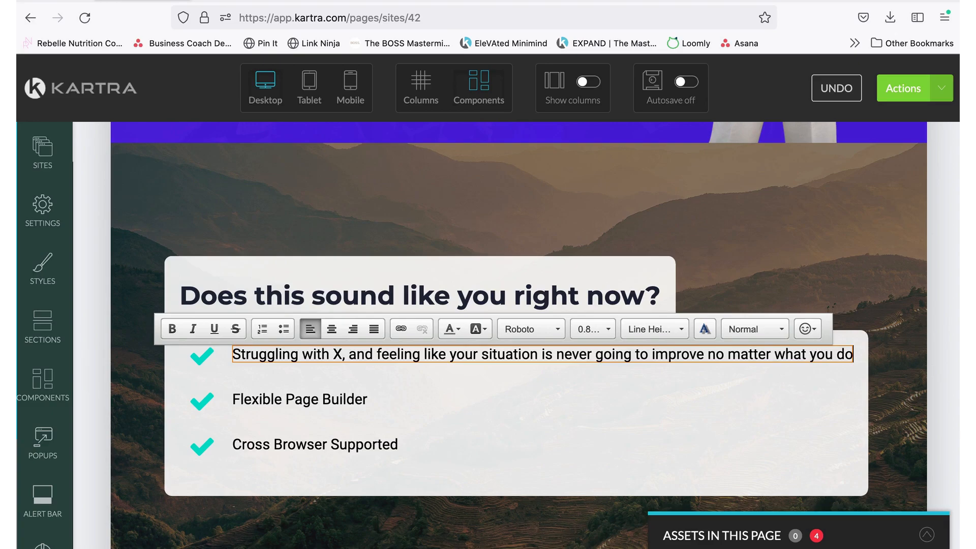
pyautogui.click(398, 203)
pyautogui.scroll(-10, 402, 191)
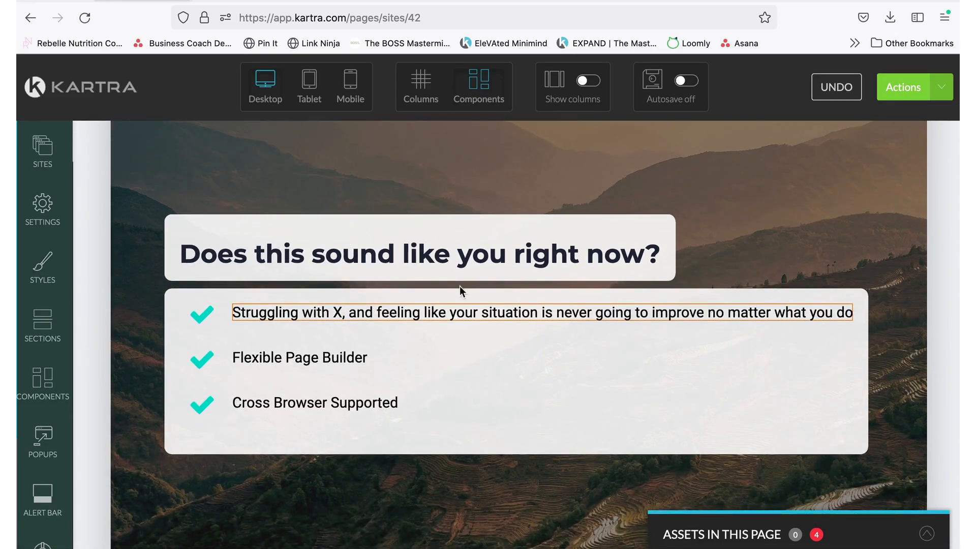
pyautogui.scroll(10, 582, 262)
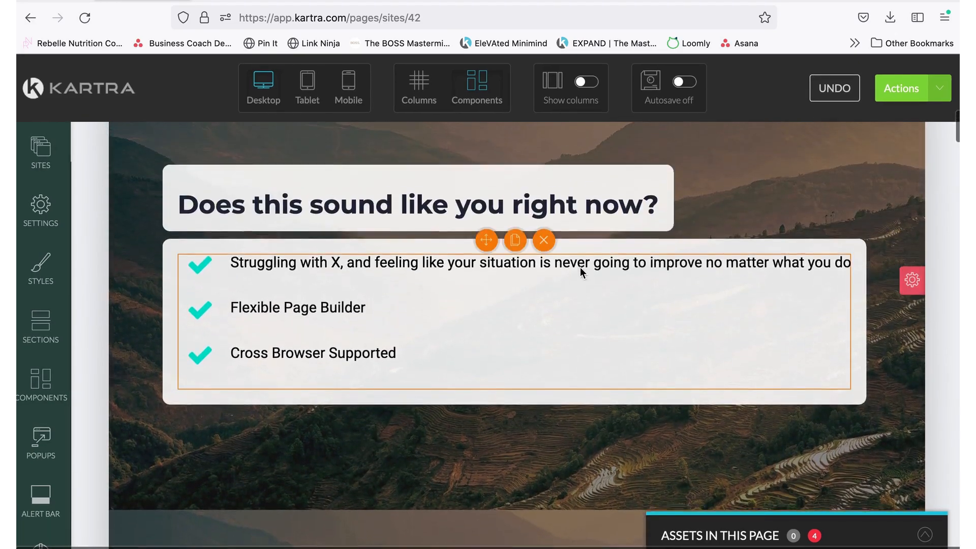
# Add dots to 'Does this sound like you right now?' and replace Best Marketing Resources with 'but you are wishing your bank account looked like this?'.
pyautogui.click(447, 163)
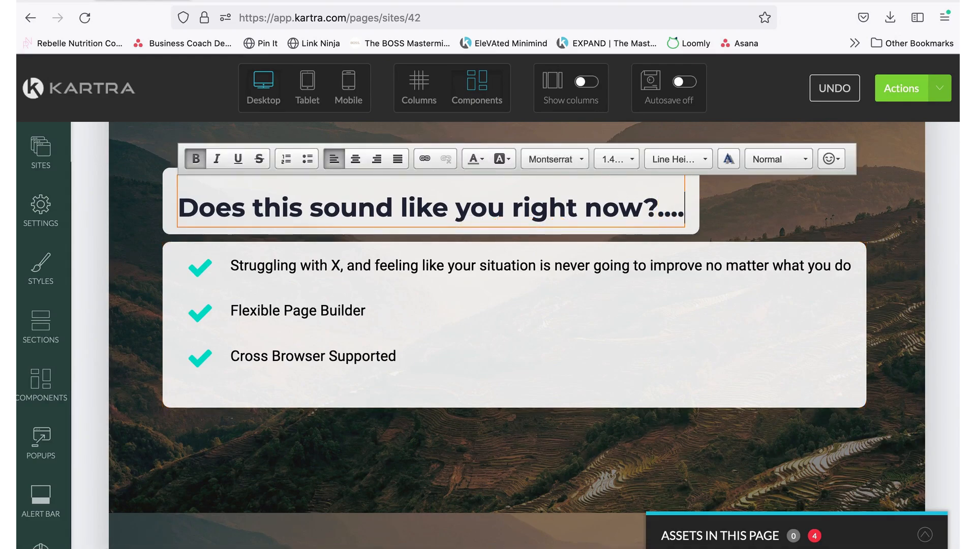
pyautogui.scroll(-10, 554, 423)
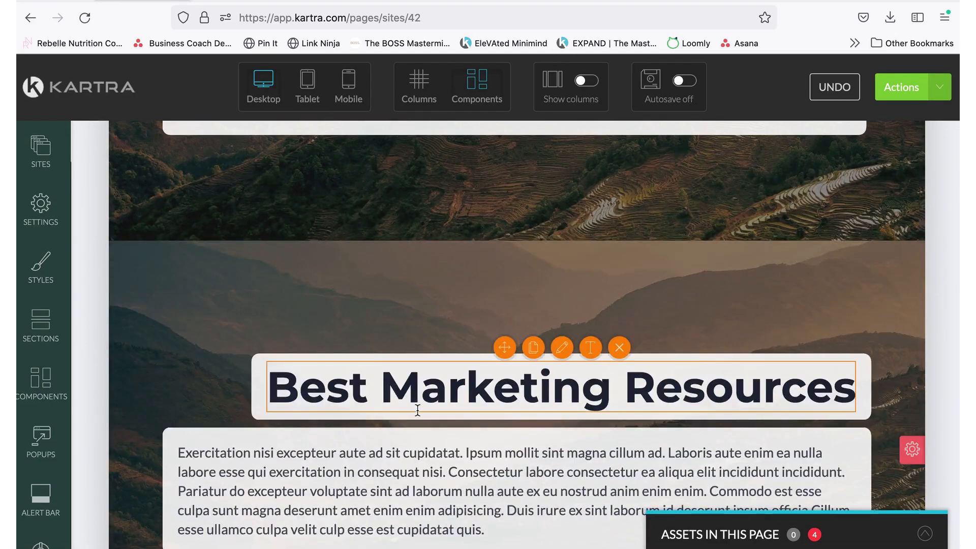
pyautogui.click(591, 350)
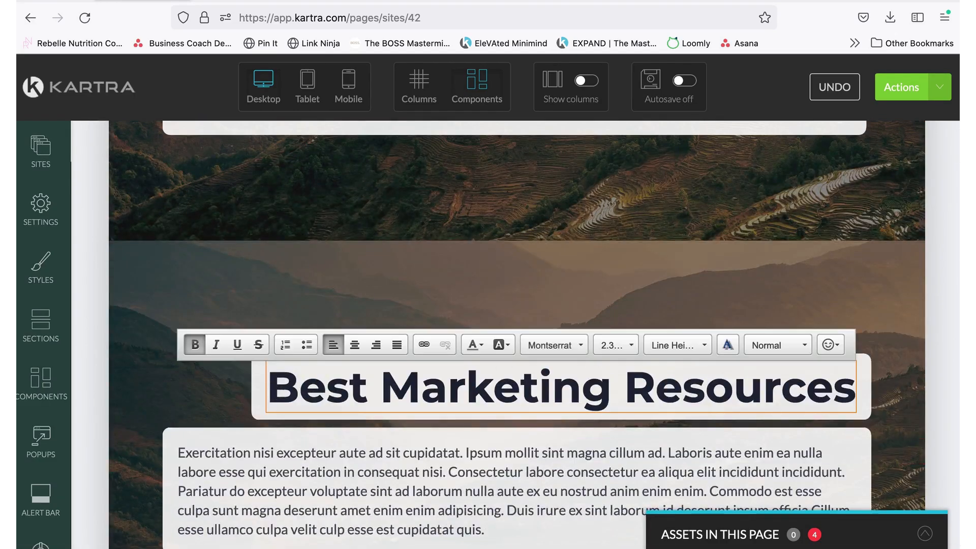
pyautogui.moveTo(275, 396); pyautogui.dragTo(816, 420)
pyautogui.write('but you')
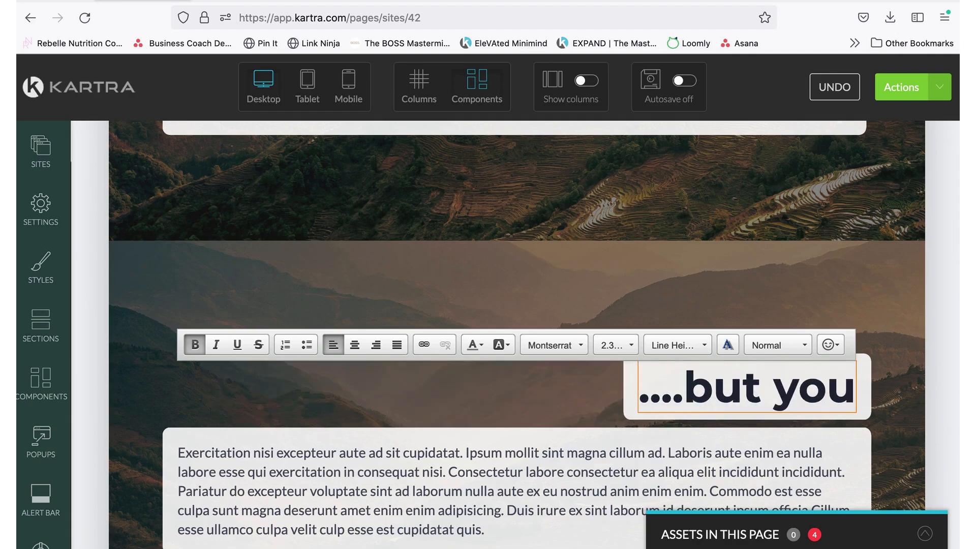
pyautogui.write(' are wishing your')
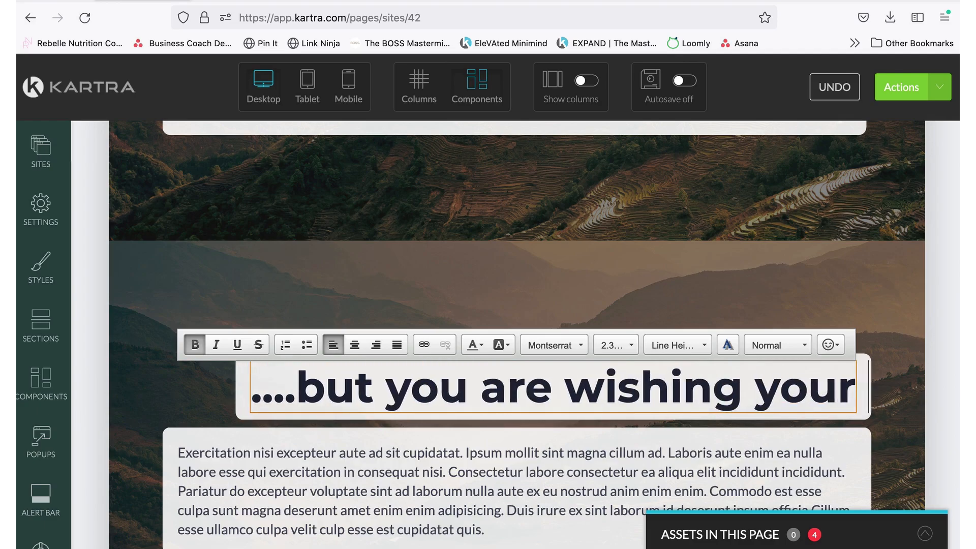
pyautogui.write(' bank account looked l')
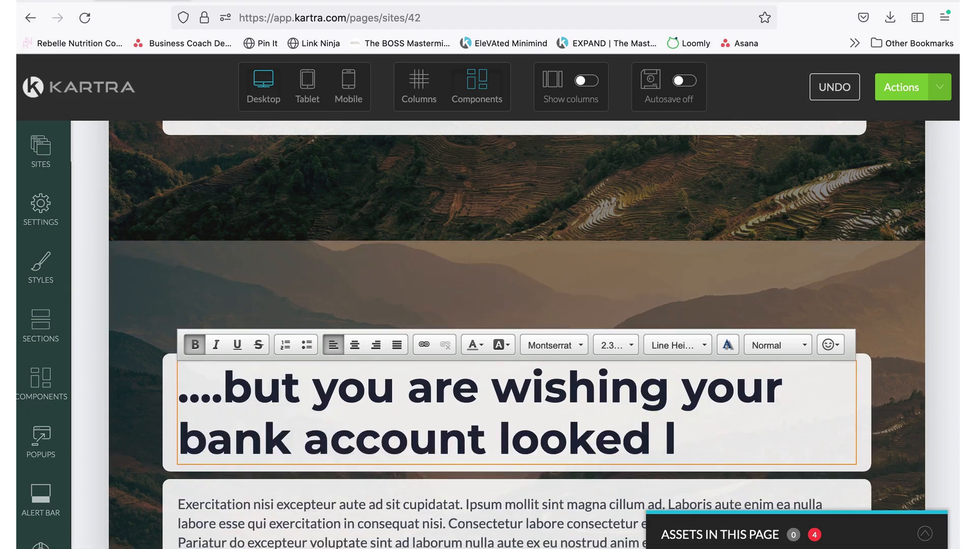
pyautogui.write('ike this?')
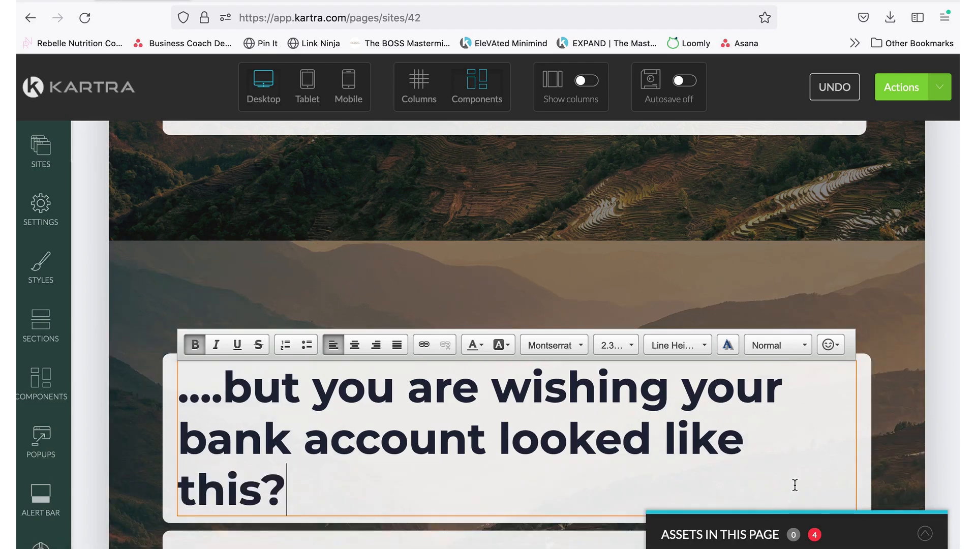
# Shrink the new bank-account heading to a 0.80rem font size.
pyautogui.moveTo(331, 488); pyautogui.dragTo(173, 410)
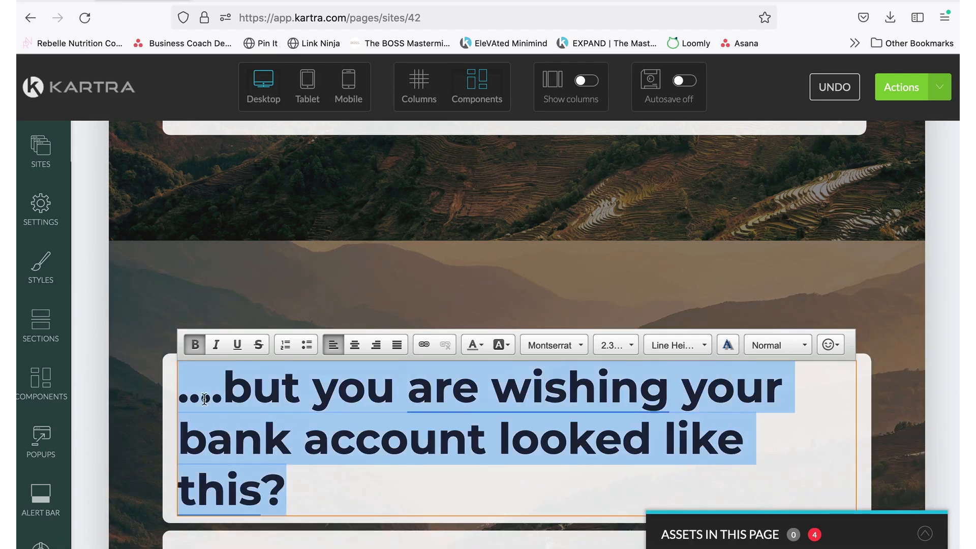
pyautogui.click(630, 345)
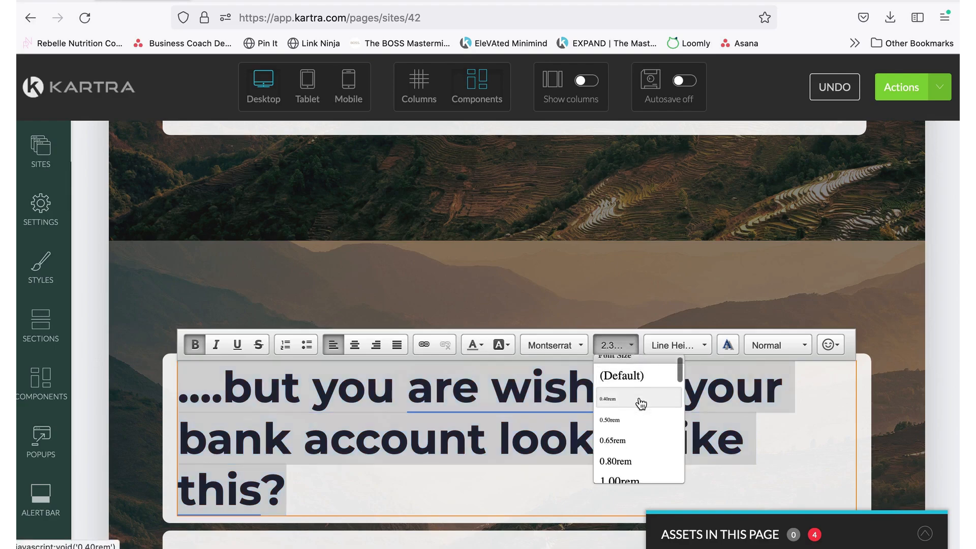
pyautogui.click(630, 453)
pyautogui.click(539, 261)
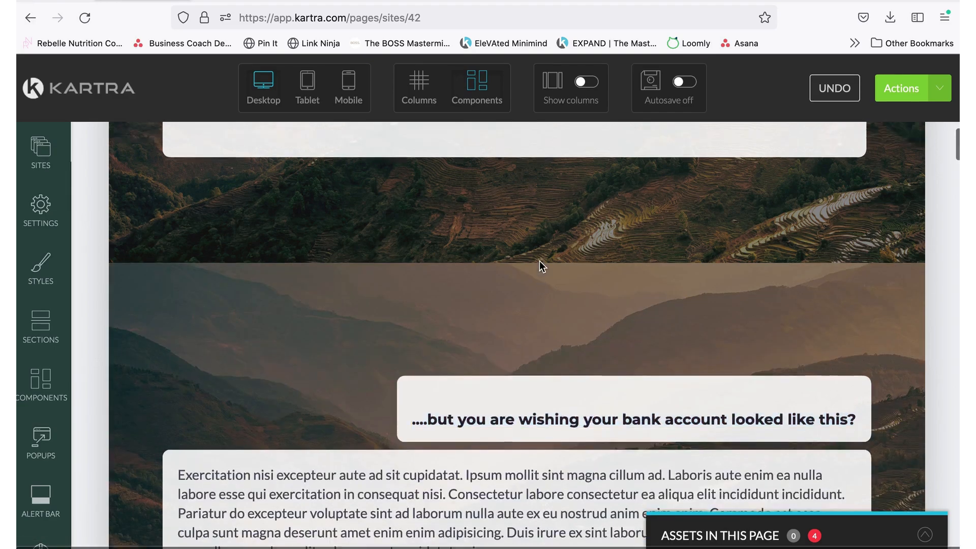
# Swap the bank-account section's mountain background for the black-and-white photo of a hand against a blazer.
pyautogui.scroll(5, 539, 261)
pyautogui.scroll(14, 422, 284)
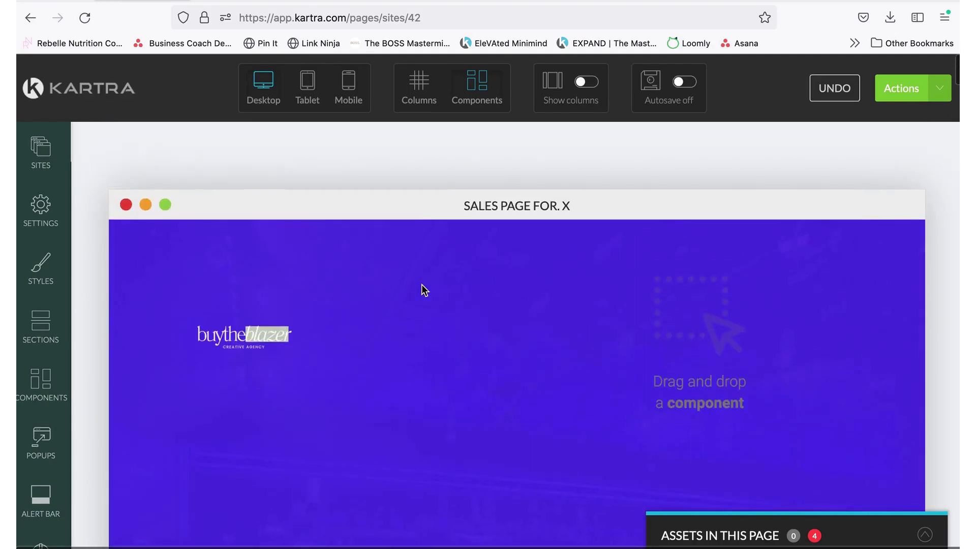
pyautogui.scroll(-11, 422, 284)
pyautogui.scroll(-3, 489, 397)
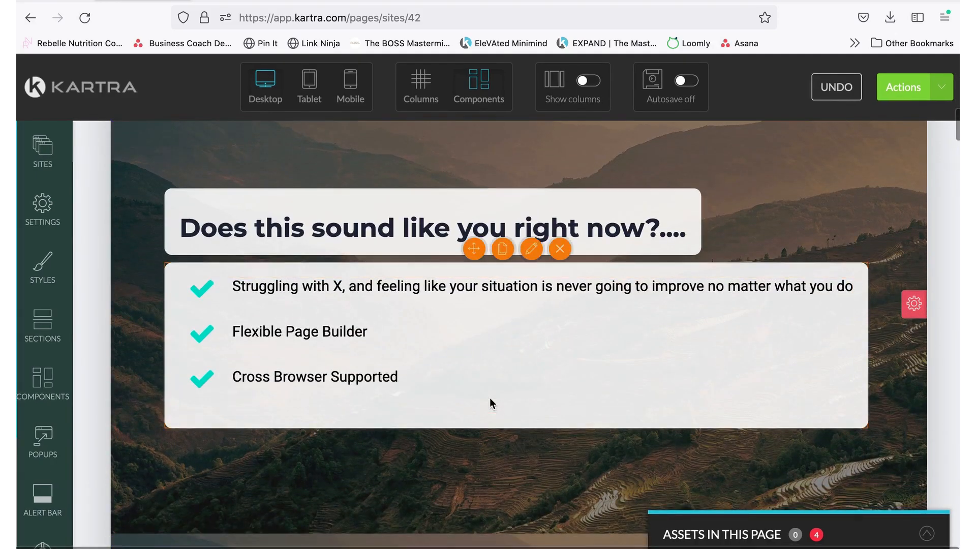
pyautogui.scroll(-5, 520, 394)
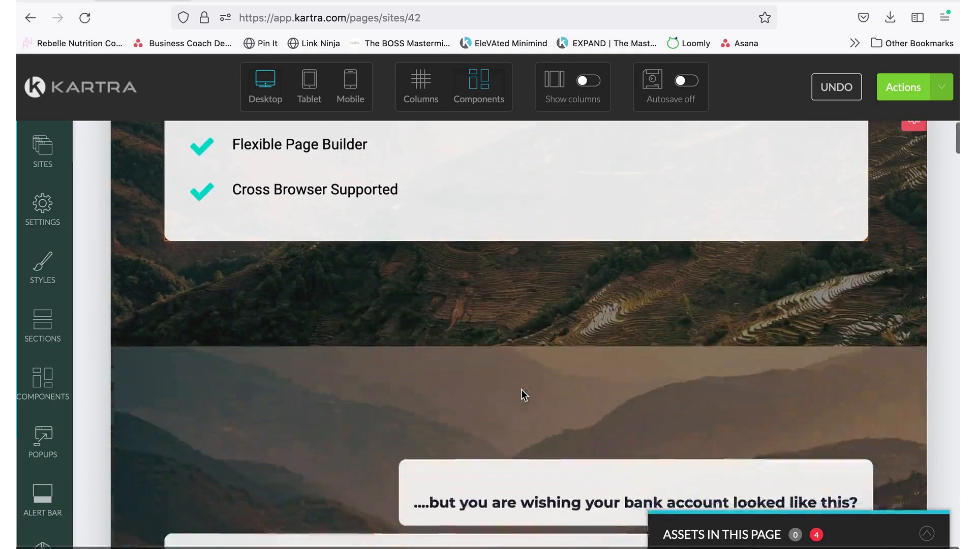
pyautogui.scroll(-3, 593, 386)
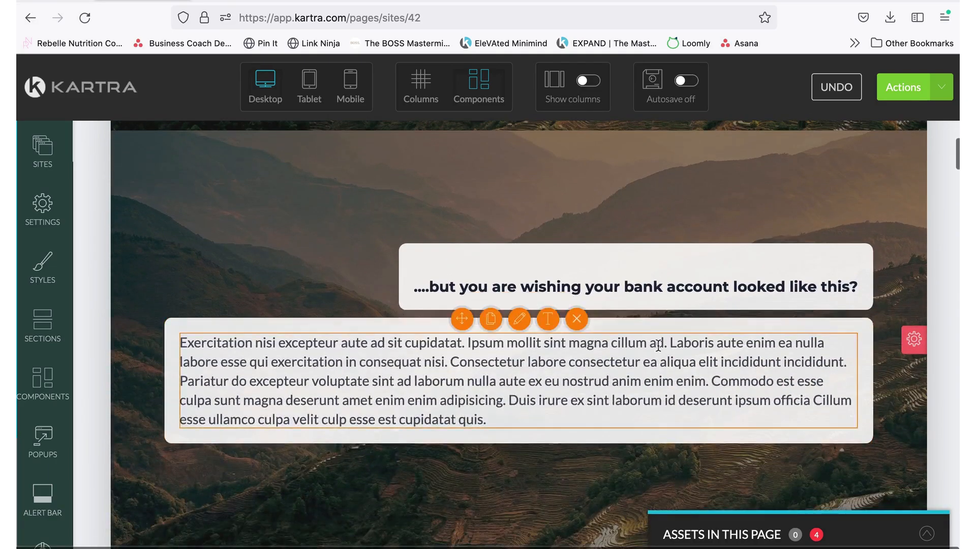
pyautogui.moveTo(912, 342)
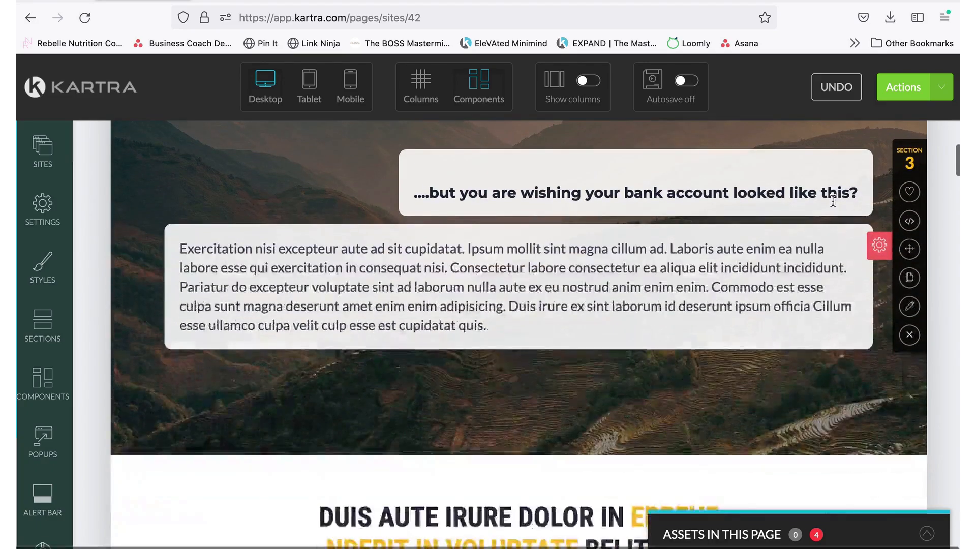
pyautogui.scroll(-2, 831, 203)
pyautogui.click(910, 306)
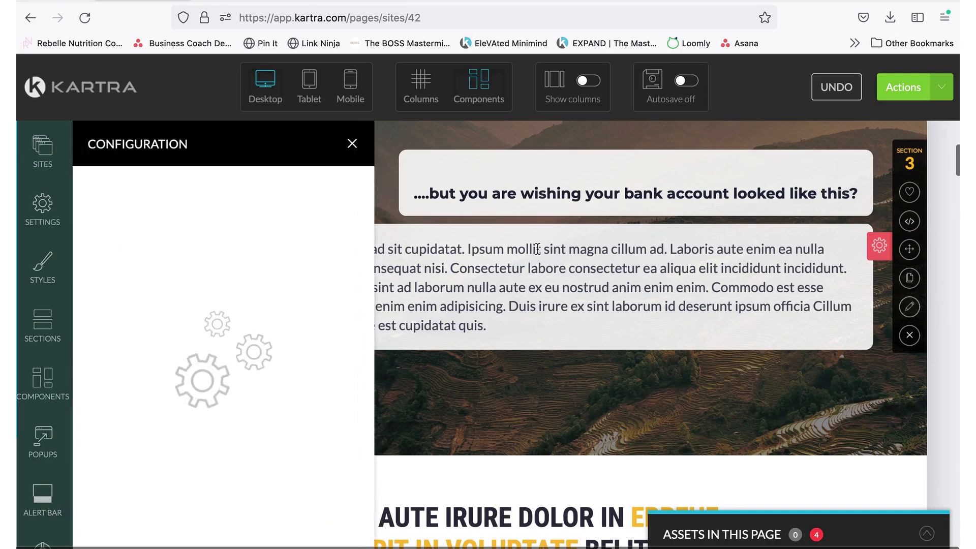
pyautogui.click(177, 187)
pyautogui.click(251, 399)
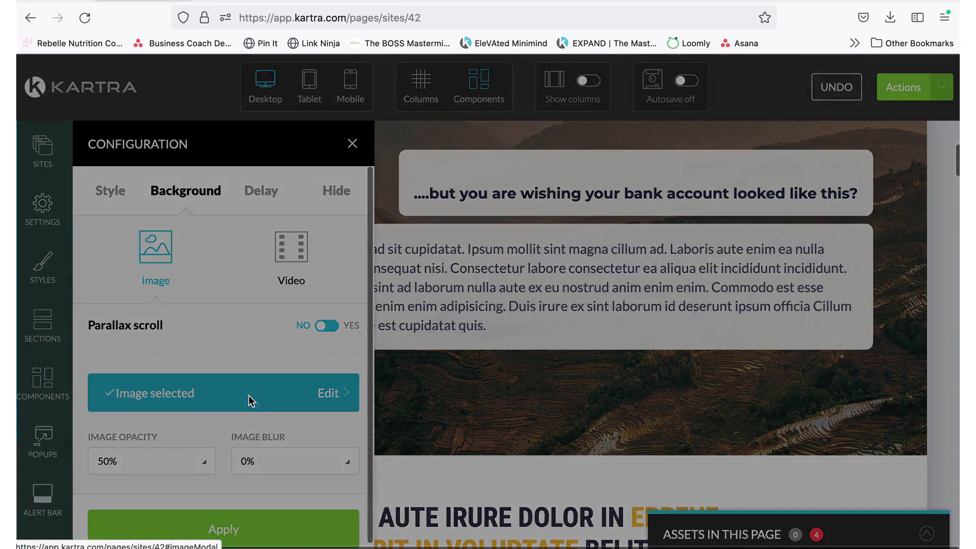
pyautogui.scroll(-5, 401, 314)
pyautogui.scroll(-3, 401, 314)
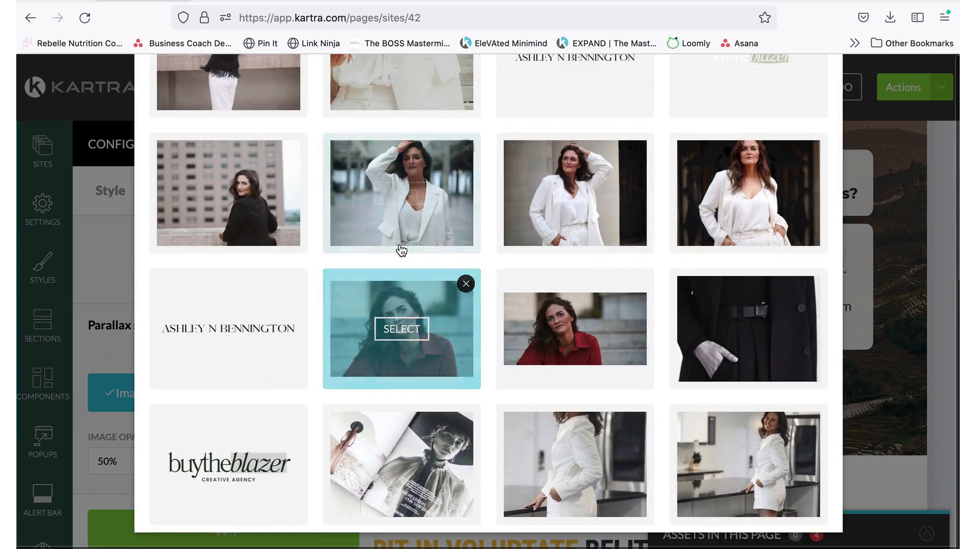
pyautogui.scroll(2, 402, 250)
pyautogui.scroll(-2, 516, 277)
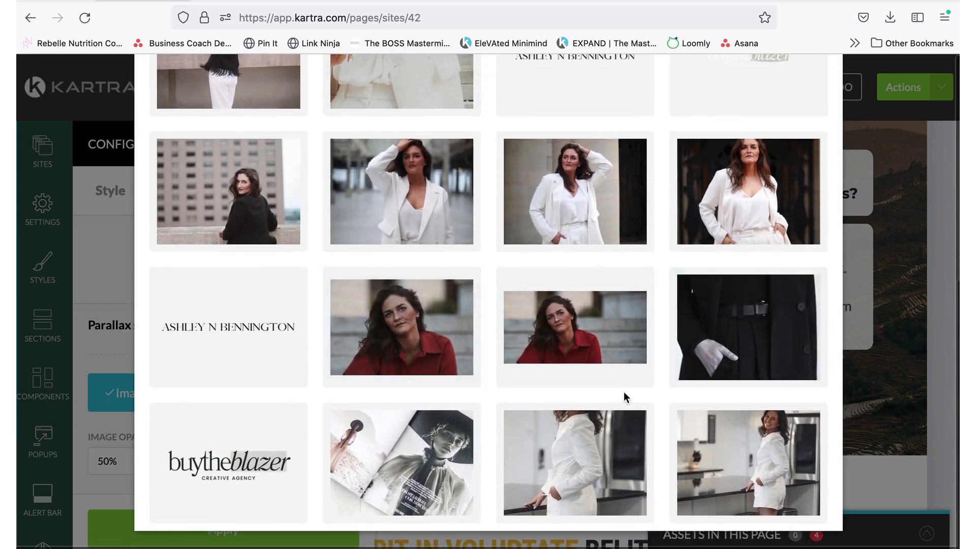
pyautogui.scroll(8, 755, 332)
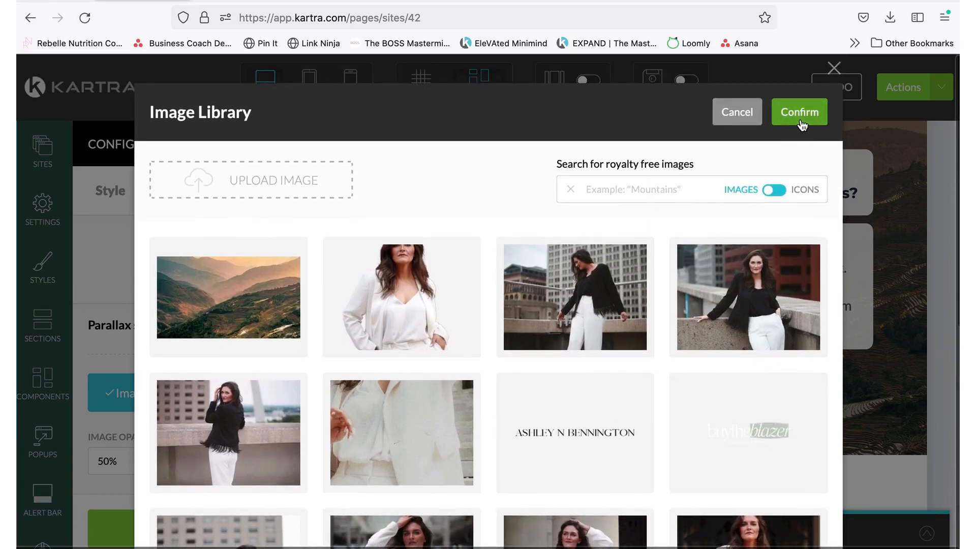
pyautogui.click(800, 113)
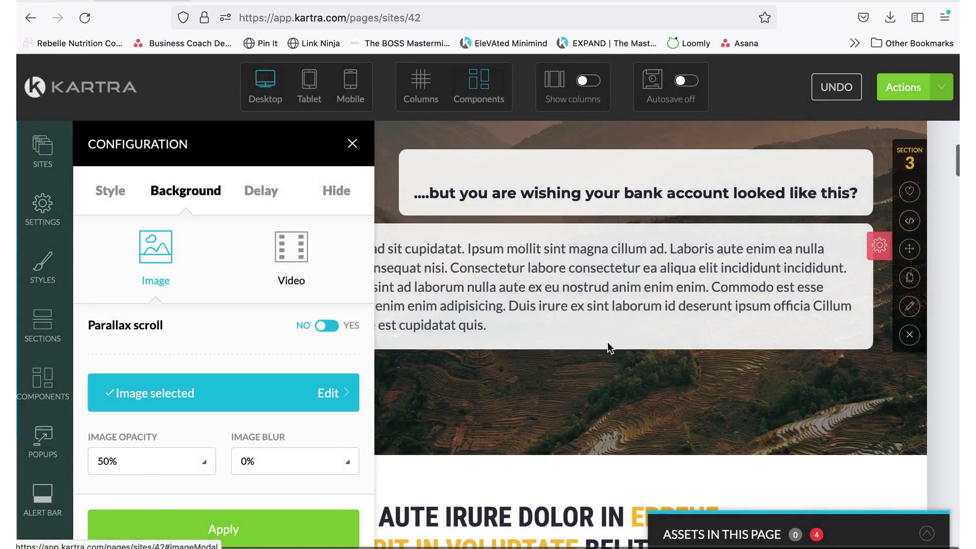
pyautogui.click(224, 528)
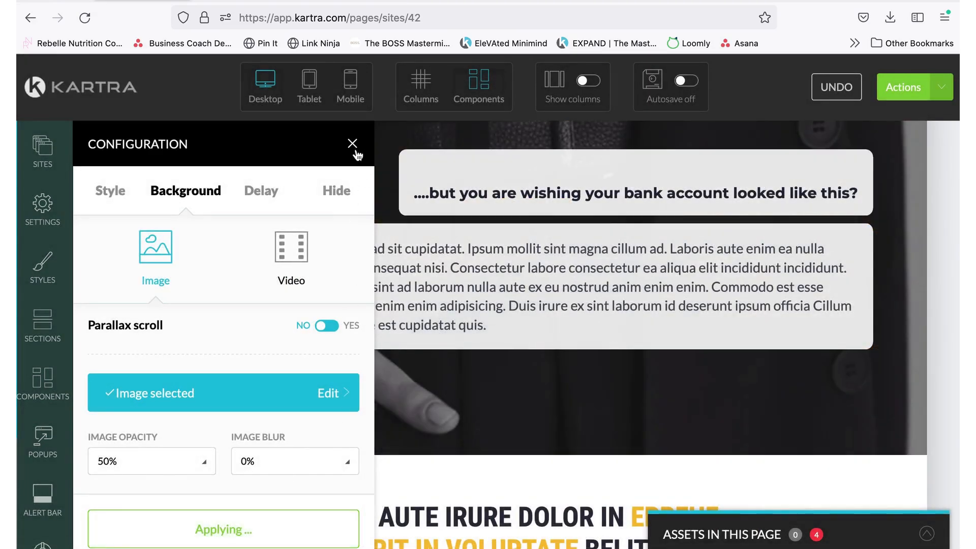
pyautogui.click(353, 143)
pyautogui.scroll(-10, 377, 296)
pyautogui.scroll(10, 377, 297)
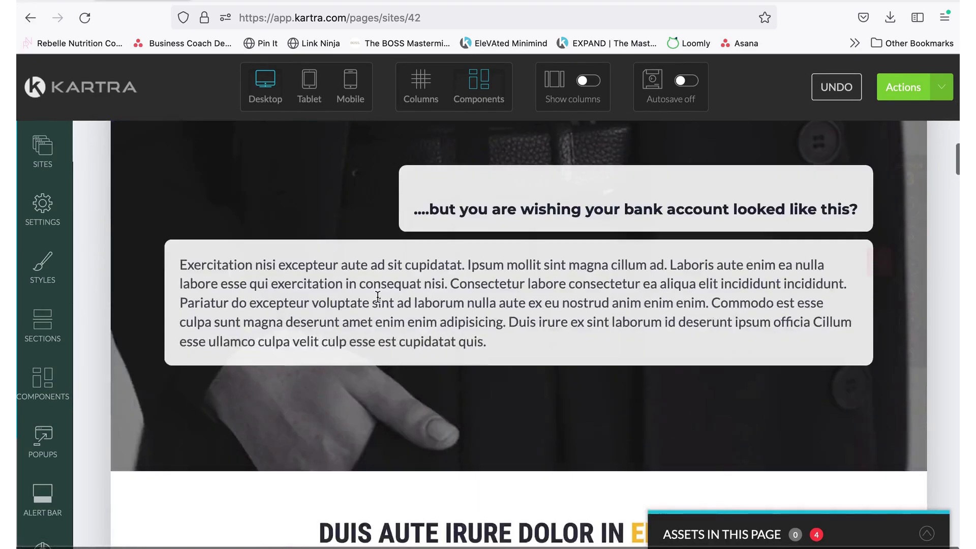
pyautogui.scroll(10, 377, 297)
# Delete the concert-crowd photo collage under the DUIS AUTE IRURE DOLOR heading.
pyautogui.scroll(-10, 538, 367)
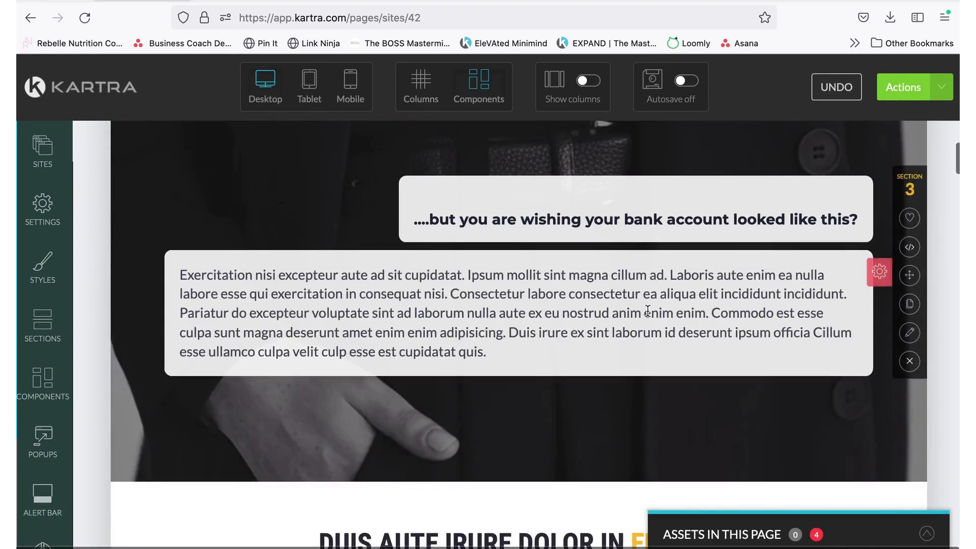
pyautogui.scroll(2, 526, 230)
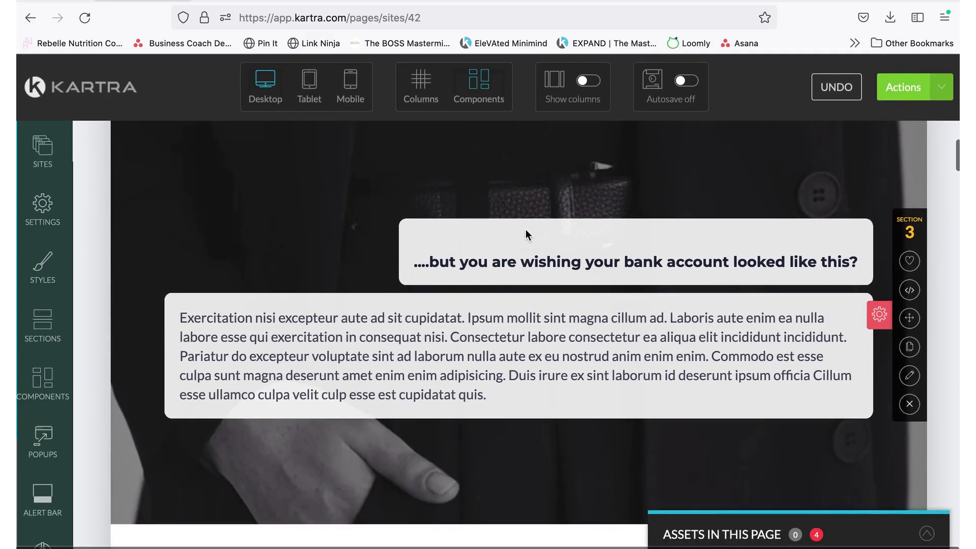
pyautogui.scroll(20, 525, 229)
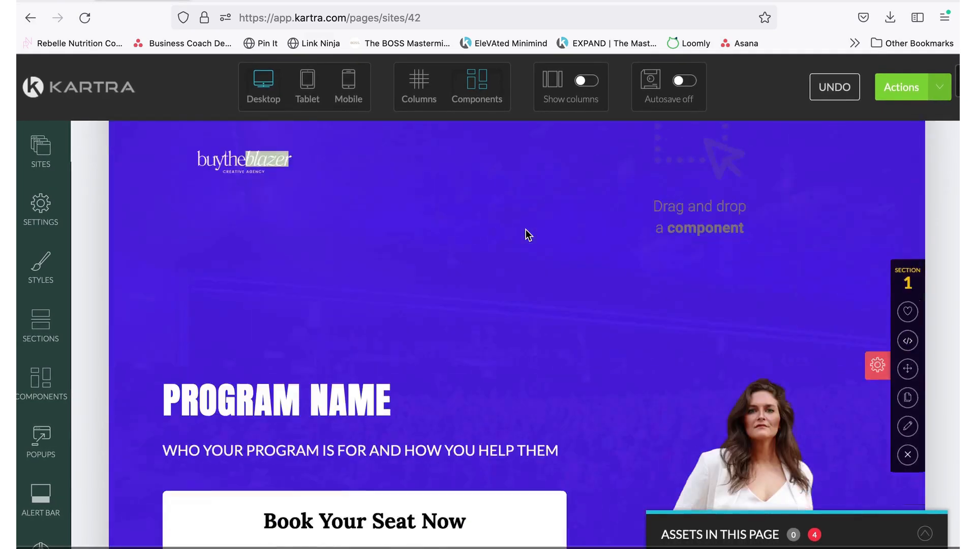
pyautogui.scroll(-20, 525, 230)
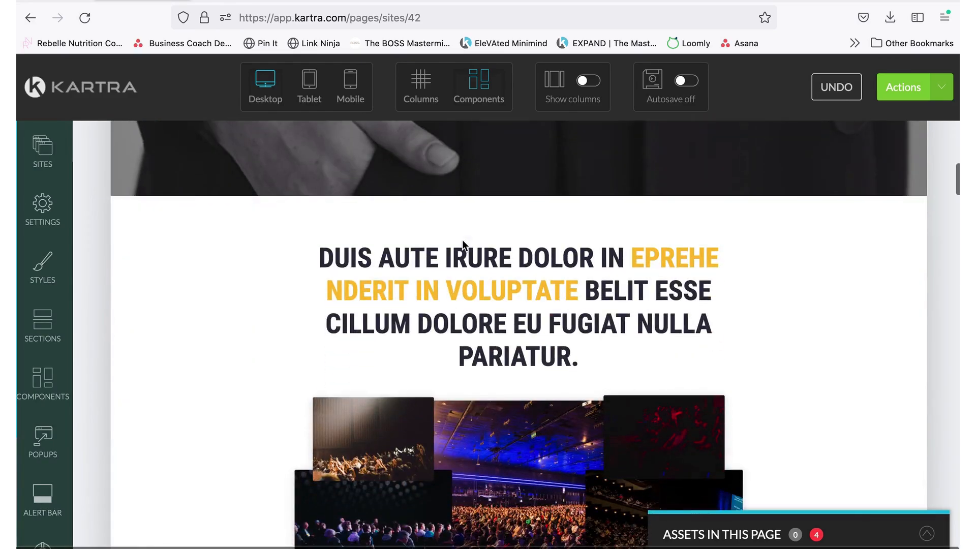
pyautogui.moveTo(558, 315)
pyautogui.scroll(-3, 520, 290)
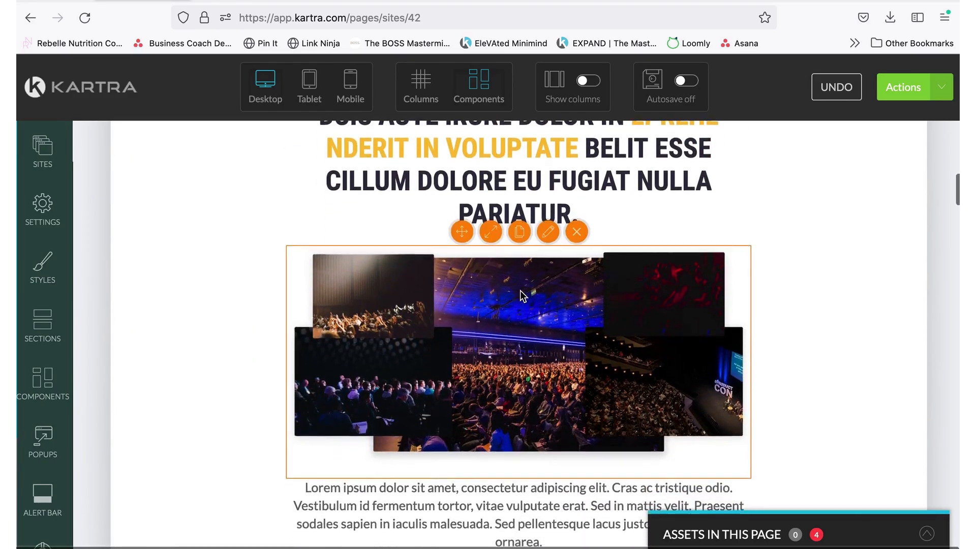
pyautogui.click(576, 227)
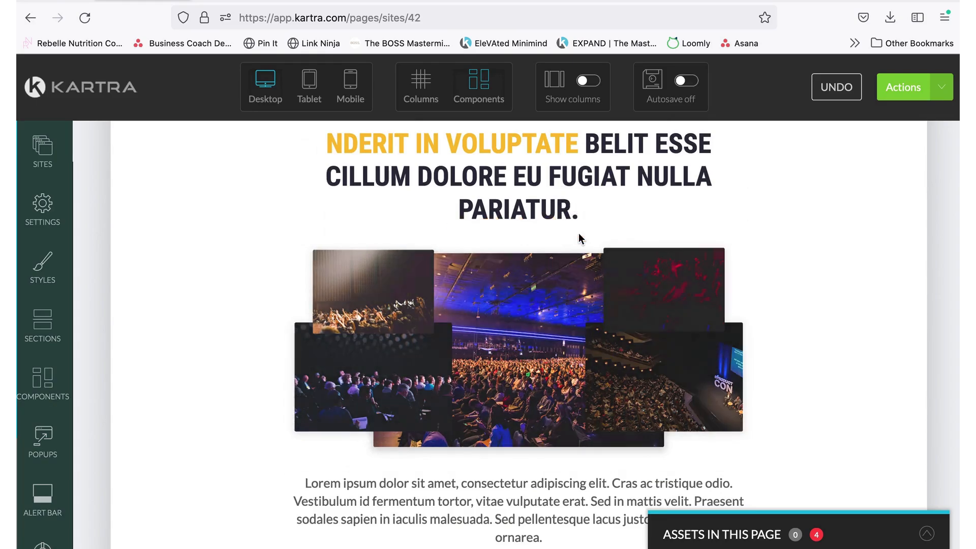
pyautogui.scroll(3, 663, 264)
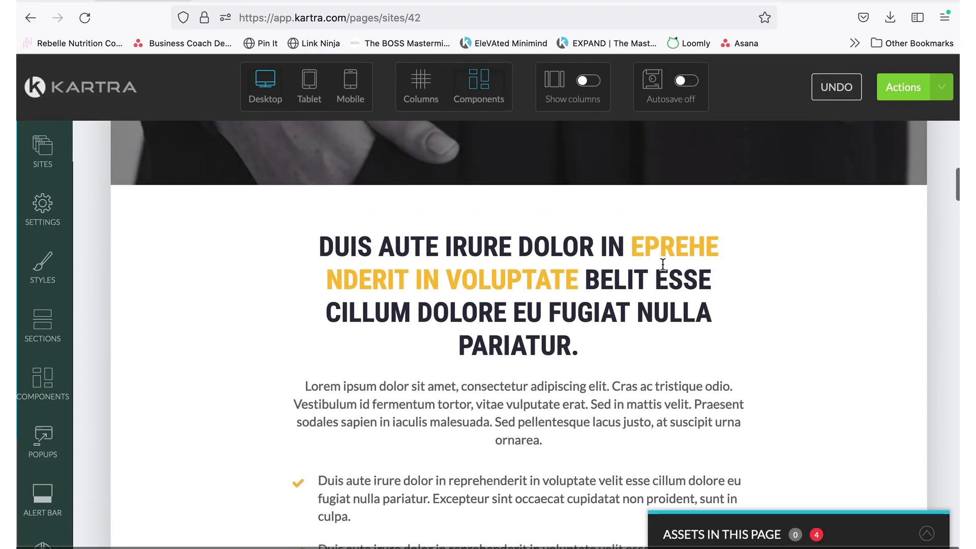
pyautogui.scroll(-2, 663, 264)
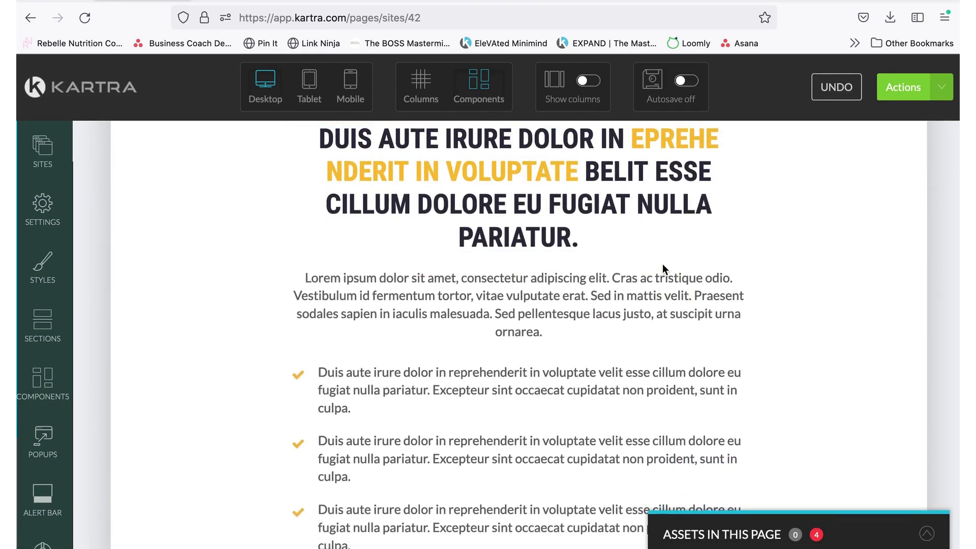
pyautogui.scroll(-5, 510, 307)
pyautogui.scroll(-2, 511, 307)
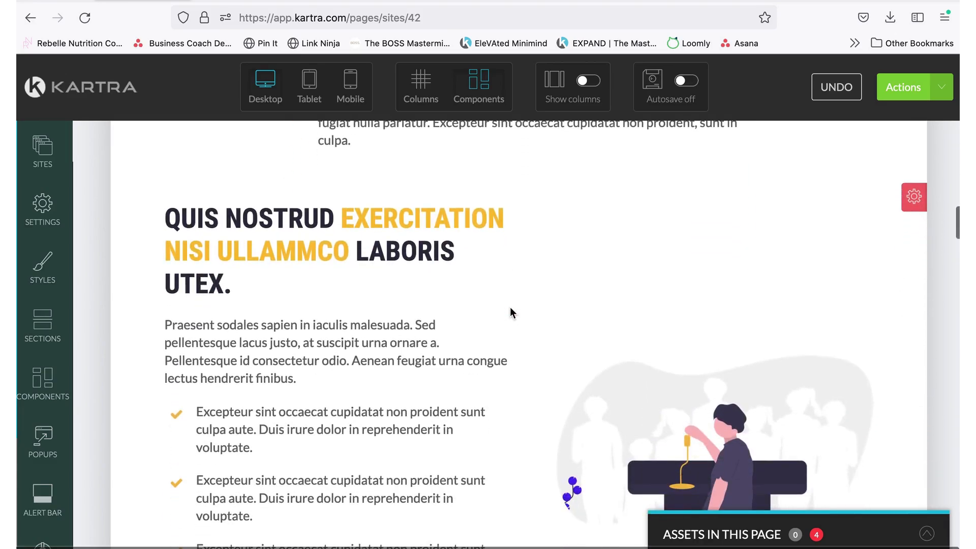
pyautogui.scroll(-5, 511, 307)
pyautogui.scroll(-2, 510, 308)
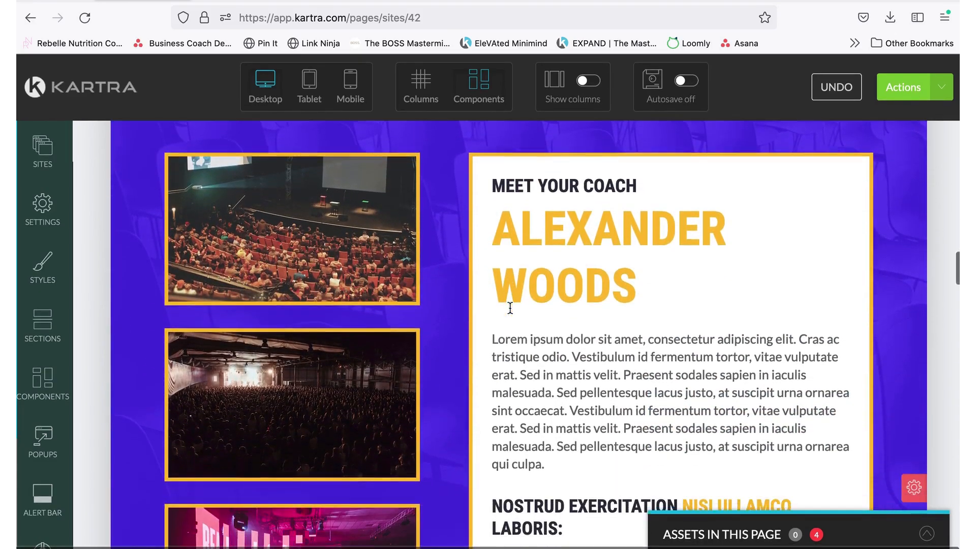
pyautogui.scroll(1, 525, 286)
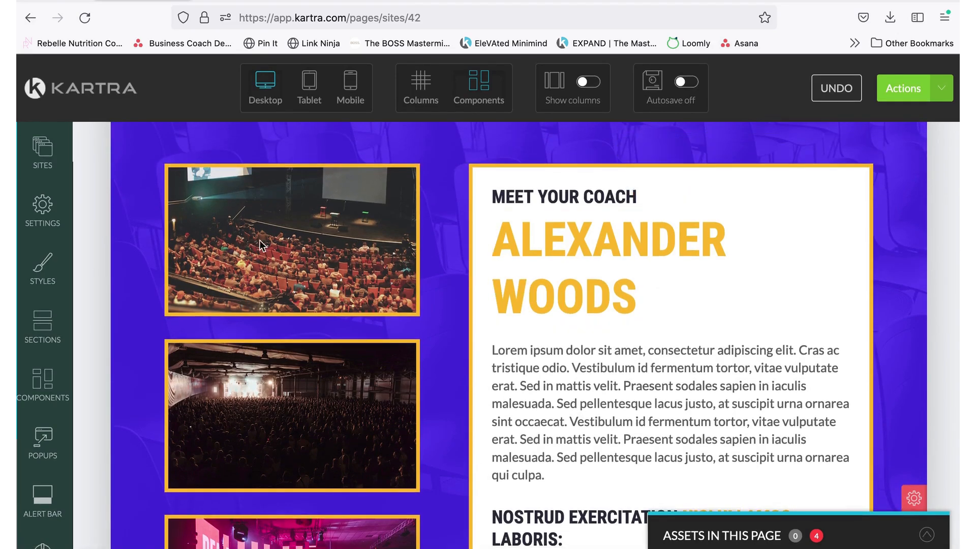
pyautogui.scroll(-1, 313, 276)
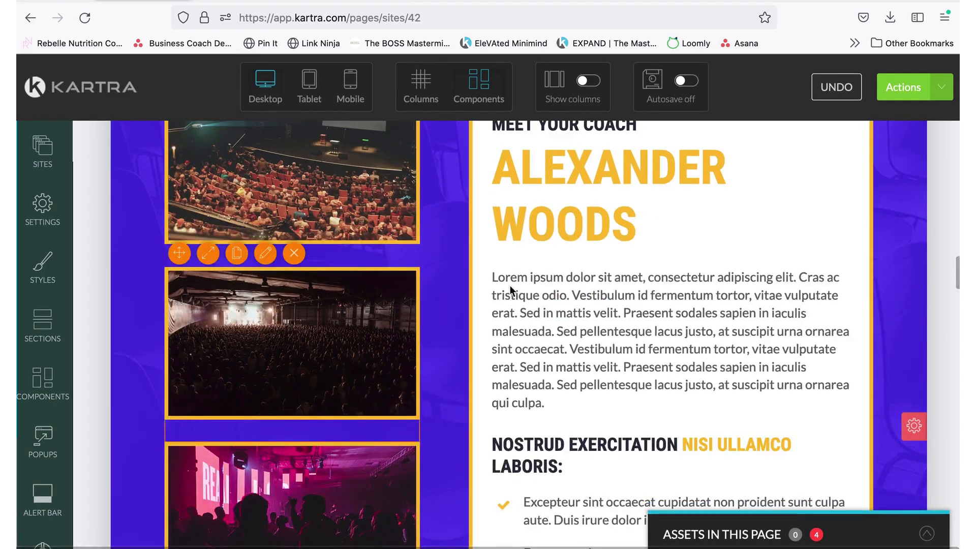
pyautogui.scroll(2, 637, 337)
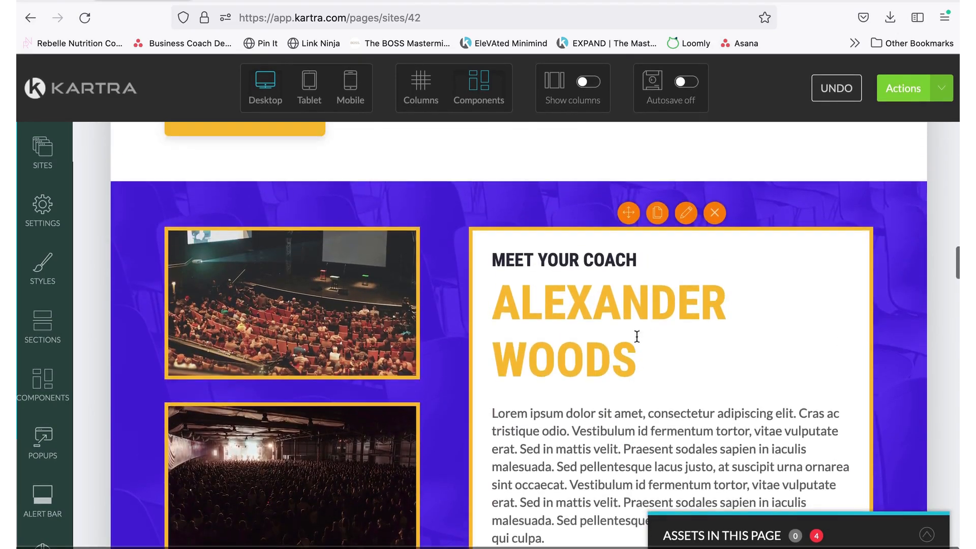
# Replace the sample name ALEXANDER WOODS in the coach heading with the coach's full name.
pyautogui.click(684, 217)
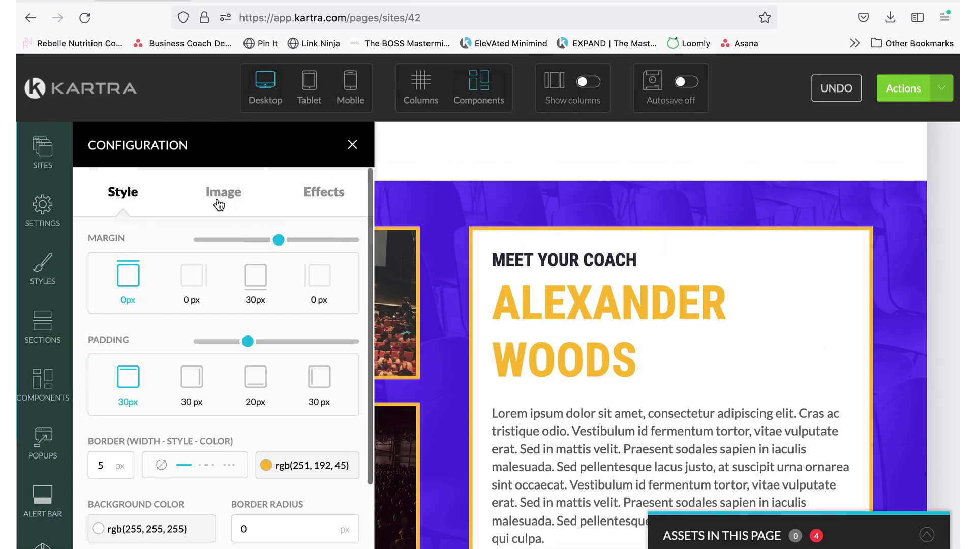
pyautogui.click(353, 145)
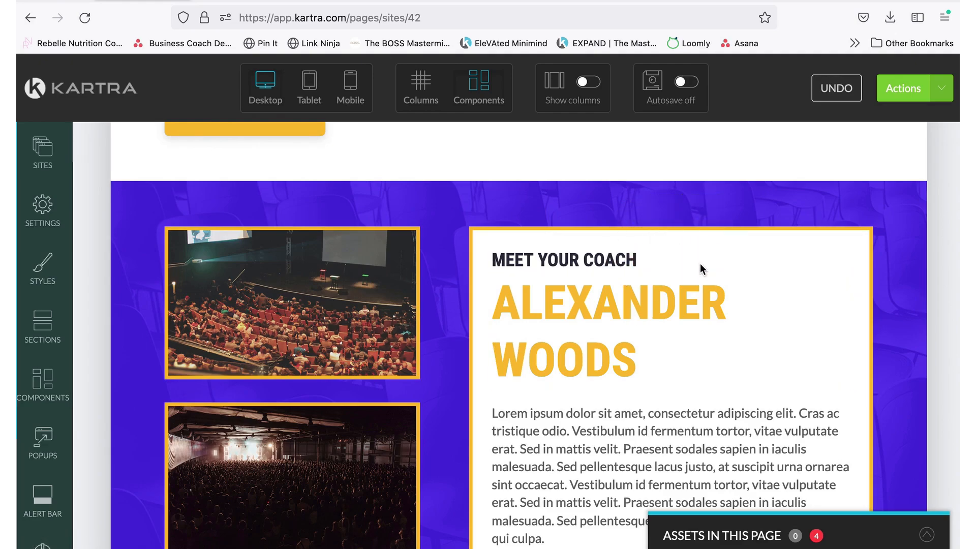
pyautogui.click(648, 360)
pyautogui.hotkey('ctrl', 'a')
pyautogui.write('ASHLE')
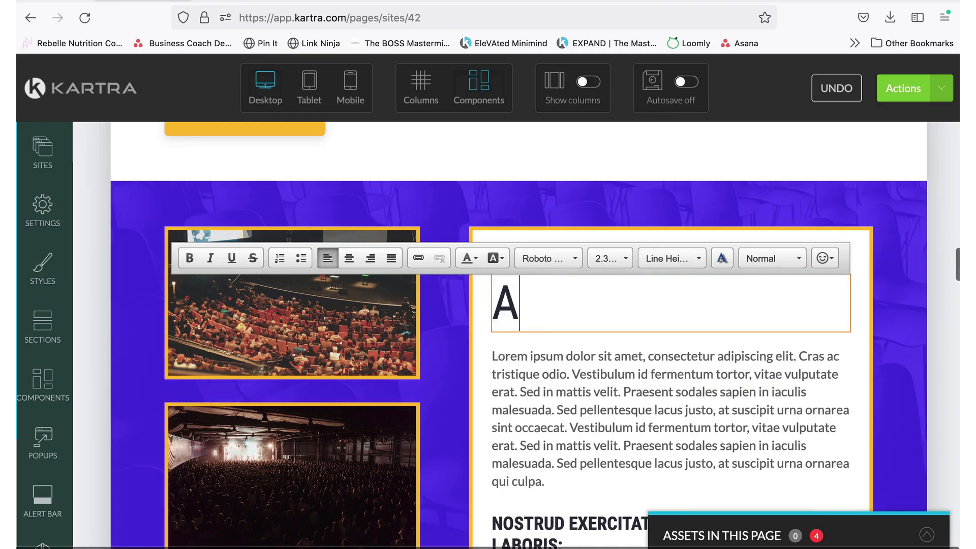
pyautogui.write('NGT')
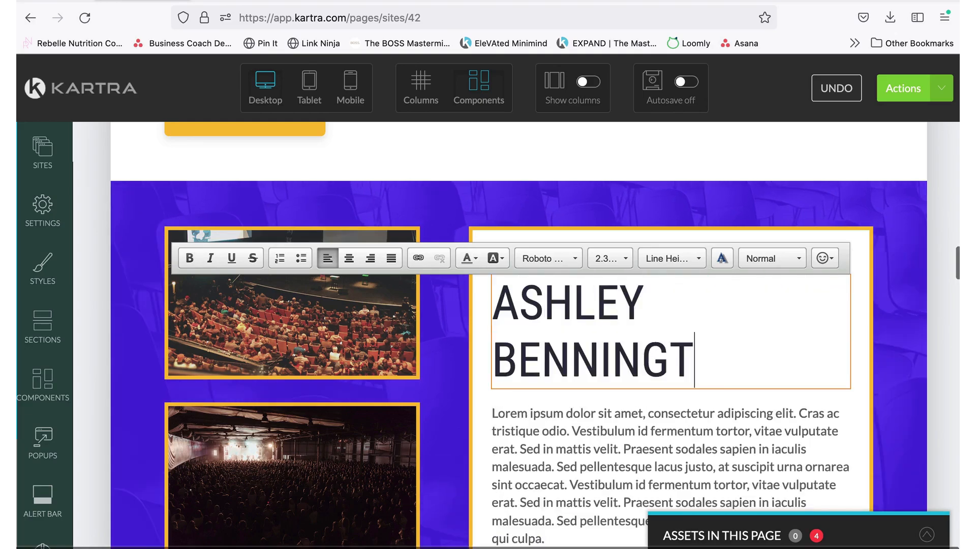
pyautogui.write('ON')
pyautogui.scroll(-10, 656, 366)
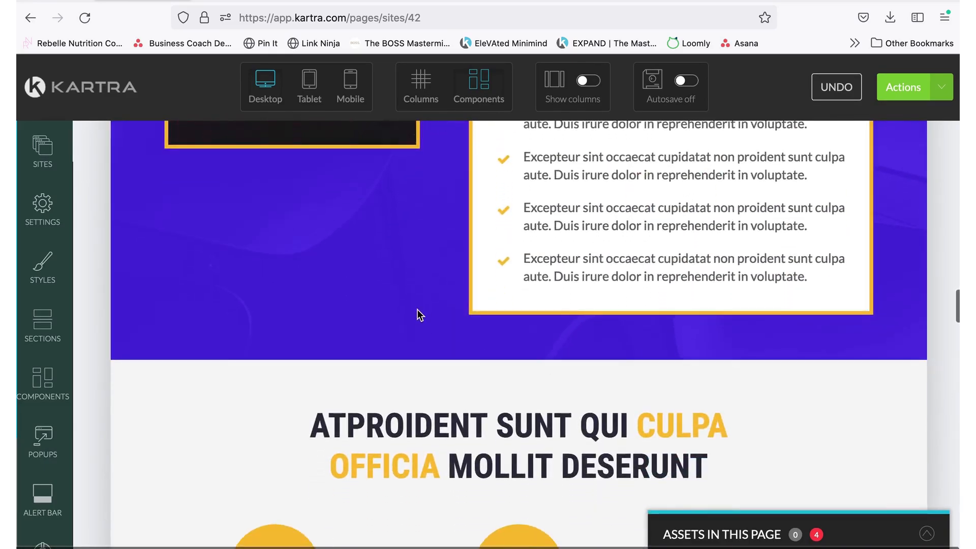
# Set the coach section's background image to the portrait at the railing.
pyautogui.scroll(4, 418, 311)
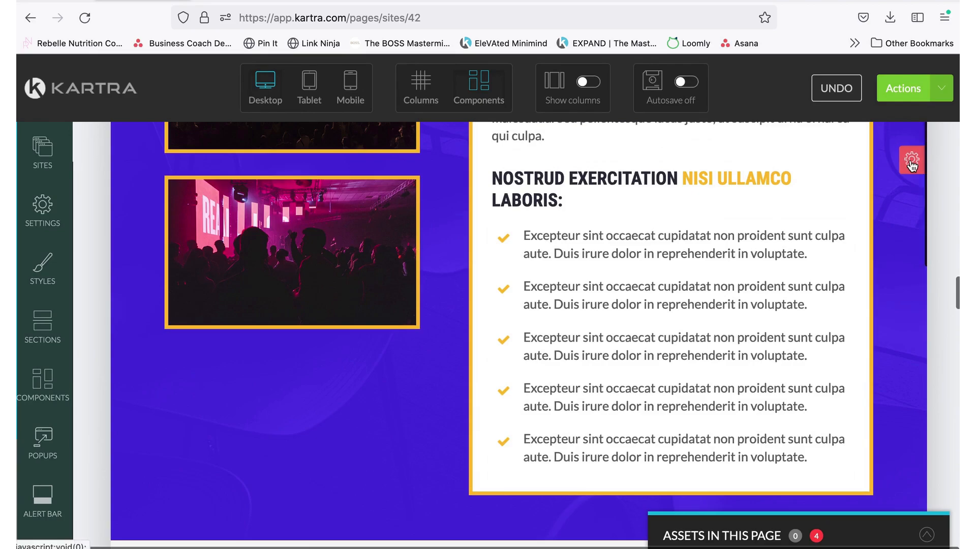
pyautogui.click(910, 221)
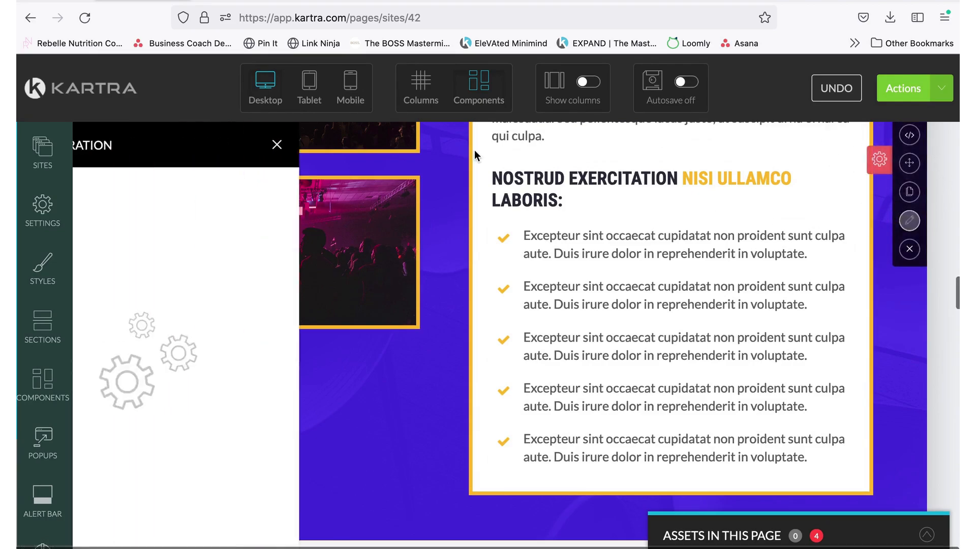
pyautogui.click(205, 192)
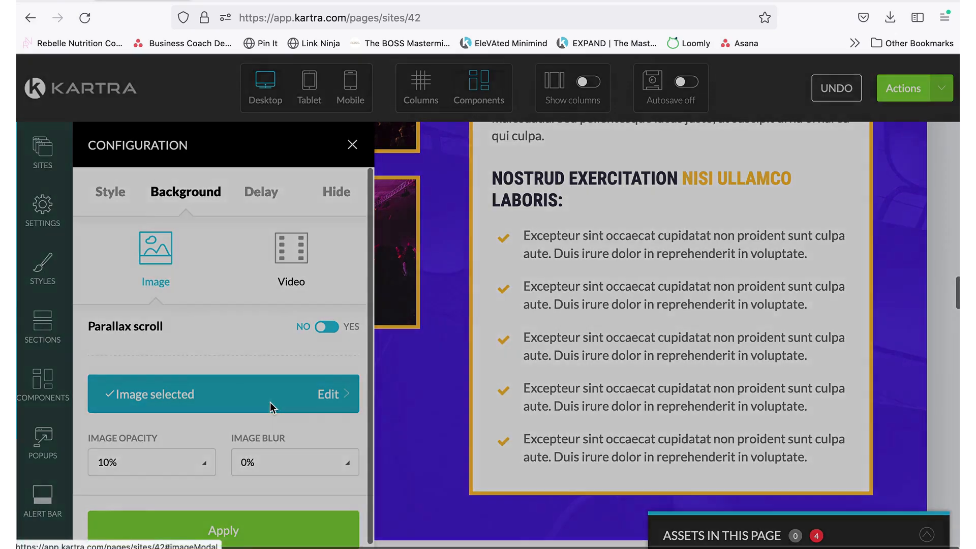
pyautogui.click(270, 405)
pyautogui.scroll(-3, 450, 266)
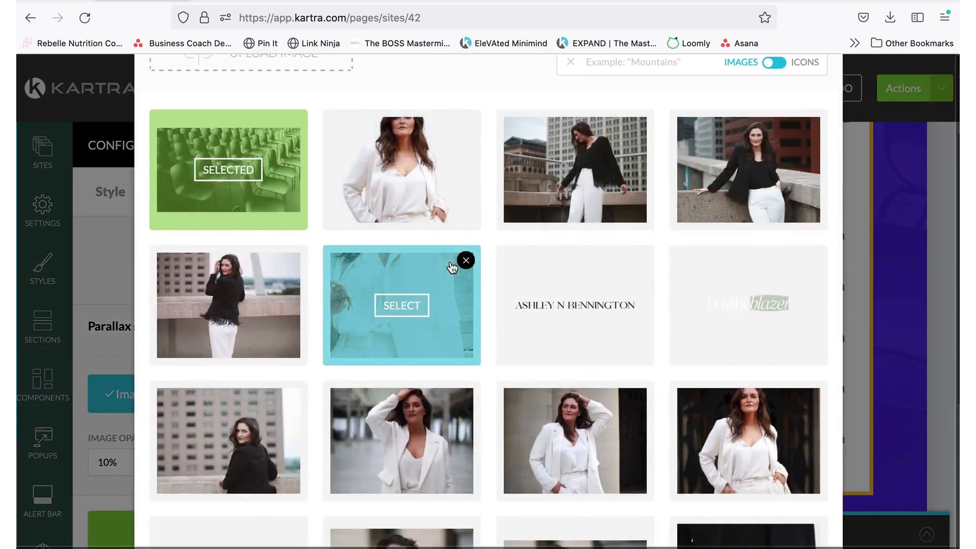
pyautogui.scroll(2, 452, 267)
pyautogui.click(748, 219)
pyautogui.scroll(2, 778, 178)
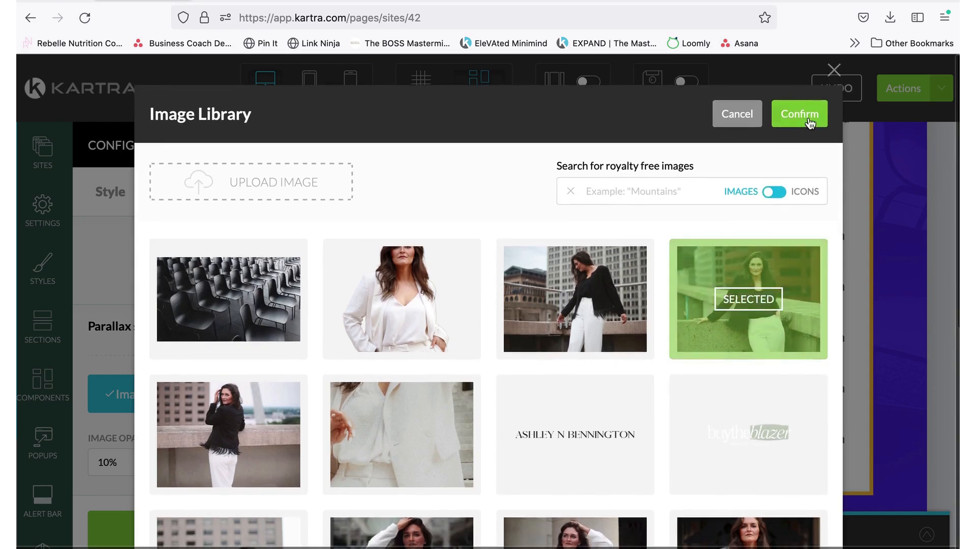
pyautogui.click(809, 124)
pyautogui.click(183, 533)
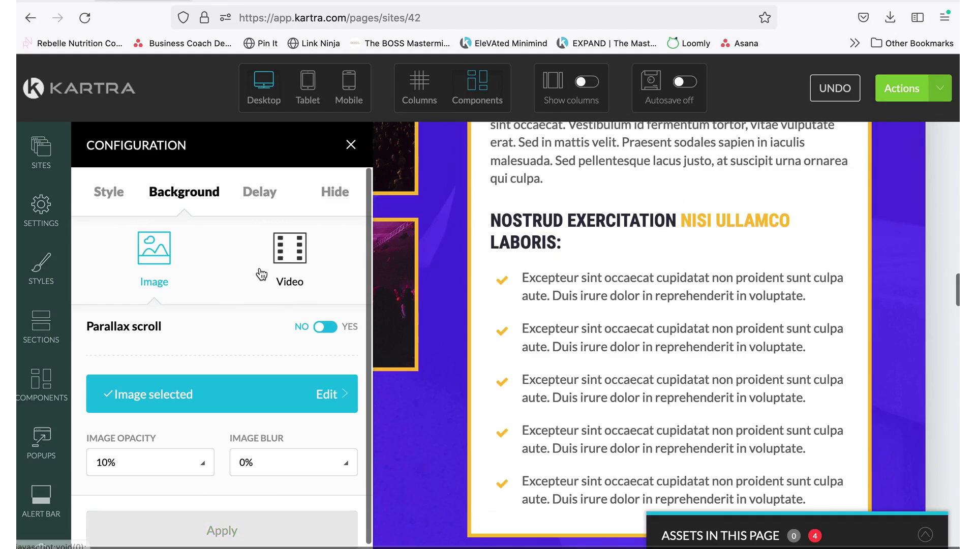
# Change the coach section's background colour from purple to black, rgb(0,0,0).
pyautogui.scroll(-1, 286, 340)
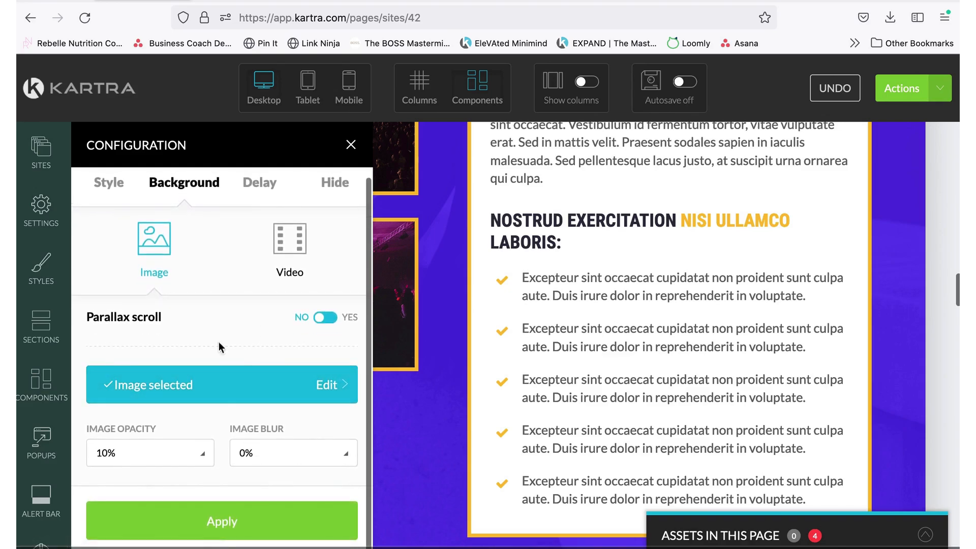
pyautogui.scroll(1, 228, 229)
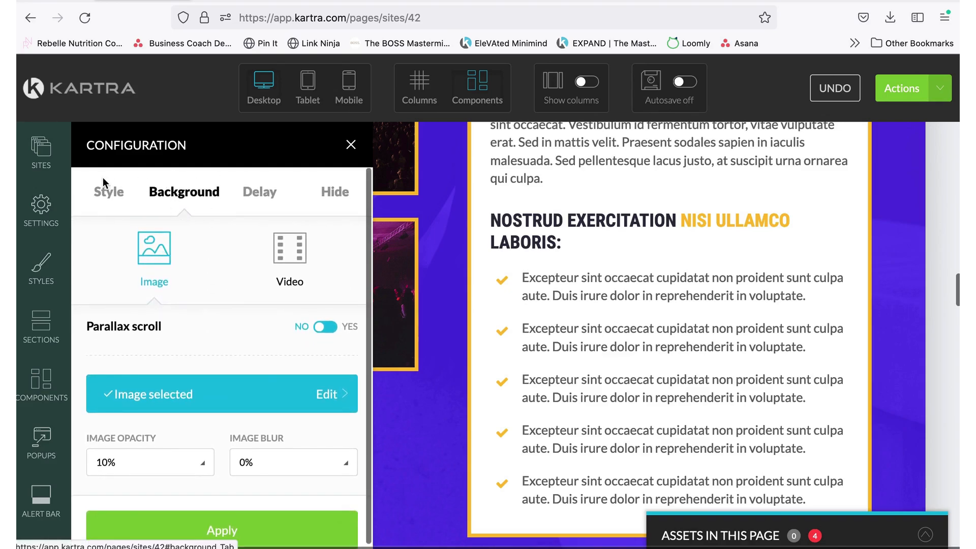
pyautogui.click(107, 190)
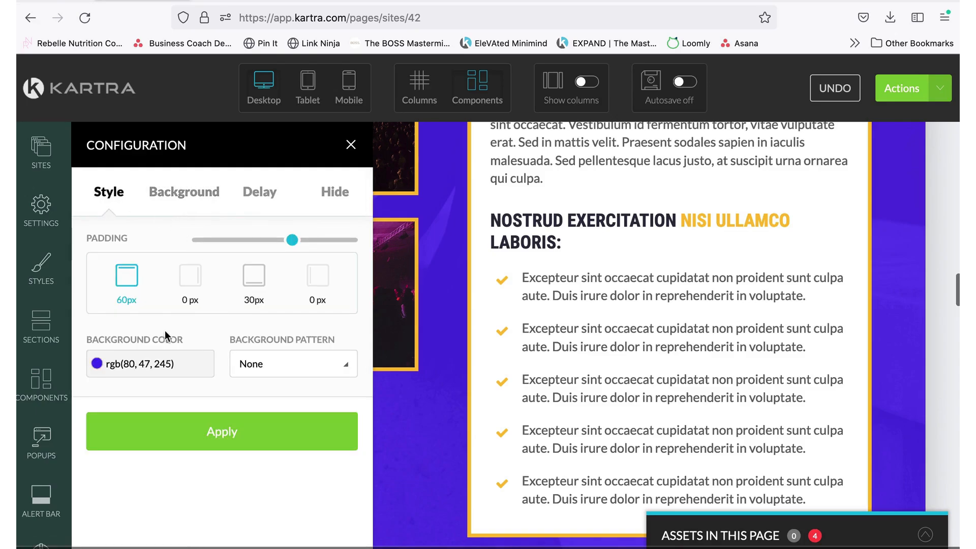
pyautogui.click(158, 364)
pyautogui.moveTo(288, 318); pyautogui.dragTo(175, 422)
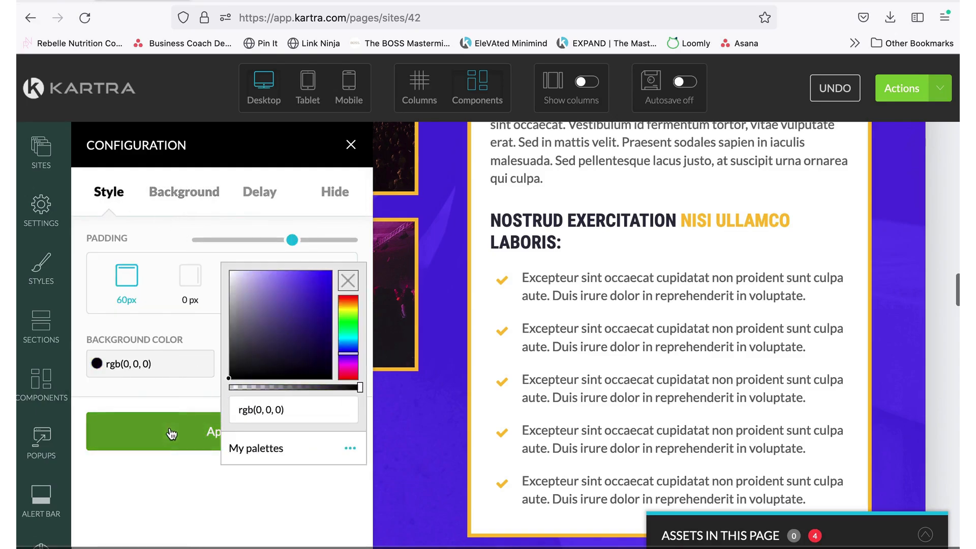
pyautogui.click(171, 433)
pyautogui.click(350, 146)
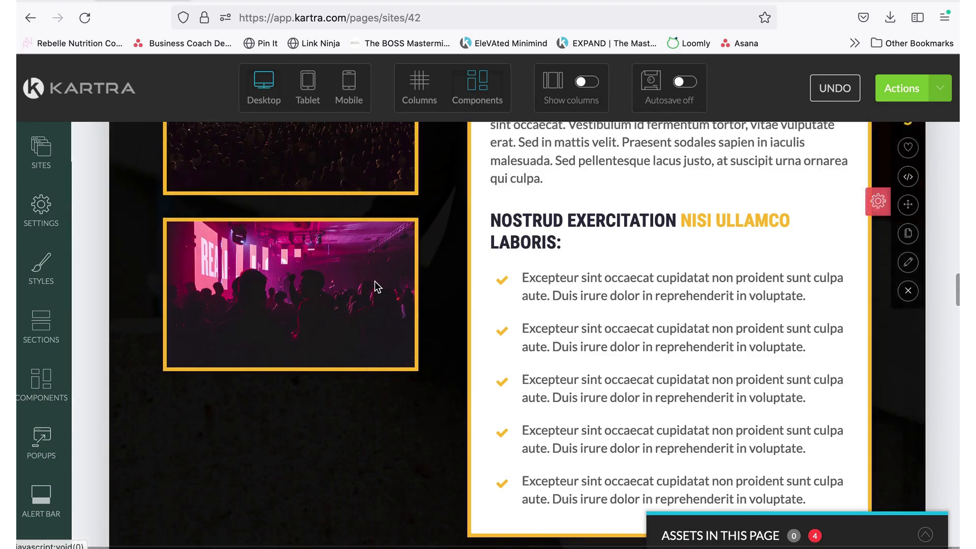
pyautogui.scroll(-10, 375, 284)
pyautogui.scroll(-7, 374, 282)
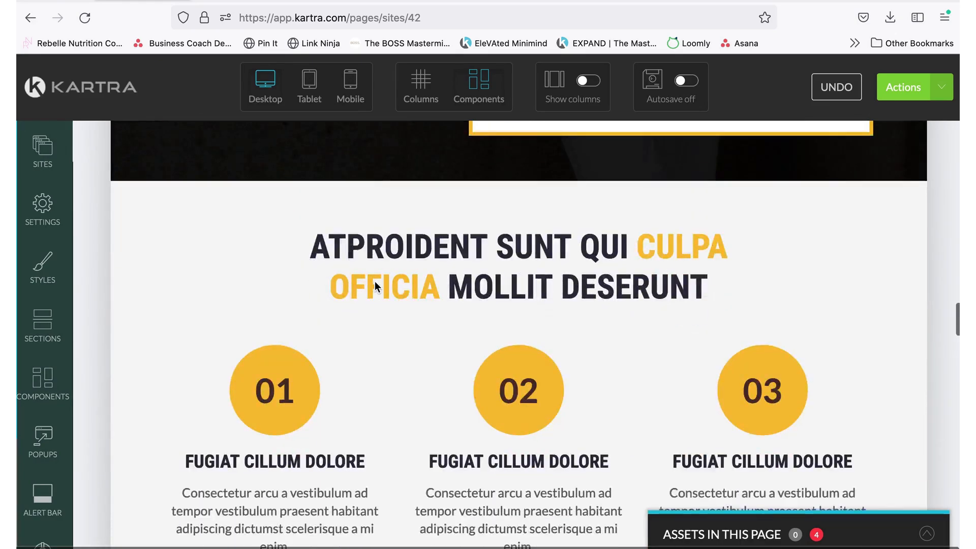
pyautogui.scroll(-4, 639, 294)
pyautogui.scroll(-15, 639, 295)
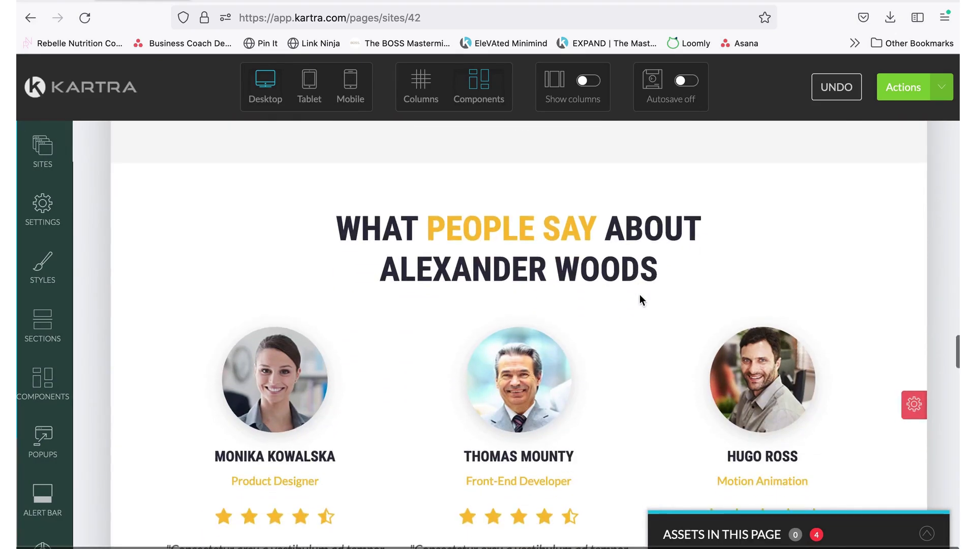
pyautogui.scroll(-15, 640, 296)
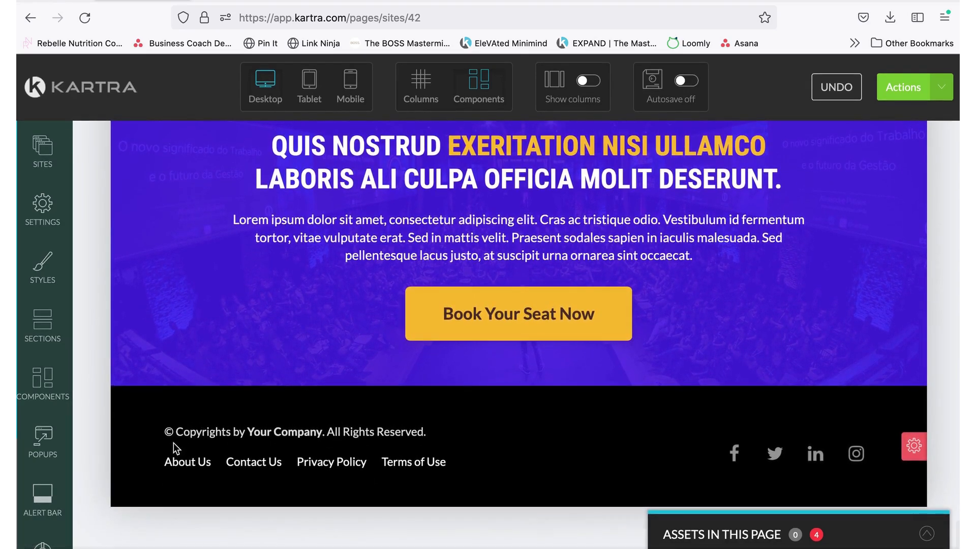
# Delete the footer's social icons block, confirming in the Delete dialog.
pyautogui.click(657, 448)
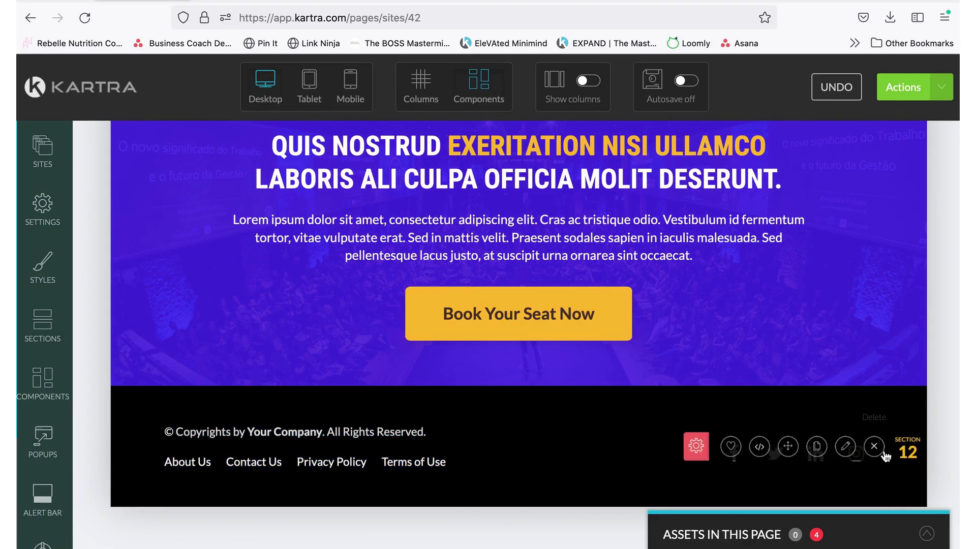
pyautogui.click(874, 446)
pyautogui.click(617, 112)
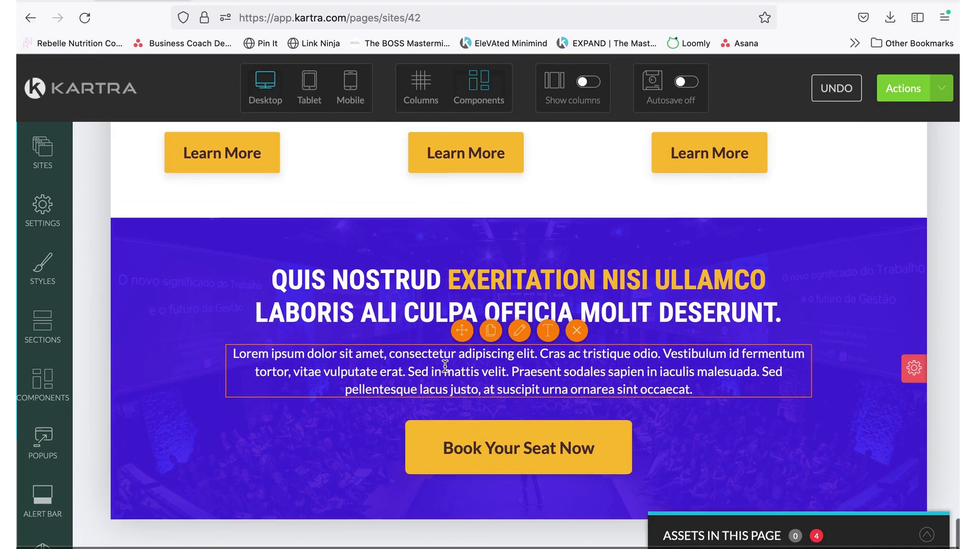
# Delete the Meet Your Coach section with its concert photos and confirm the Delete block dialog.
pyautogui.scroll(7, 446, 366)
pyautogui.scroll(10, 446, 366)
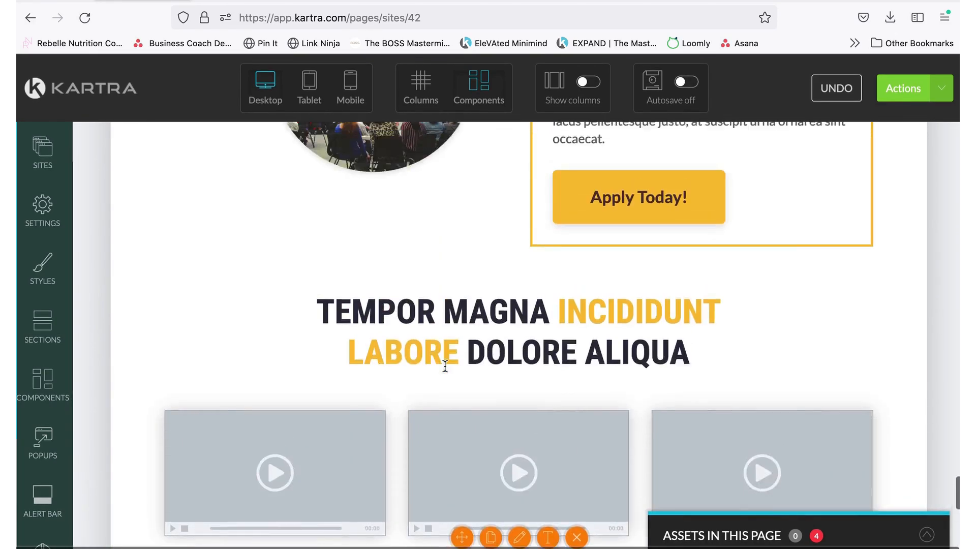
pyautogui.scroll(15, 448, 371)
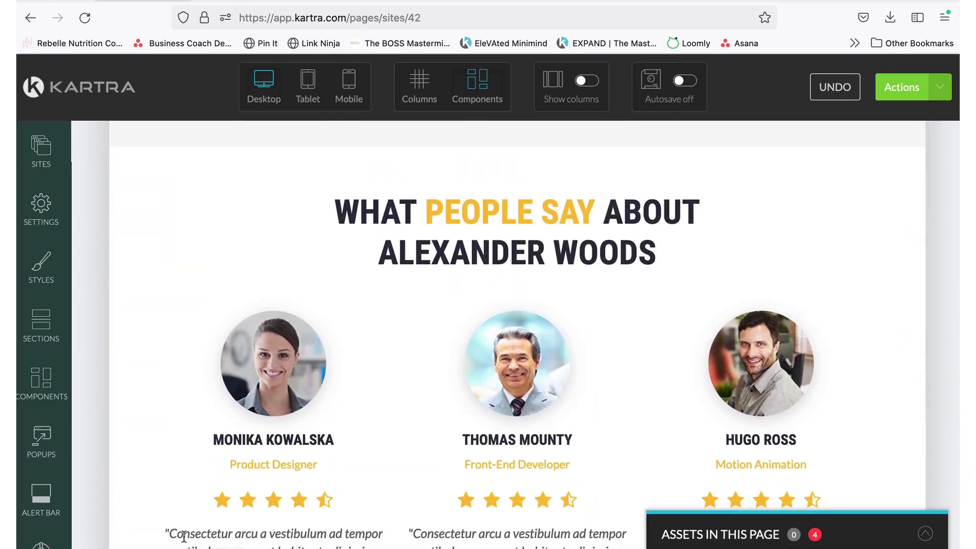
pyautogui.scroll(10, 384, 315)
pyautogui.scroll(10, 492, 249)
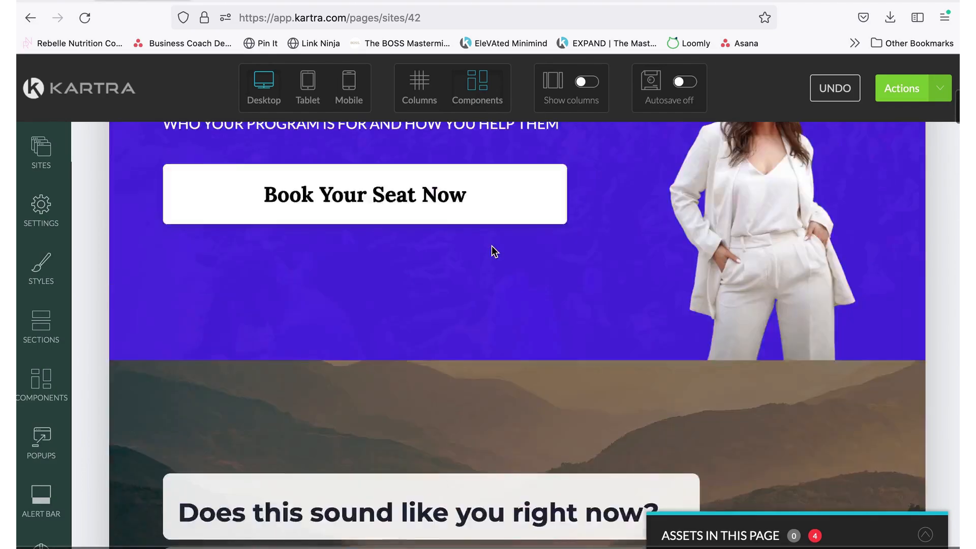
pyautogui.scroll(5, 493, 246)
pyautogui.scroll(-4, 478, 333)
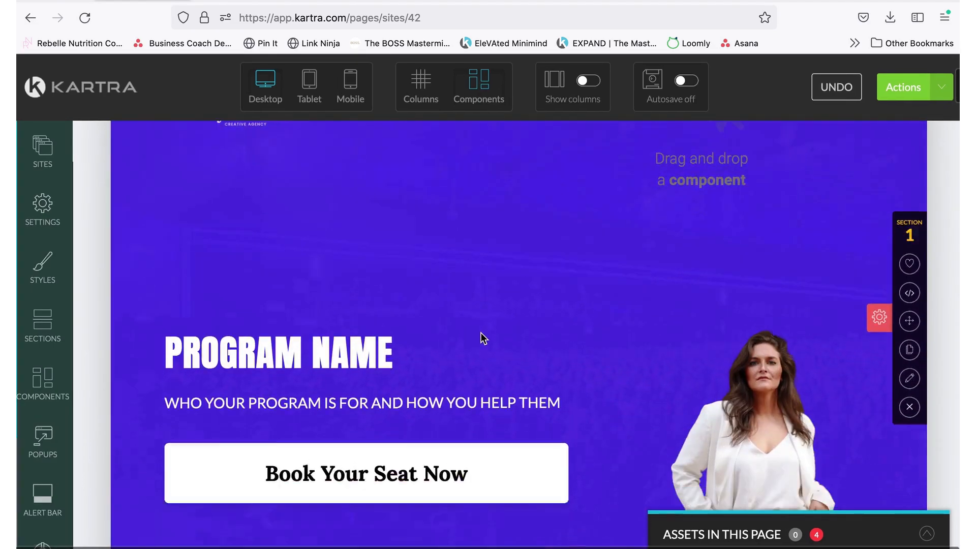
pyautogui.scroll(-2, 481, 338)
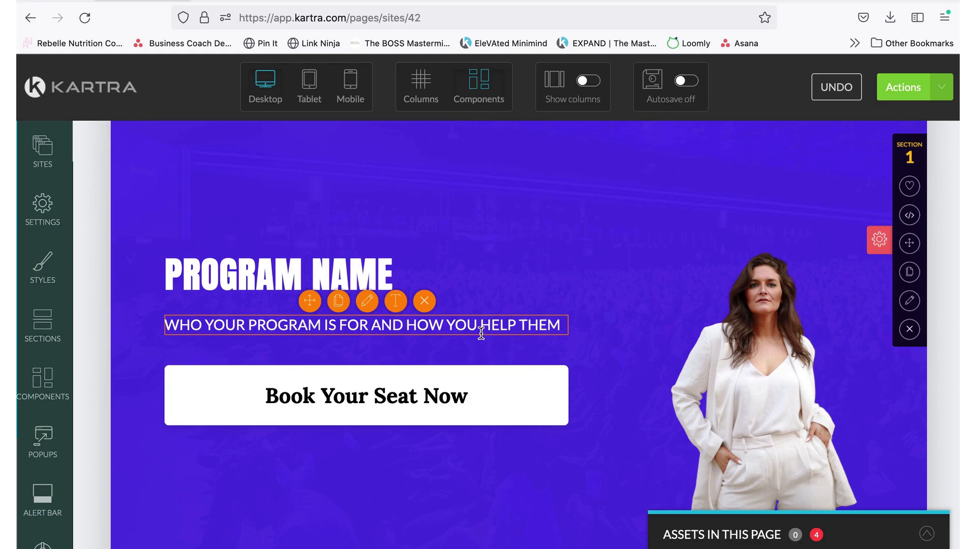
pyautogui.scroll(5, 436, 277)
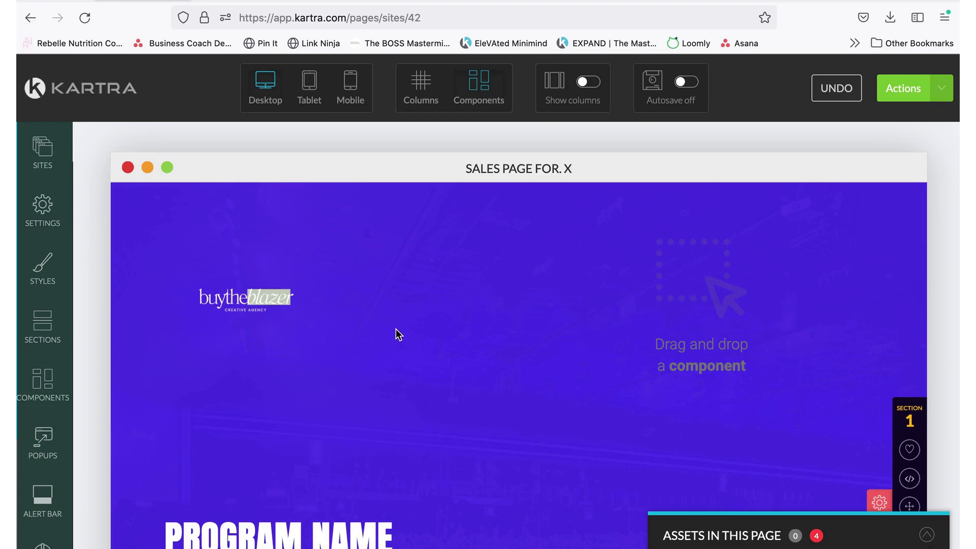
pyautogui.scroll(-20, 395, 329)
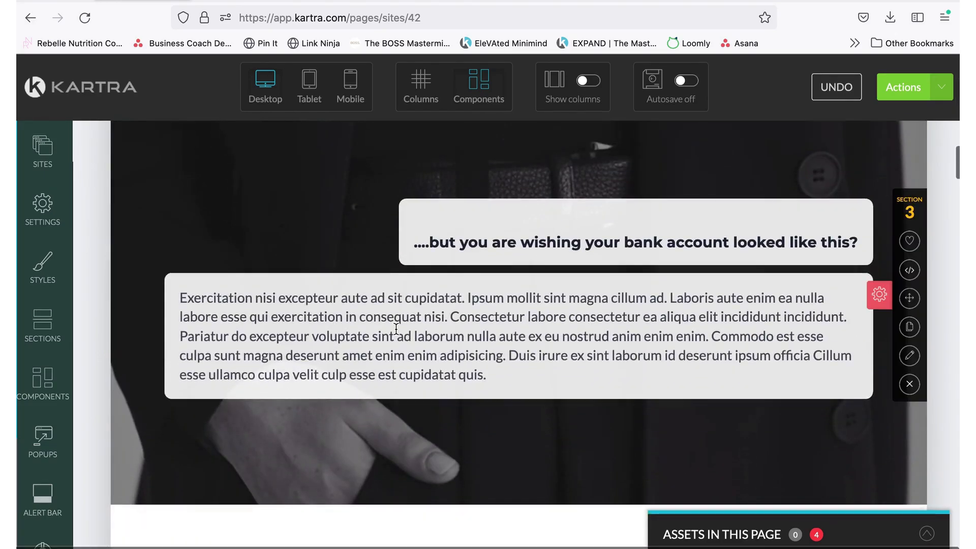
pyautogui.scroll(1, 395, 328)
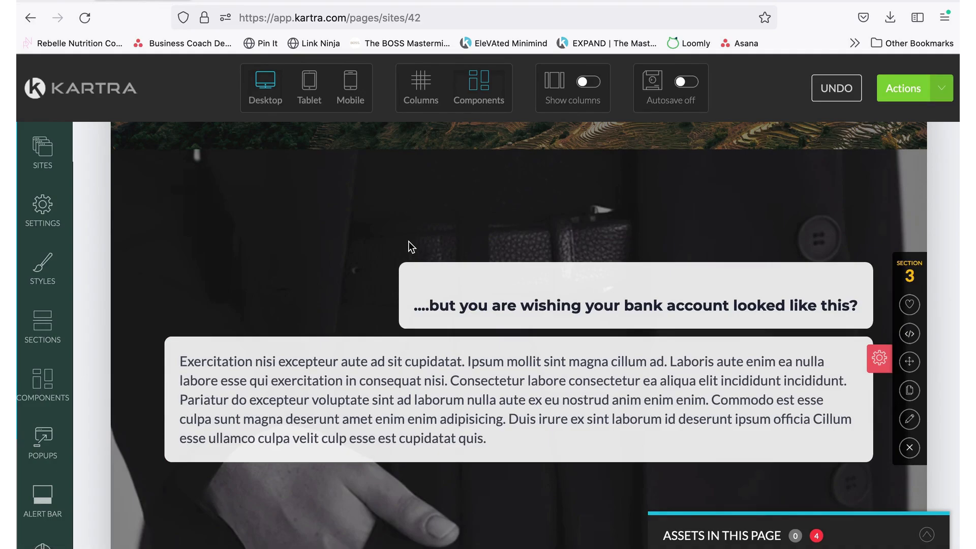
pyautogui.scroll(-10, 408, 241)
pyautogui.scroll(-15, 408, 241)
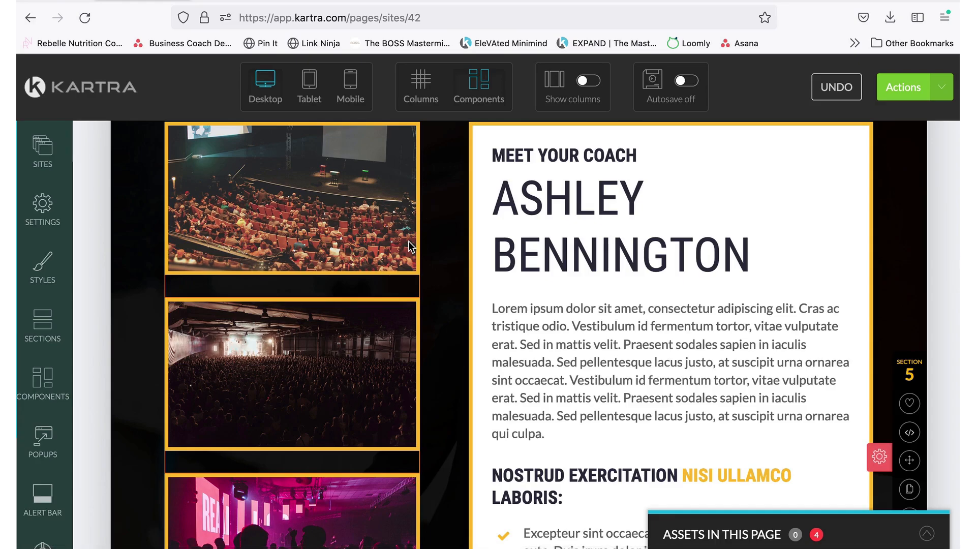
pyautogui.scroll(-1, 411, 251)
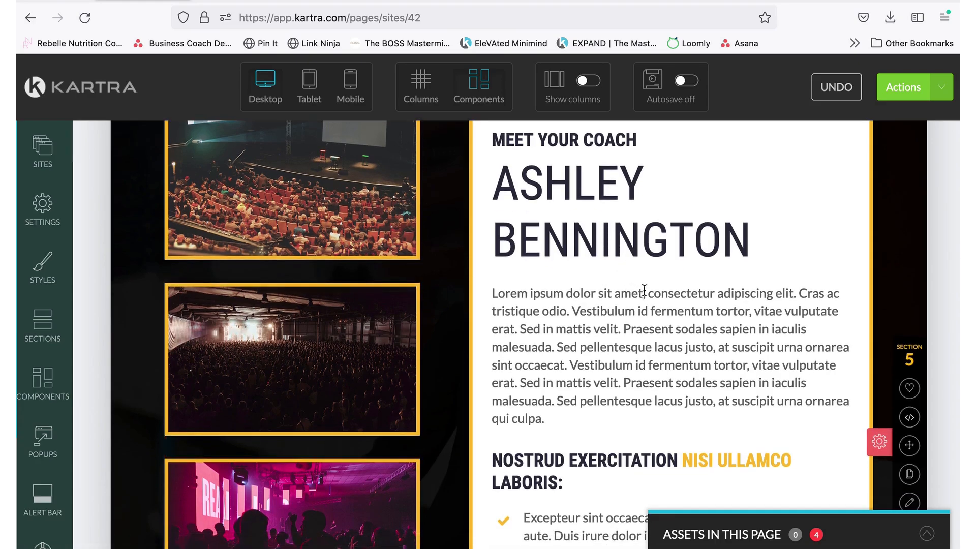
pyautogui.scroll(-5, 574, 259)
pyautogui.scroll(-3, 817, 317)
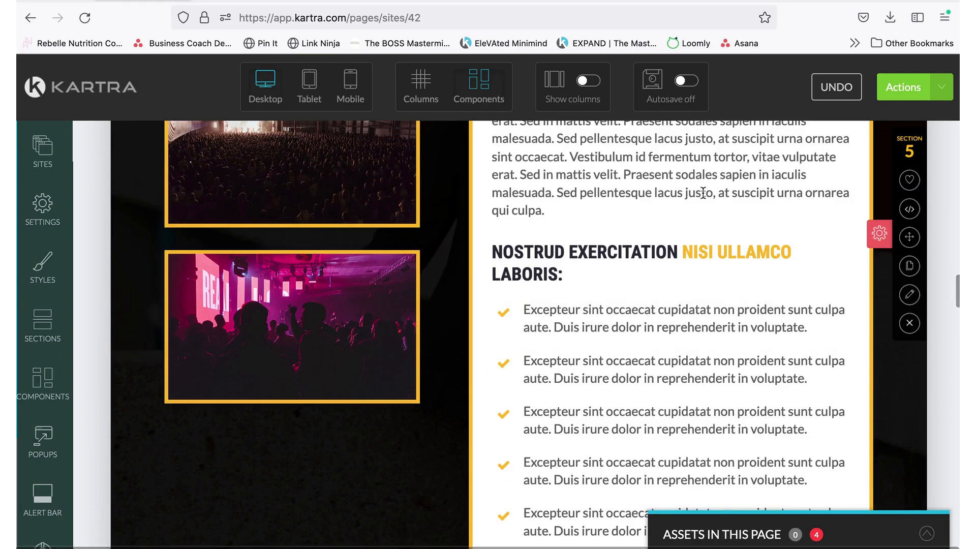
pyautogui.scroll(5, 703, 193)
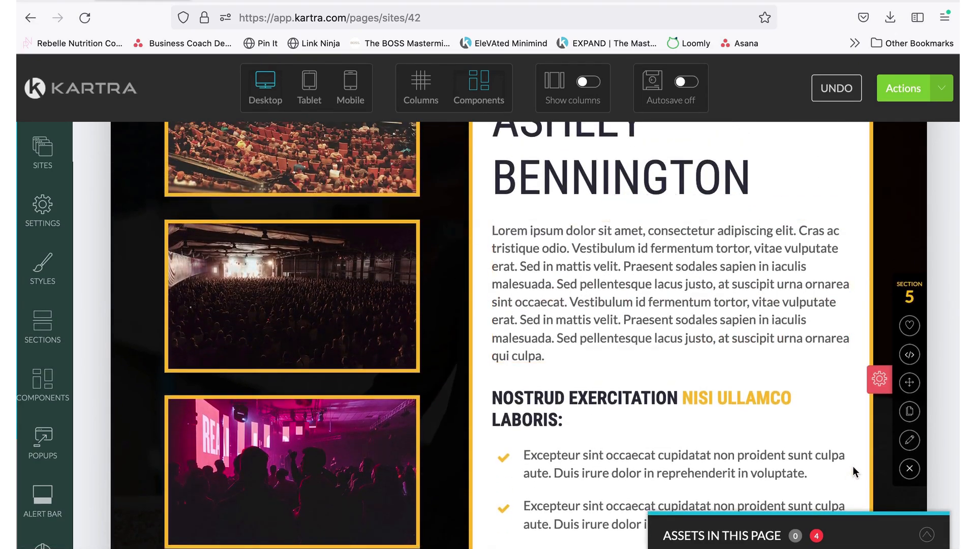
pyautogui.scroll(-2, 944, 317)
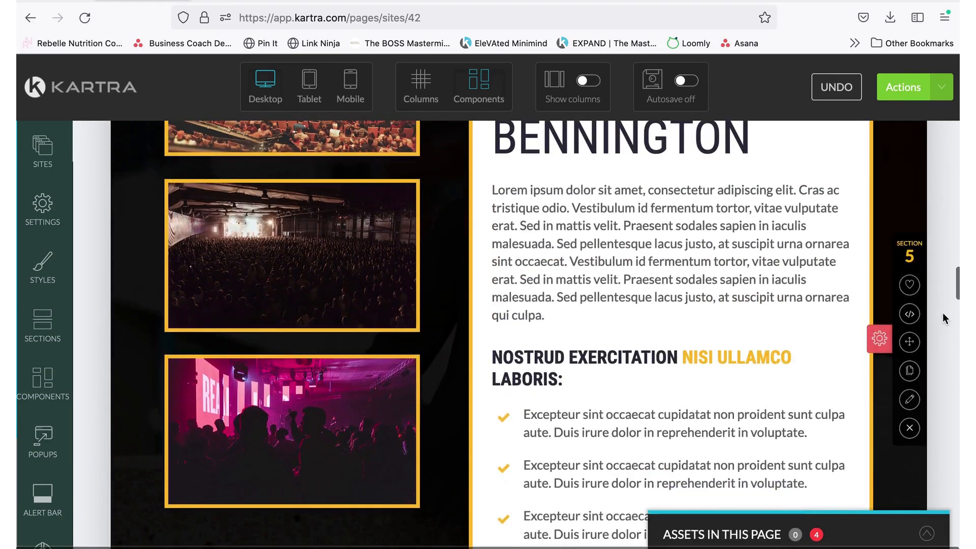
pyautogui.click(910, 429)
pyautogui.click(619, 80)
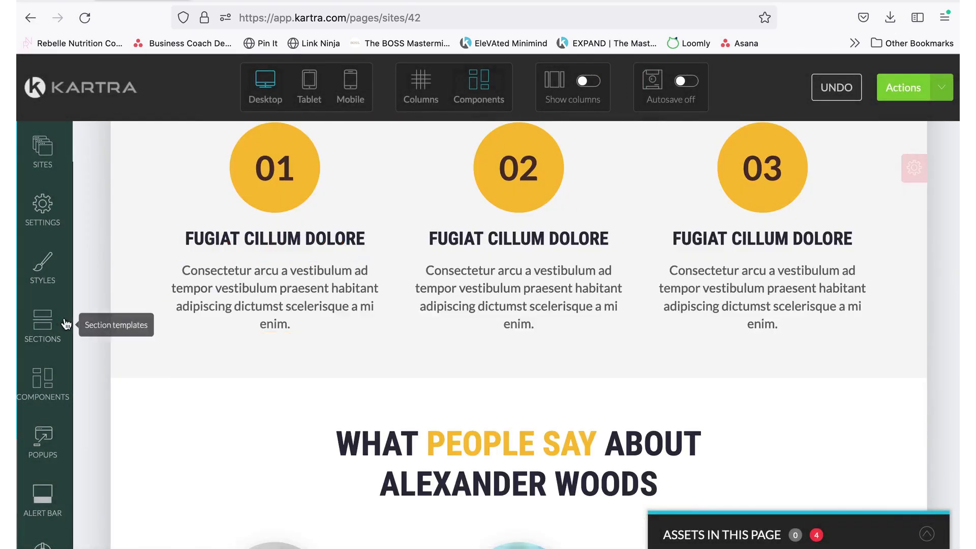
# Drag a Hero Sections template with a PROGRAM NAME headline and a Book Your Seat Now button onto the page.
pyautogui.click(43, 324)
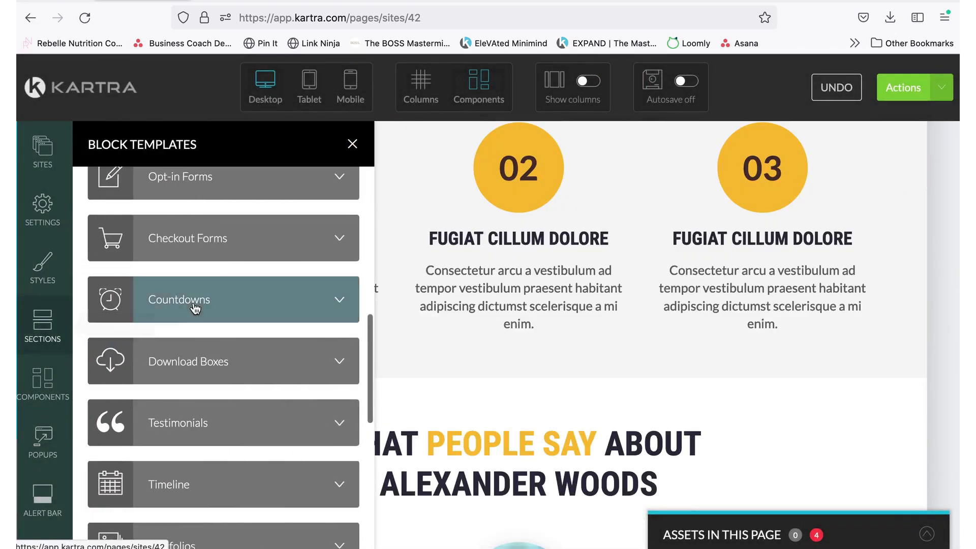
pyautogui.scroll(5, 196, 239)
pyautogui.scroll(-2, 204, 284)
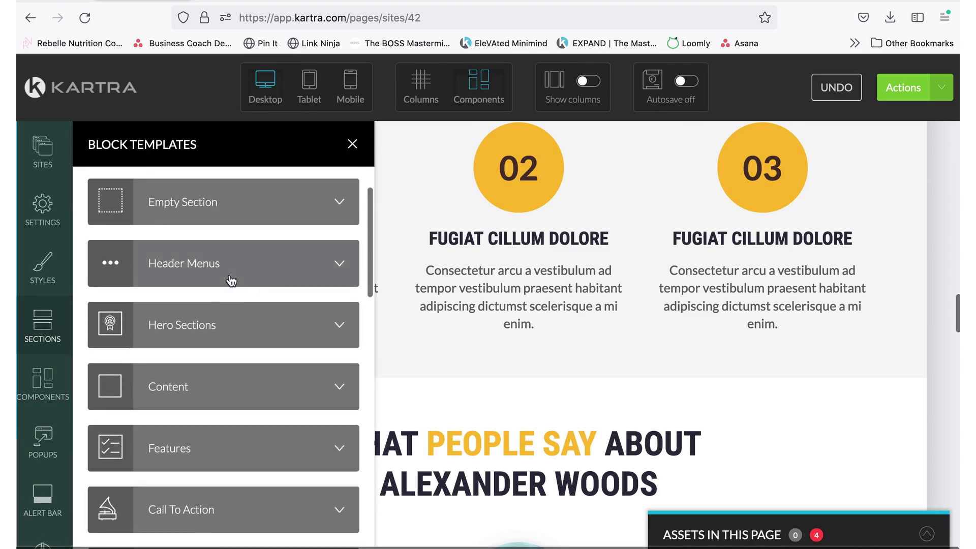
pyautogui.click(240, 322)
pyautogui.scroll(-15, 234, 270)
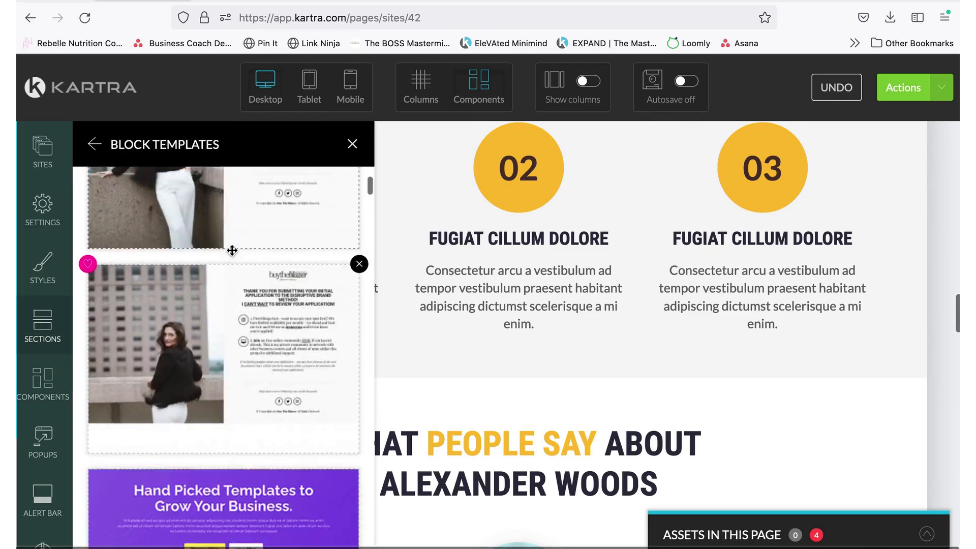
pyautogui.scroll(-10, 232, 249)
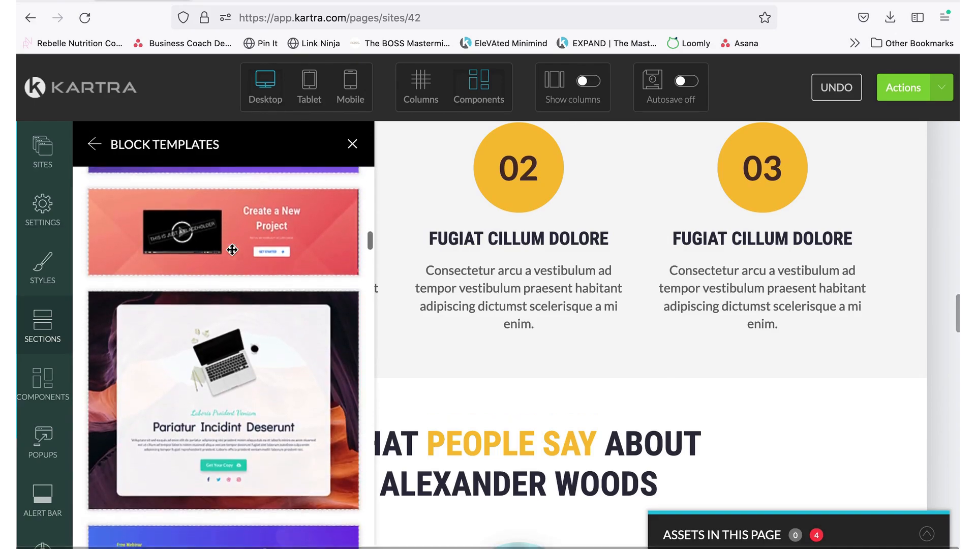
pyautogui.scroll(4, 232, 249)
pyautogui.scroll(1, 232, 254)
pyautogui.moveTo(175, 223); pyautogui.dragTo(497, 417)
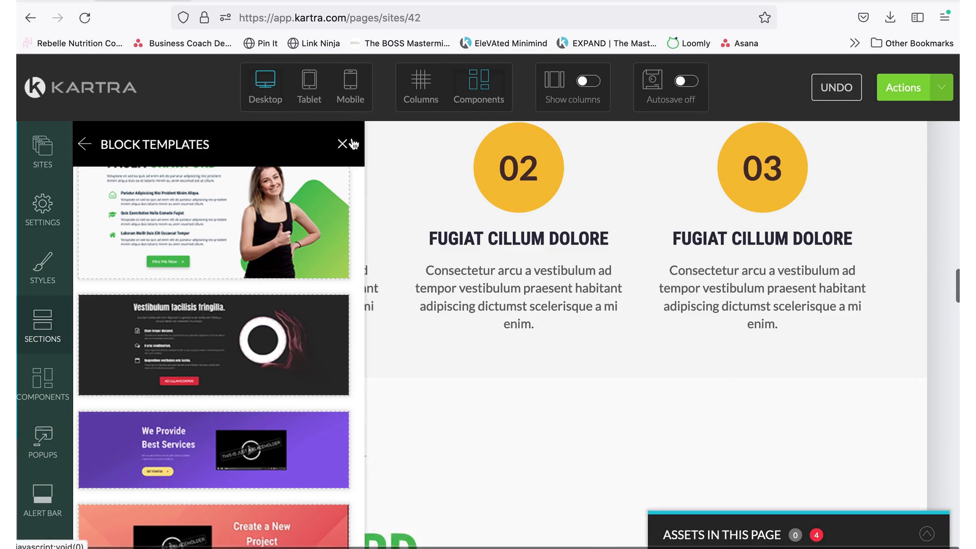
pyautogui.scroll(15, 560, 356)
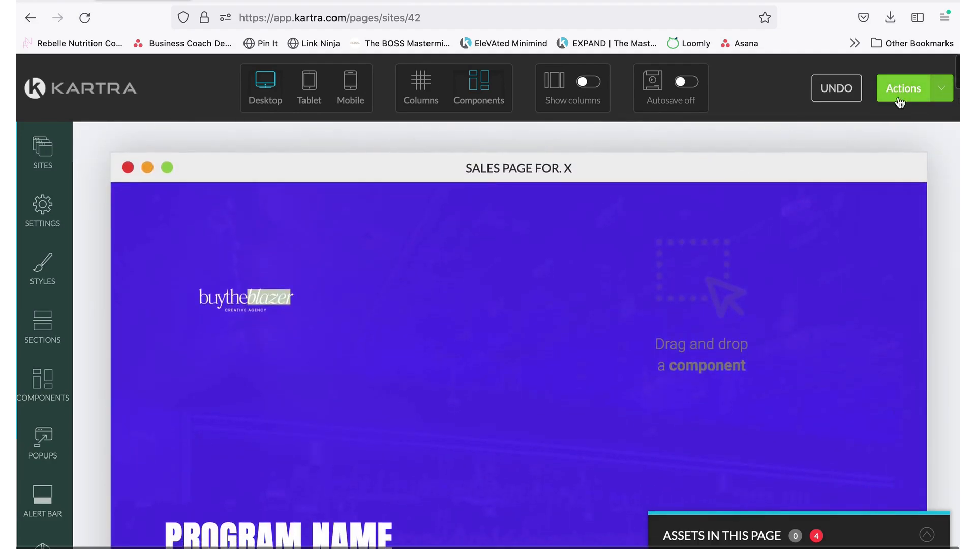
# Publish the sales page live via Actions and display its direct page link.
pyautogui.click(900, 91)
pyautogui.click(851, 220)
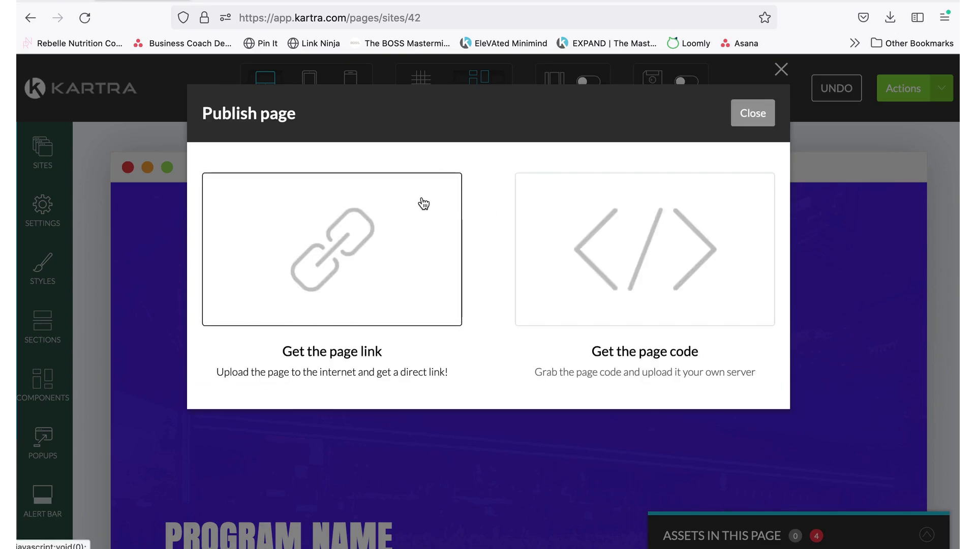
pyautogui.click(457, 311)
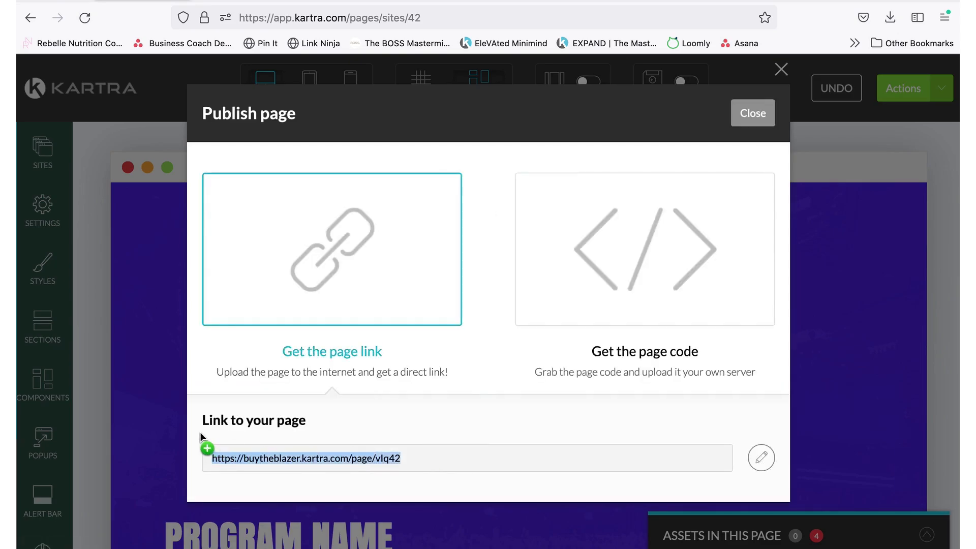
# Close the Publish dialog, load the live sales page from the copied link in a new tab, and scroll through it.
pyautogui.click(781, 70)
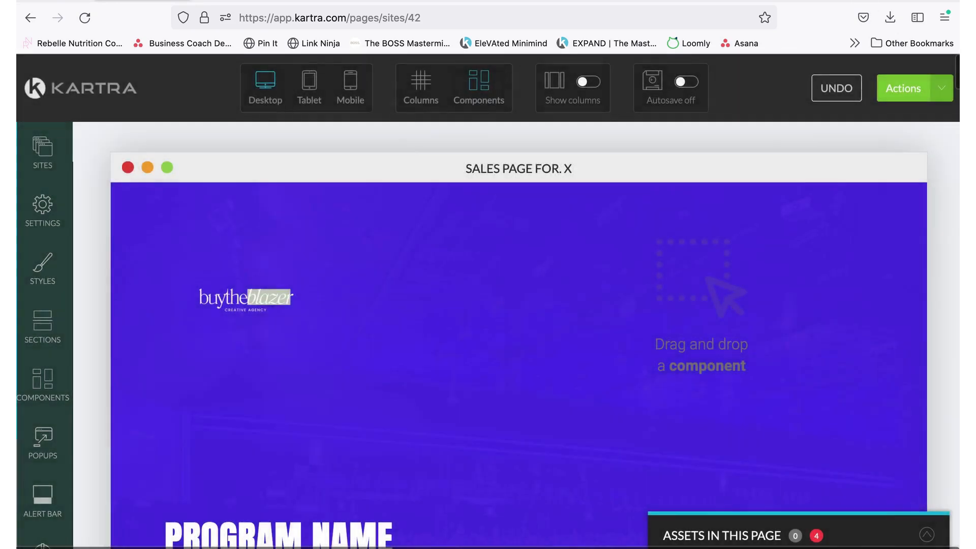
pyautogui.press('super+t')
pyautogui.write('https://buytheblazer.kartra.com/page/vlq42')
pyautogui.press('Return')
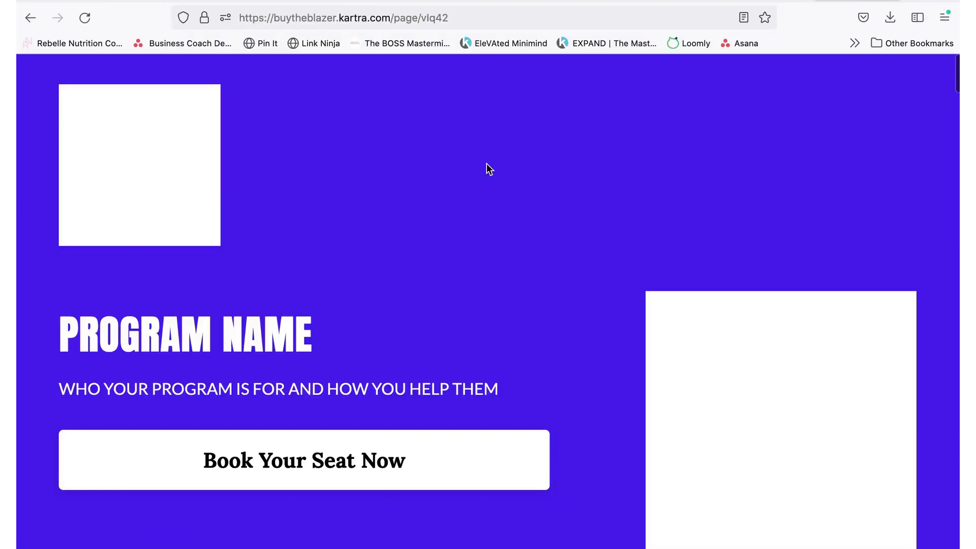
pyautogui.scroll(-20, 364, 226)
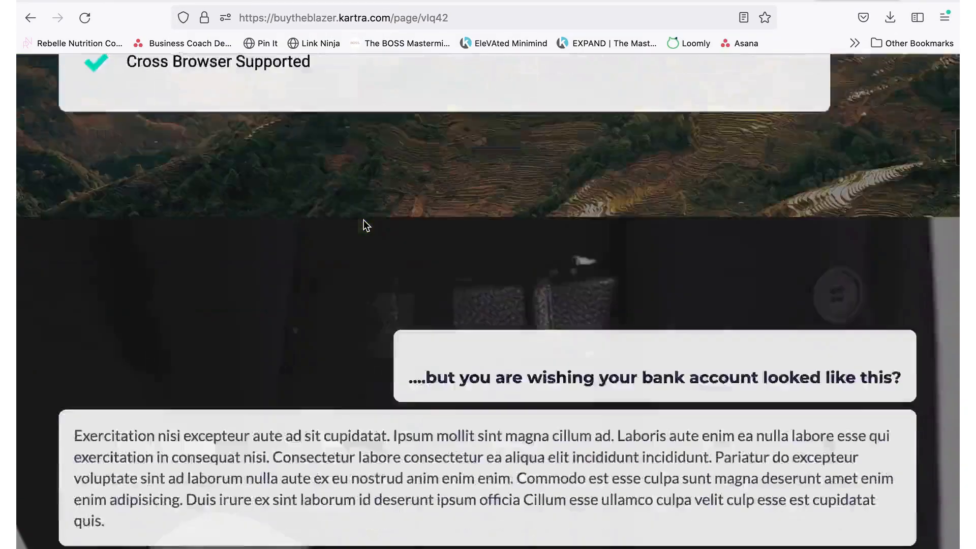
pyautogui.scroll(-20, 364, 221)
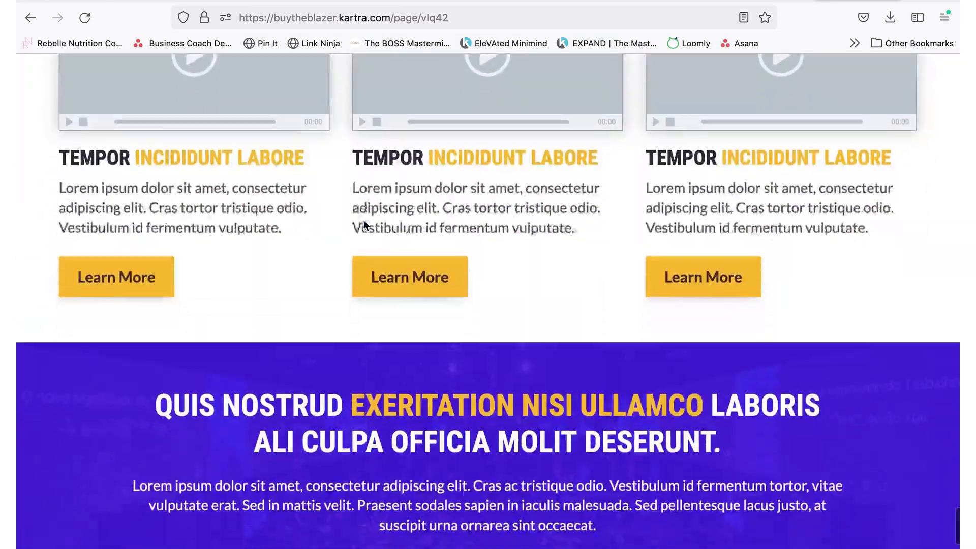
pyautogui.scroll(20, 364, 226)
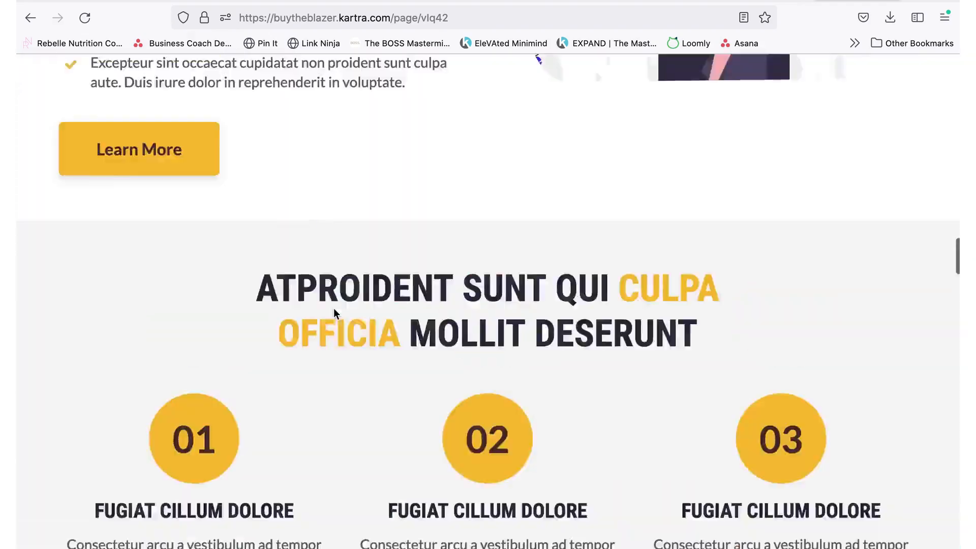
pyautogui.scroll(15, 333, 311)
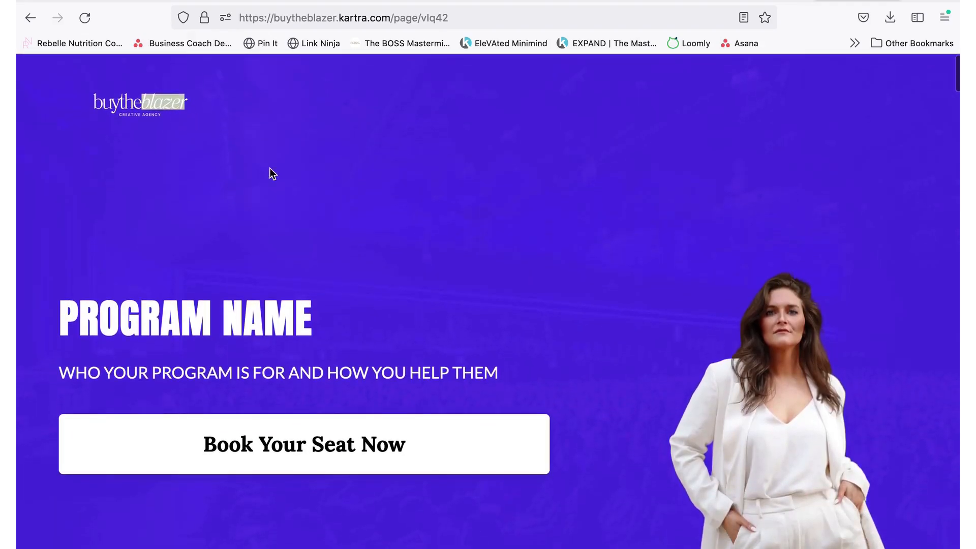
pyautogui.scroll(-3, 288, 252)
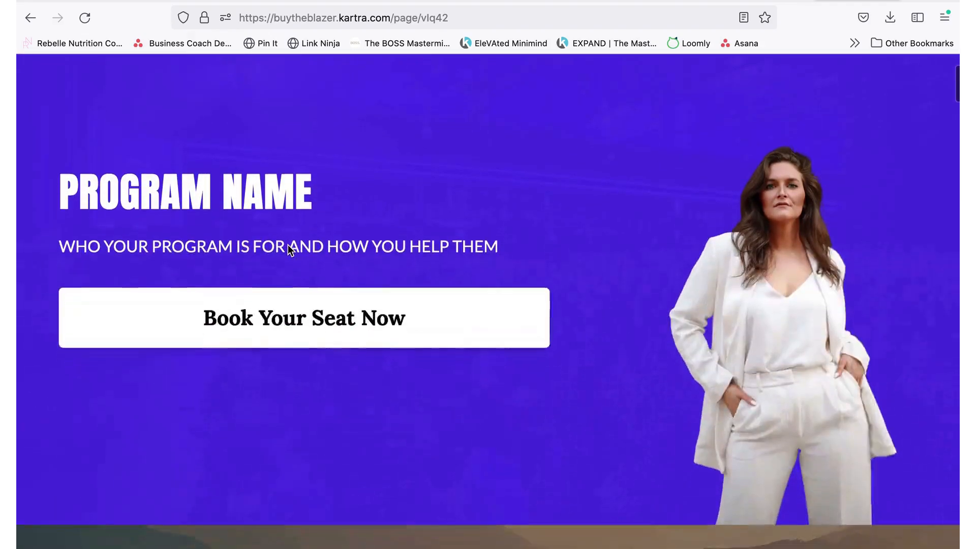
# Test the Book Your Seat Now link twice on the live page, then return to the editor tab.
pyautogui.click(312, 291)
pyautogui.scroll(20, 359, 237)
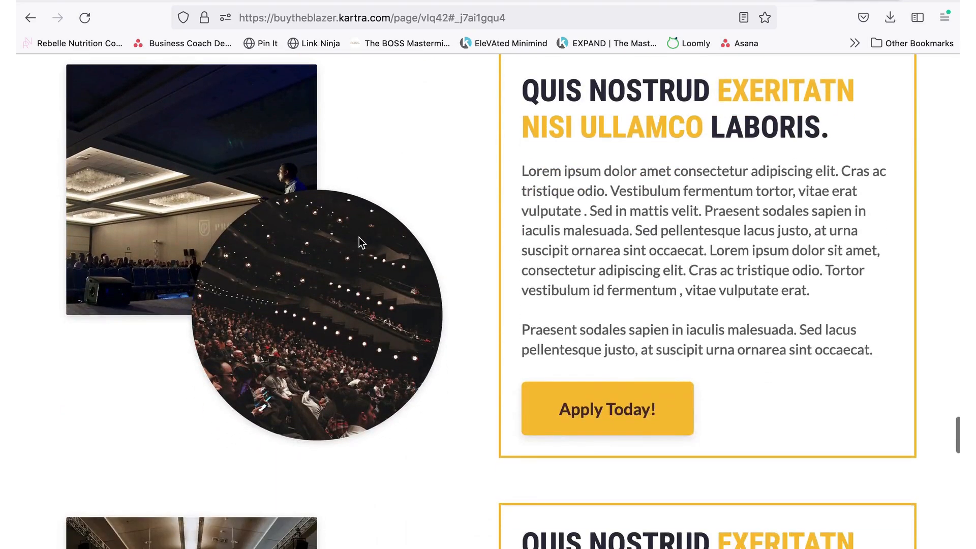
pyautogui.scroll(10, 389, 227)
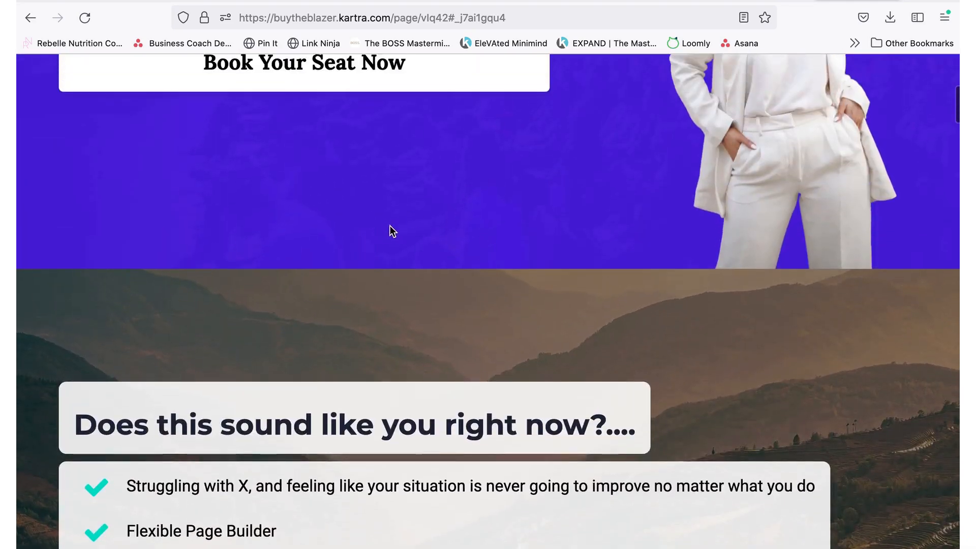
pyautogui.click(289, 443)
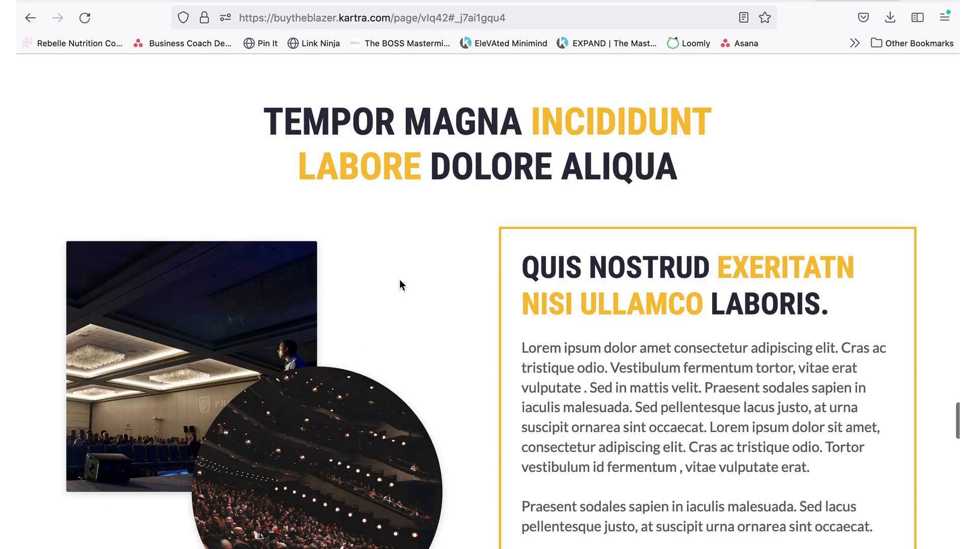
pyautogui.scroll(-2, 275, 293)
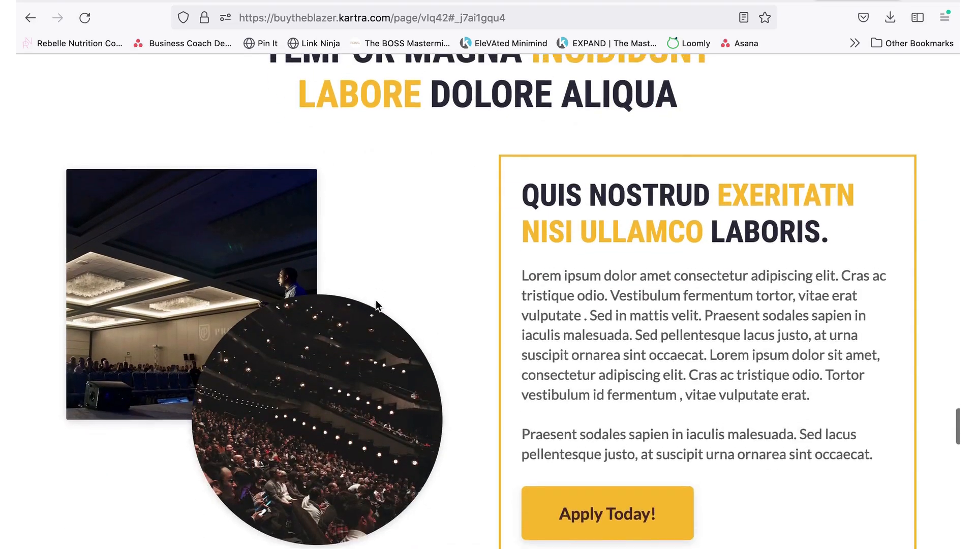
pyautogui.scroll(15, 376, 304)
pyautogui.scroll(15, 376, 299)
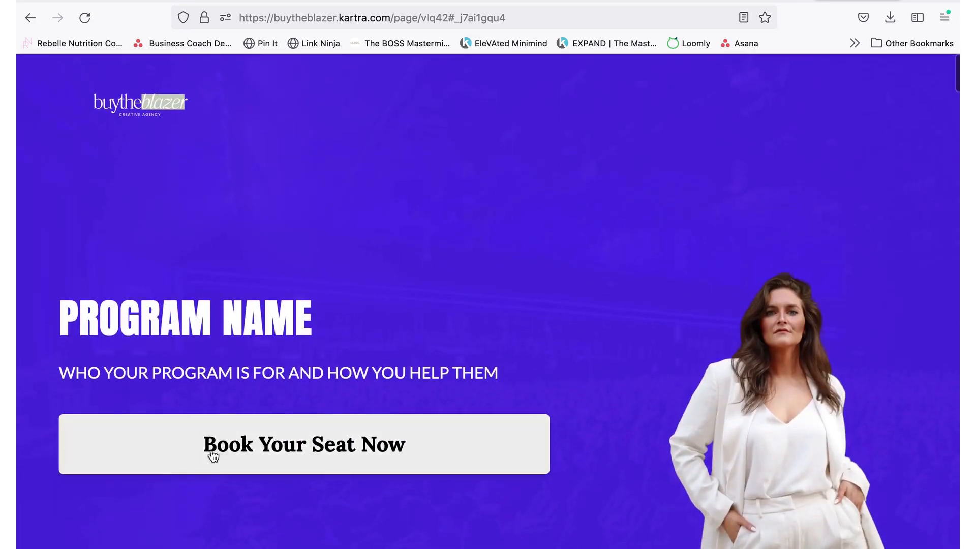
pyautogui.scroll(-5, 467, 260)
pyautogui.scroll(-10, 462, 262)
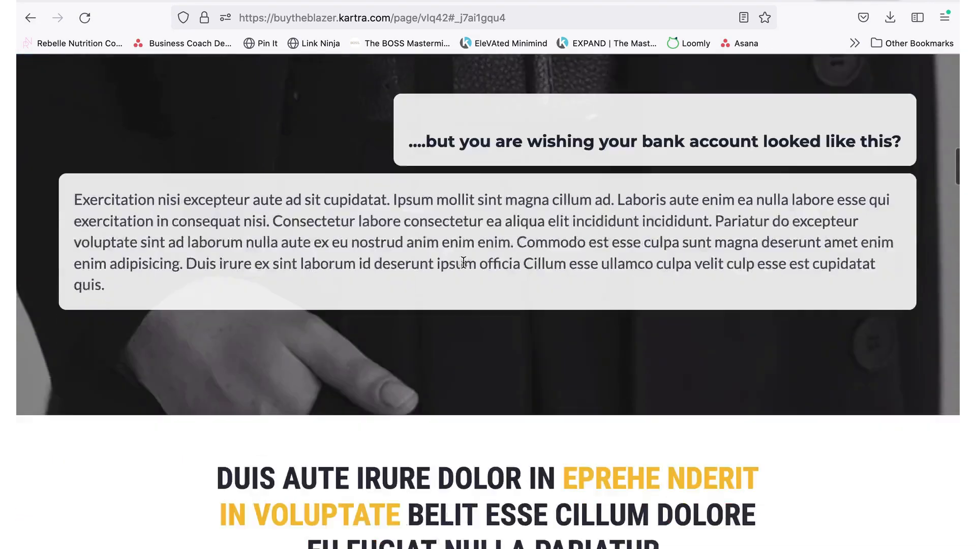
pyautogui.scroll(8, 497, 297)
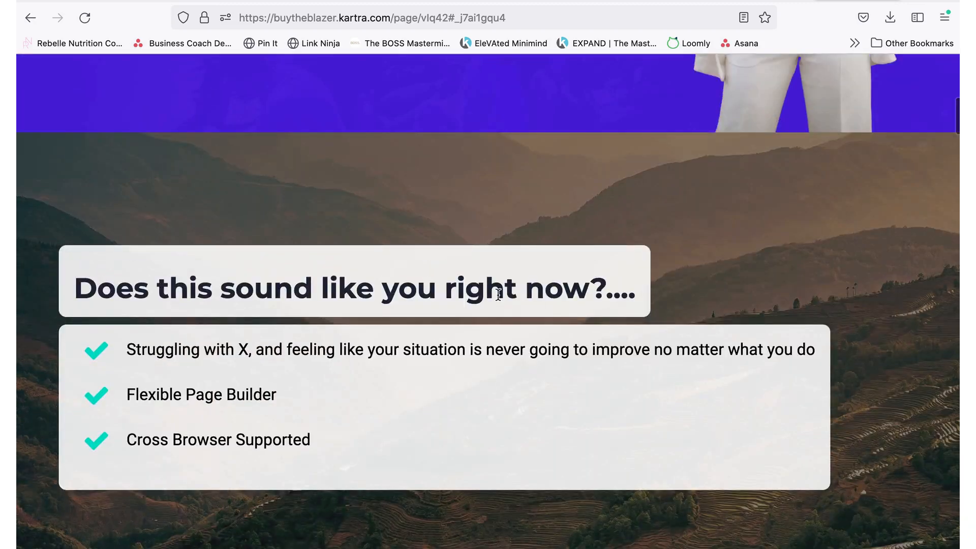
pyautogui.scroll(-5, 497, 295)
pyautogui.scroll(5, 175, 192)
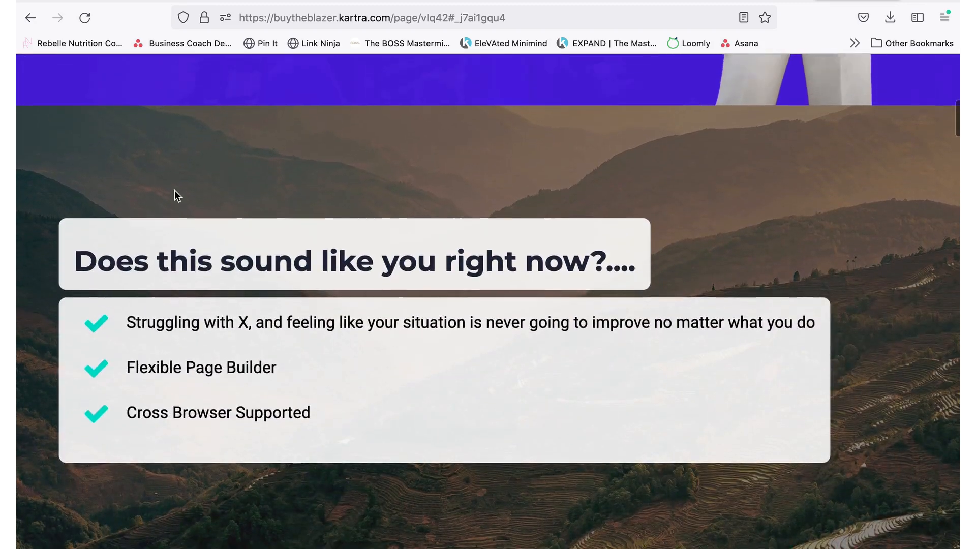
pyautogui.scroll(-5, 178, 340)
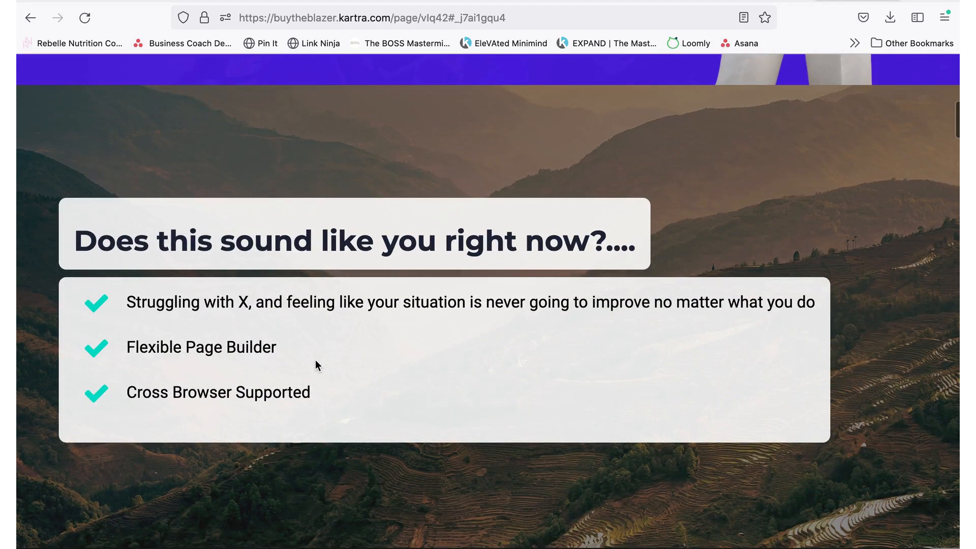
pyautogui.scroll(-20, 359, 335)
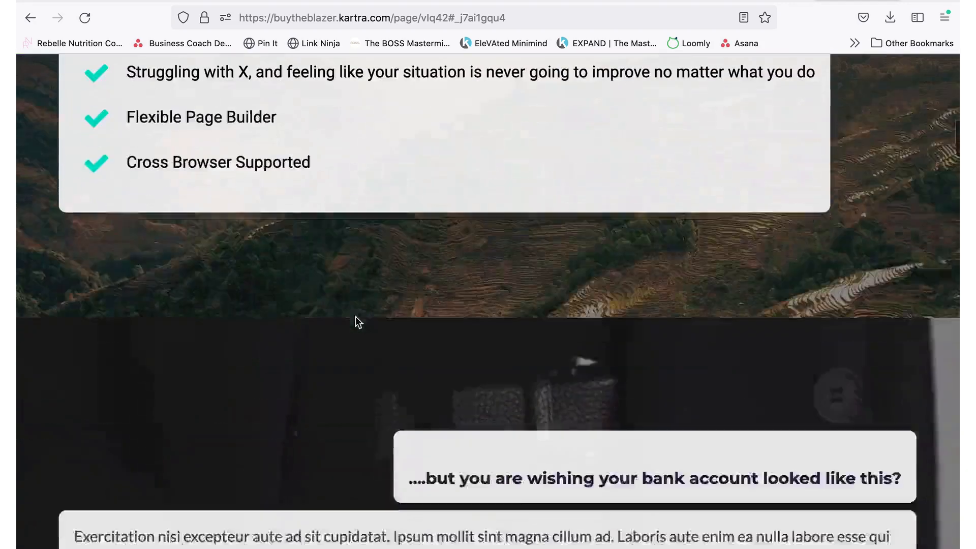
pyautogui.scroll(-20, 355, 316)
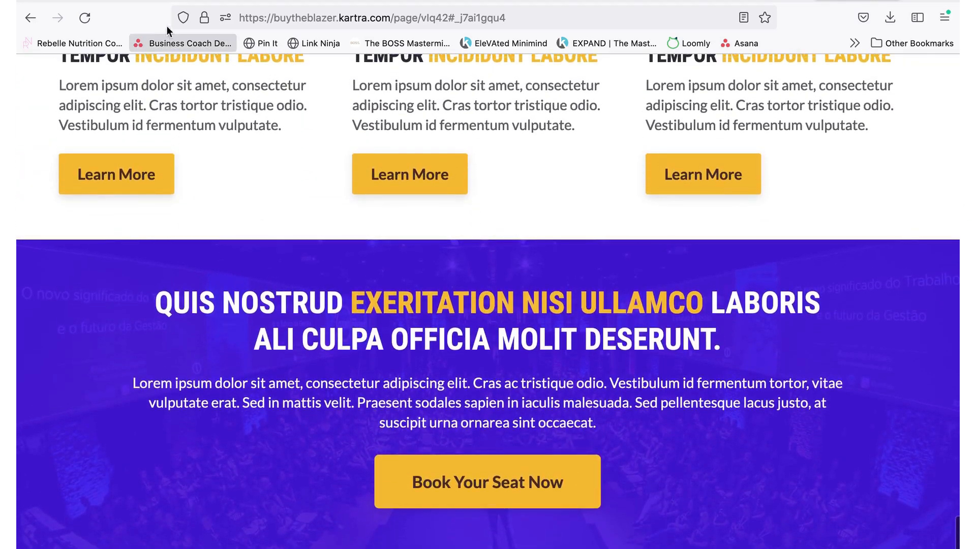
pyautogui.click(158, 1)
pyautogui.scroll(-15, 661, 378)
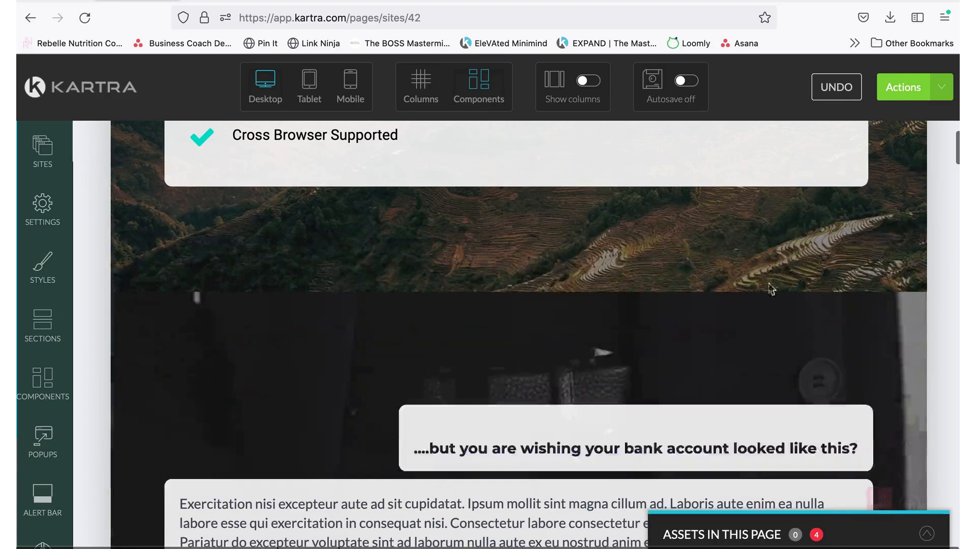
# Check the open tabs, then load the published sales page again in a new tab.
pyautogui.click(892, 1)
pyautogui.click(845, 4)
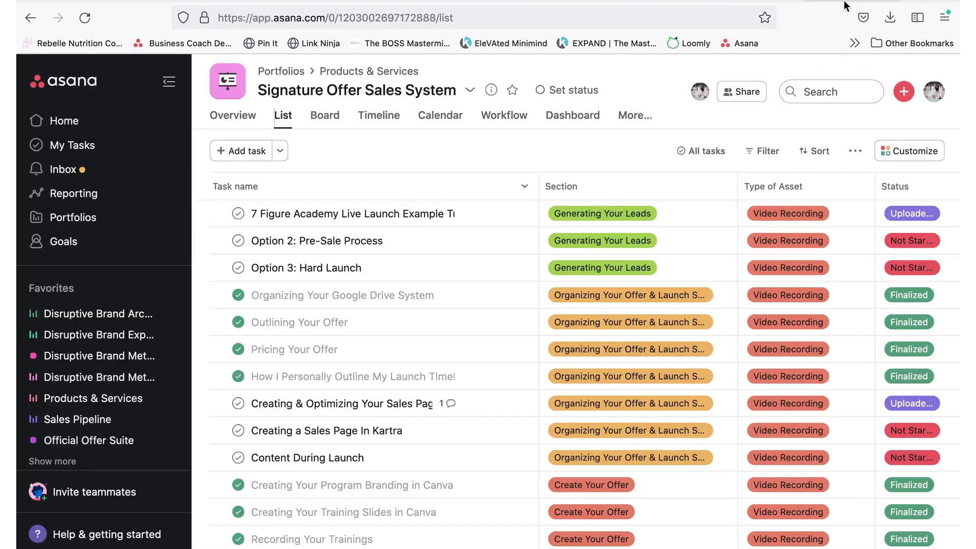
pyautogui.click(178, 1)
pyautogui.scroll(-10, 507, 298)
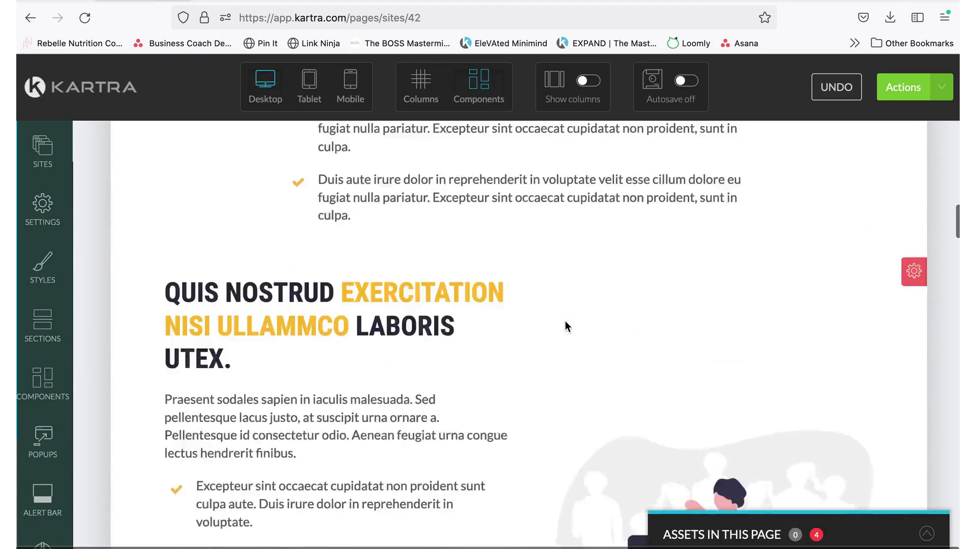
pyautogui.scroll(-5, 610, 280)
pyautogui.press('super+t')
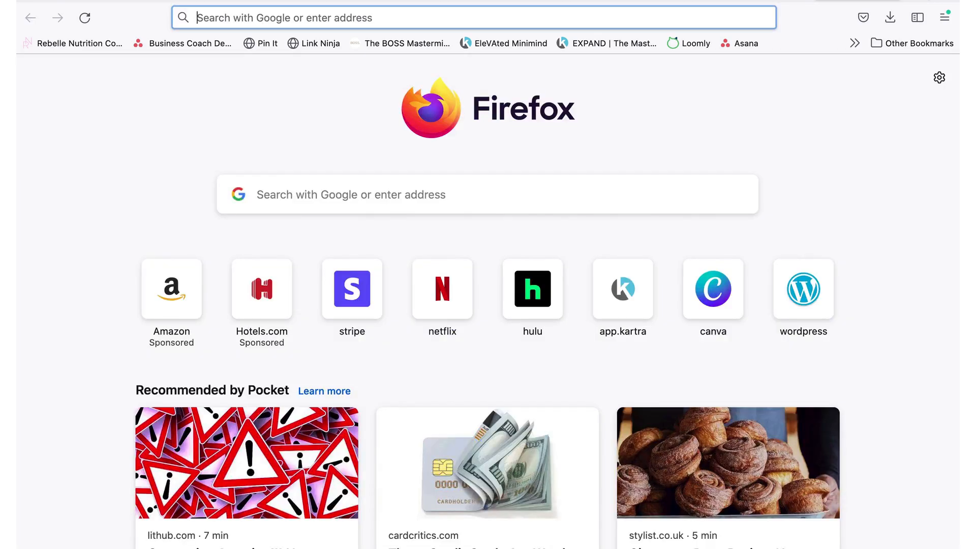
pyautogui.write('https://buytheblazer.kartra.com/page/vIq42')
pyautogui.press('Return')
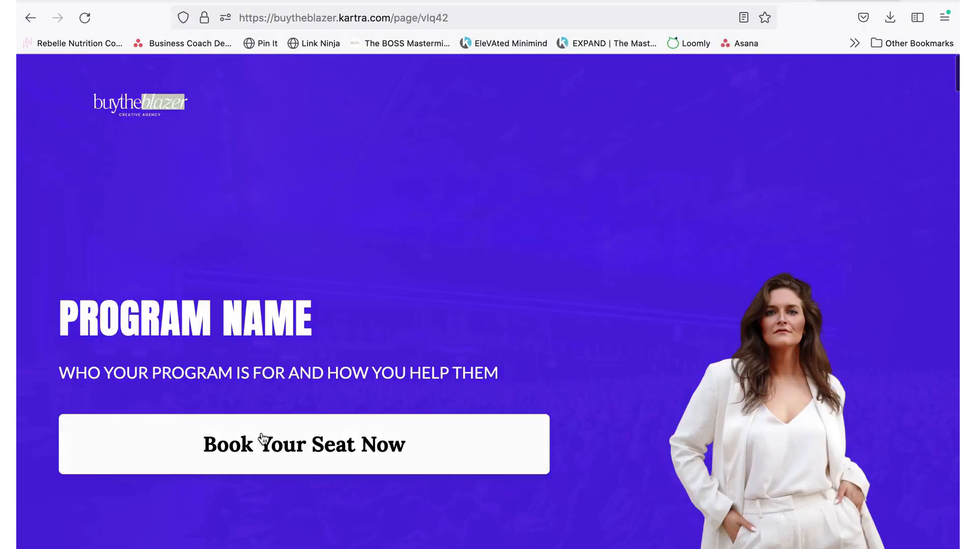
# Test the Book Your Seat Now link, jump back to the top, and scroll through the live page.
pyautogui.click(262, 438)
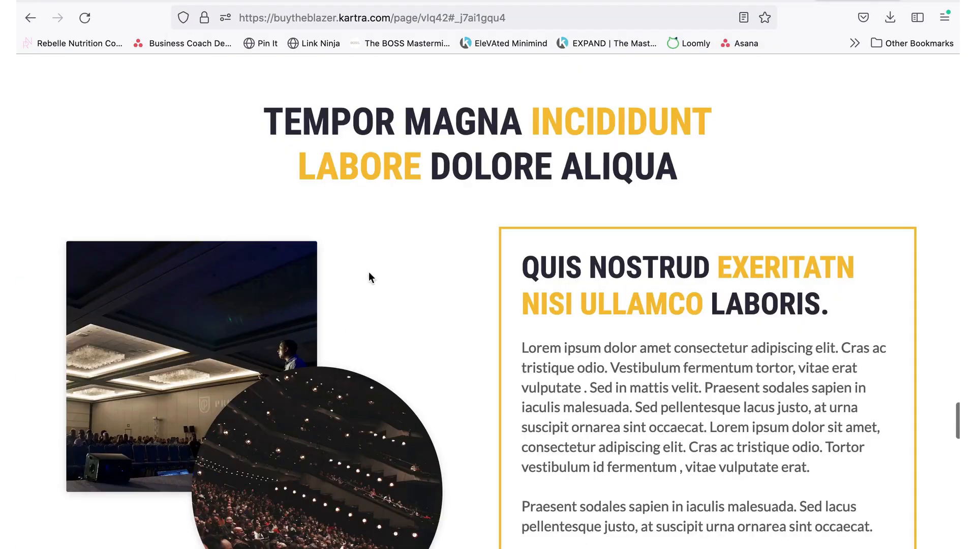
pyautogui.click(24, 31)
pyautogui.scroll(-15, 428, 300)
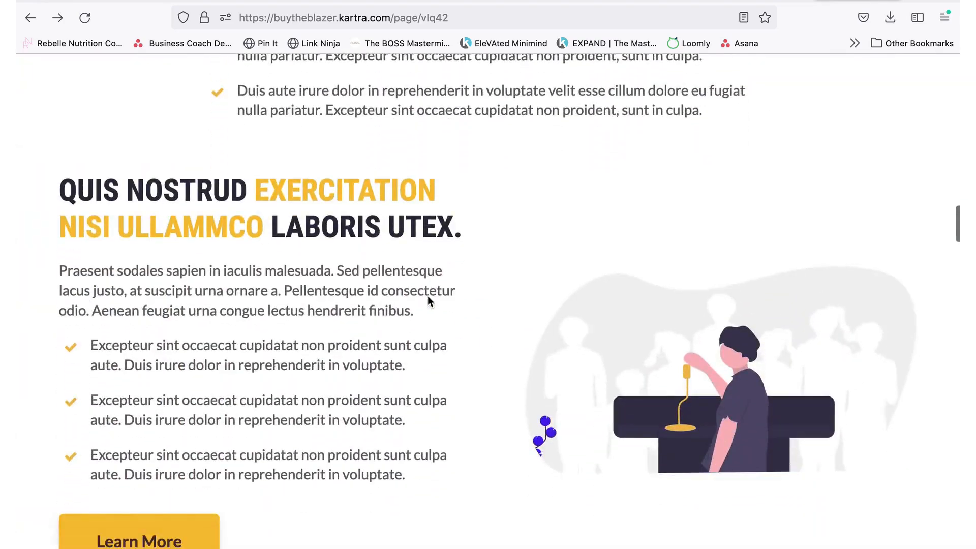
pyautogui.scroll(-20, 428, 297)
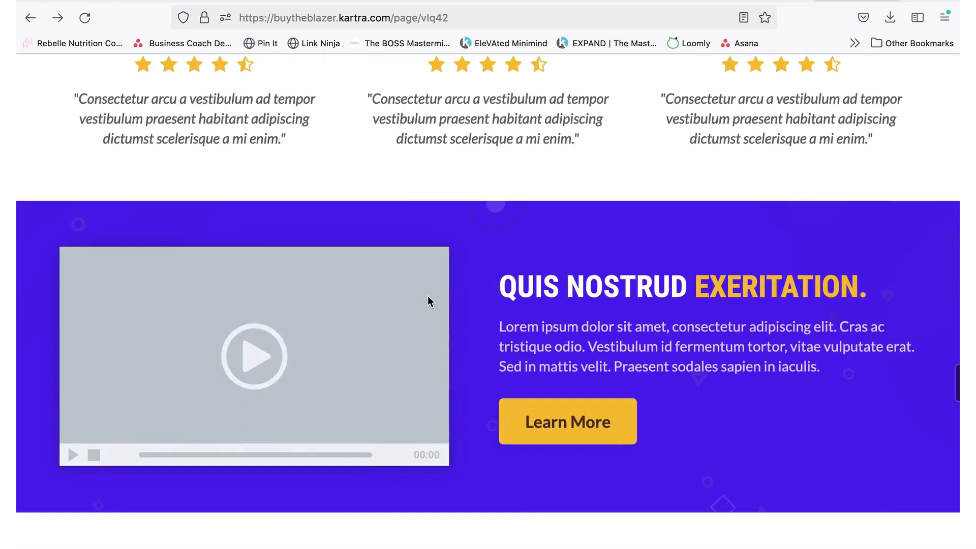
pyautogui.scroll(10, 415, 229)
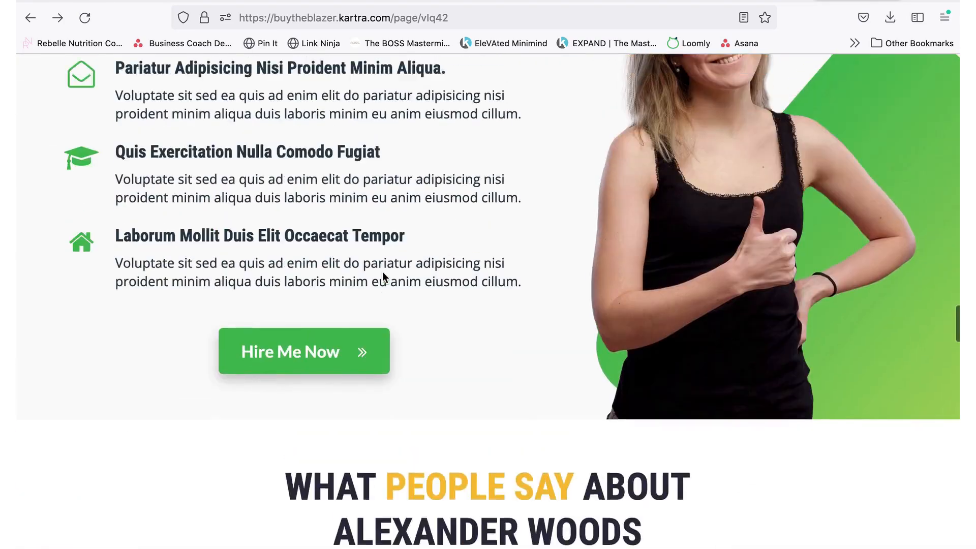
pyautogui.scroll(-2, 349, 282)
pyautogui.scroll(15, 350, 282)
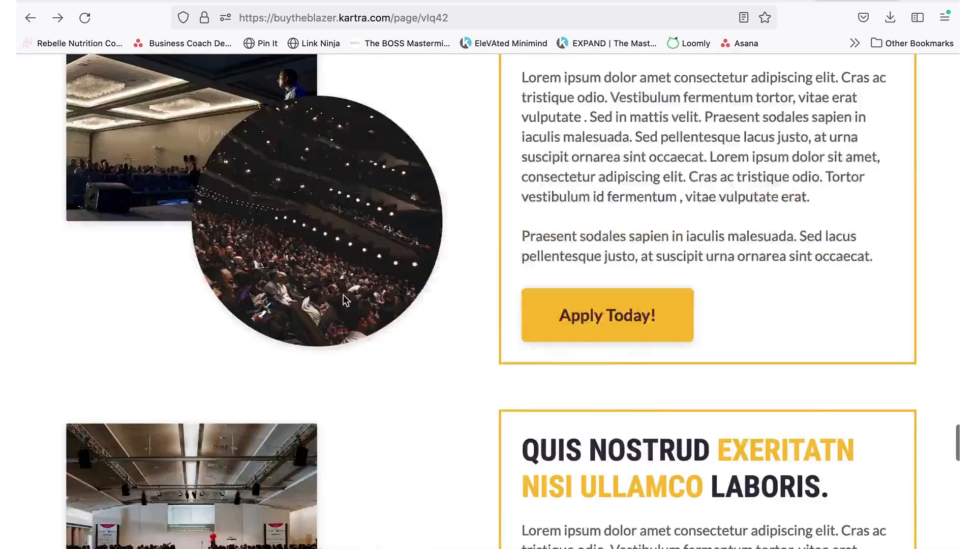
pyautogui.scroll(-8, 343, 295)
pyautogui.scroll(-12, 343, 294)
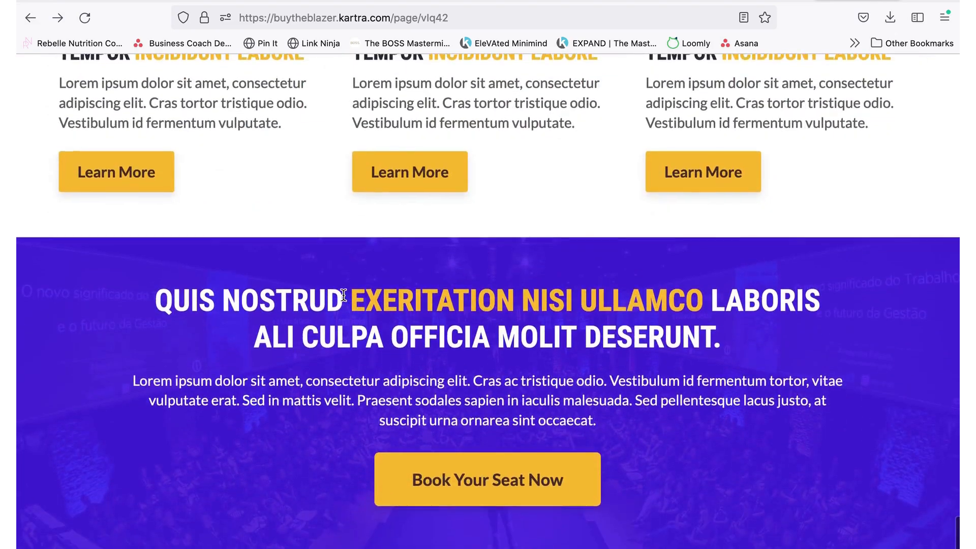
pyautogui.scroll(1, 344, 295)
pyautogui.scroll(3, 277, 317)
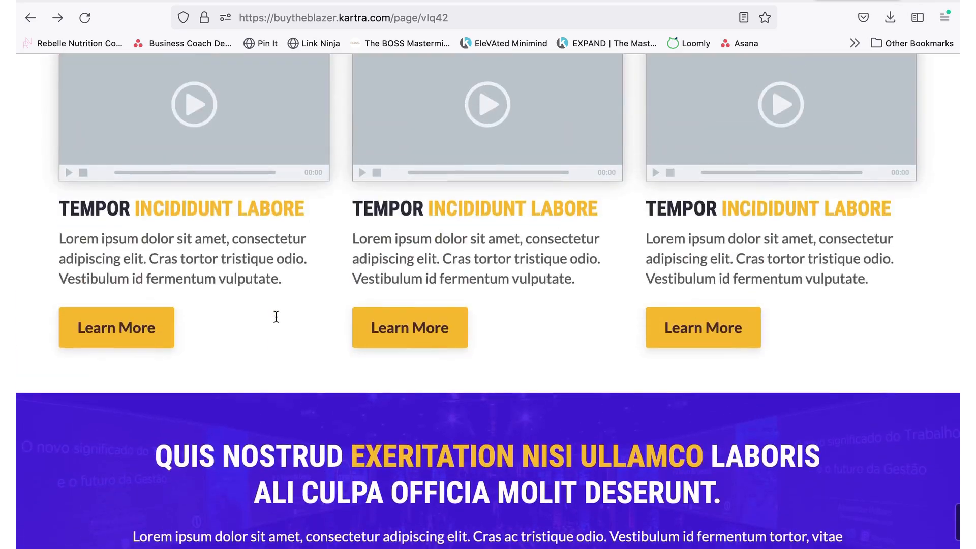
# Select the middle card's heading and paragraph text, review the remaining sections, then return to the editor tab.
pyautogui.moveTo(528, 263); pyautogui.dragTo(610, 295)
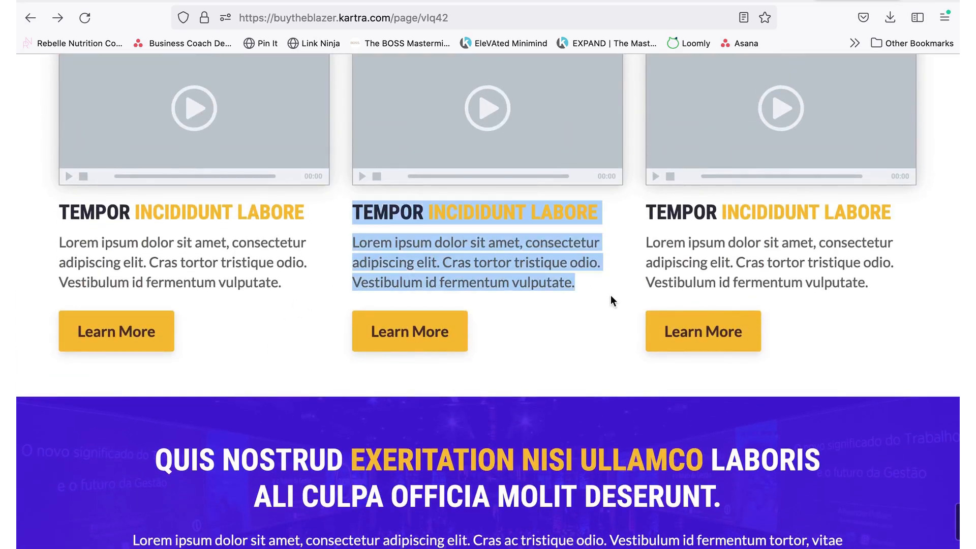
pyautogui.click(543, 262)
pyautogui.scroll(2, 543, 263)
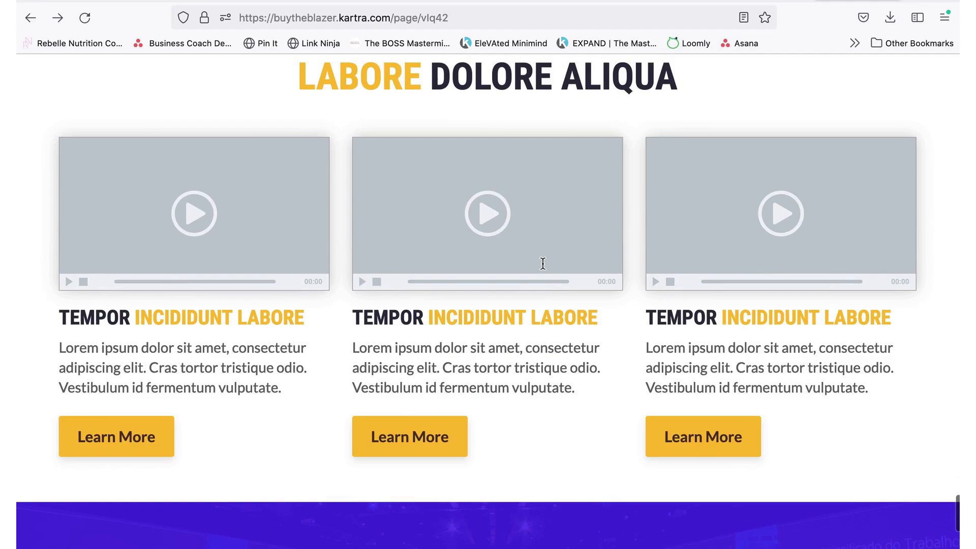
pyautogui.scroll(7, 543, 262)
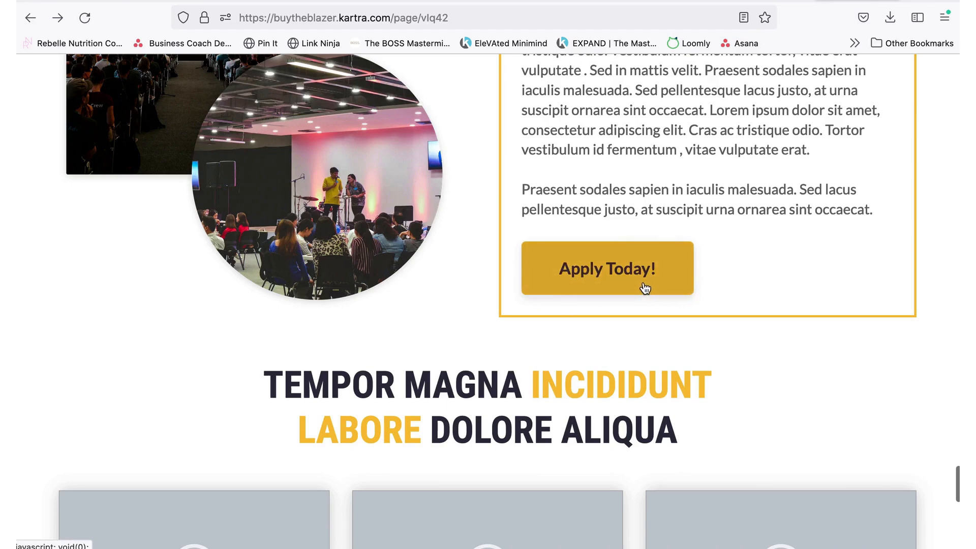
pyautogui.scroll(1, 645, 288)
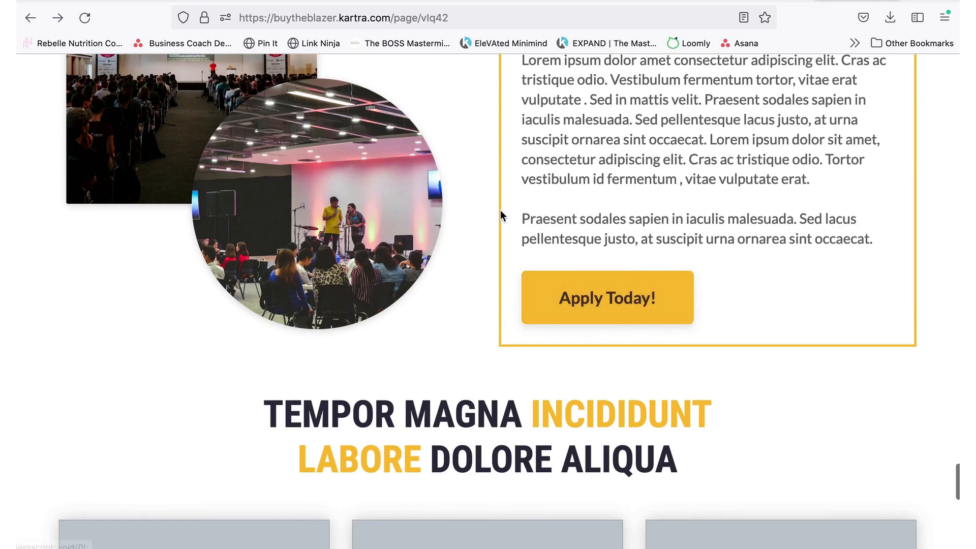
pyautogui.scroll(10, 500, 211)
pyautogui.scroll(10, 500, 211)
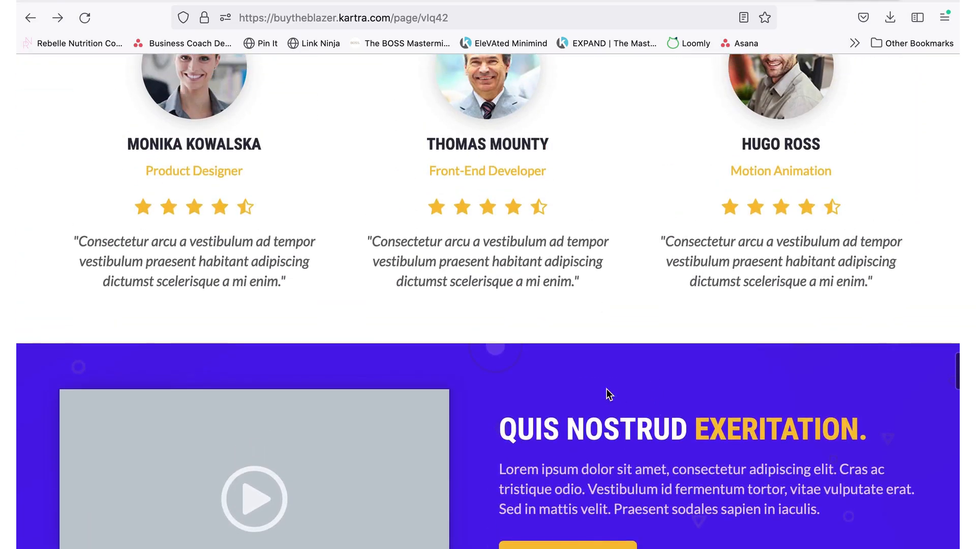
pyautogui.scroll(-3, 606, 388)
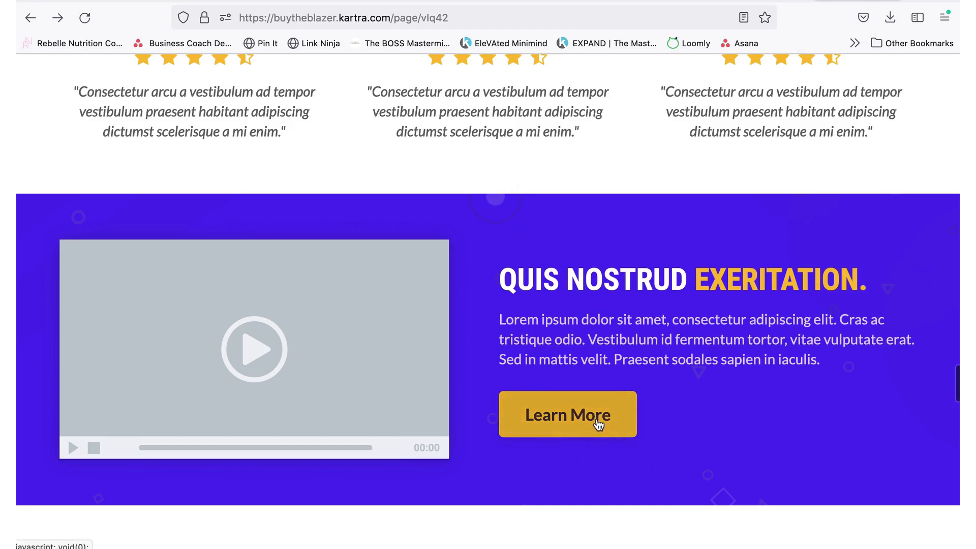
pyautogui.scroll(7, 599, 424)
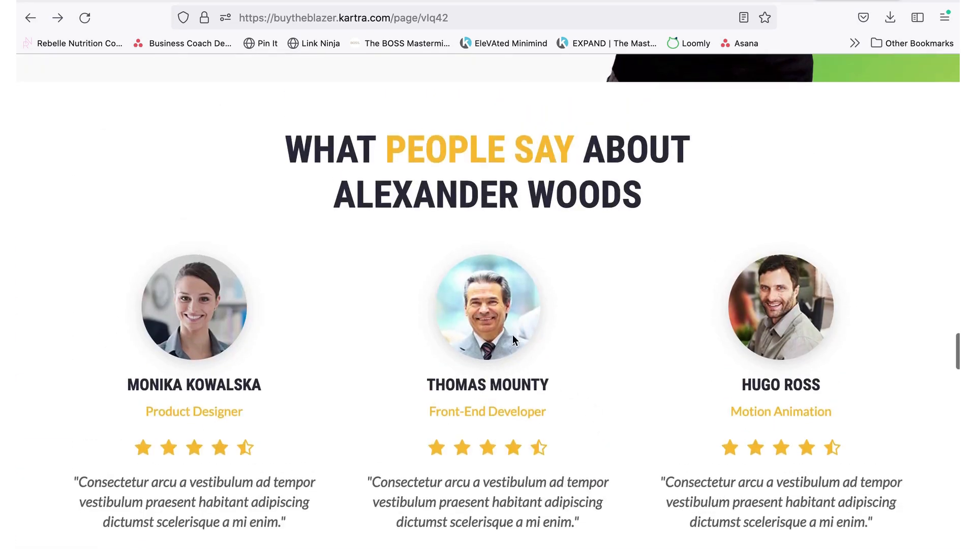
pyautogui.scroll(10, 512, 334)
pyautogui.scroll(15, 489, 166)
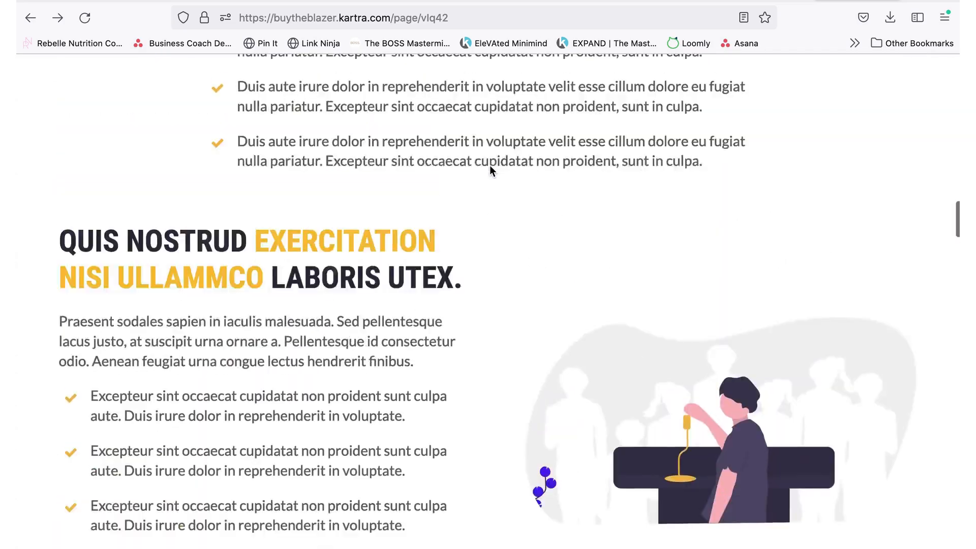
pyautogui.scroll(-10, 483, 242)
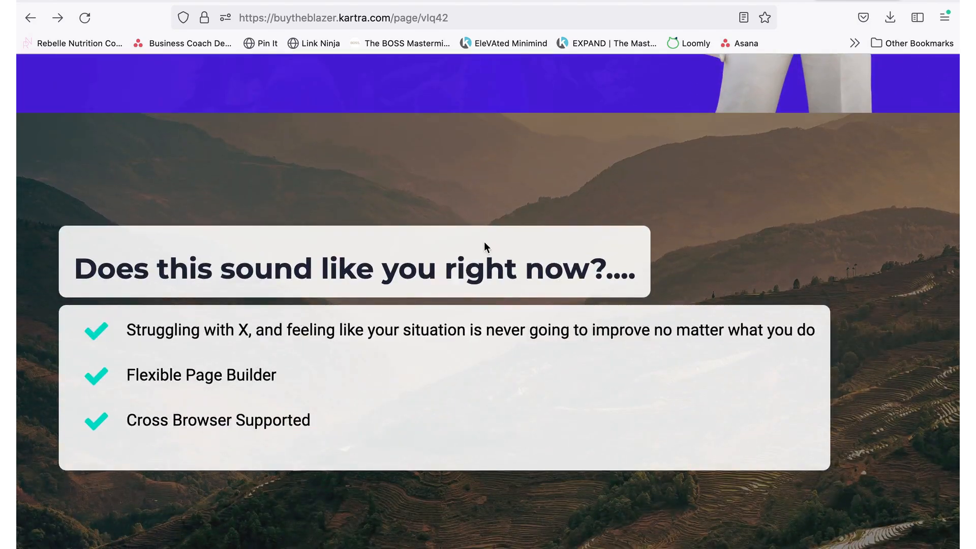
pyautogui.scroll(-2, 485, 243)
pyautogui.scroll(-3, 484, 242)
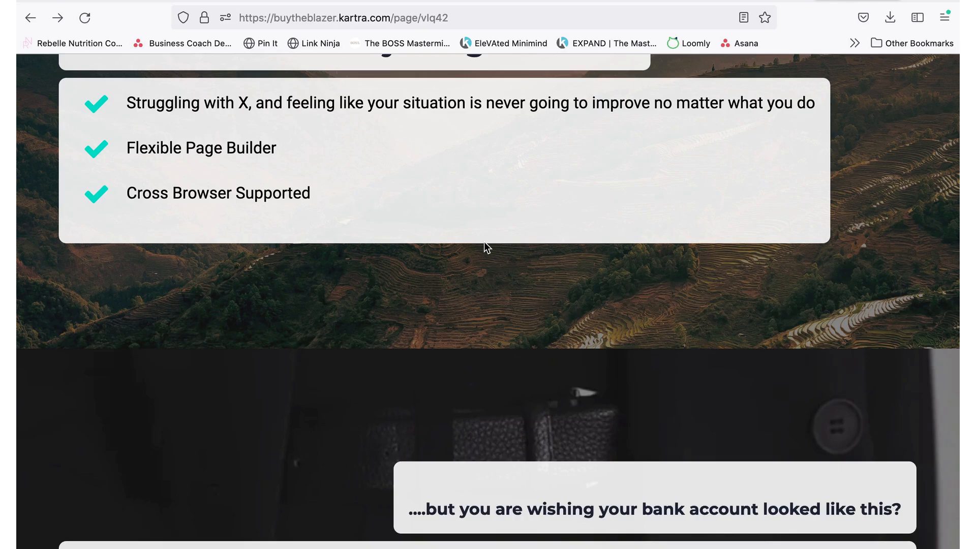
pyautogui.scroll(15, 484, 242)
pyautogui.click(138, 0)
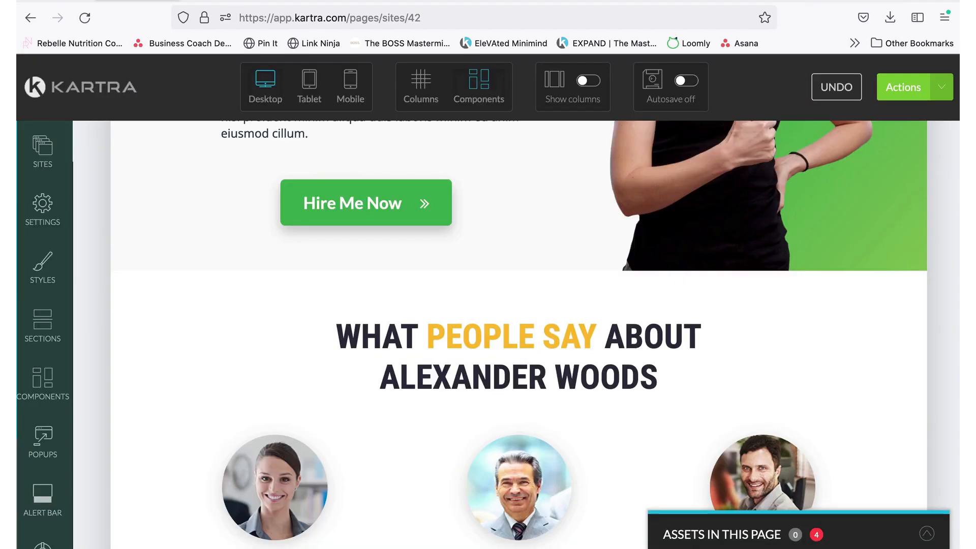
# Return to the Pages dashboard via Actions, start cloning SALES PAGE FOR. X, then cancel the clone.
pyautogui.click(903, 87)
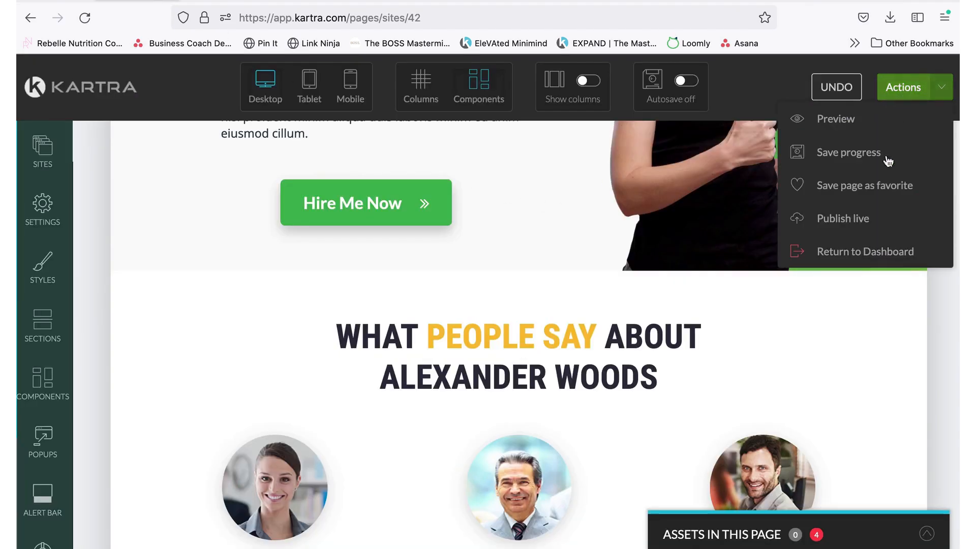
pyautogui.click(854, 253)
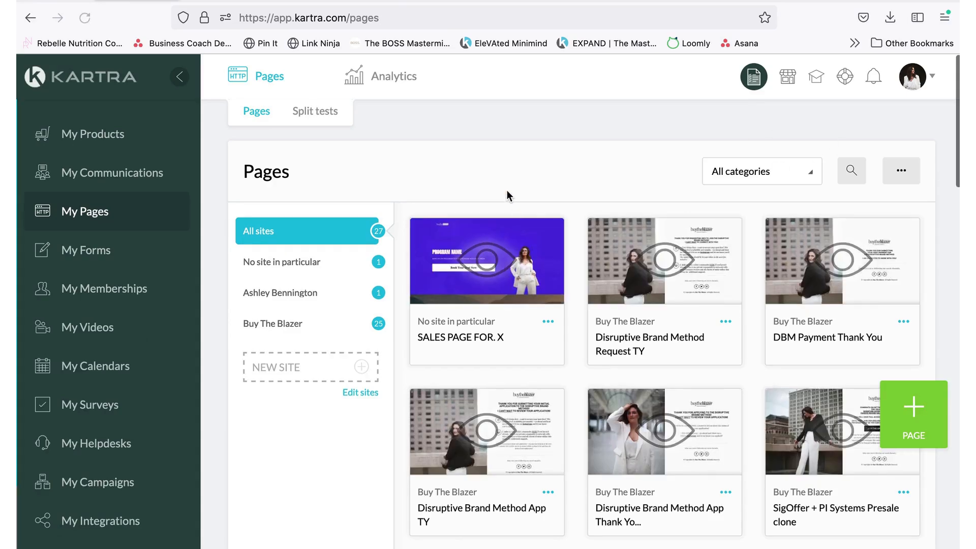
pyautogui.click(548, 323)
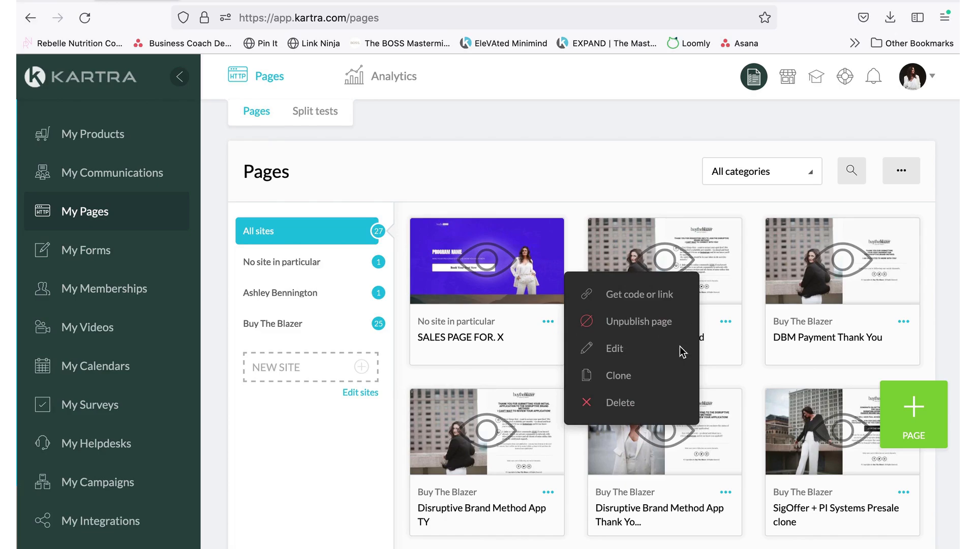
pyautogui.click(615, 377)
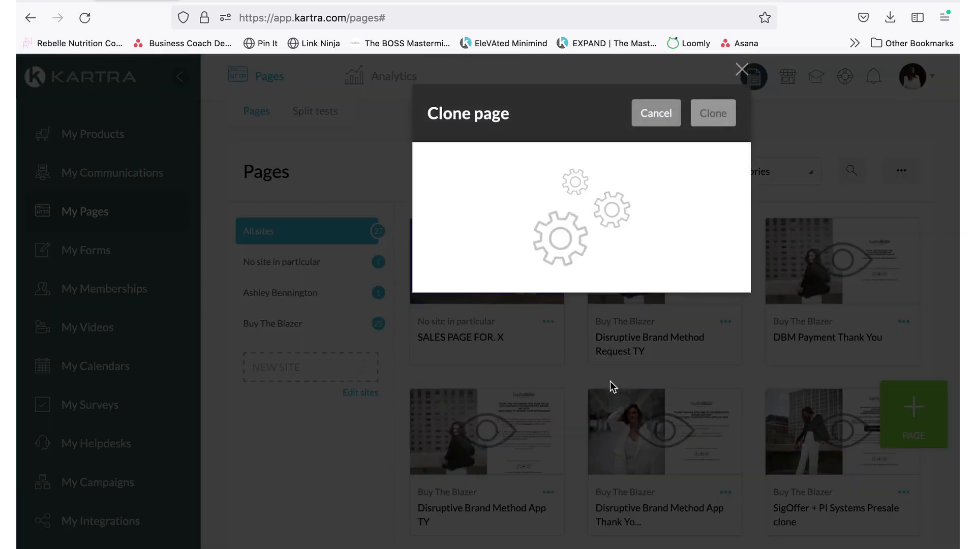
pyautogui.click(744, 71)
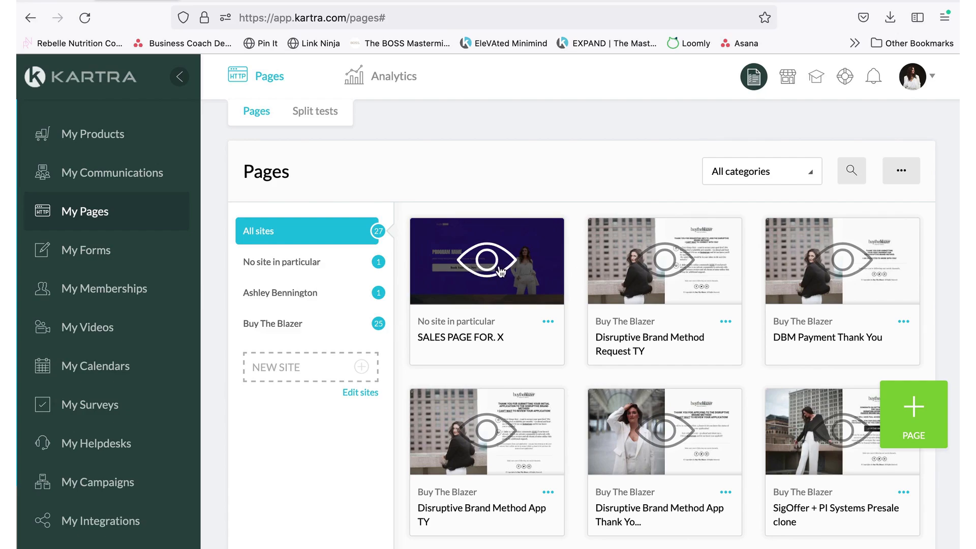